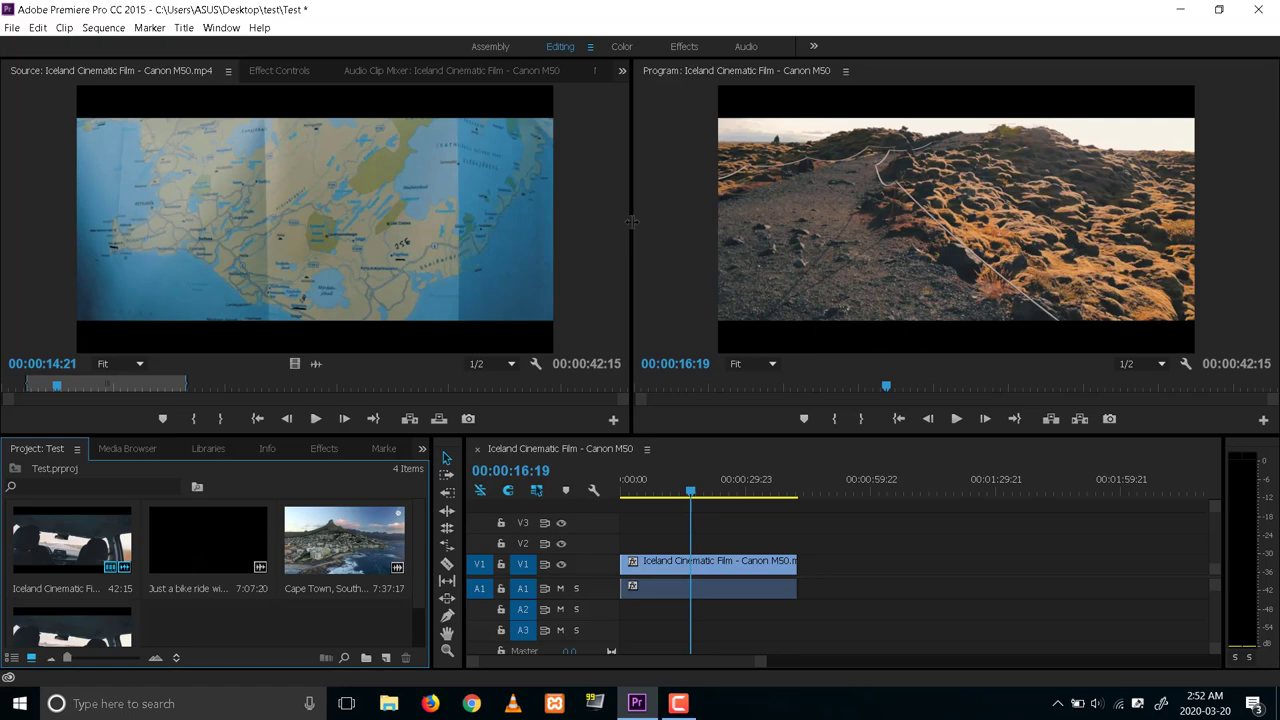
Widen the Source monitor slightly, then open the New Project dialog with Ctrl+Alt+N.
{"action": "left_click_drag", "start_coordinate": [632, 222], "coordinate": [646, 225]}
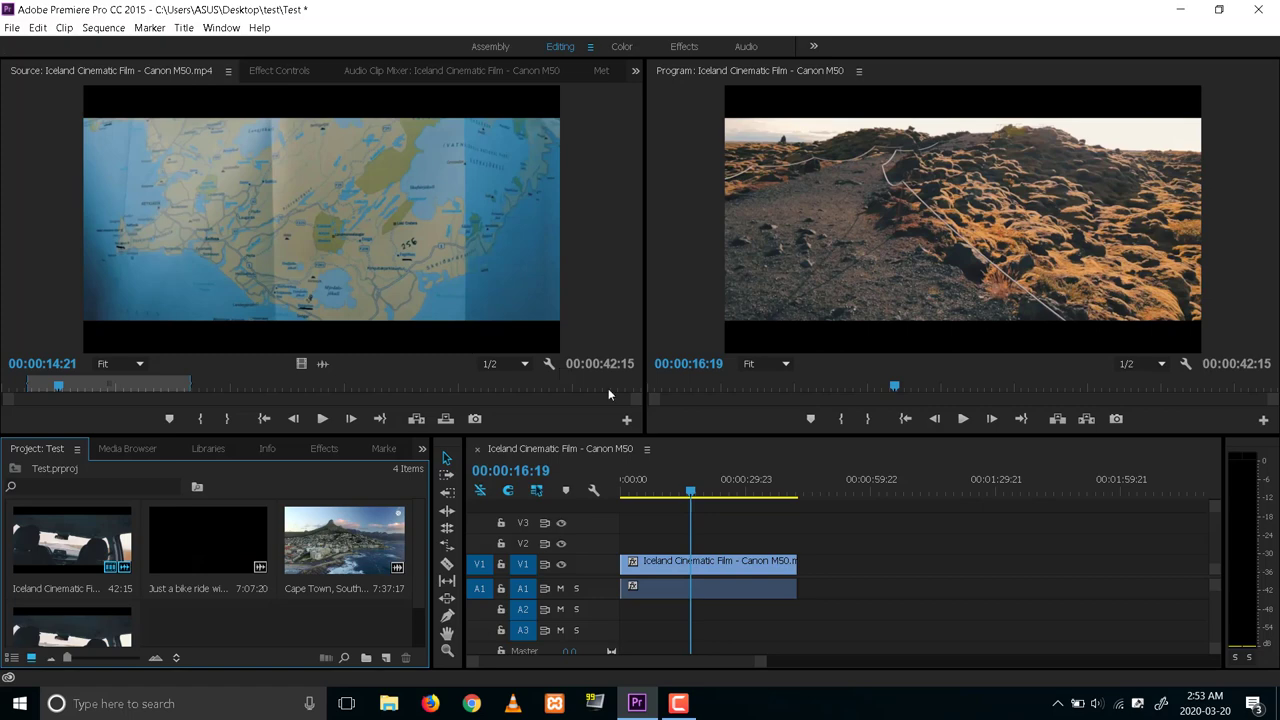
{"action": "key", "text": "ctrl+alt+n"}
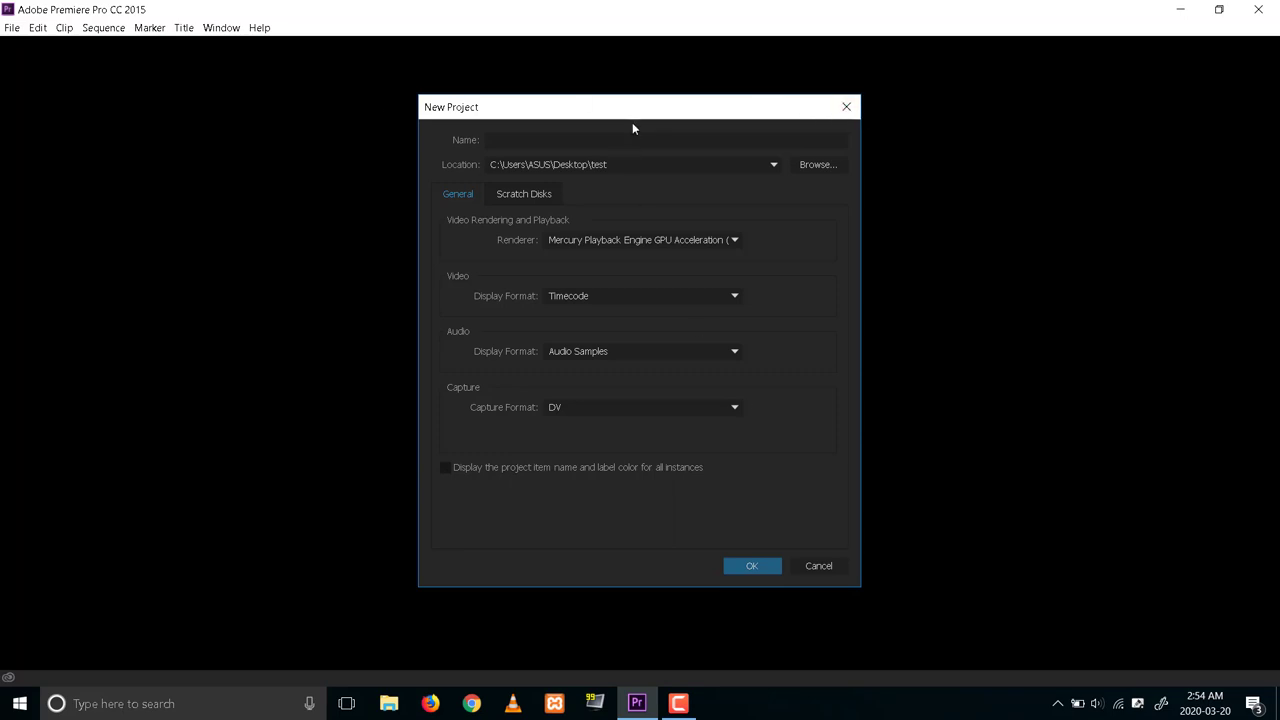
Create a project named Test in C:\Users\ASUS\Desktop\test, overwriting the existing Test project.
{"action": "mouse_move", "coordinate": [642, 111]}
{"action": "left_mouse_down"}
{"action": "mouse_move", "coordinate": [852, 119]}
{"action": "mouse_move", "coordinate": [634, 97]}
{"action": "left_mouse_up"}
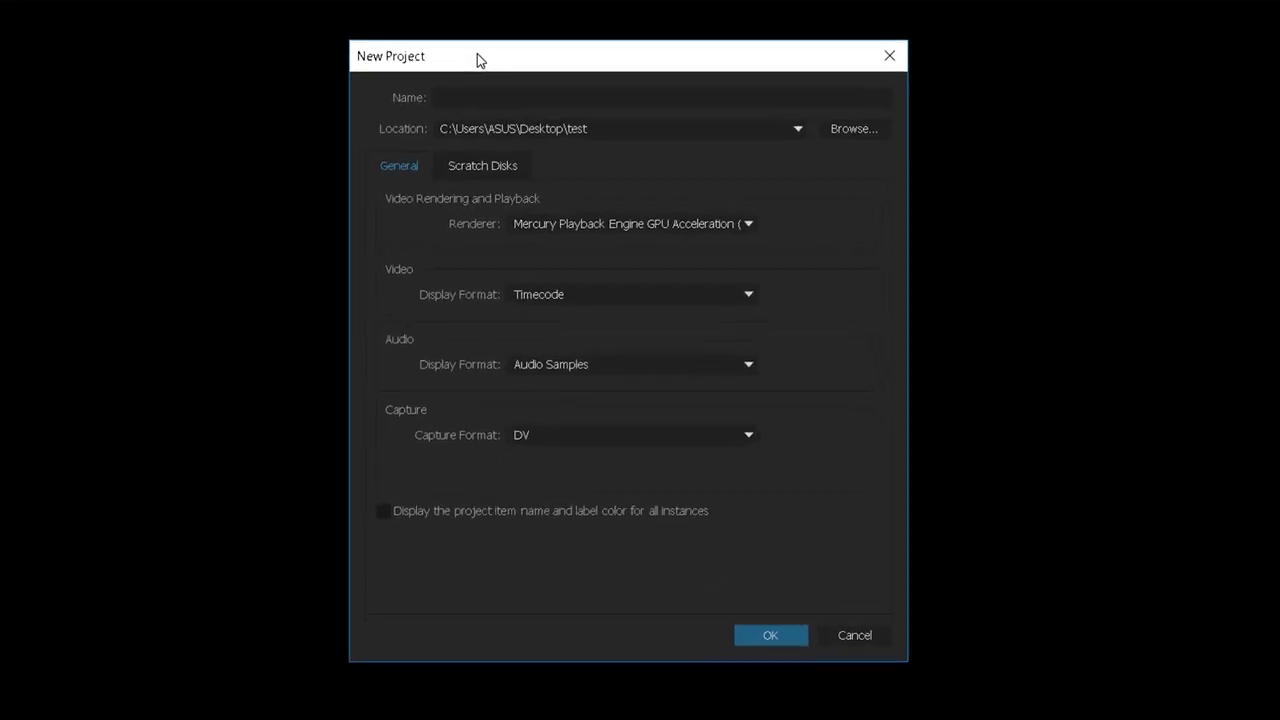
{"action": "left_click", "coordinate": [476, 77]}
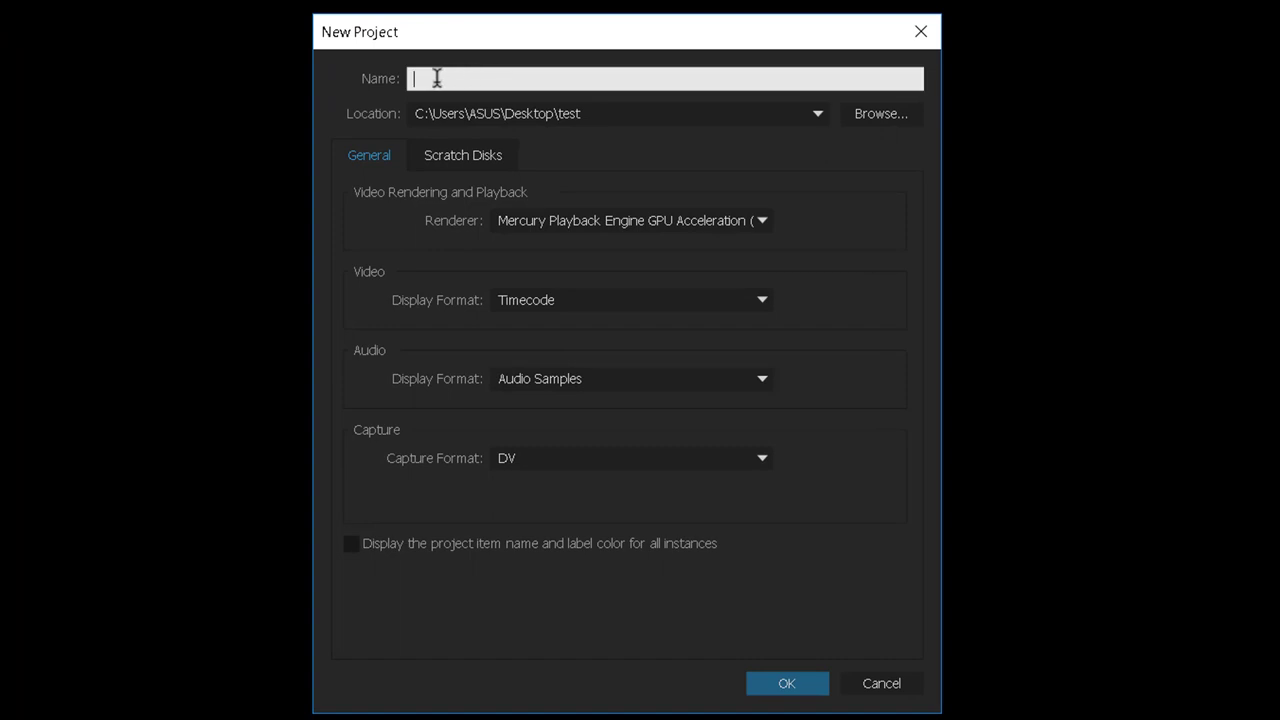
{"action": "type", "text": "T"}
{"action": "type", "text": "es"}
{"action": "type", "text": "t"}
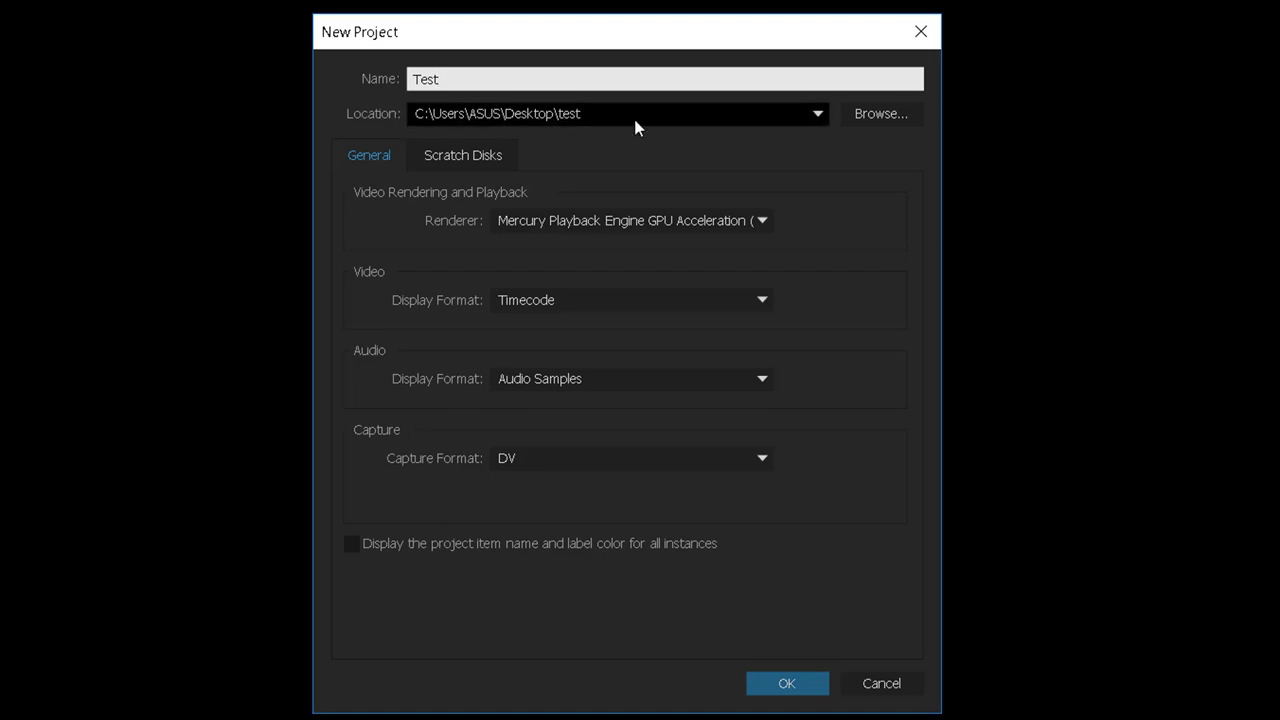
{"action": "left_click", "coordinate": [871, 114]}
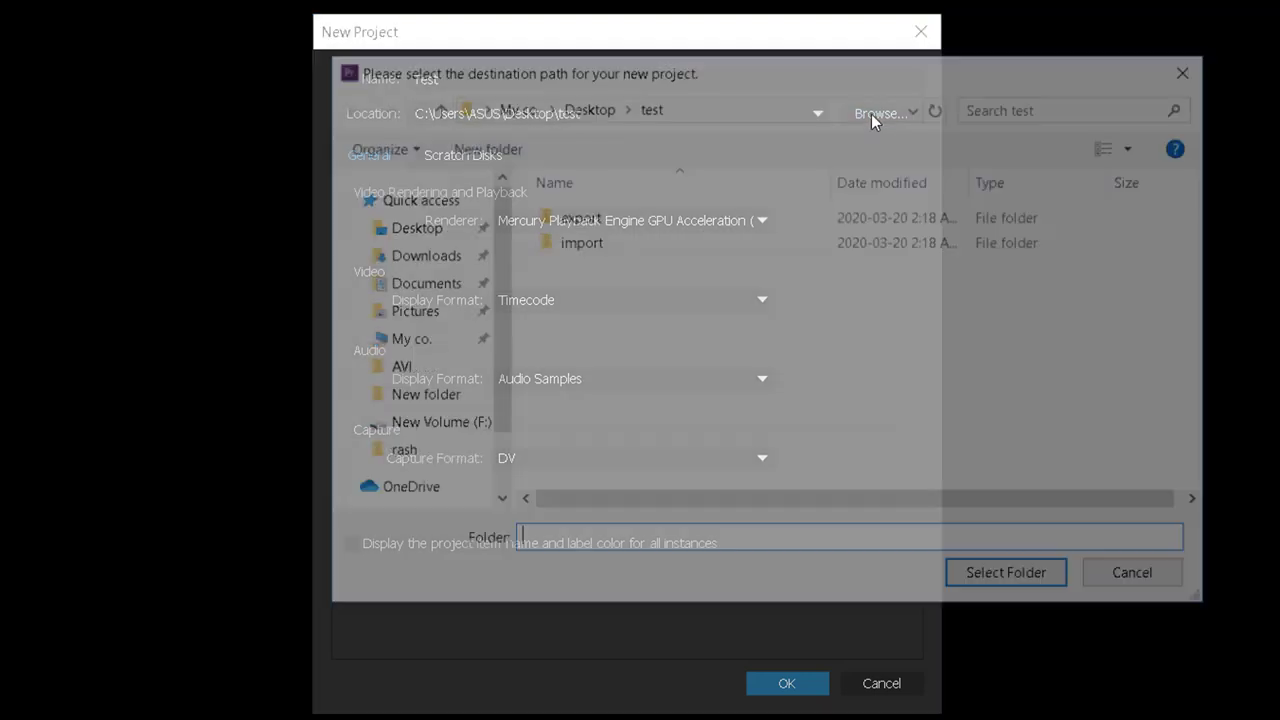
{"action": "left_click_drag", "start_coordinate": [597, 70], "coordinate": [599, 122]}
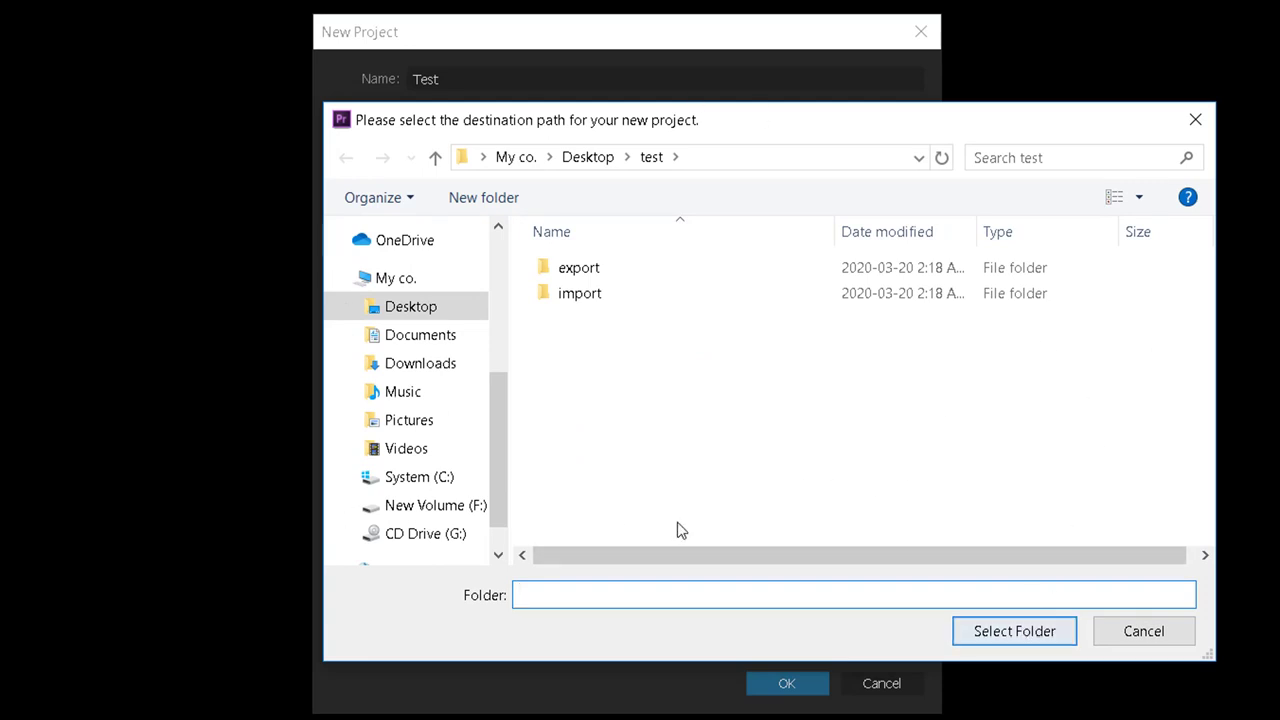
{"action": "left_click", "coordinate": [1012, 630]}
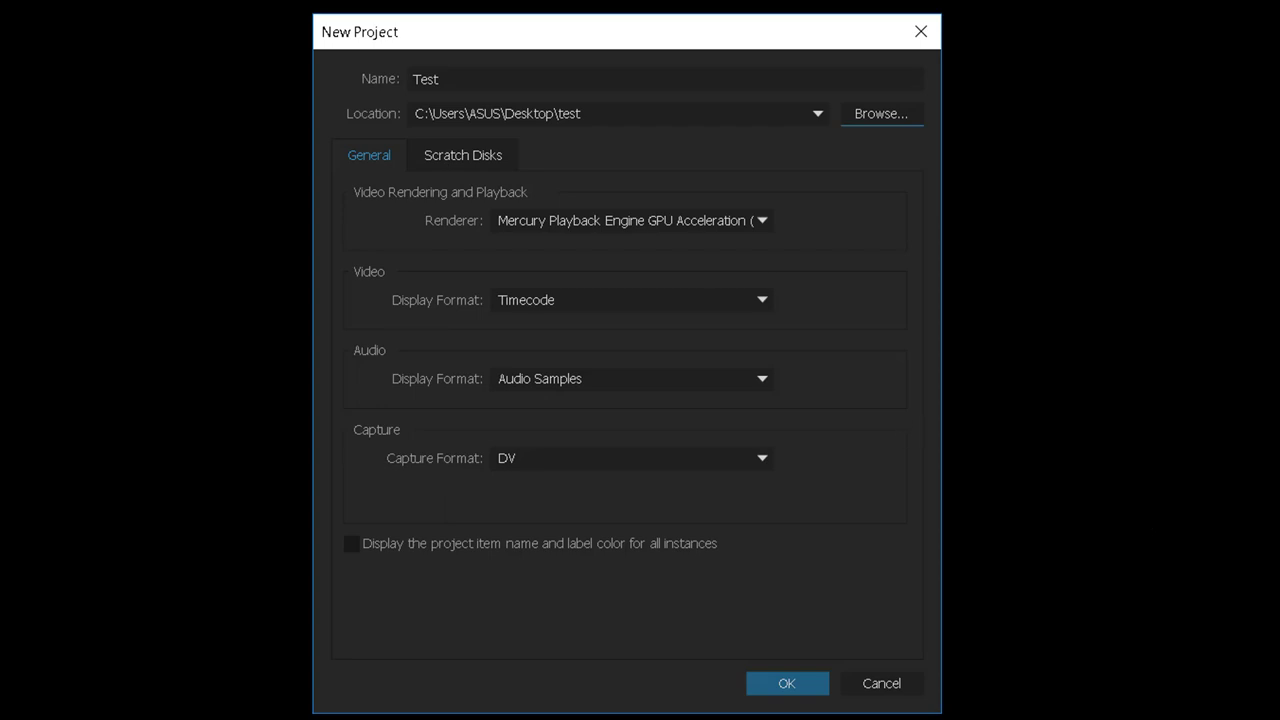
{"action": "left_click", "coordinate": [790, 688]}
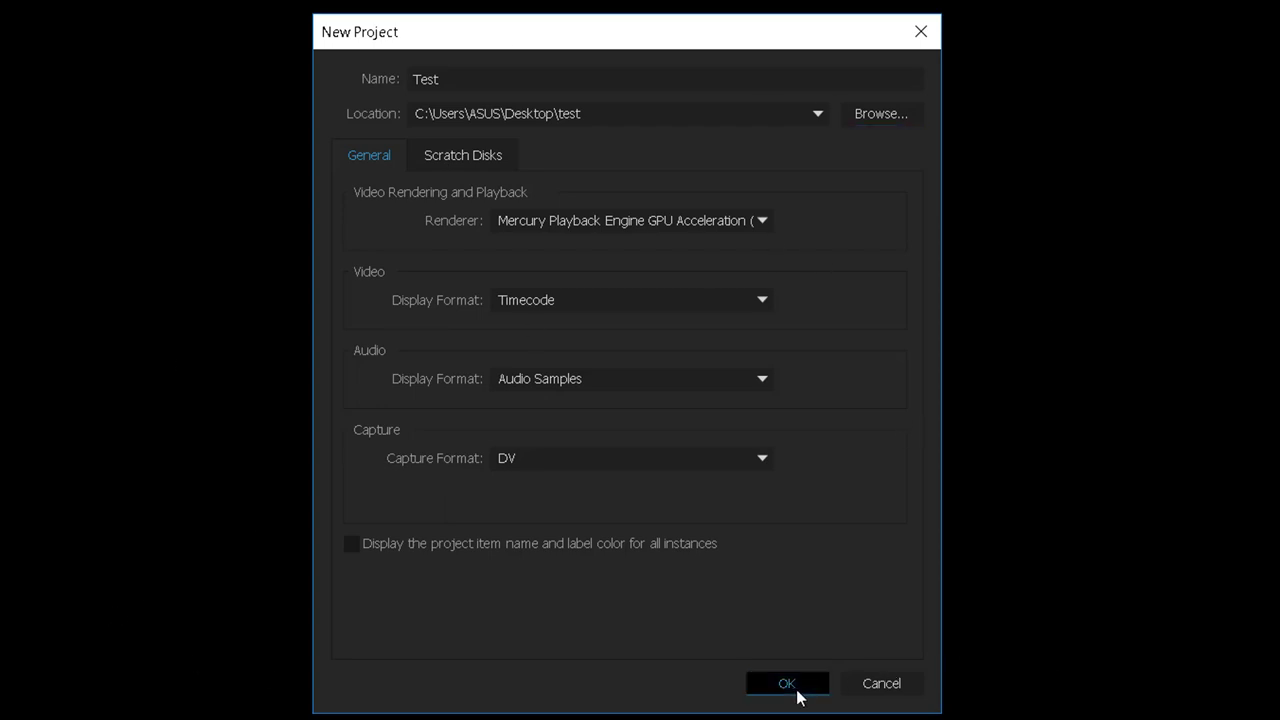
{"action": "left_click", "coordinate": [718, 404]}
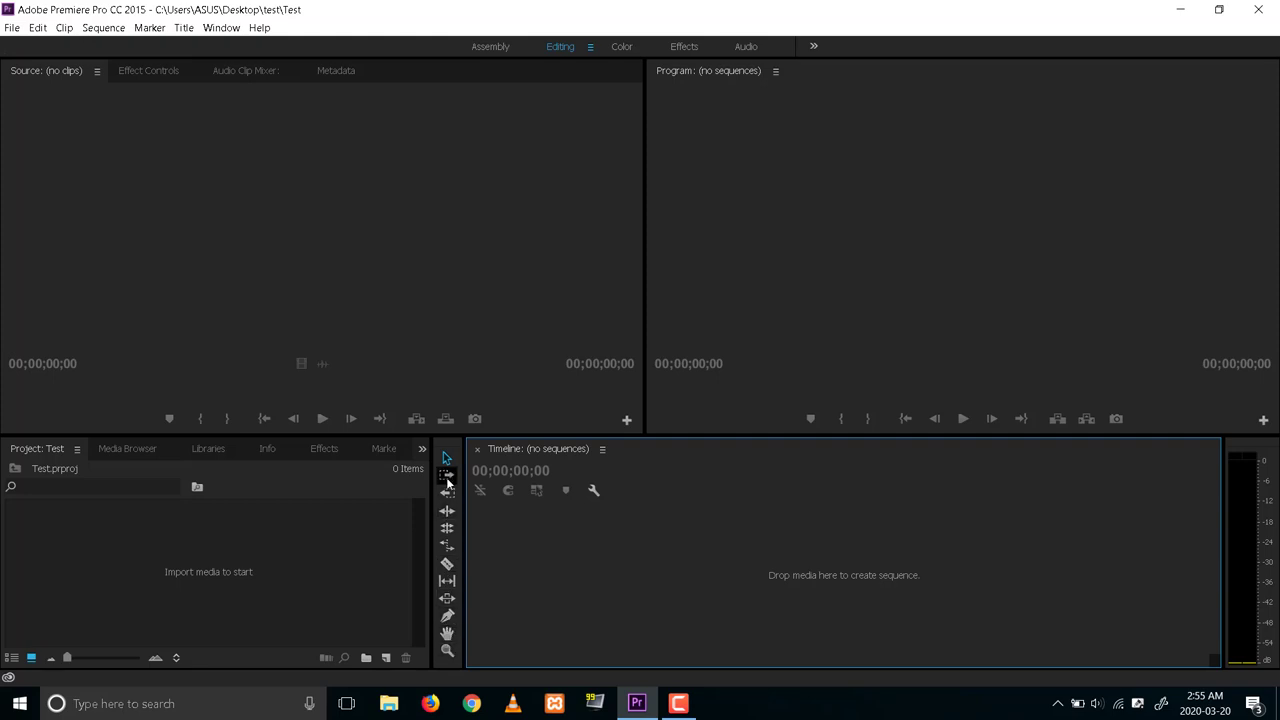
{"action": "left_click", "coordinate": [255, 538]}
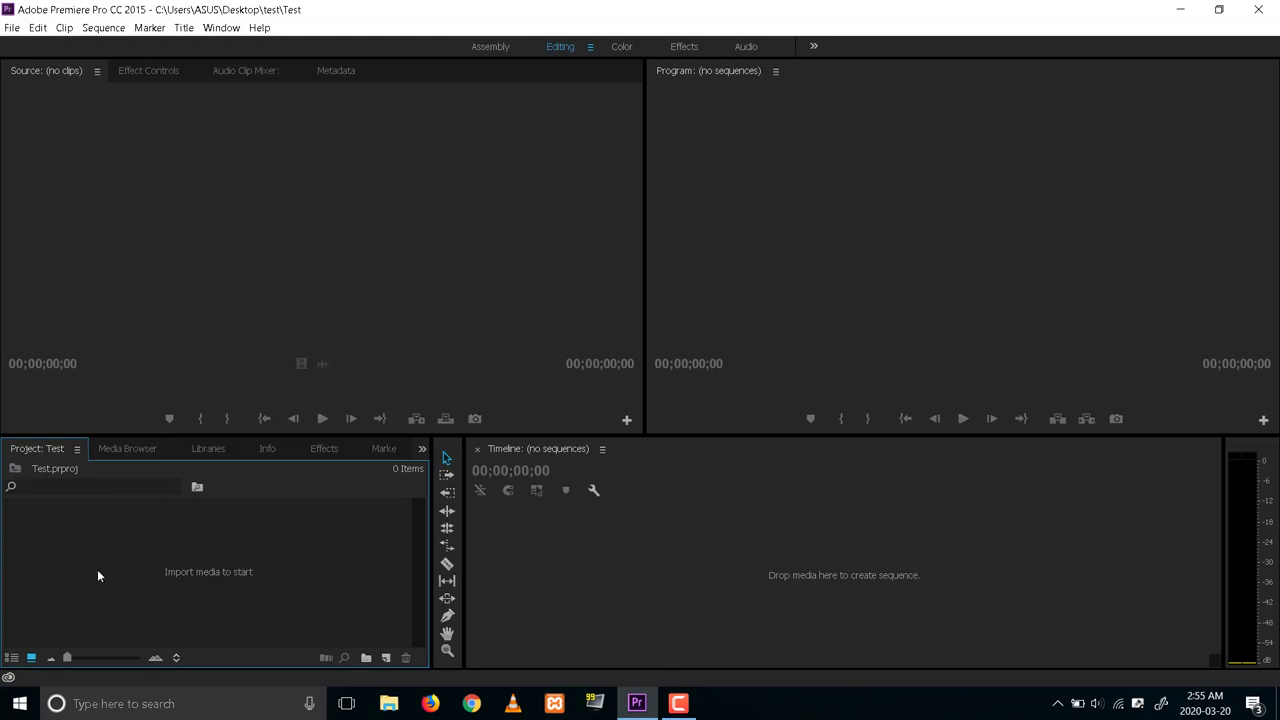
{"action": "left_click", "coordinate": [140, 449]}
{"action": "left_click", "coordinate": [222, 449]}
{"action": "left_click", "coordinate": [267, 449]}
{"action": "left_click", "coordinate": [323, 449]}
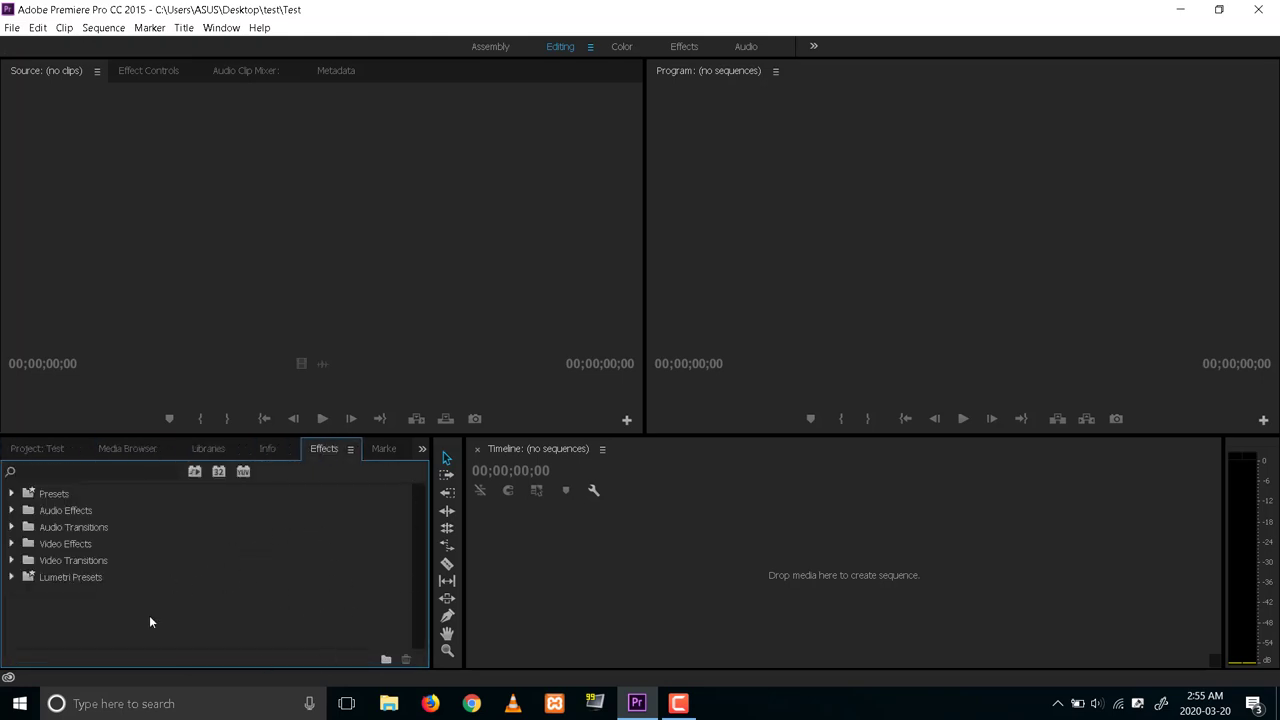
{"action": "left_click", "coordinate": [30, 451]}
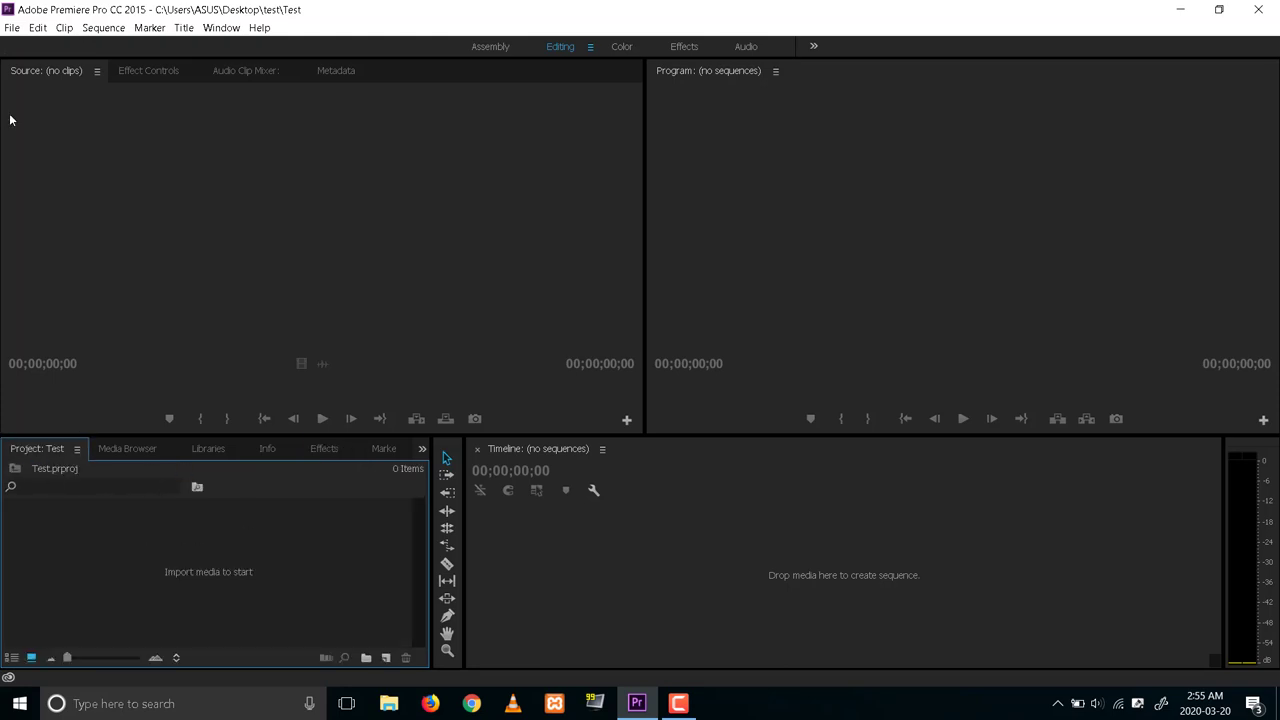
{"action": "left_click", "coordinate": [54, 184]}
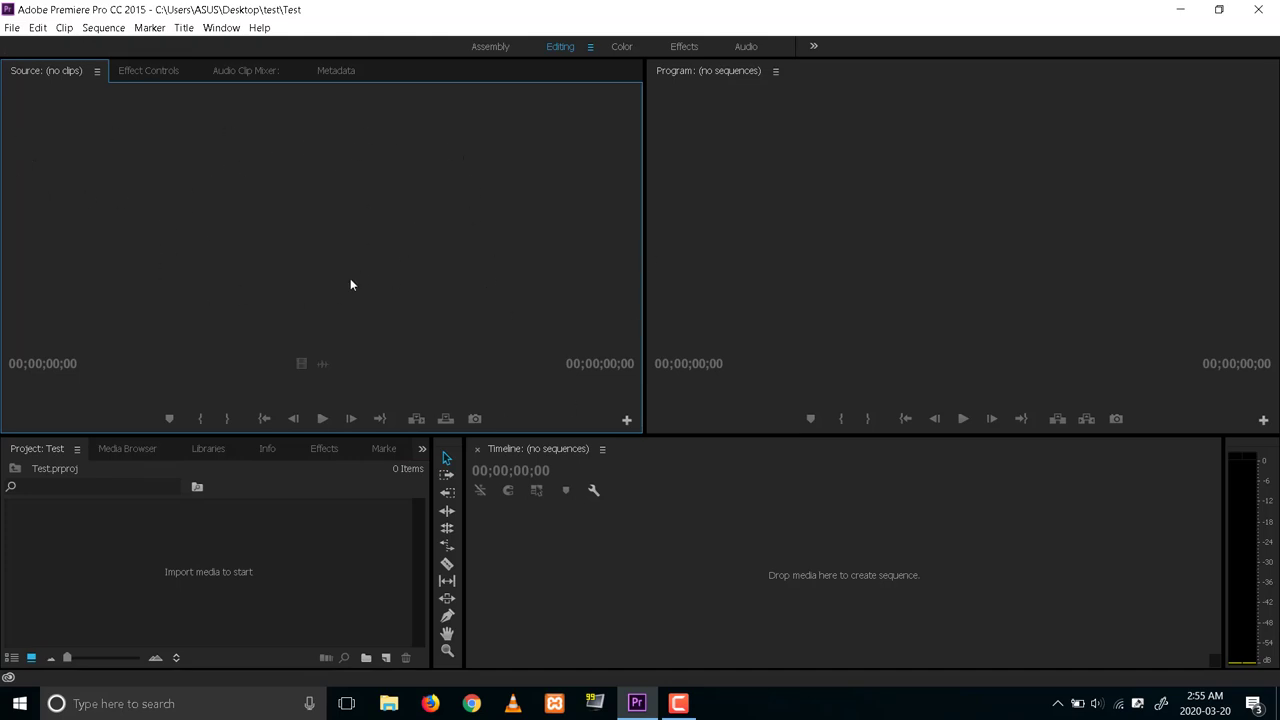
{"action": "left_click", "coordinate": [1012, 186]}
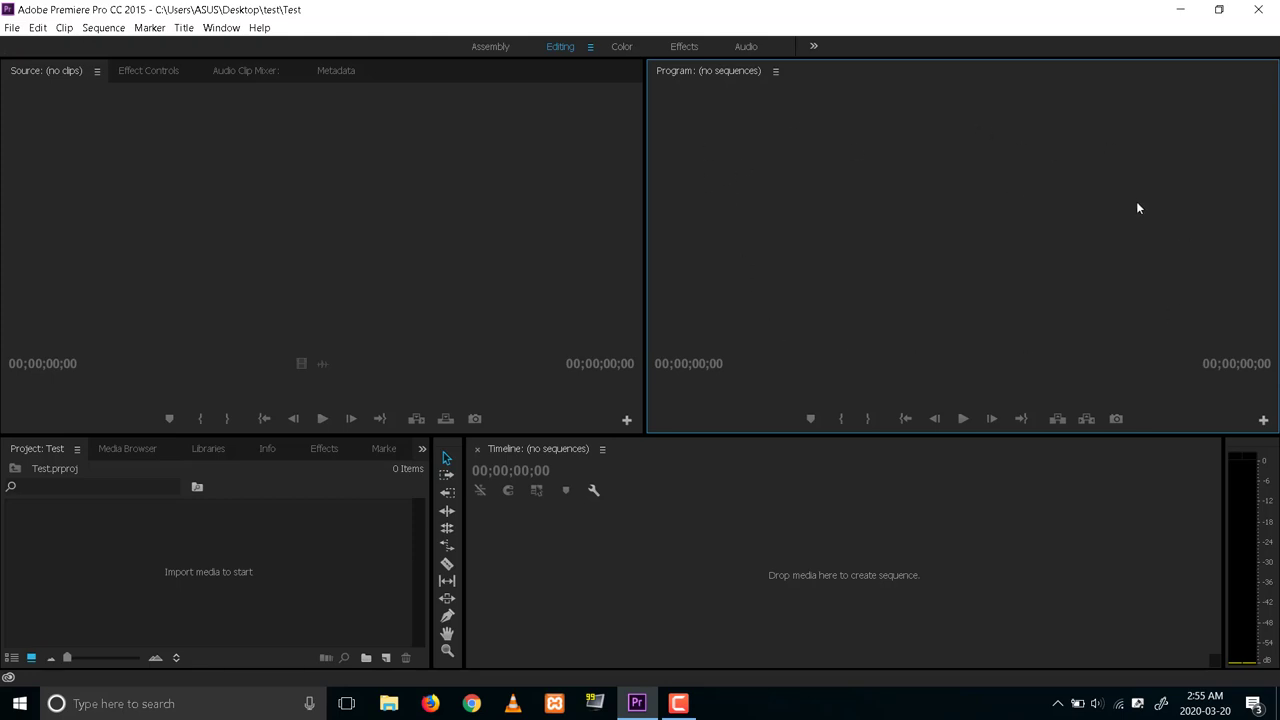
{"action": "left_click", "coordinate": [283, 264]}
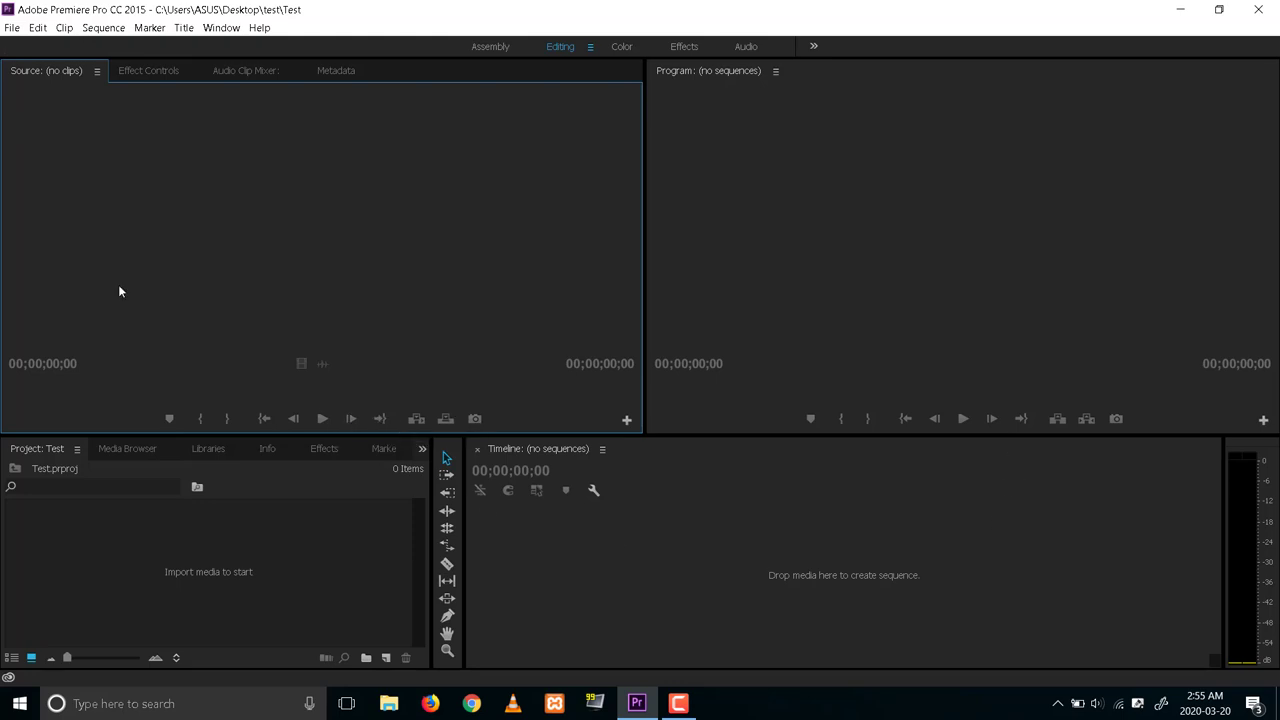
{"action": "left_click", "coordinate": [154, 72]}
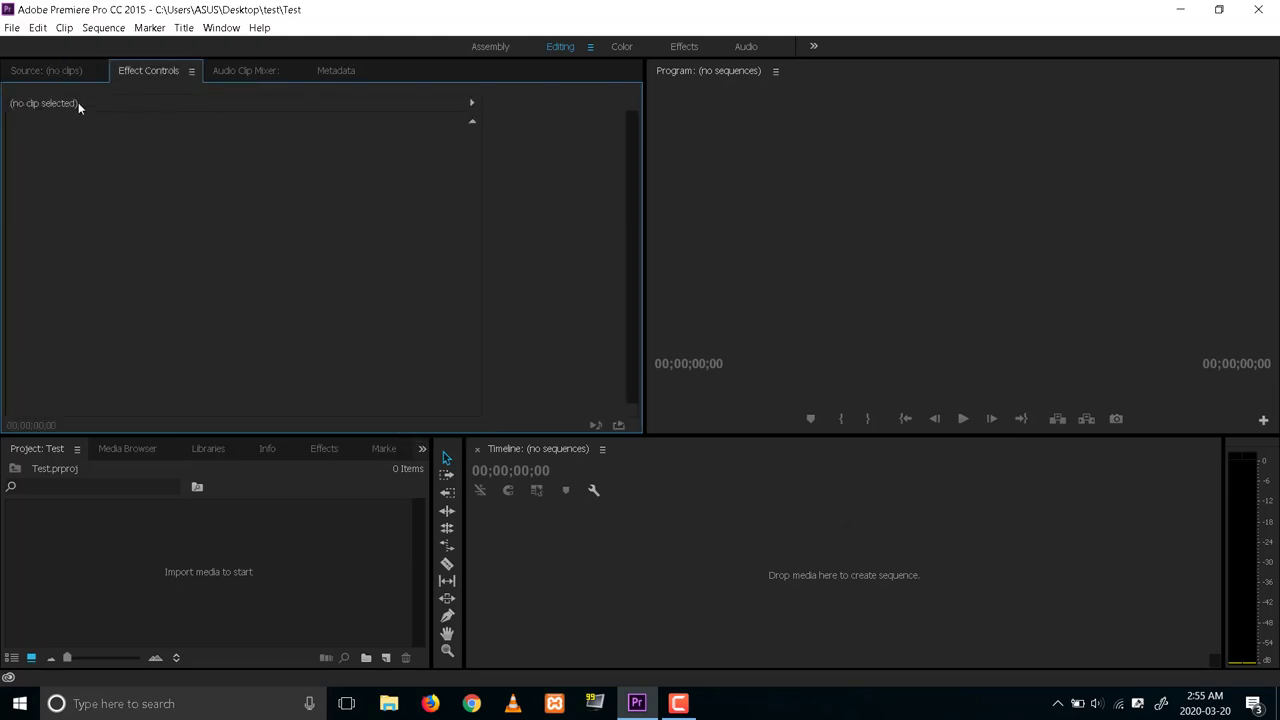
{"action": "left_click", "coordinate": [46, 72]}
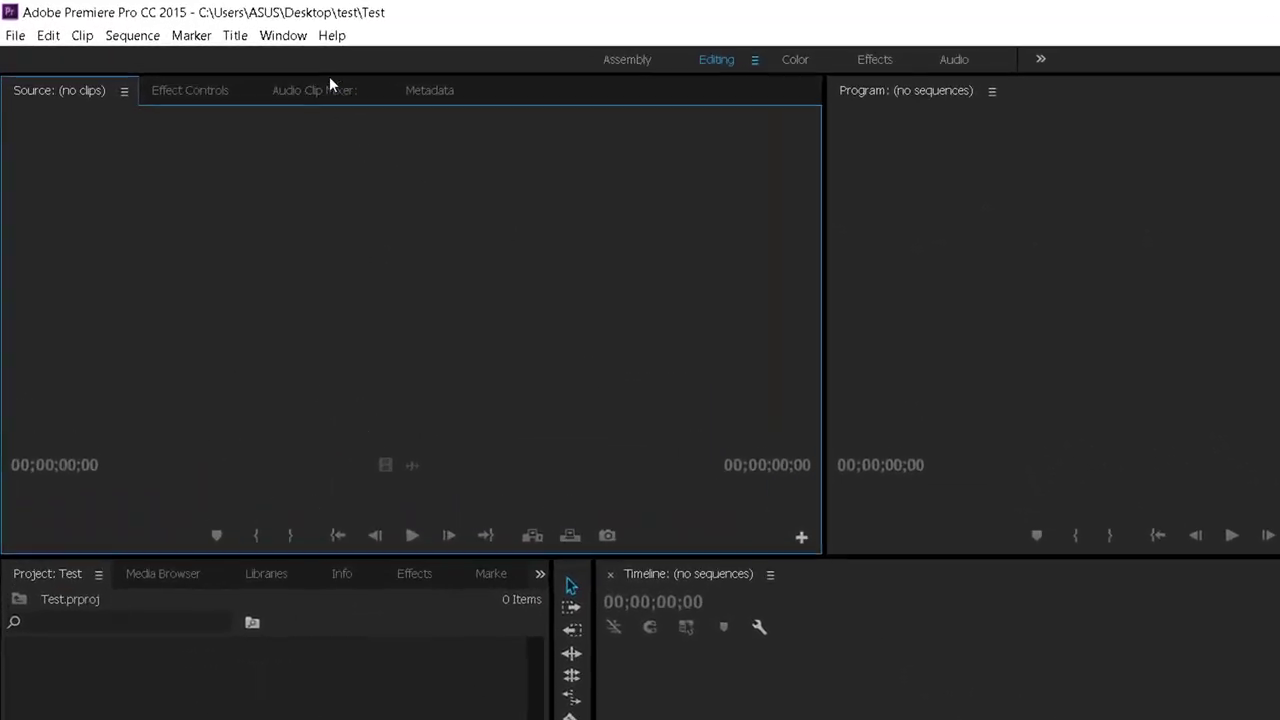
Look through the Window menu without changes, then raise the divider above the Project and Timeline panels.
{"action": "left_click", "coordinate": [221, 27]}
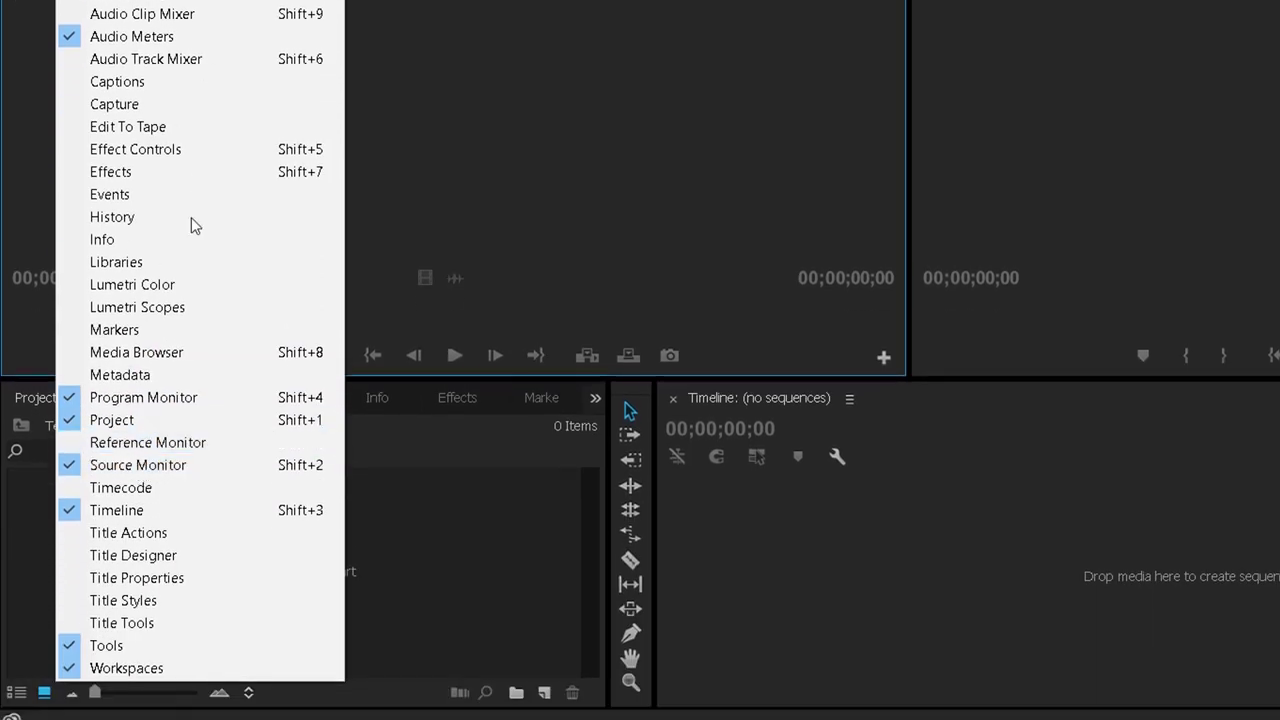
{"action": "left_click", "coordinate": [239, 514]}
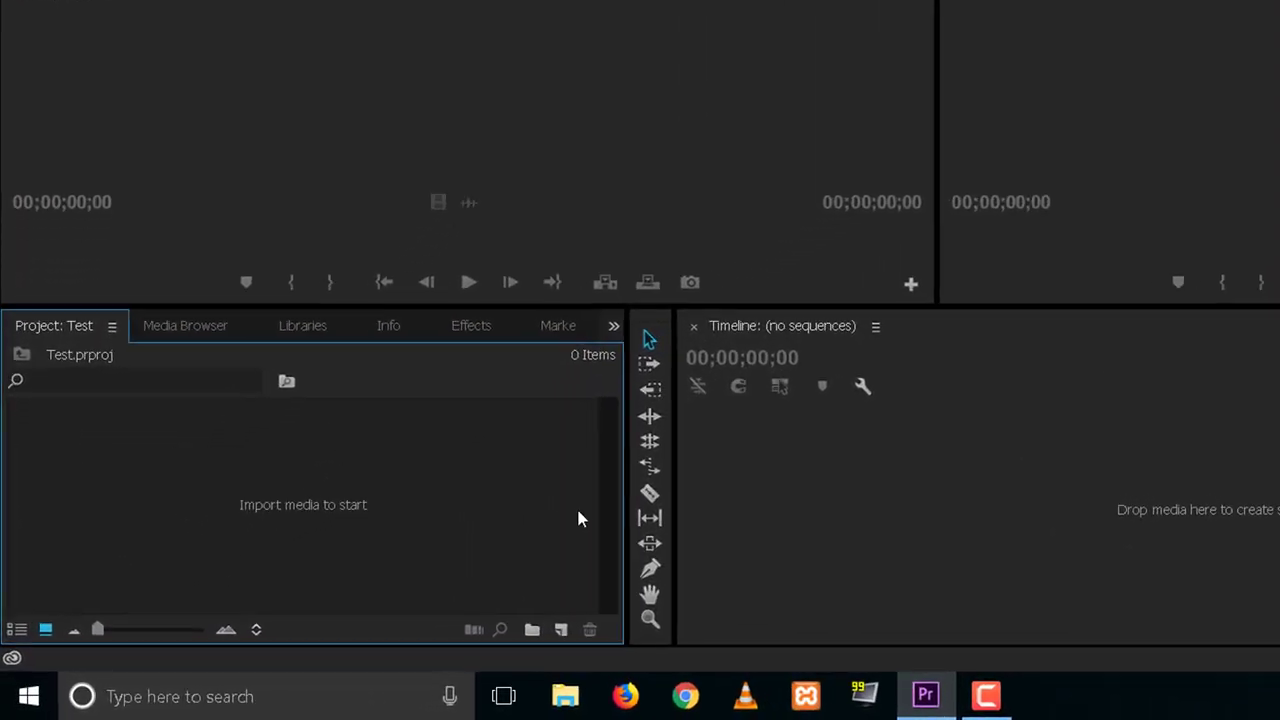
{"action": "left_click_drag", "start_coordinate": [291, 297], "coordinate": [294, 228]}
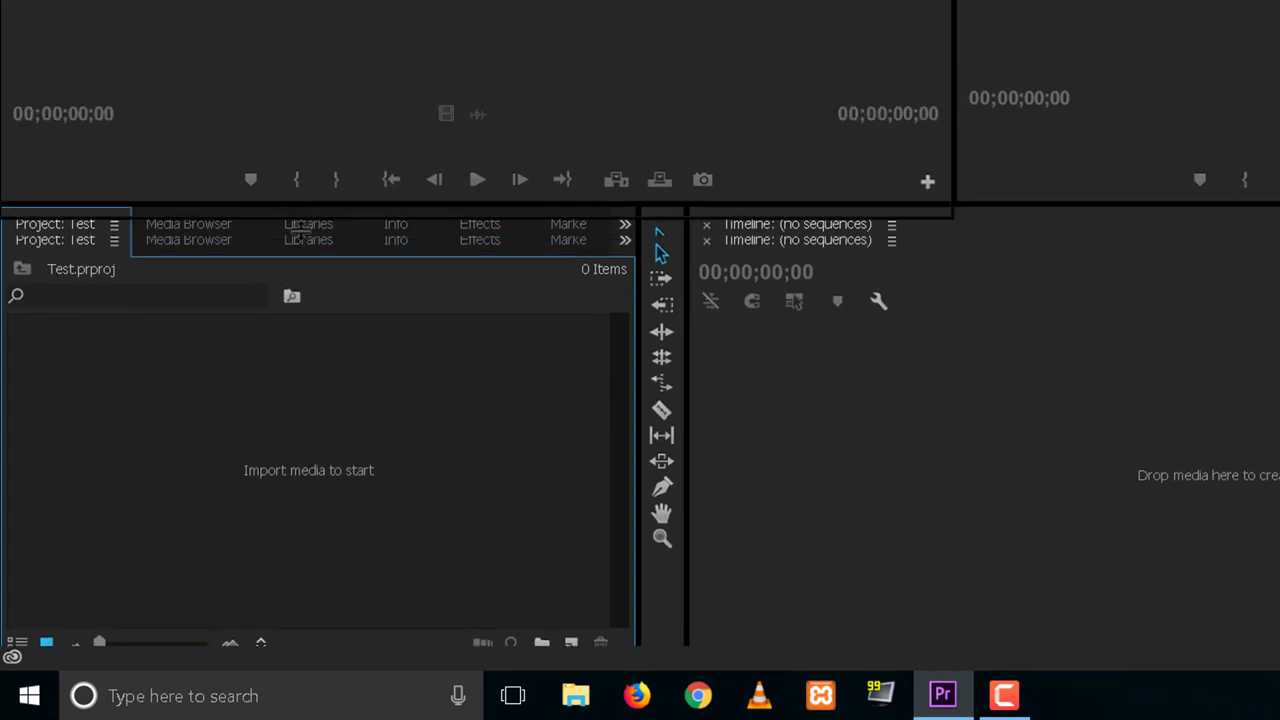
Open the Import dialog from the empty Project panel and move it to the right.
{"action": "double_click", "coordinate": [372, 430]}
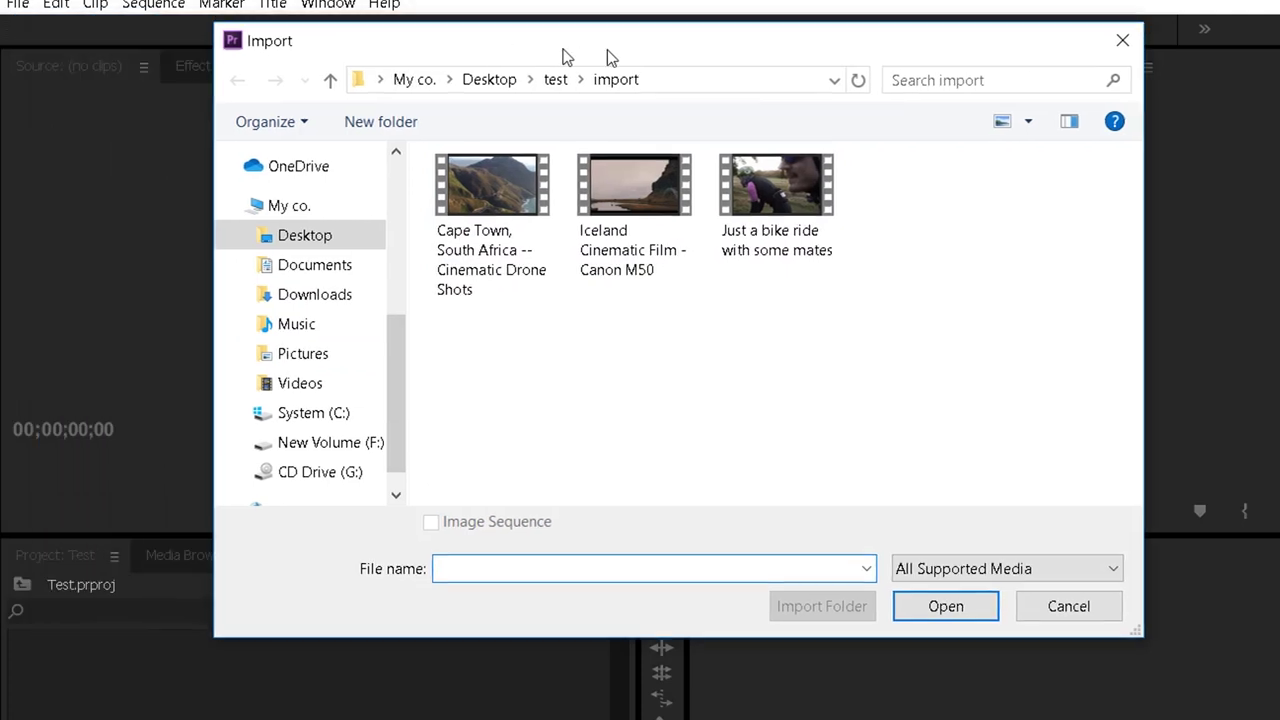
{"action": "left_click_drag", "start_coordinate": [359, 40], "coordinate": [569, 70]}
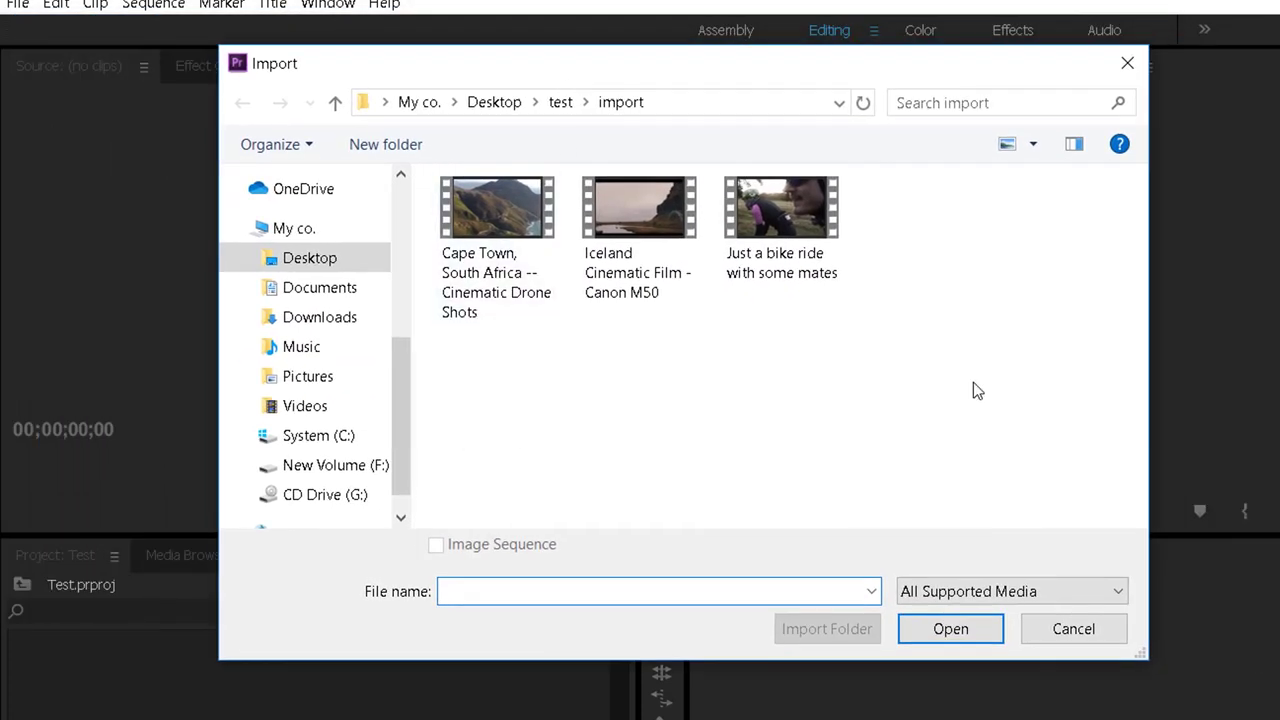
{"action": "left_click_drag", "start_coordinate": [735, 68], "coordinate": [942, 64]}
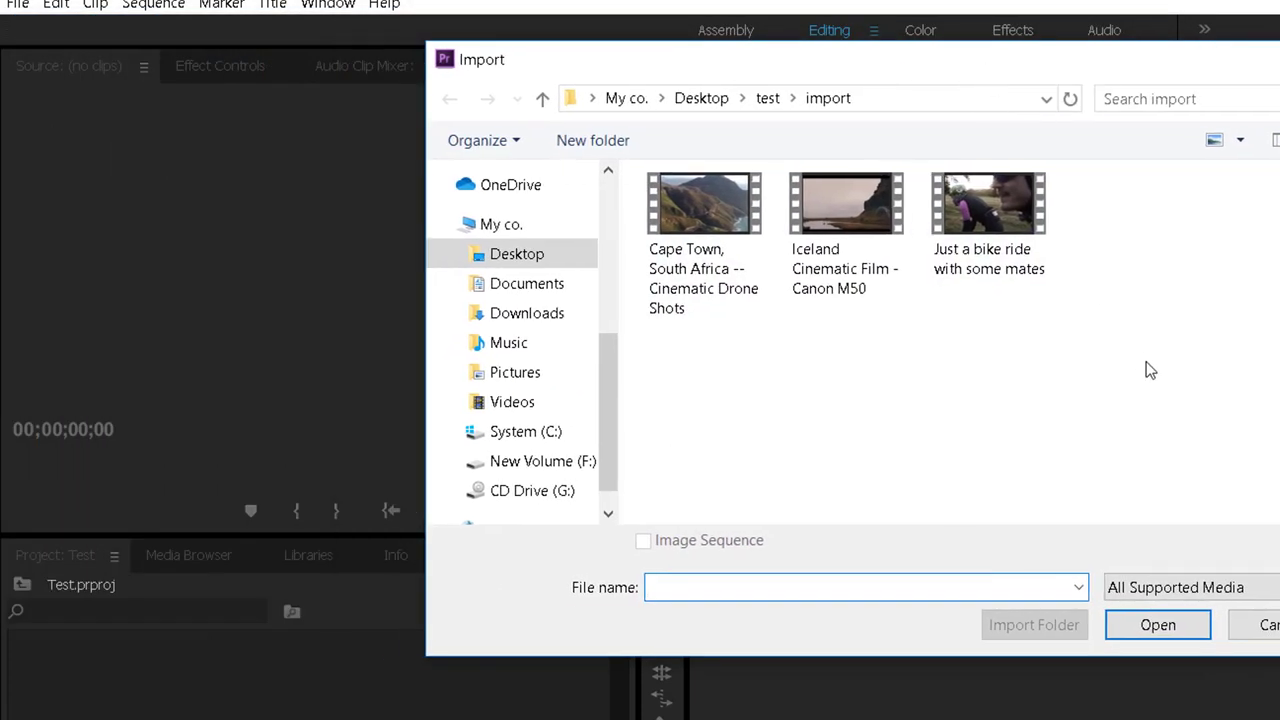
{"action": "left_click_drag", "start_coordinate": [1150, 370], "coordinate": [650, 172]}
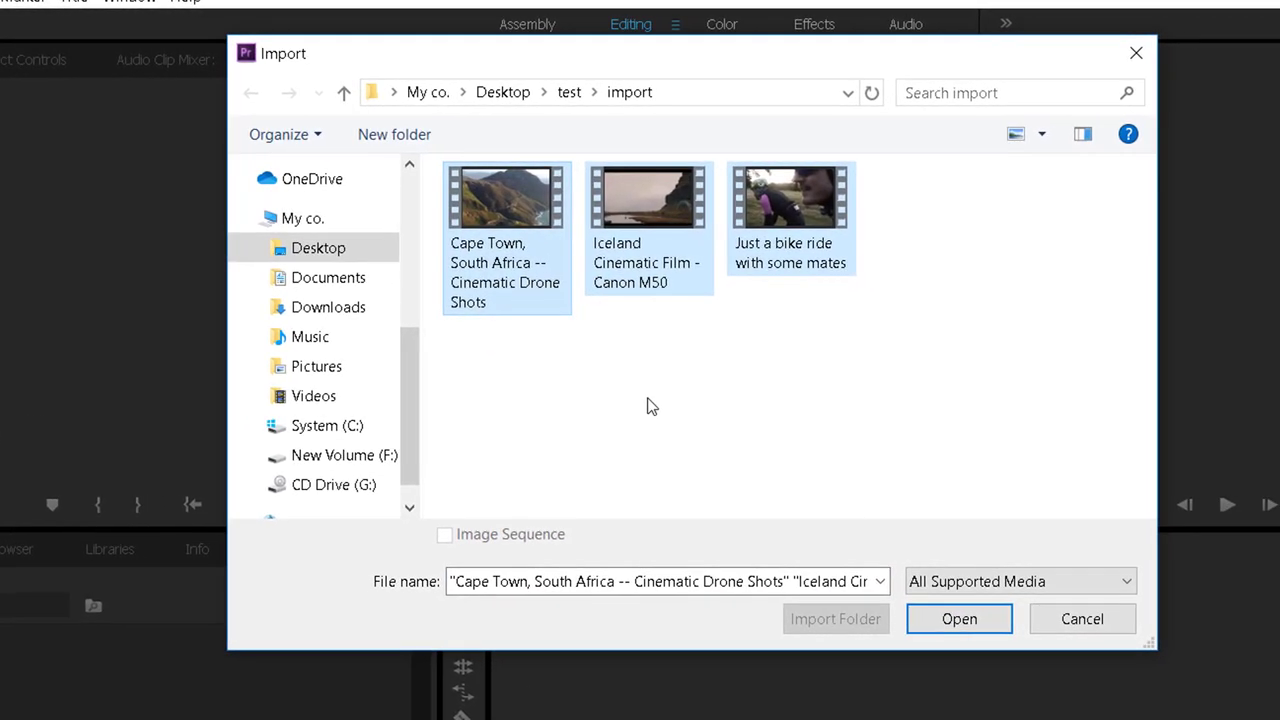
{"action": "left_click_drag", "start_coordinate": [410, 371], "coordinate": [410, 428]}
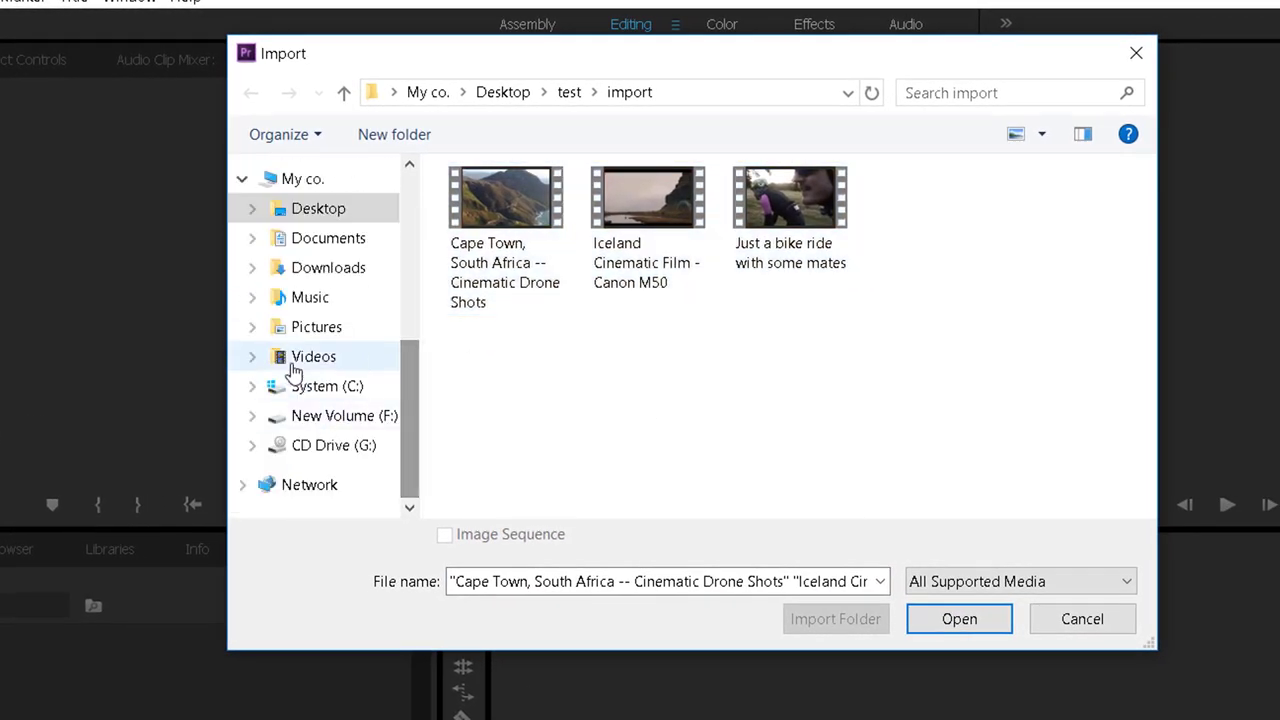
Import the bike ride, Cape Town and Iceland clips from Desktop\test's import subfolder, then deselect them.
{"action": "left_click", "coordinate": [314, 268]}
{"action": "left_click", "coordinate": [318, 212]}
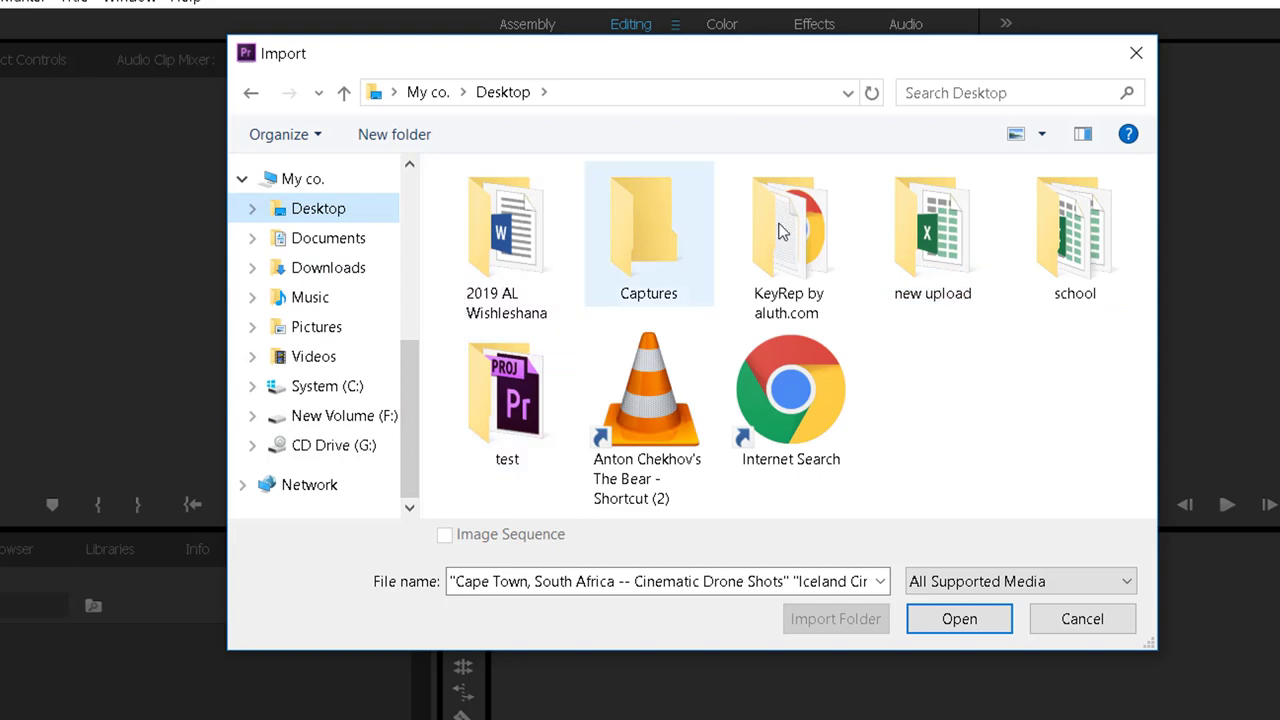
{"action": "double_click", "coordinate": [507, 395]}
{"action": "double_click", "coordinate": [587, 229]}
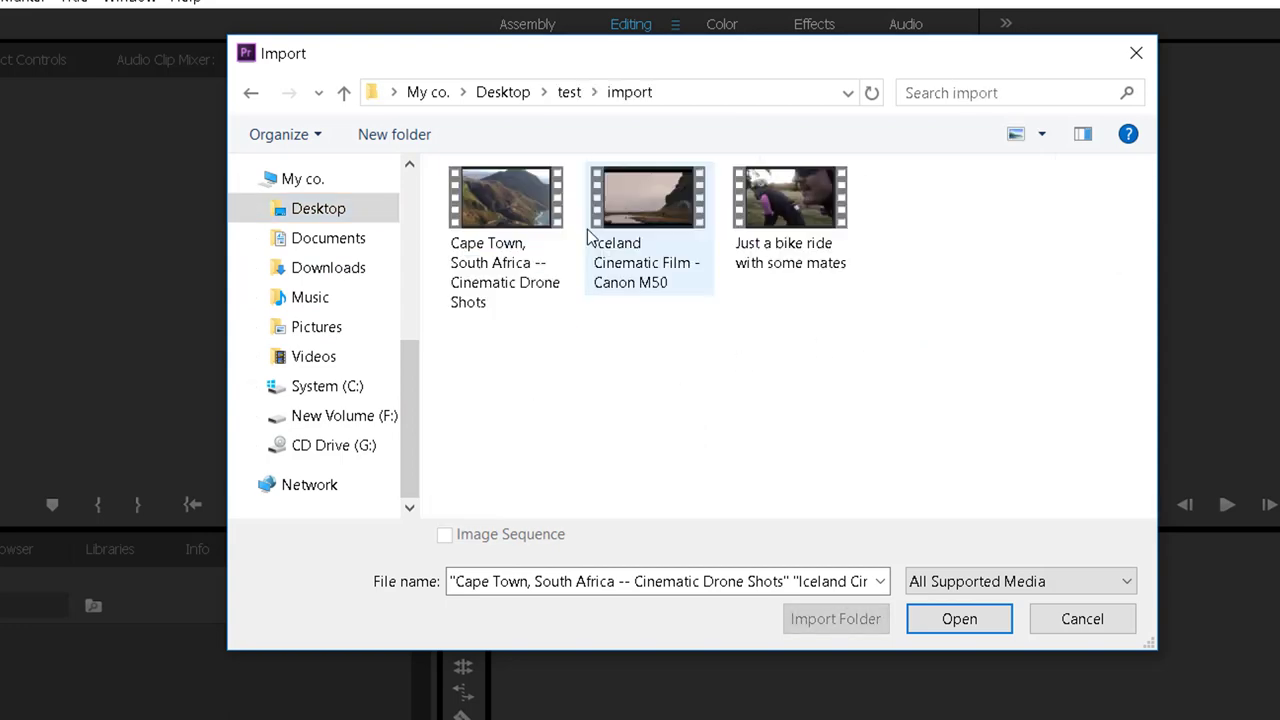
{"action": "left_click_drag", "start_coordinate": [932, 366], "coordinate": [448, 165]}
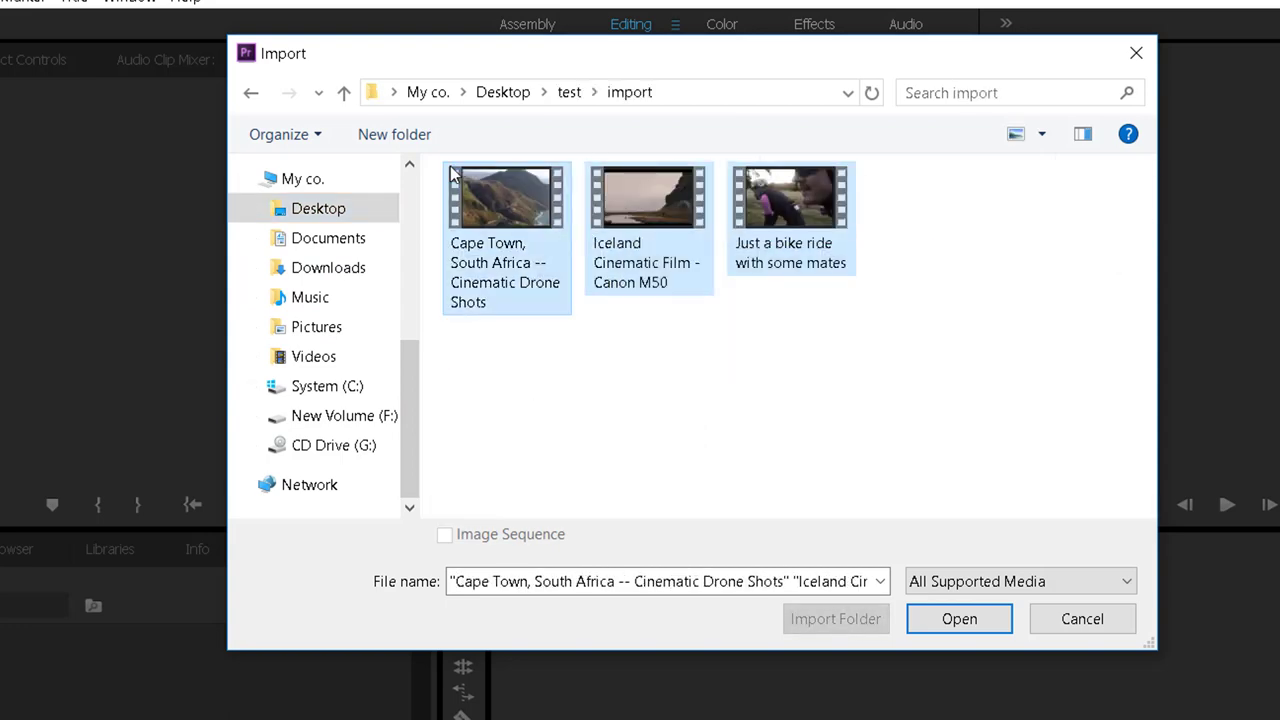
{"action": "left_click", "coordinate": [960, 625]}
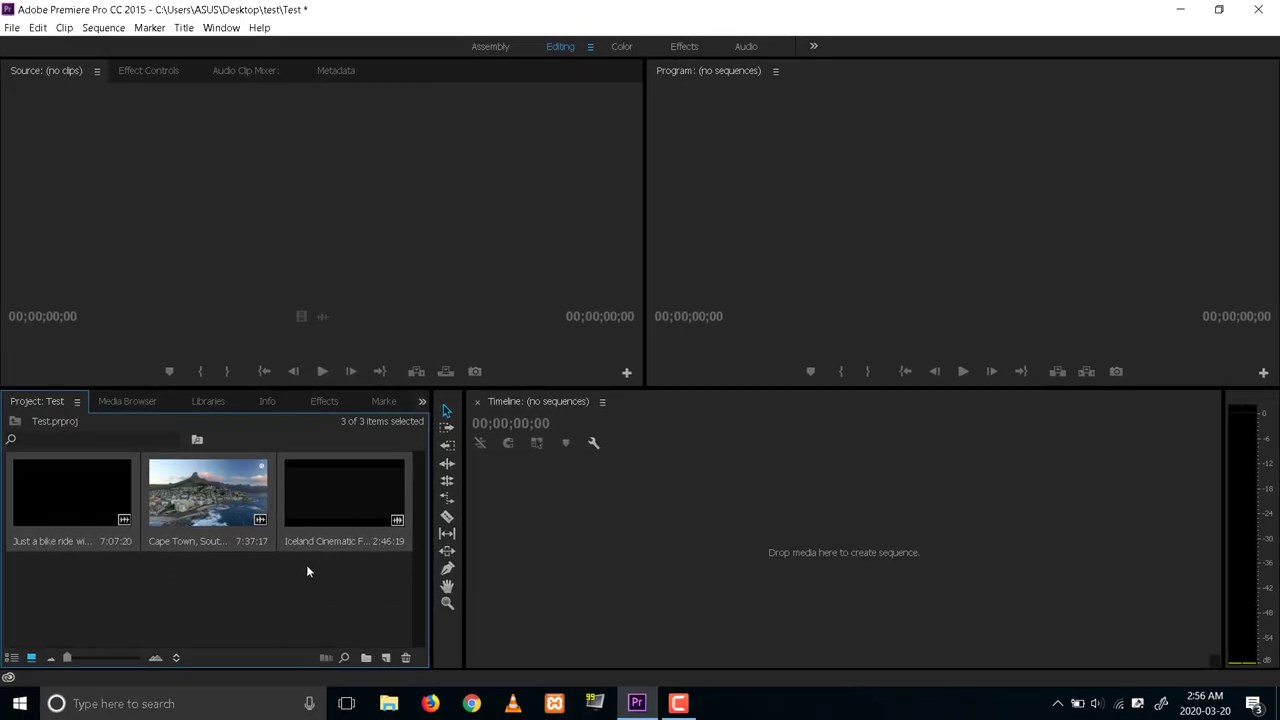
{"action": "left_click", "coordinate": [57, 614]}
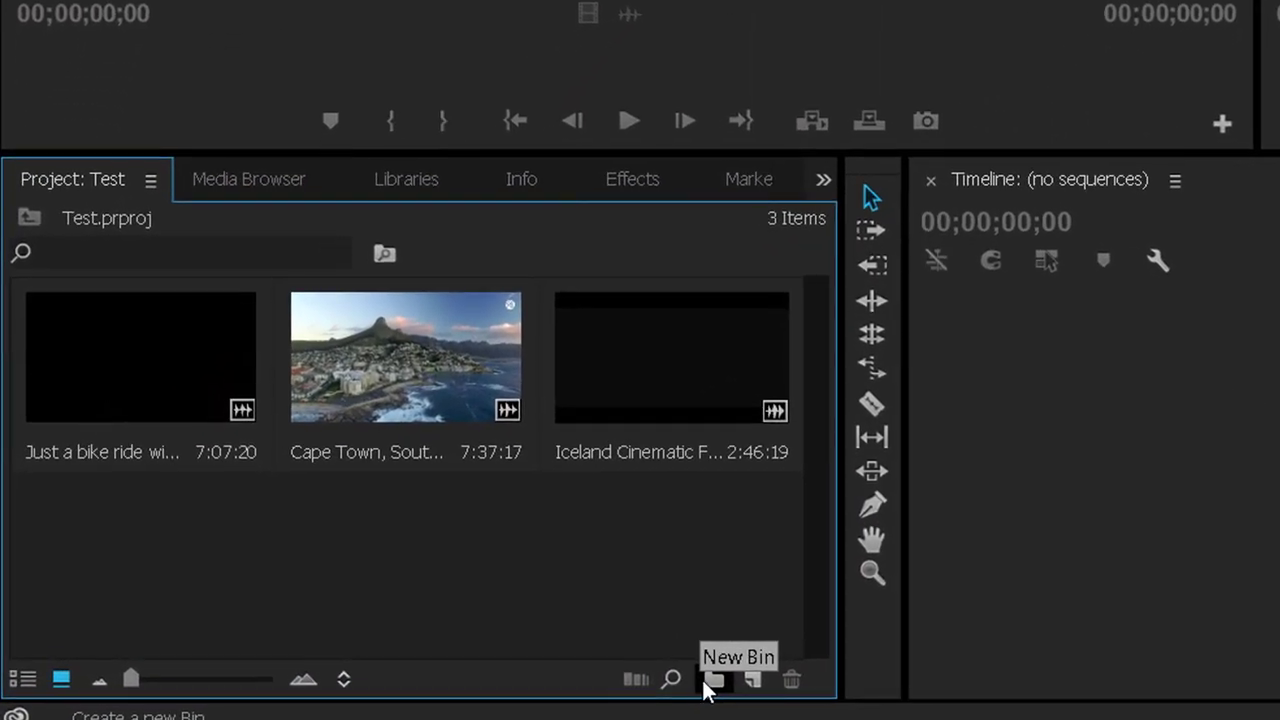
Create a bin named Bin and move the bike ride clip into it.
{"action": "left_click", "coordinate": [712, 680]}
{"action": "left_click", "coordinate": [522, 540]}
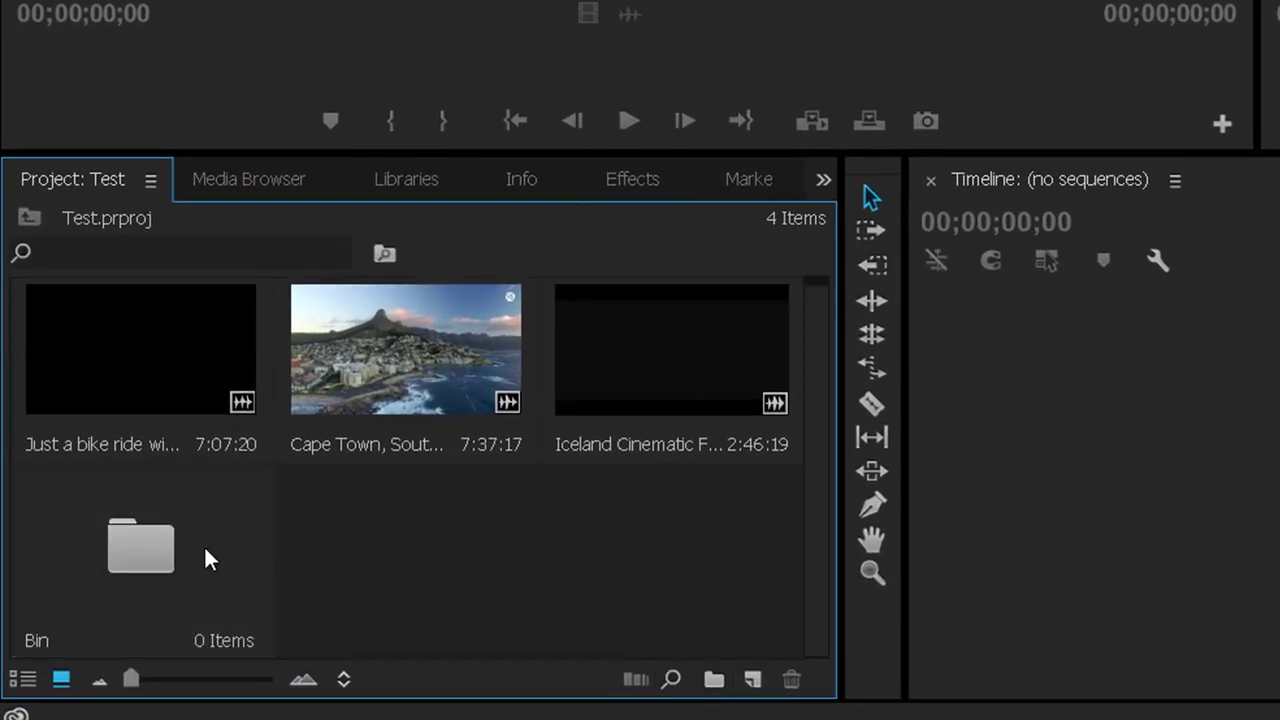
{"action": "left_click_drag", "start_coordinate": [180, 377], "coordinate": [160, 540]}
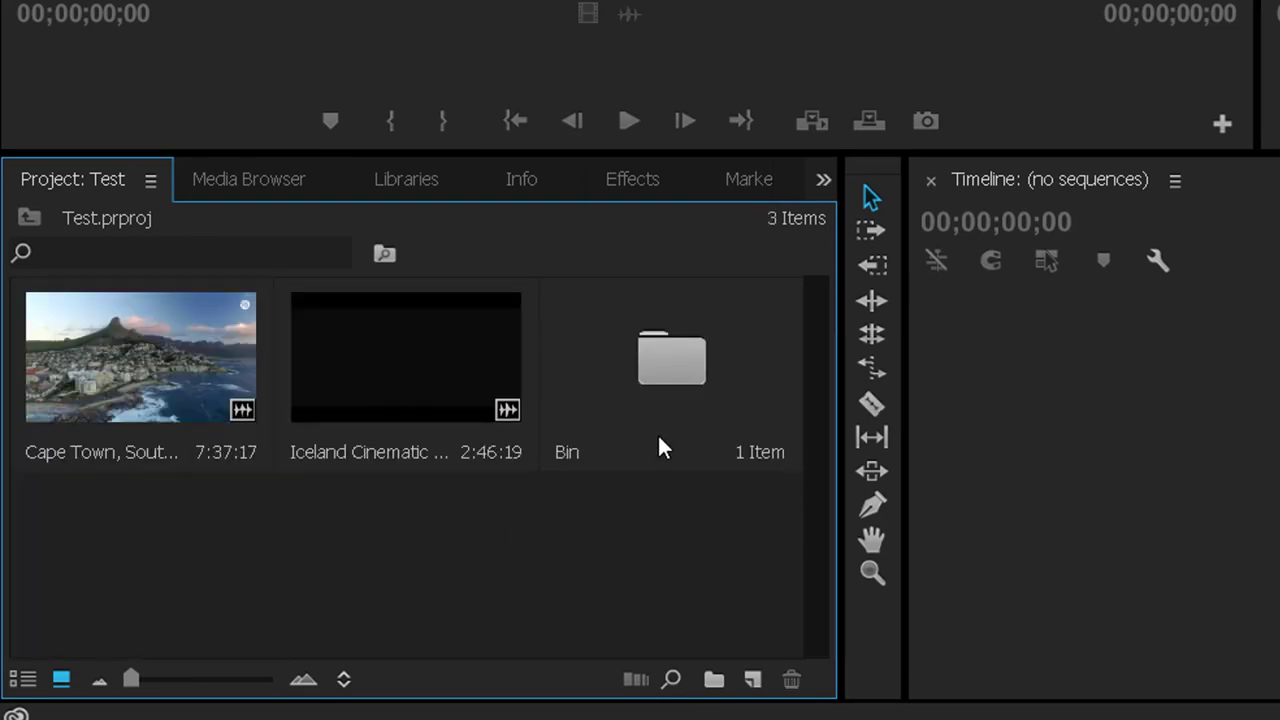
Cancel an accidental Import dialog, then delete the Iceland clip and undo the deletion.
{"action": "double_click", "coordinate": [607, 496]}
{"action": "key", "text": "Escape"}
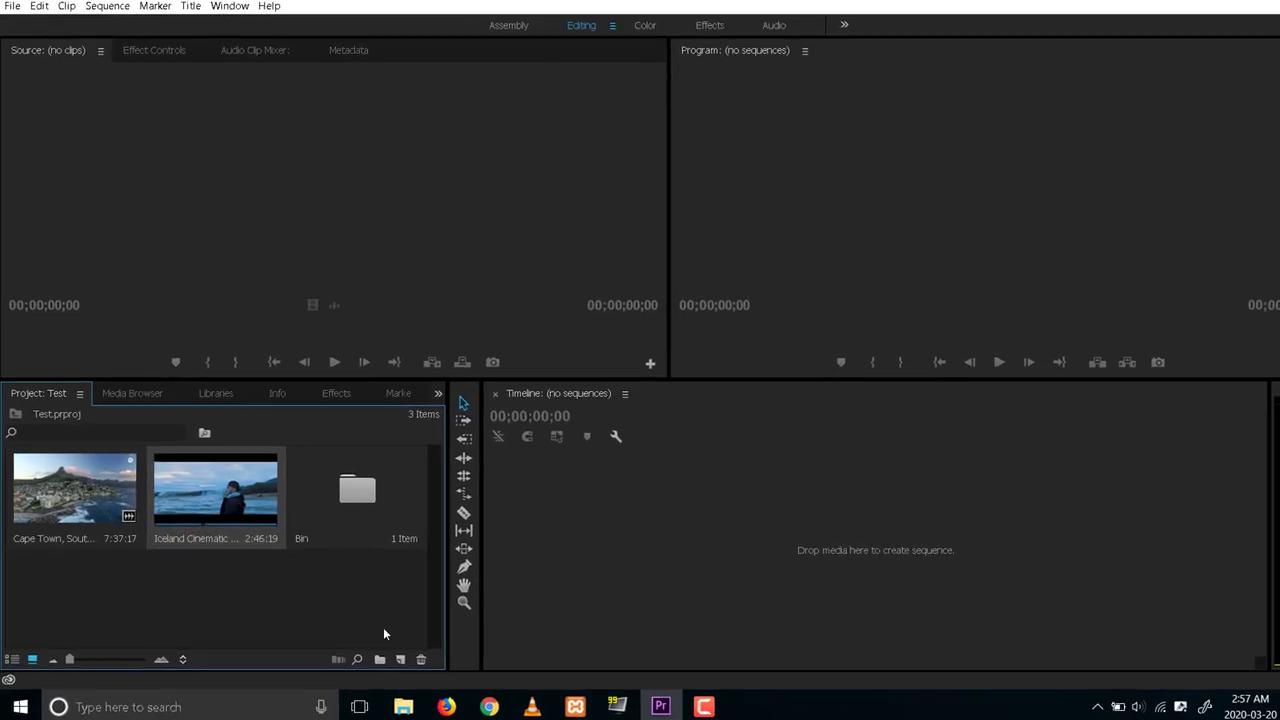
{"action": "left_click", "coordinate": [405, 657]}
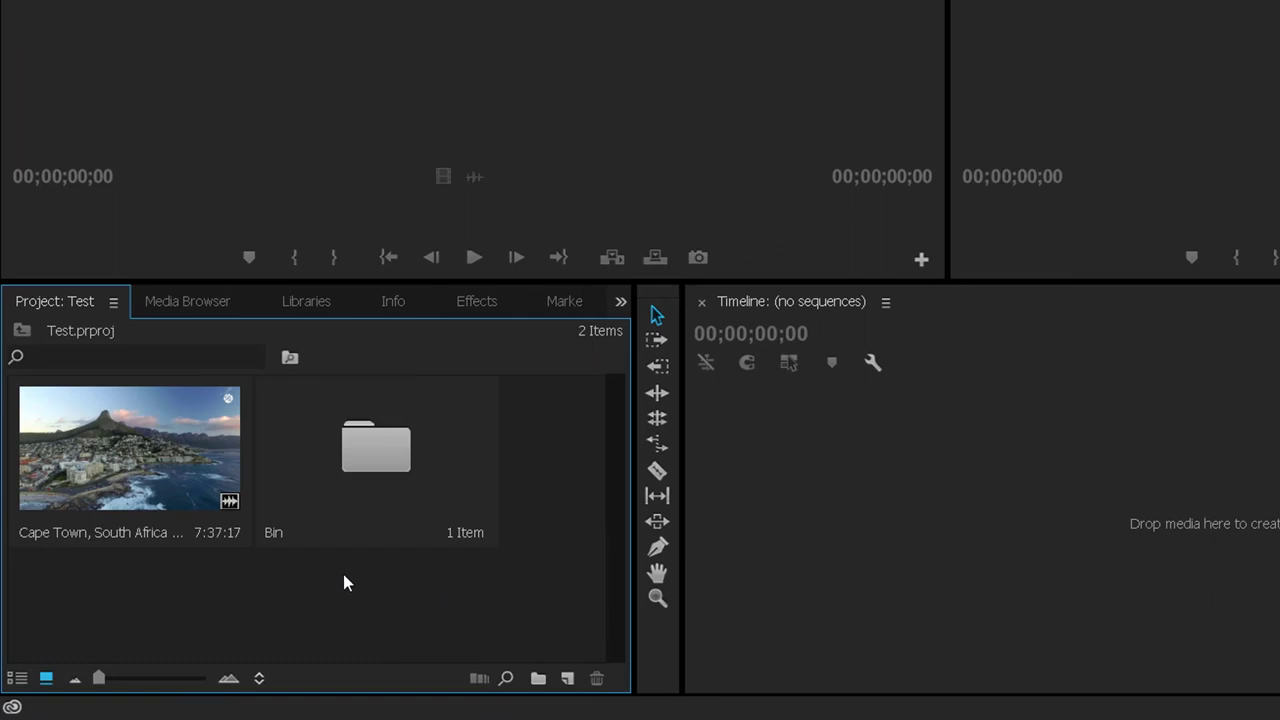
{"action": "key", "text": "ctrl+z"}
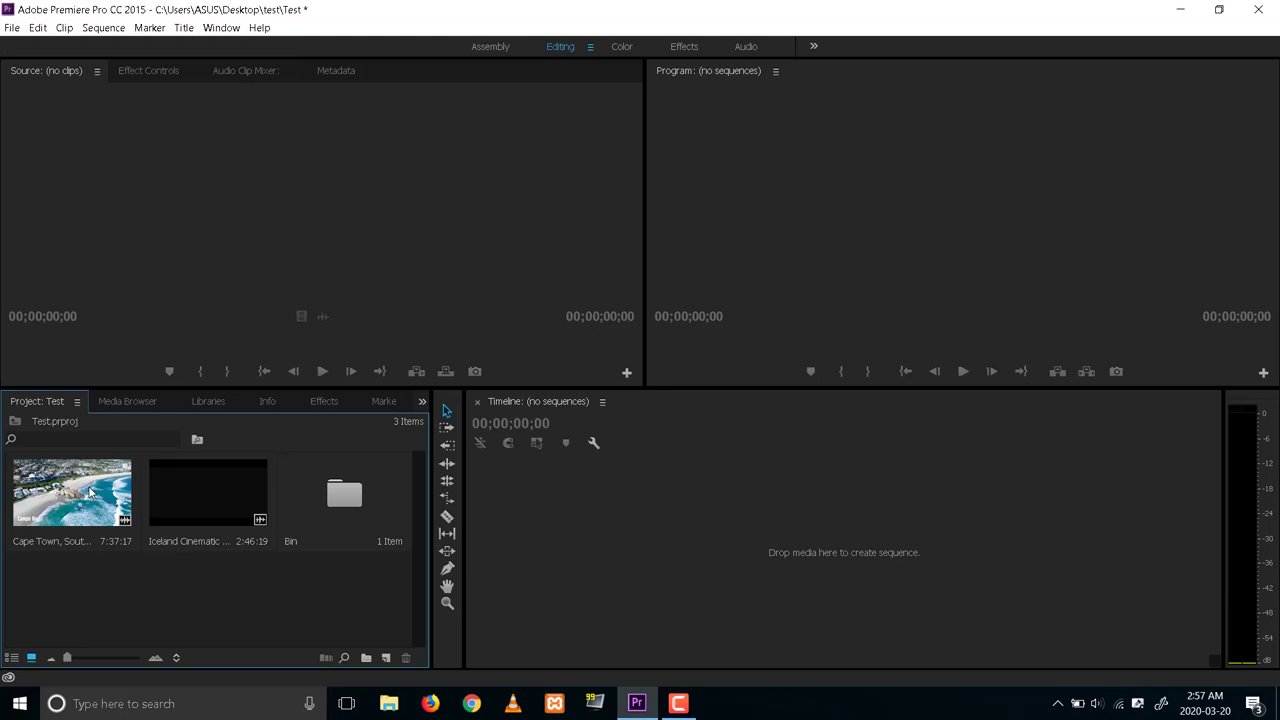
Load the Cape Town drone clip in the Source monitor and scrub it back to 00:00:00:00.
{"action": "double_click", "coordinate": [89, 491]}
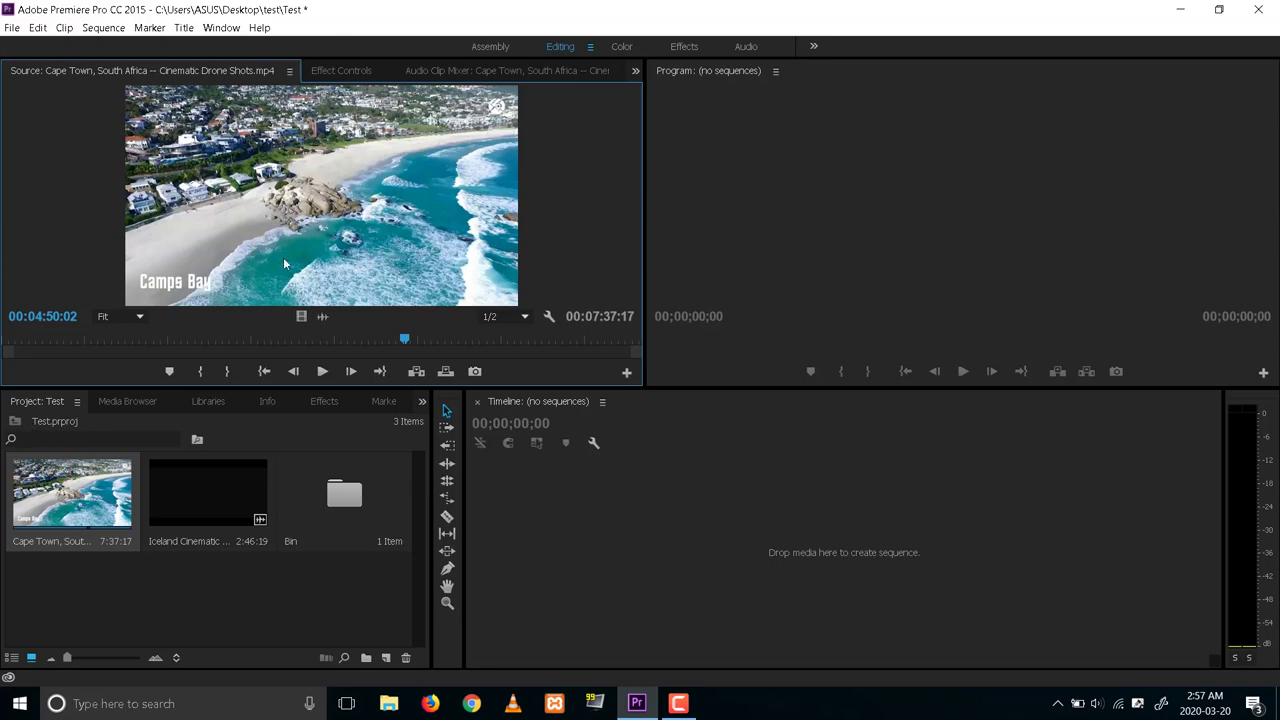
{"action": "left_click_drag", "start_coordinate": [405, 340], "coordinate": [40, 340]}
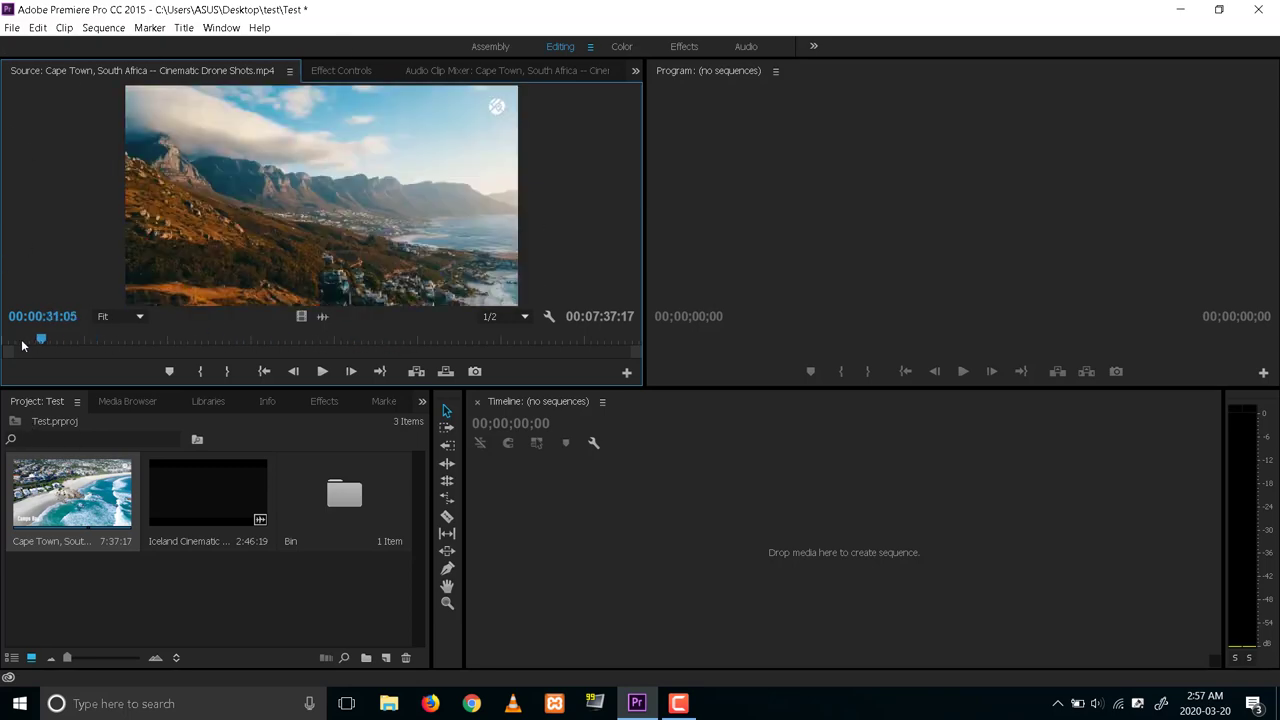
{"action": "left_click", "coordinate": [467, 340]}
{"action": "left_click_drag", "start_coordinate": [500, 345], "coordinate": [3, 343]}
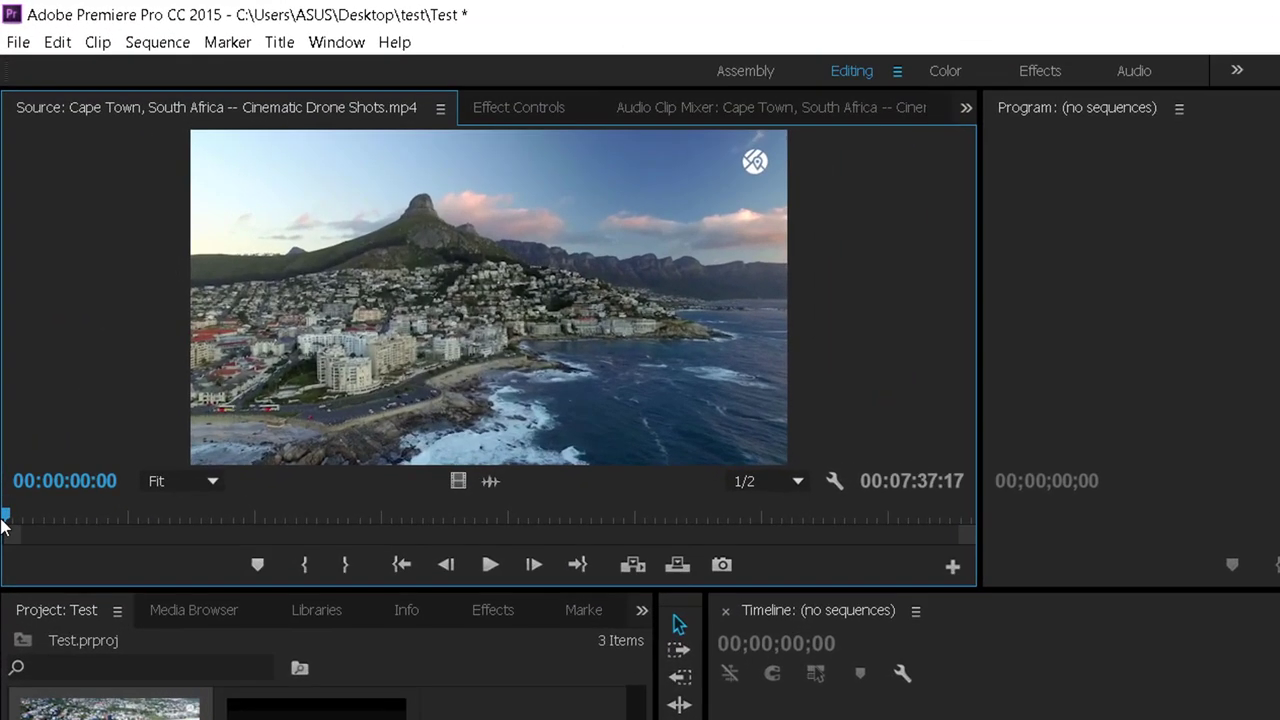
{"action": "key", "text": "space"}
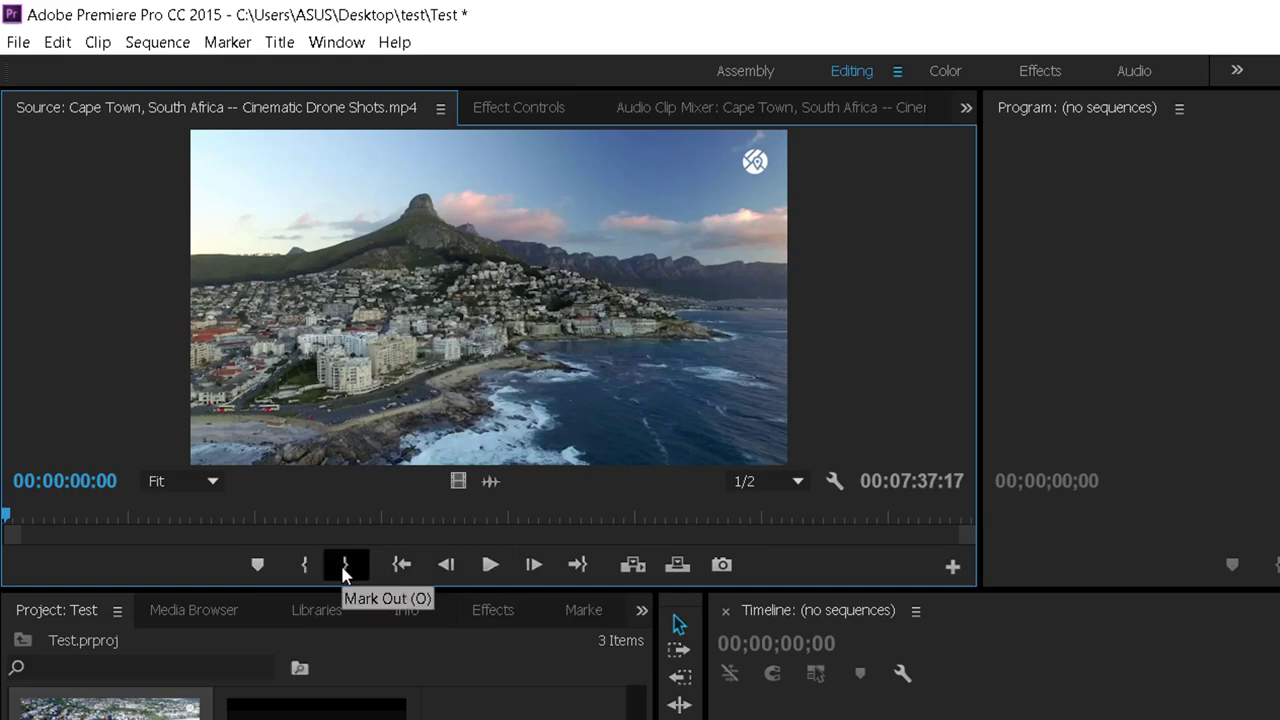
Mark the Cape Town clip's In at 00:00:05:18 and Out at 00:02:30:14.
{"action": "key", "text": "space"}
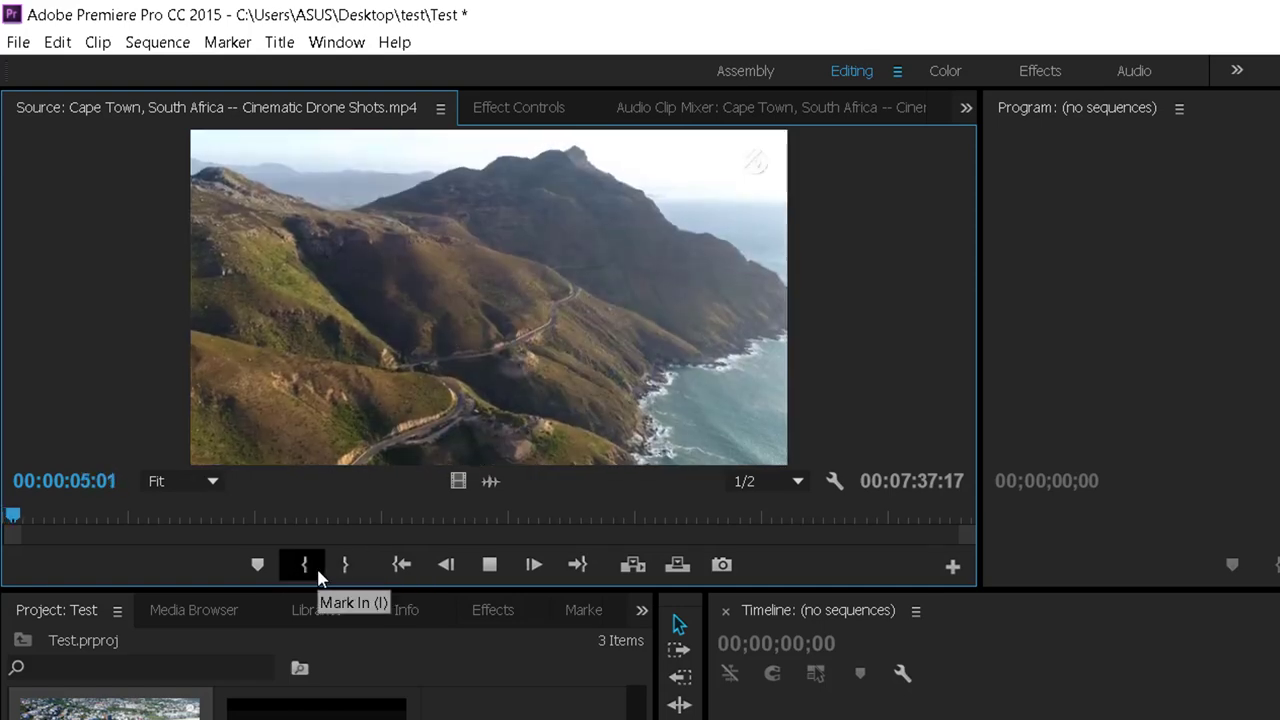
{"action": "key", "text": "space"}
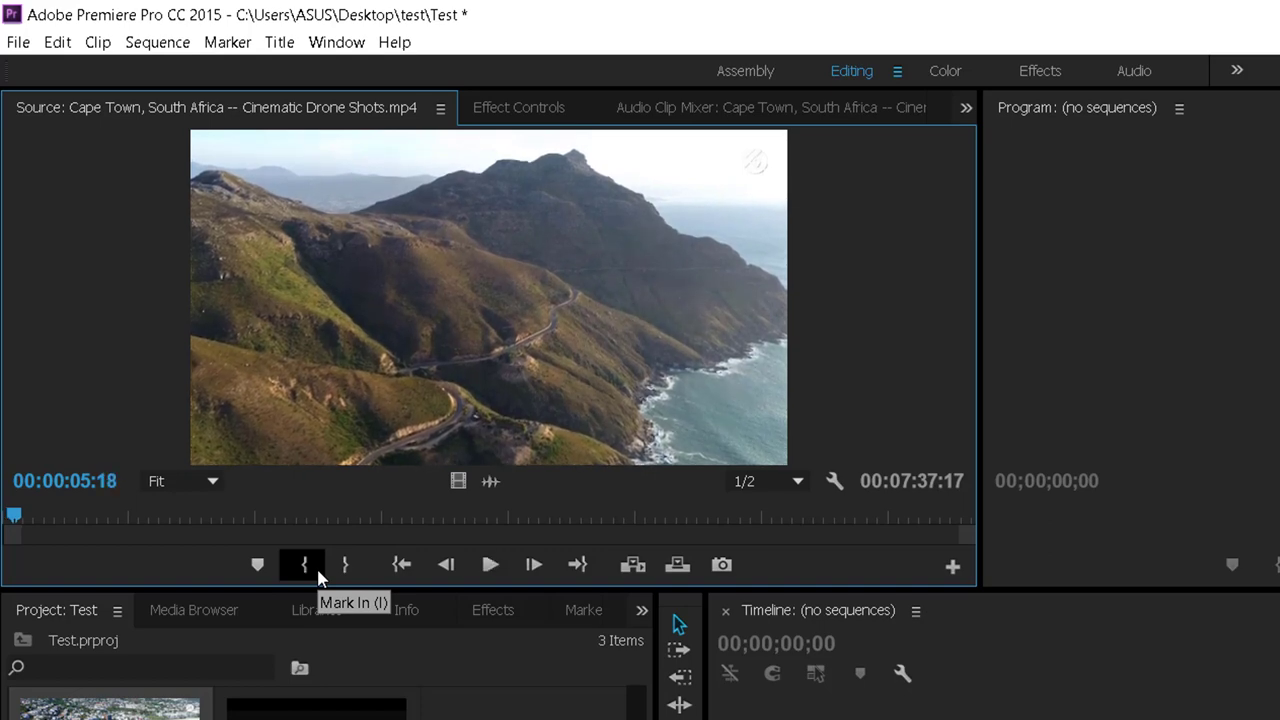
{"action": "left_click", "coordinate": [305, 565]}
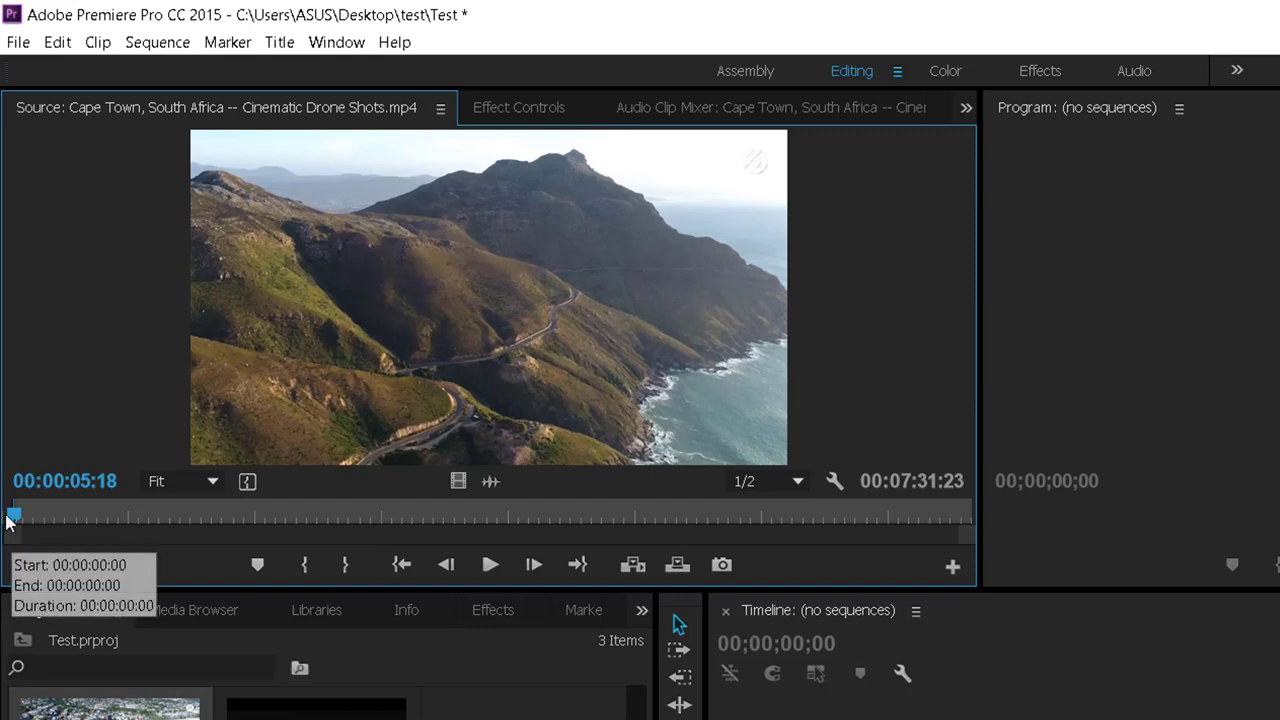
{"action": "key", "text": "space"}
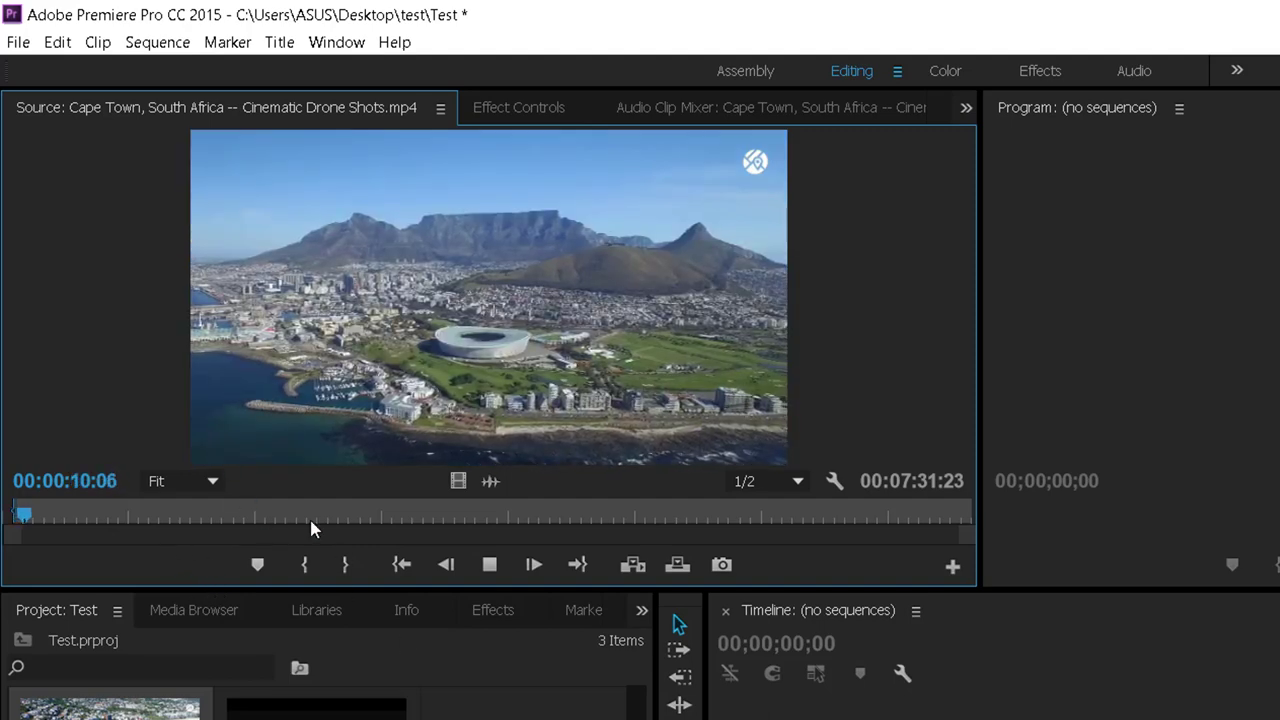
{"action": "left_click", "coordinate": [320, 516]}
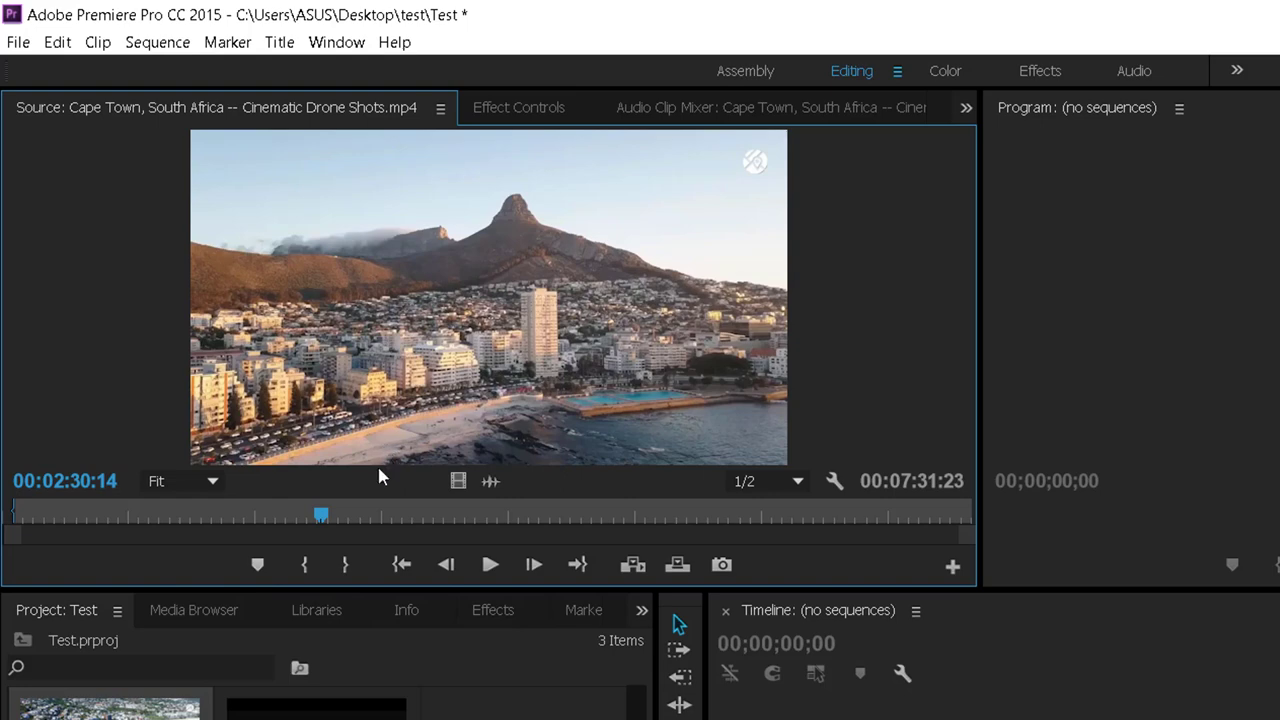
{"action": "left_click", "coordinate": [349, 565]}
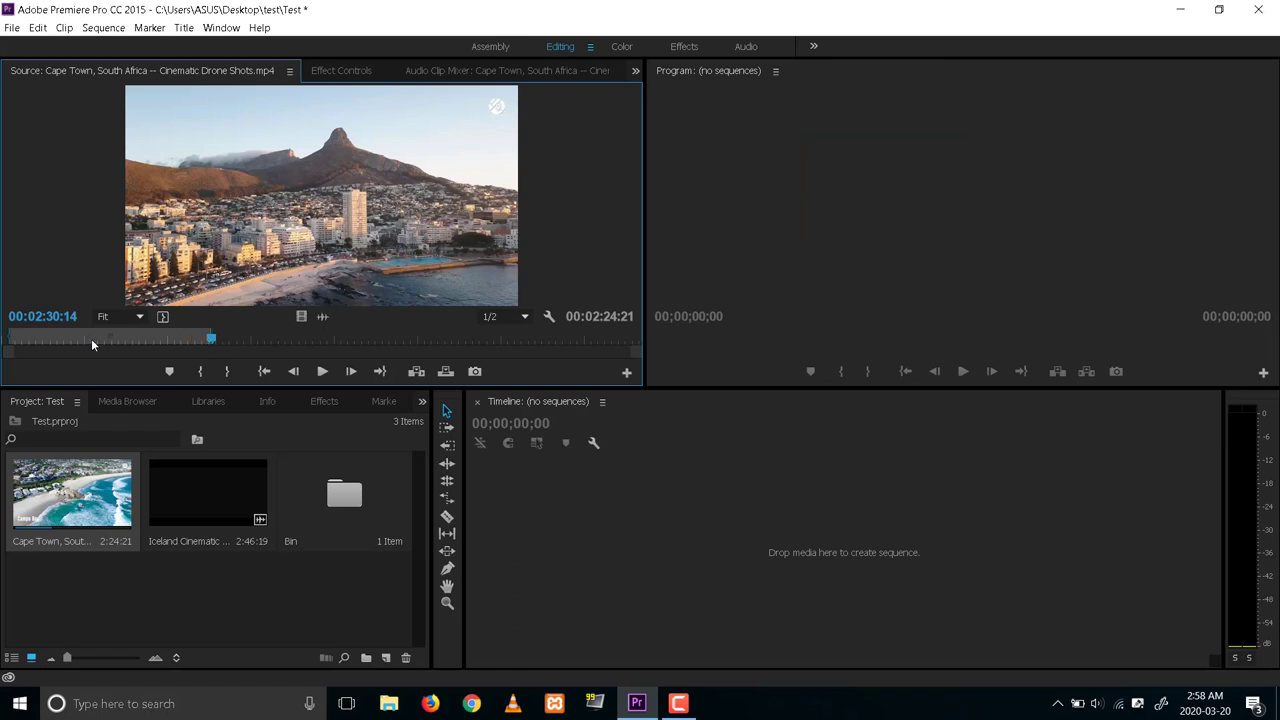
{"action": "key", "text": "i"}
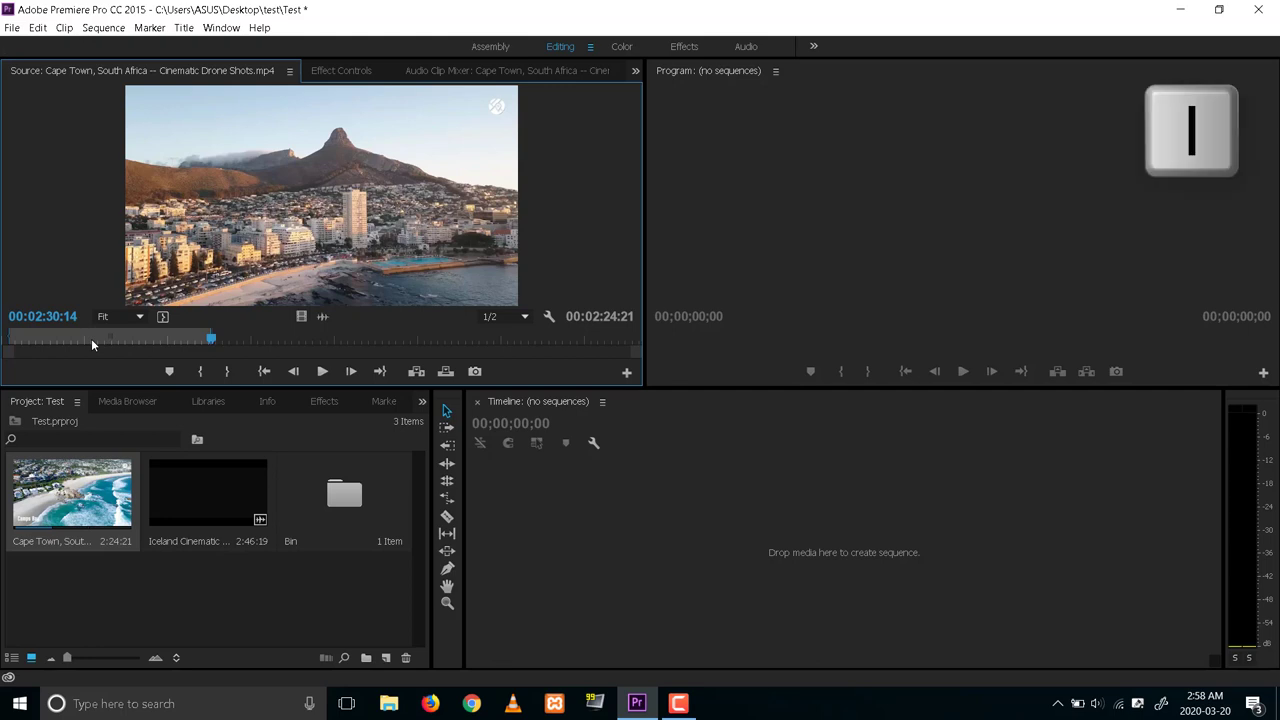
{"action": "key", "text": "o"}
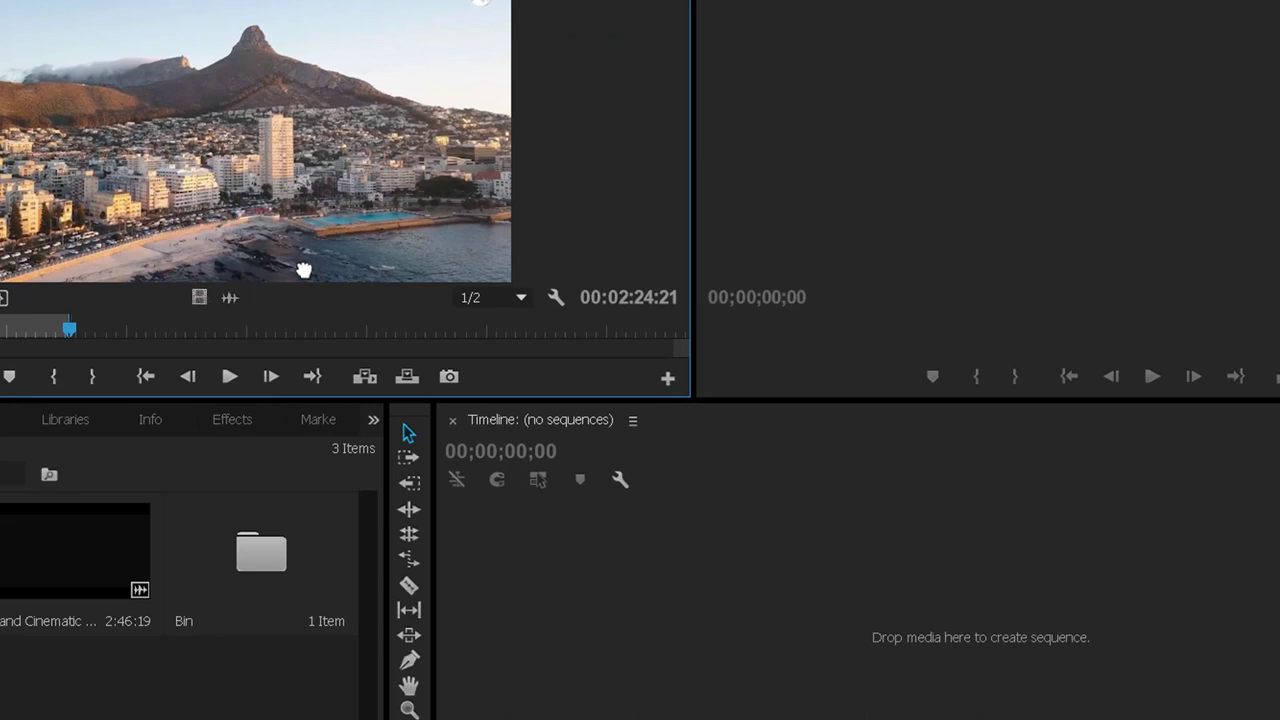
Drag the trimmed clip into the Timeline to create the Cape Town sequence, then clear it from V1.
{"action": "left_click_drag", "start_coordinate": [598, 332], "coordinate": [677, 591]}
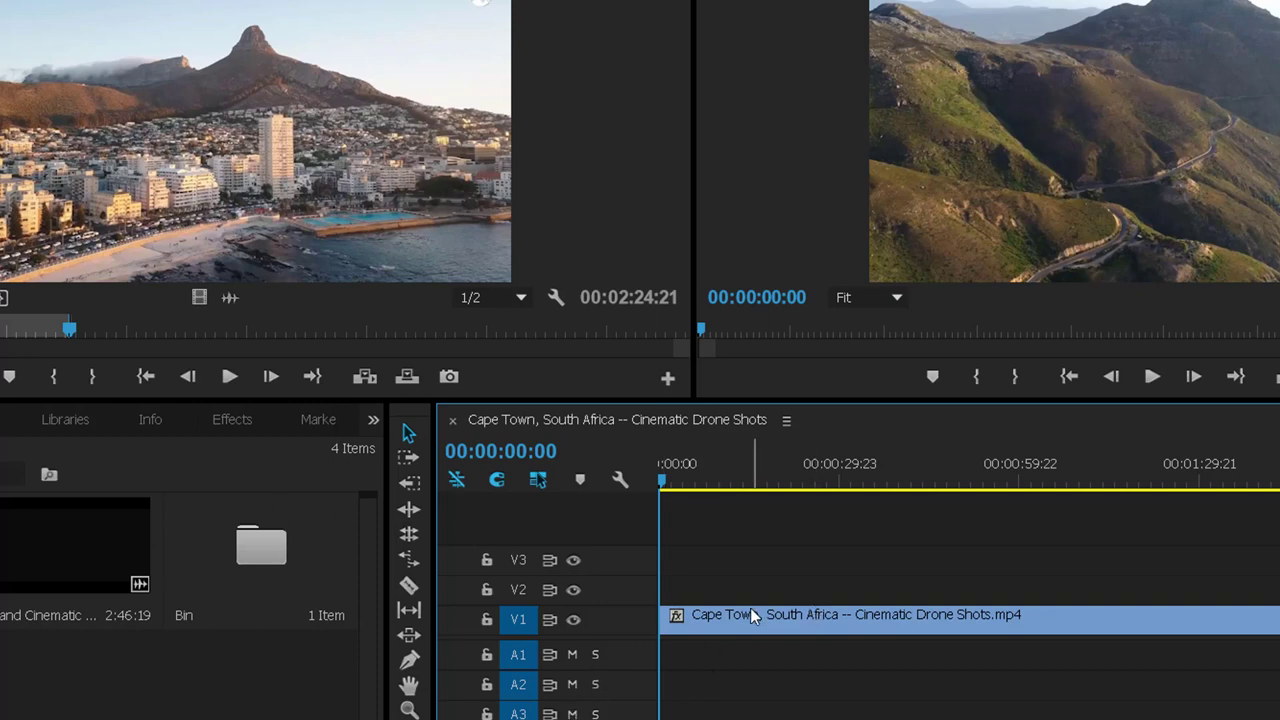
{"action": "mouse_move", "coordinate": [751, 609]}
{"action": "key", "text": "Delete"}
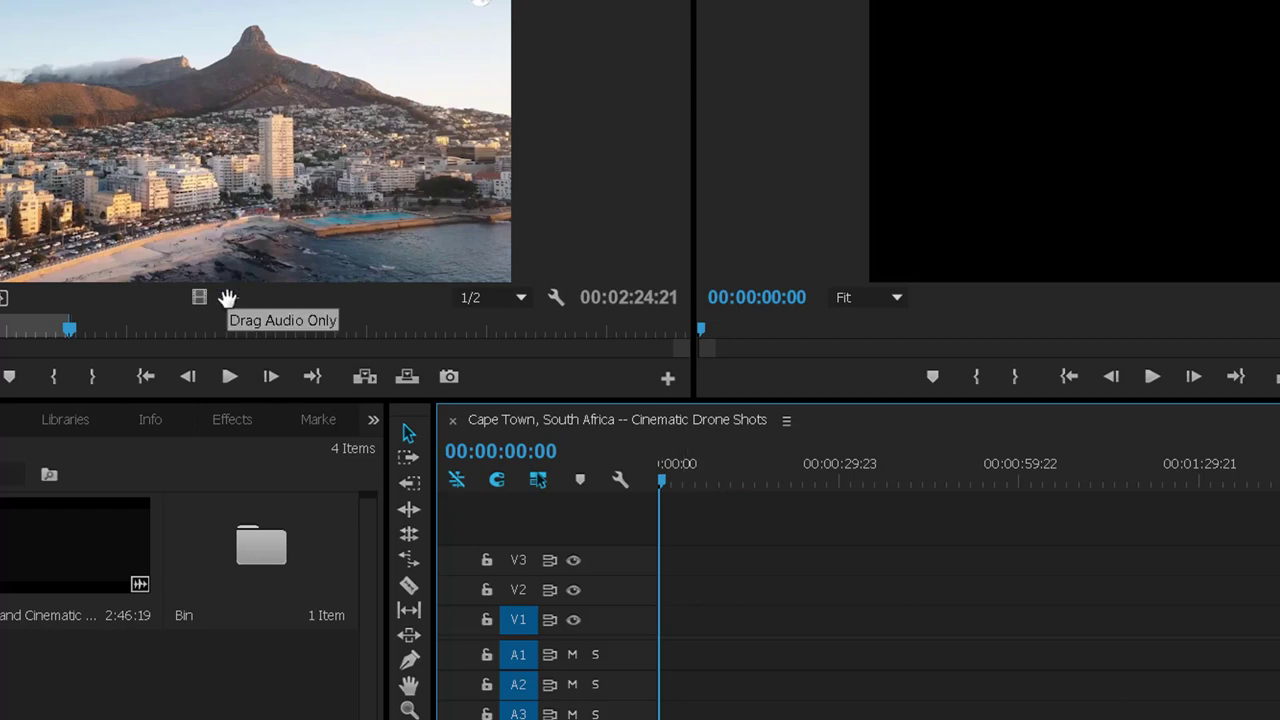
{"action": "left_click_drag", "start_coordinate": [228, 298], "coordinate": [880, 577]}
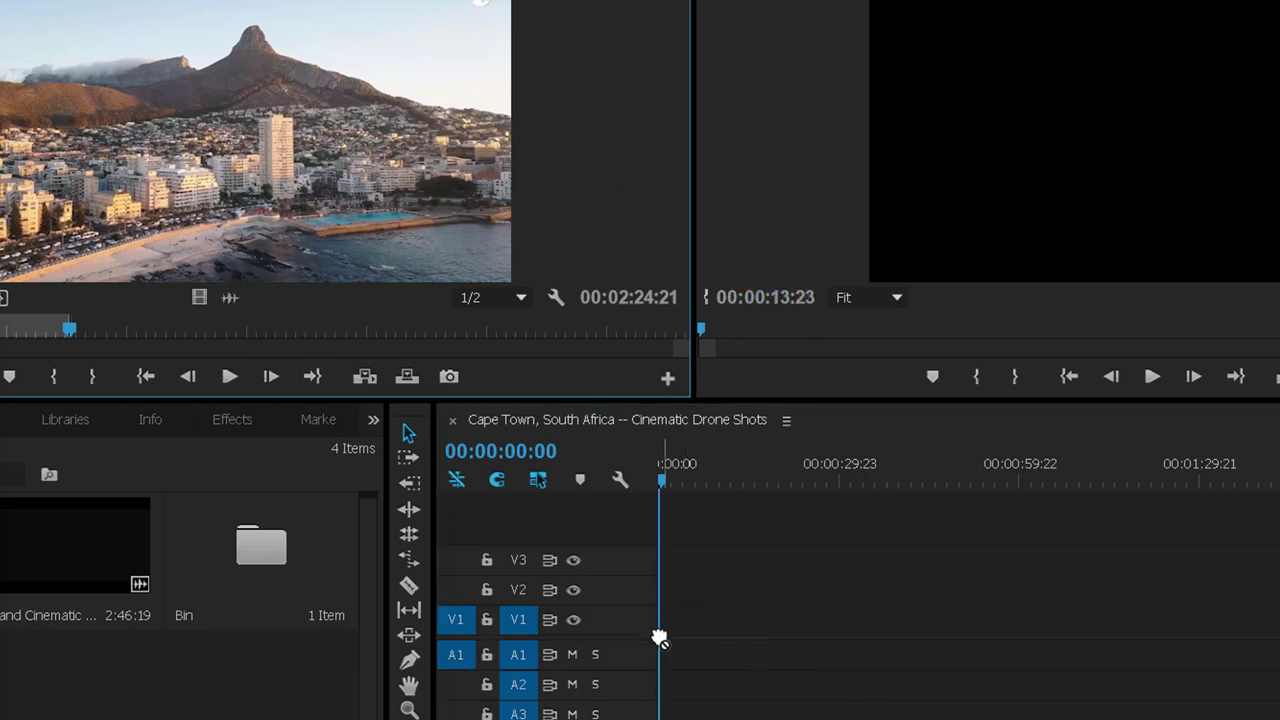
{"action": "mouse_move", "coordinate": [880, 577]}
{"action": "left_mouse_down"}
{"action": "mouse_move", "coordinate": [672, 670]}
{"action": "mouse_move", "coordinate": [137, 376]}
{"action": "left_mouse_up"}
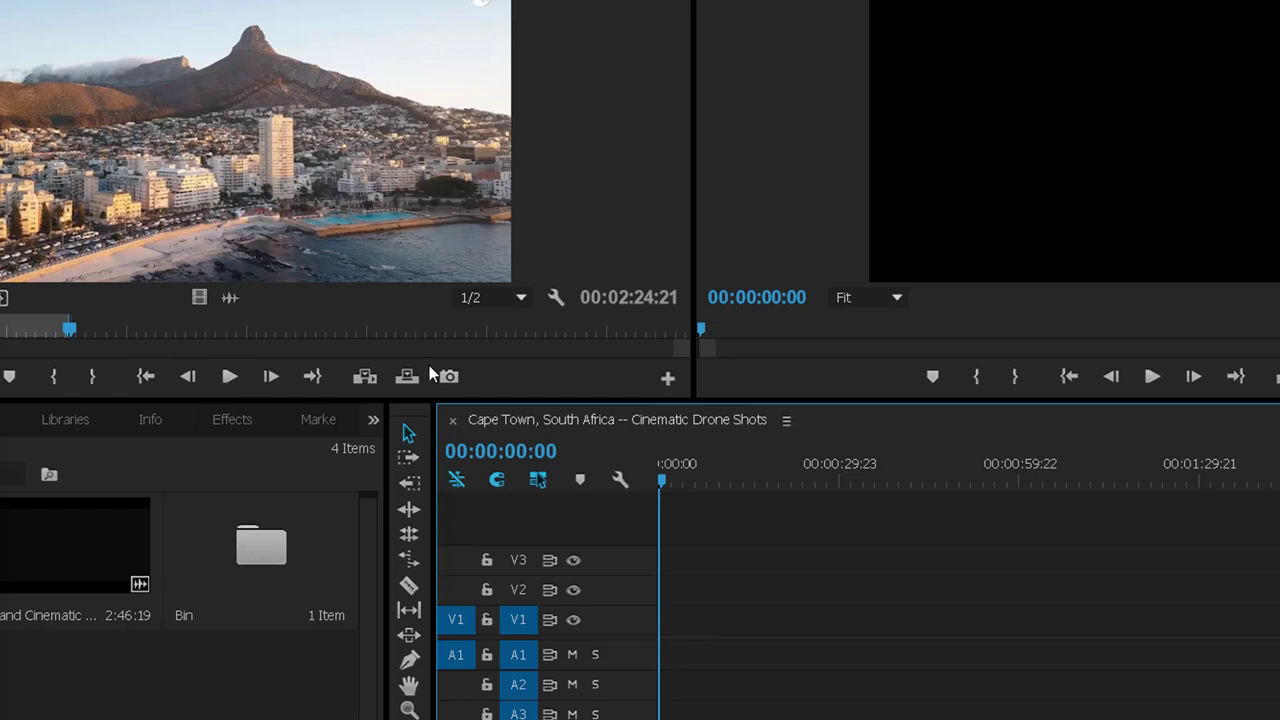
Insert the trimmed Cape Town clip onto V1/A1 and preview the vineyard shot in the Program monitor.
{"action": "left_click", "coordinate": [366, 382]}
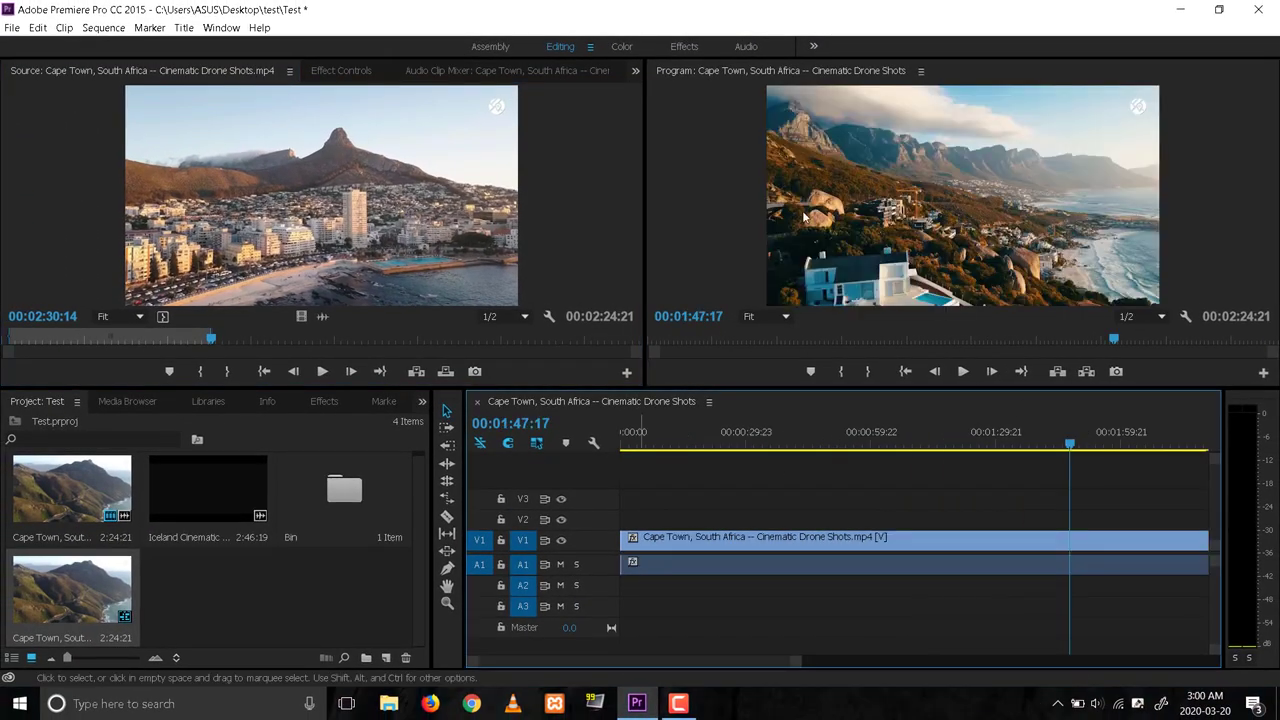
{"action": "mouse_move", "coordinate": [786, 446]}
{"action": "left_mouse_down"}
{"action": "mouse_move", "coordinate": [718, 446]}
{"action": "mouse_move", "coordinate": [1000, 446]}
{"action": "left_mouse_up"}
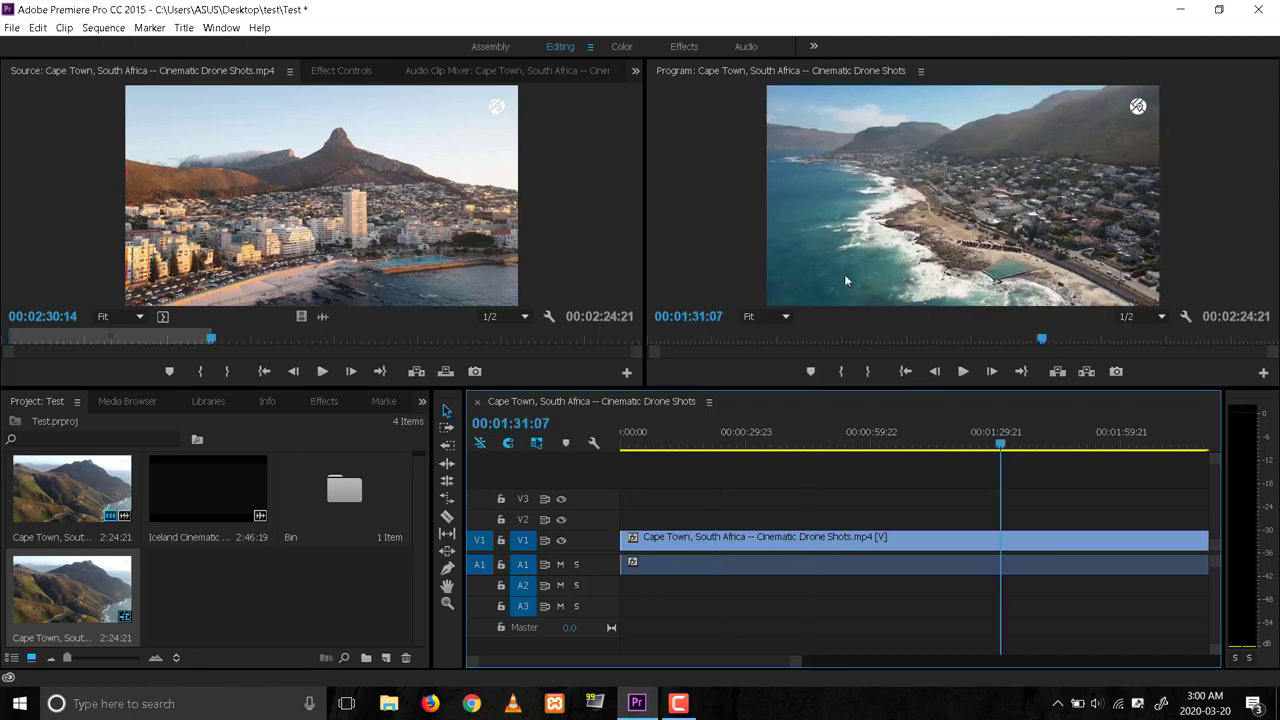
{"action": "left_click", "coordinate": [898, 446]}
{"action": "left_click", "coordinate": [962, 372]}
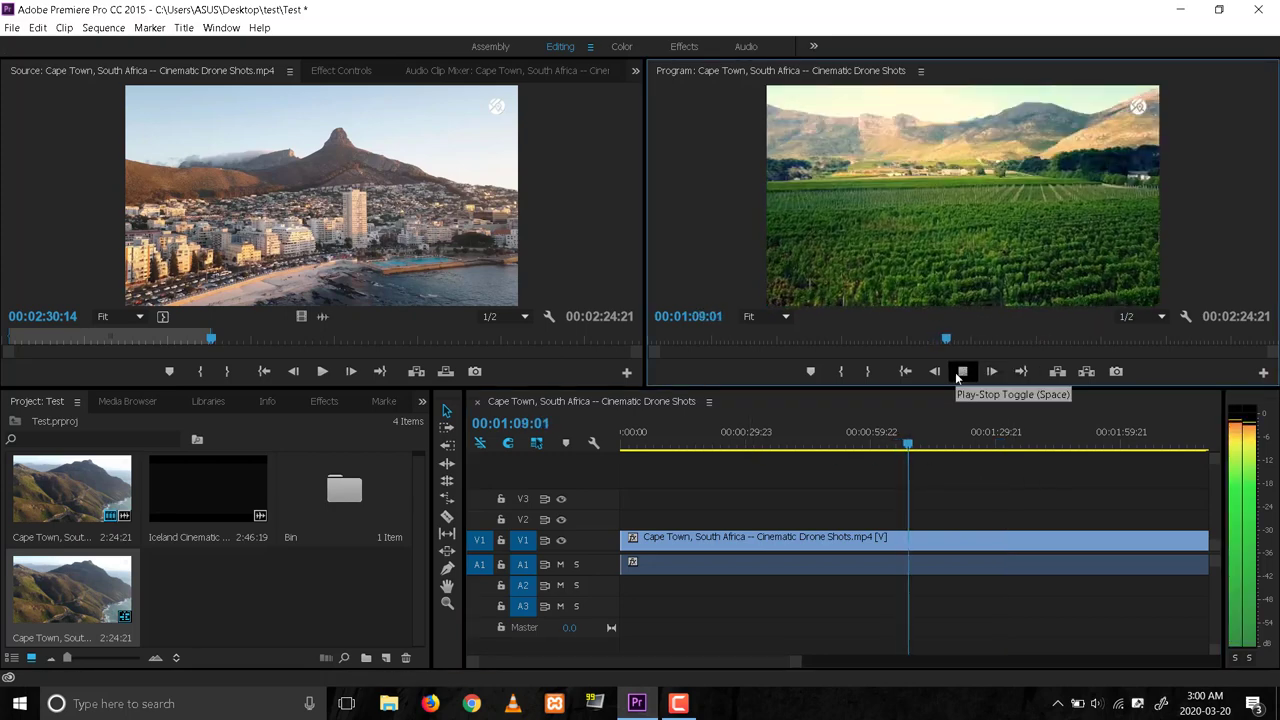
{"action": "left_click", "coordinate": [955, 372]}
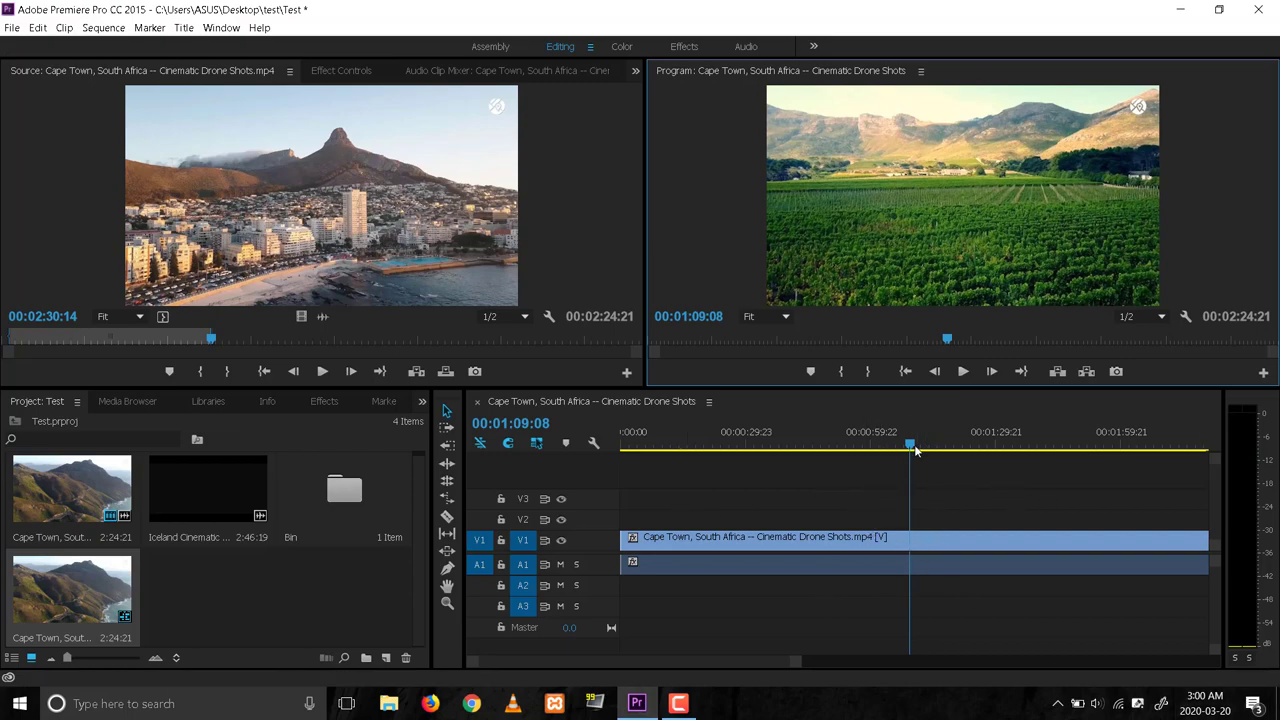
{"action": "mouse_move", "coordinate": [910, 449]}
{"action": "left_mouse_down"}
{"action": "mouse_move", "coordinate": [952, 459]}
{"action": "mouse_move", "coordinate": [622, 455]}
{"action": "mouse_move", "coordinate": [696, 460]}
{"action": "left_mouse_up"}
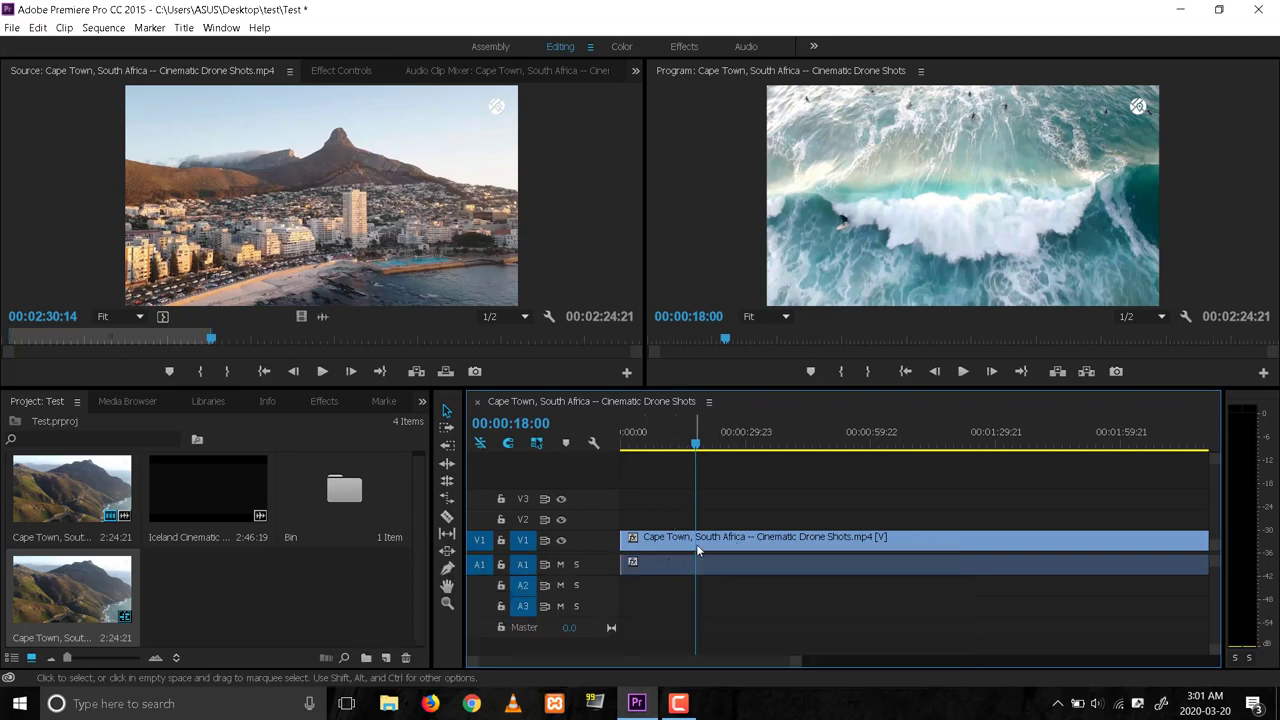
Make four Razor cuts across the Cape Town clip on V1/A1.
{"action": "left_click", "coordinate": [447, 520]}
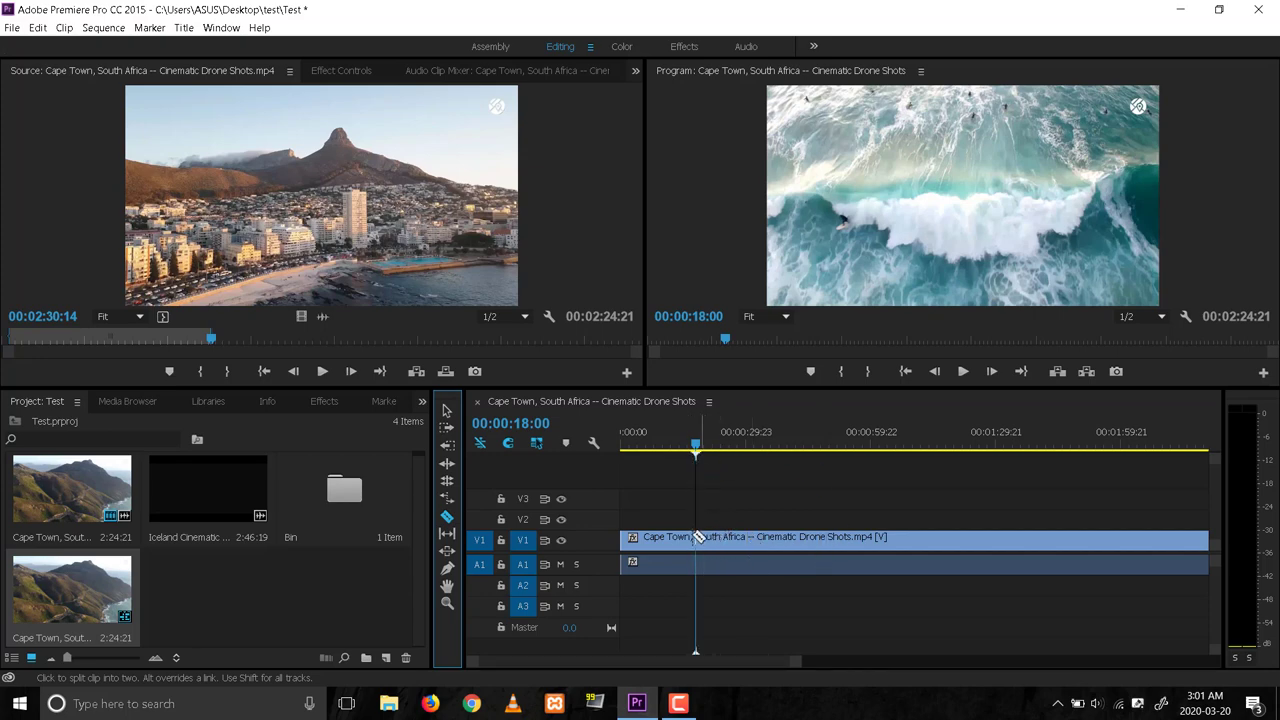
{"action": "left_click", "coordinate": [727, 537]}
{"action": "left_click", "coordinate": [853, 537]}
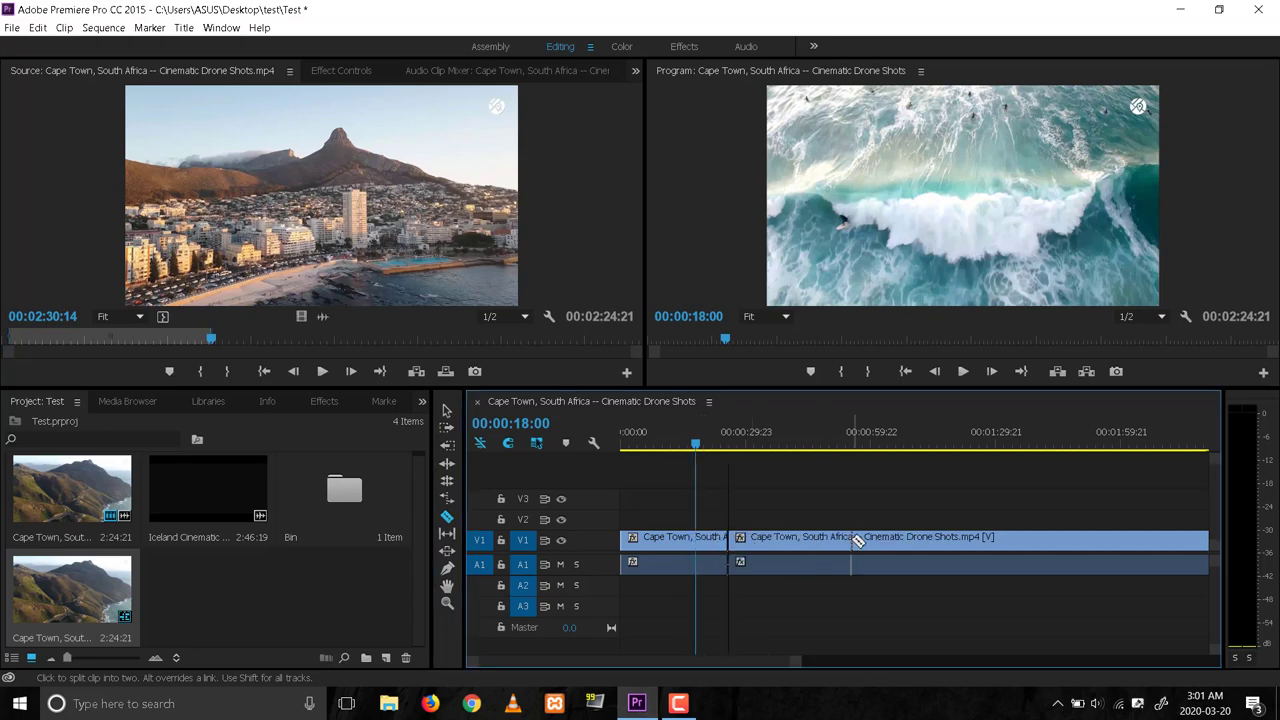
{"action": "left_click", "coordinate": [973, 537]}
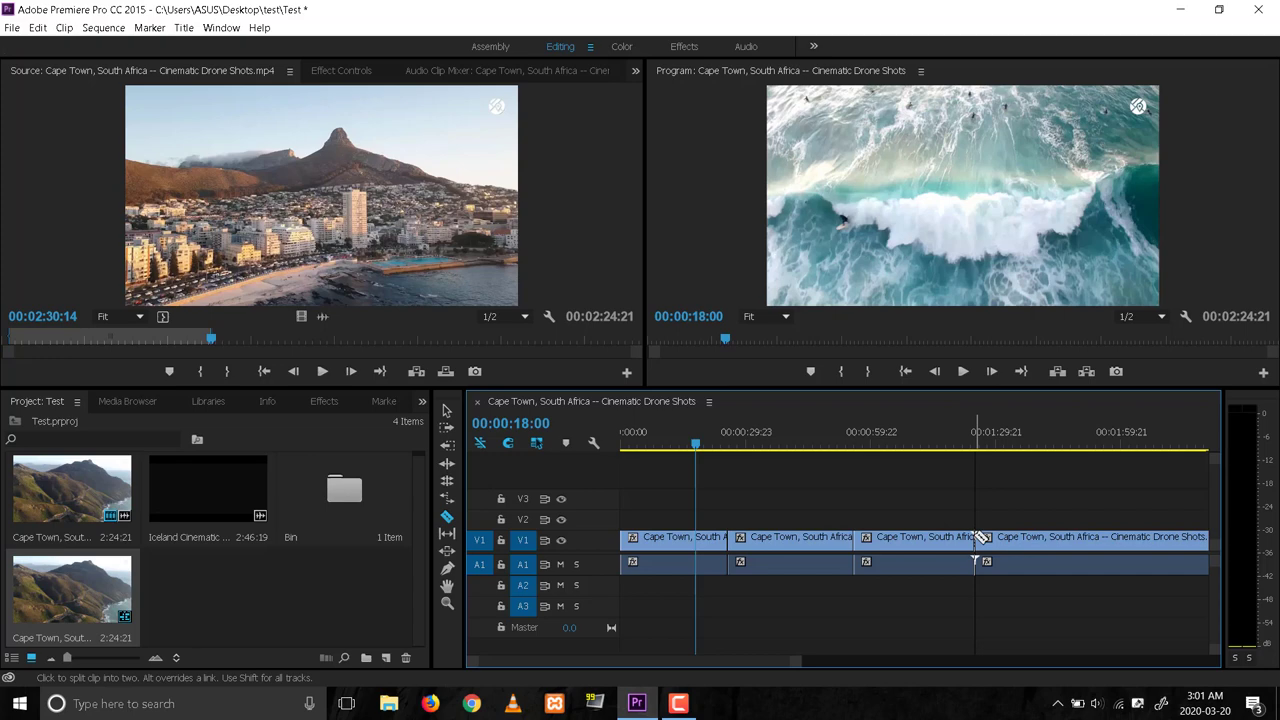
{"action": "left_click", "coordinate": [1062, 537]}
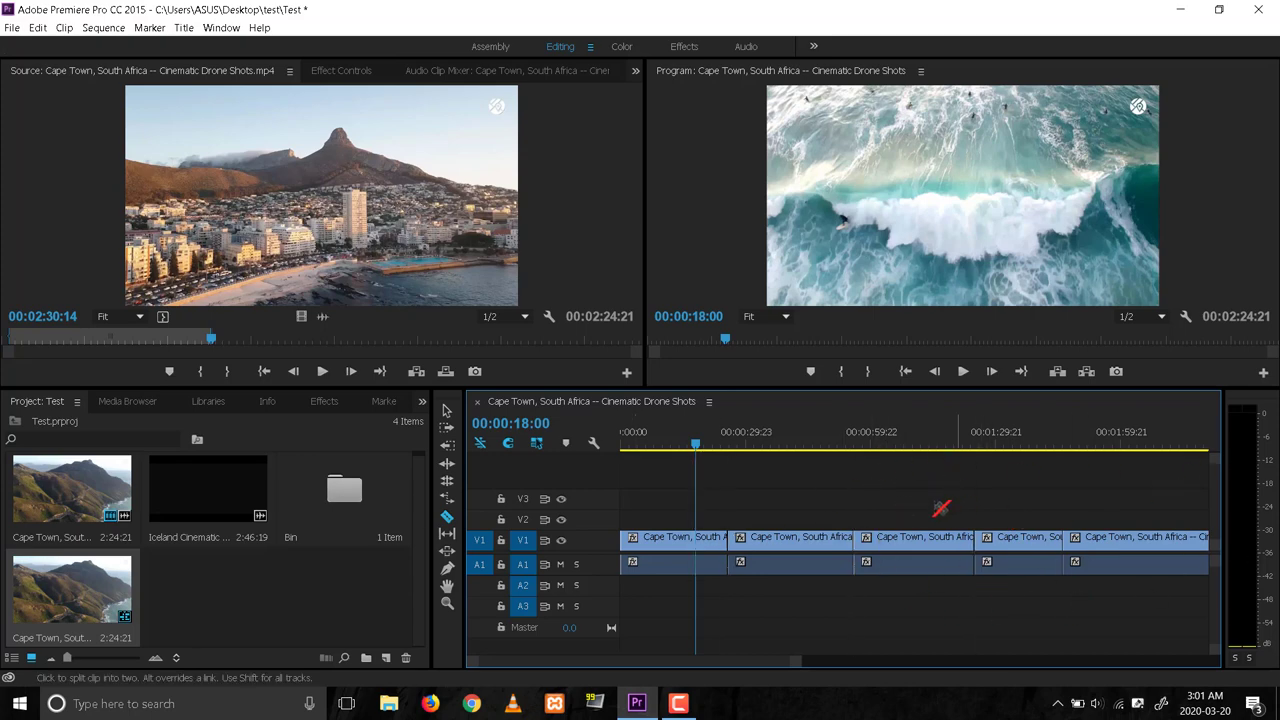
Select each of the resulting Cape Town pieces in turn with the Selection tool.
{"action": "left_click", "coordinate": [447, 410]}
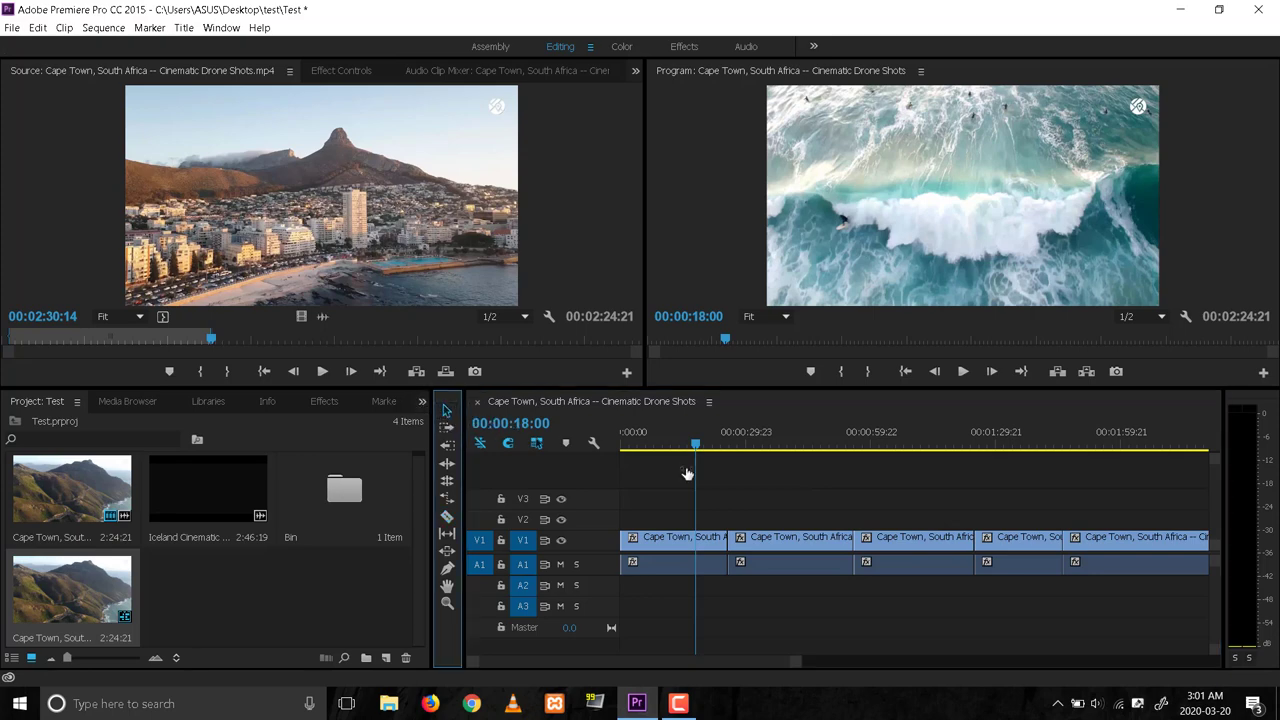
{"action": "left_click", "coordinate": [677, 542]}
{"action": "left_click", "coordinate": [779, 541]}
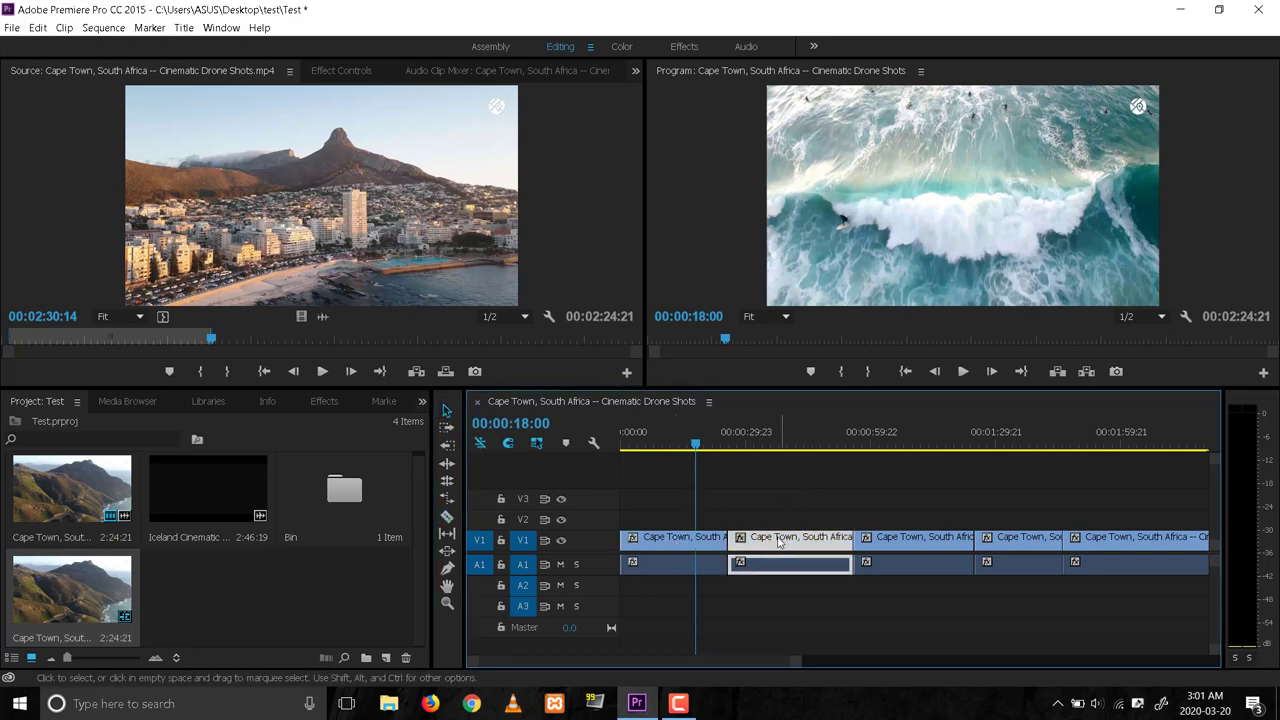
{"action": "left_click", "coordinate": [941, 546]}
{"action": "left_click", "coordinate": [1056, 546]}
{"action": "left_click", "coordinate": [1163, 545]}
{"action": "left_click", "coordinate": [679, 541]}
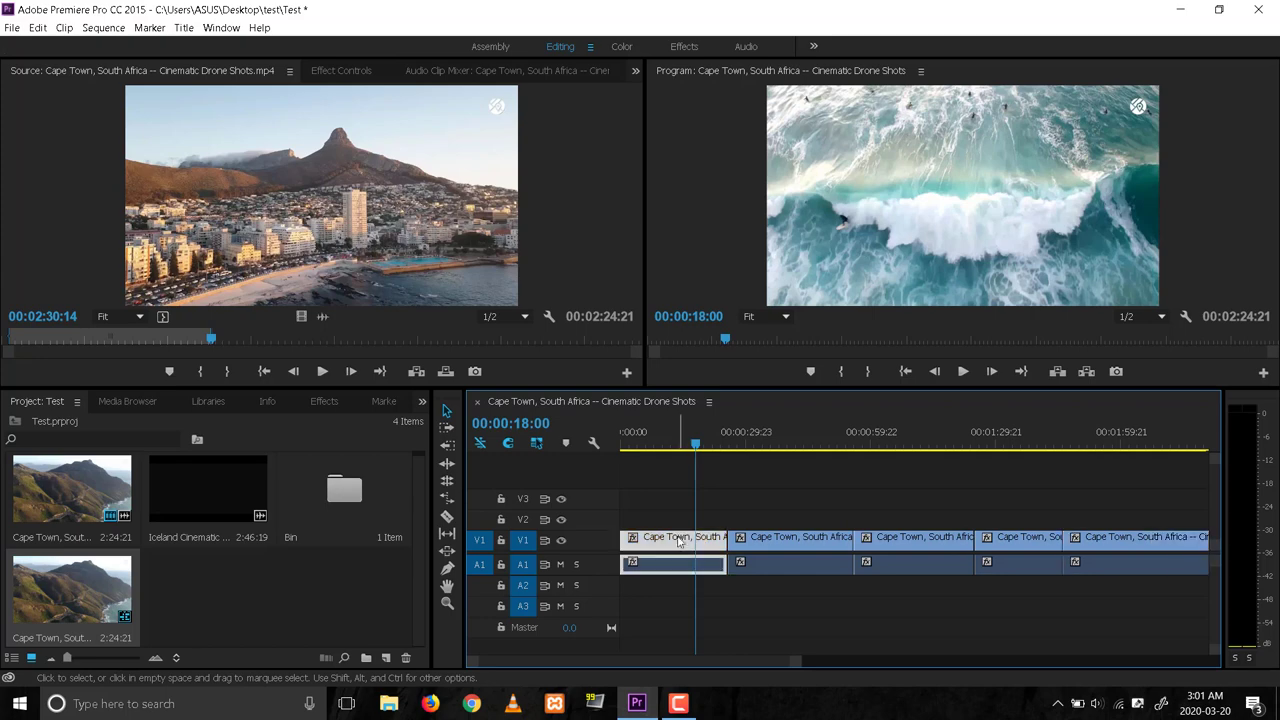
Make five more Razor cuts along the Cape Town clips, then return to the Selection tool.
{"action": "left_click", "coordinate": [447, 516]}
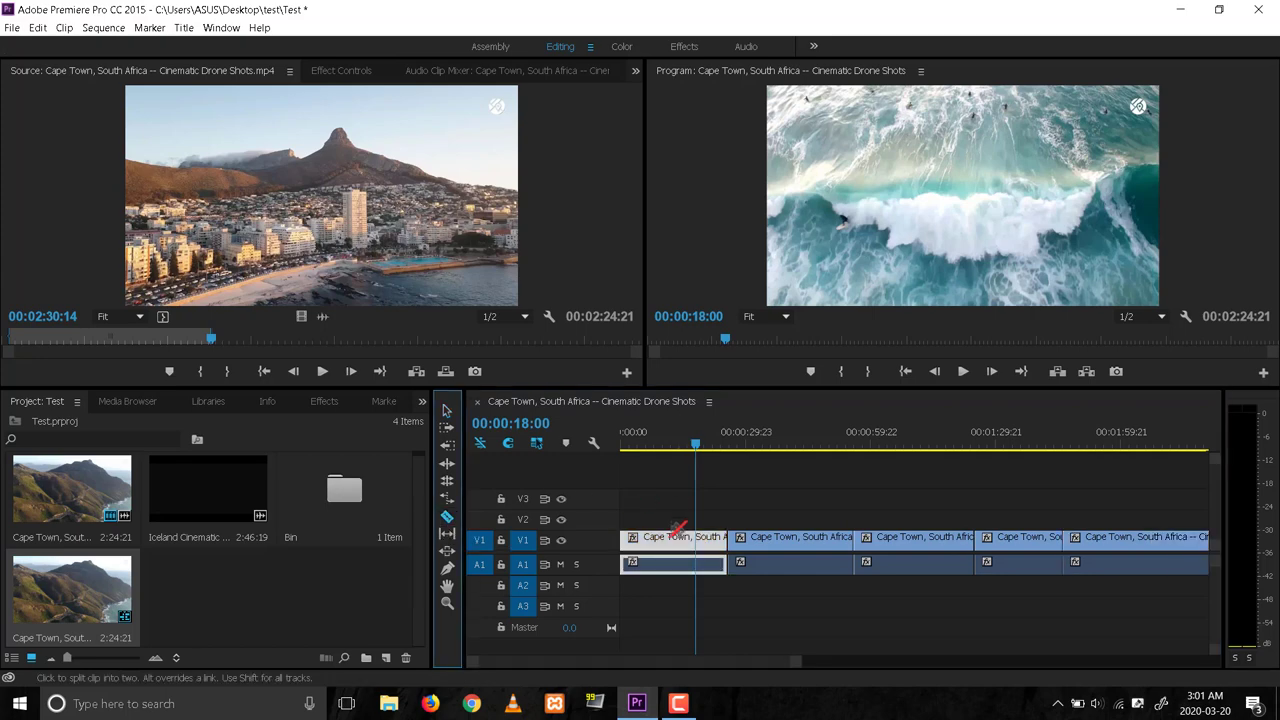
{"action": "left_click", "coordinate": [664, 540]}
{"action": "left_click", "coordinate": [780, 540]}
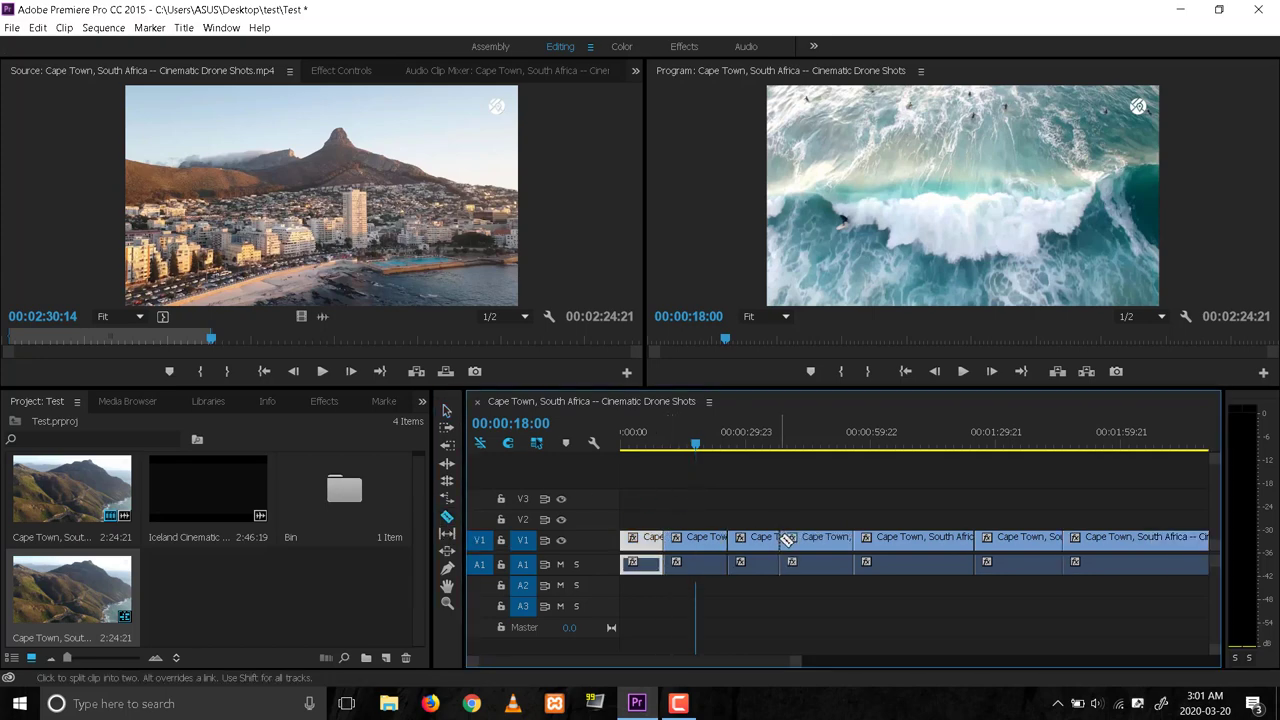
{"action": "left_click", "coordinate": [928, 540]}
{"action": "left_click", "coordinate": [1018, 540]}
{"action": "left_click", "coordinate": [1134, 540]}
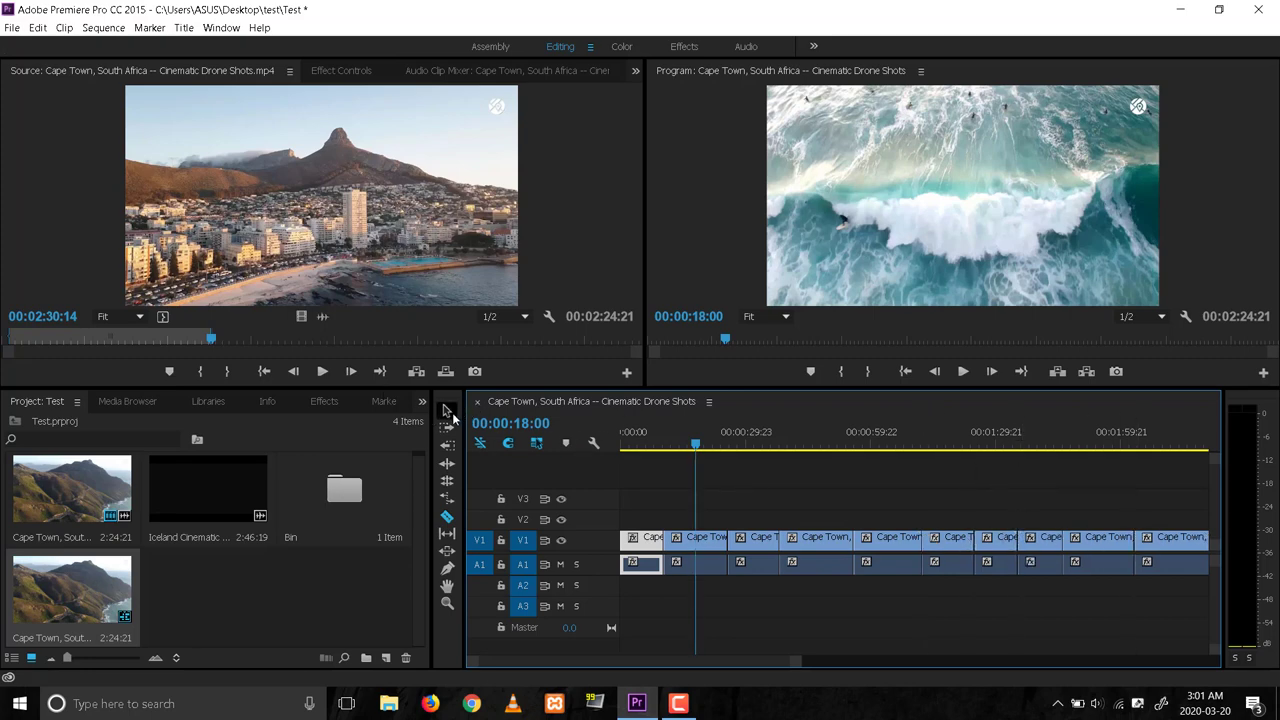
{"action": "left_click", "coordinate": [448, 413]}
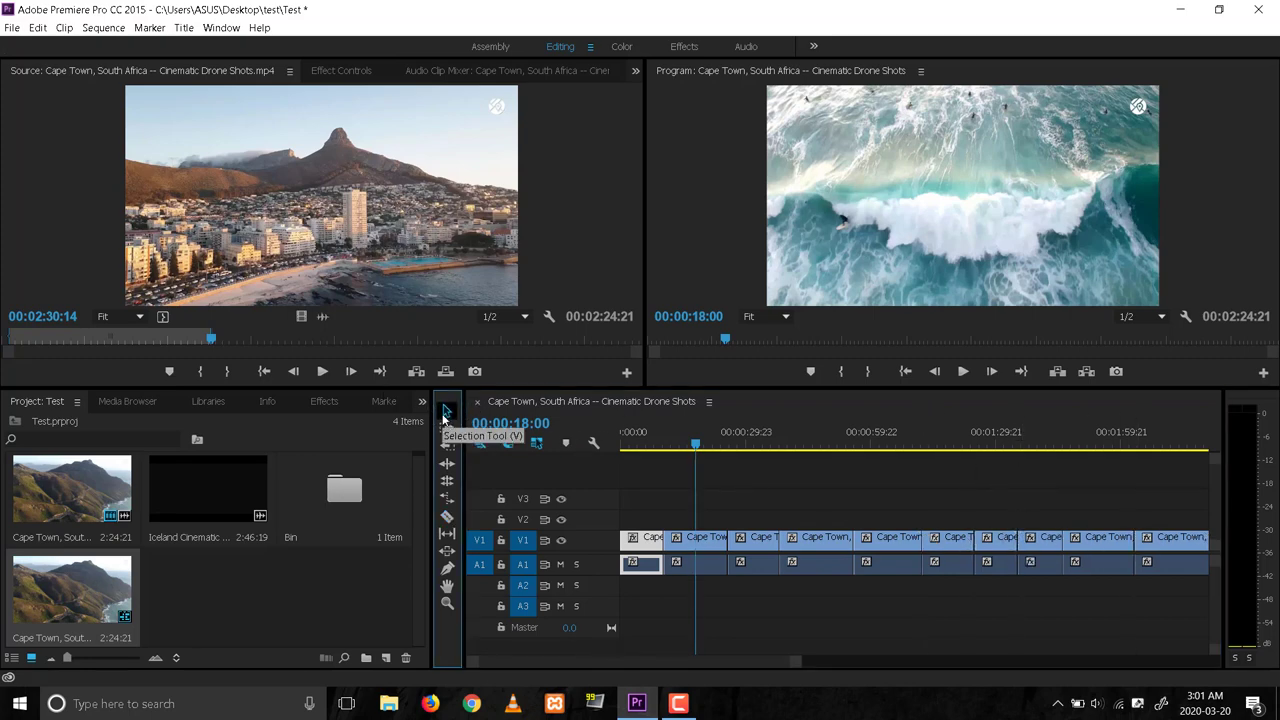
{"action": "key", "text": "c"}
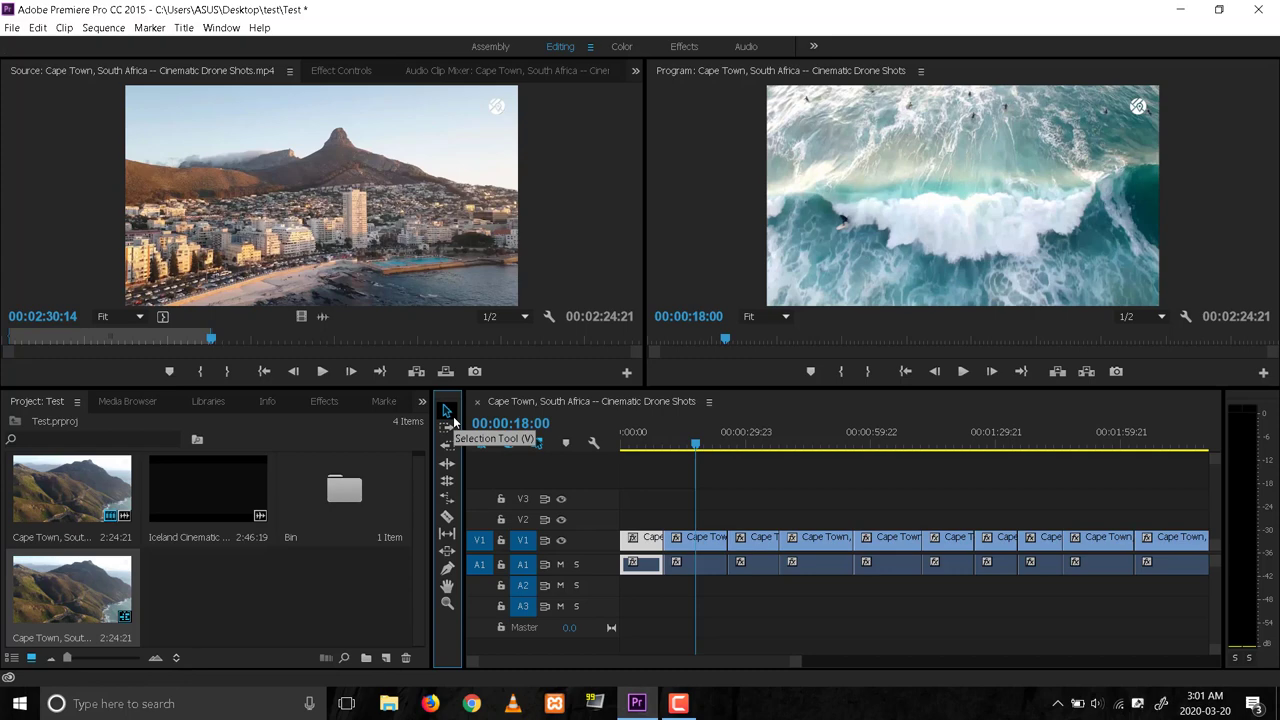
{"action": "key", "text": "v"}
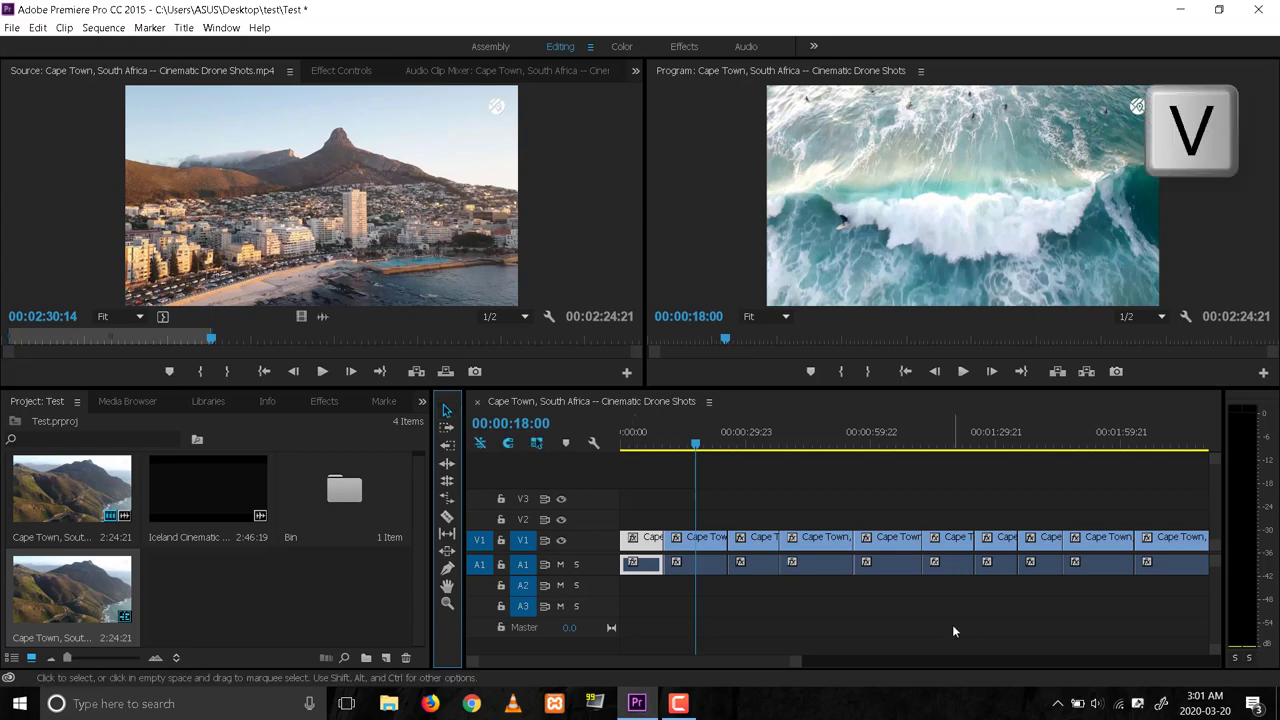
{"action": "left_click", "coordinate": [850, 464]}
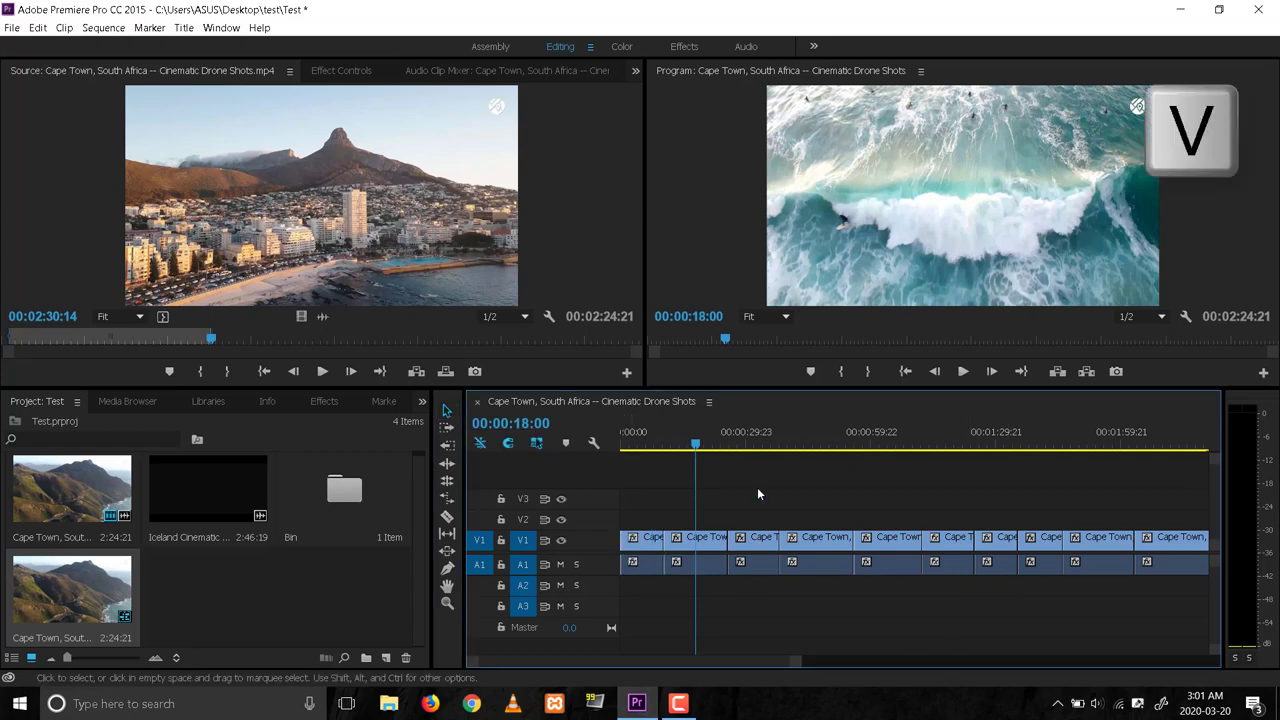
{"action": "left_click", "coordinate": [700, 562]}
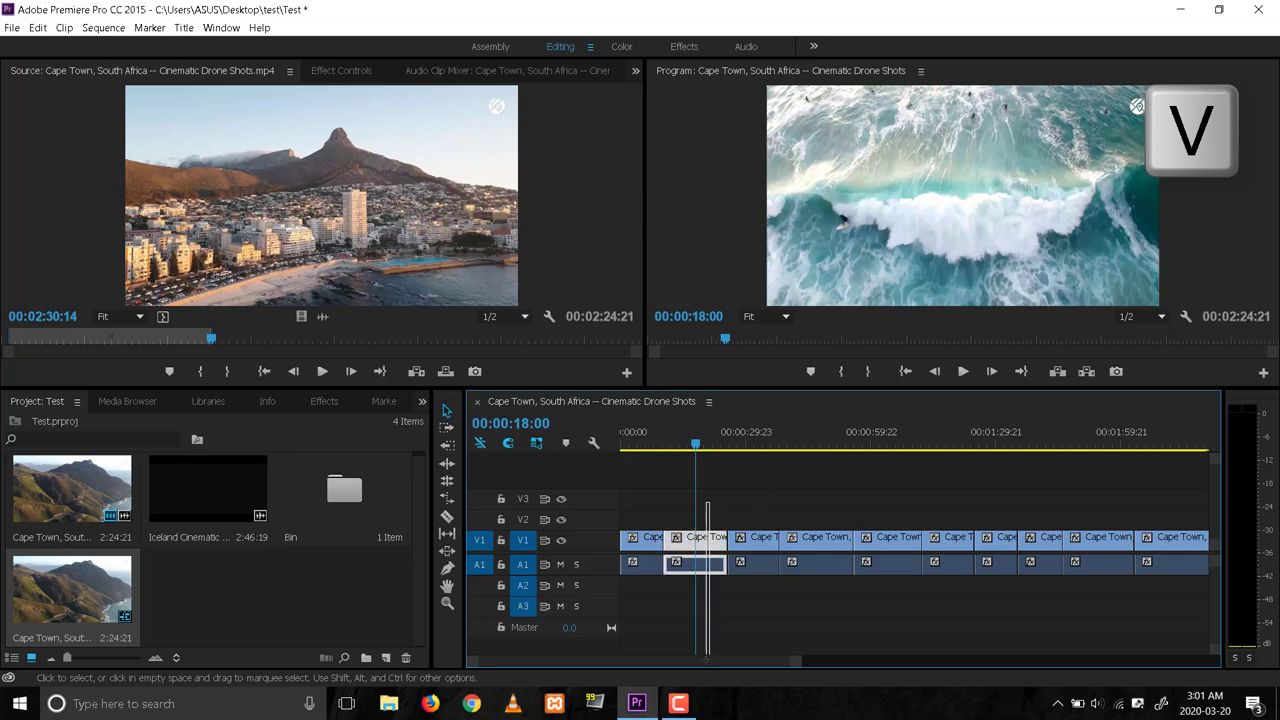
{"action": "left_click", "coordinate": [735, 487]}
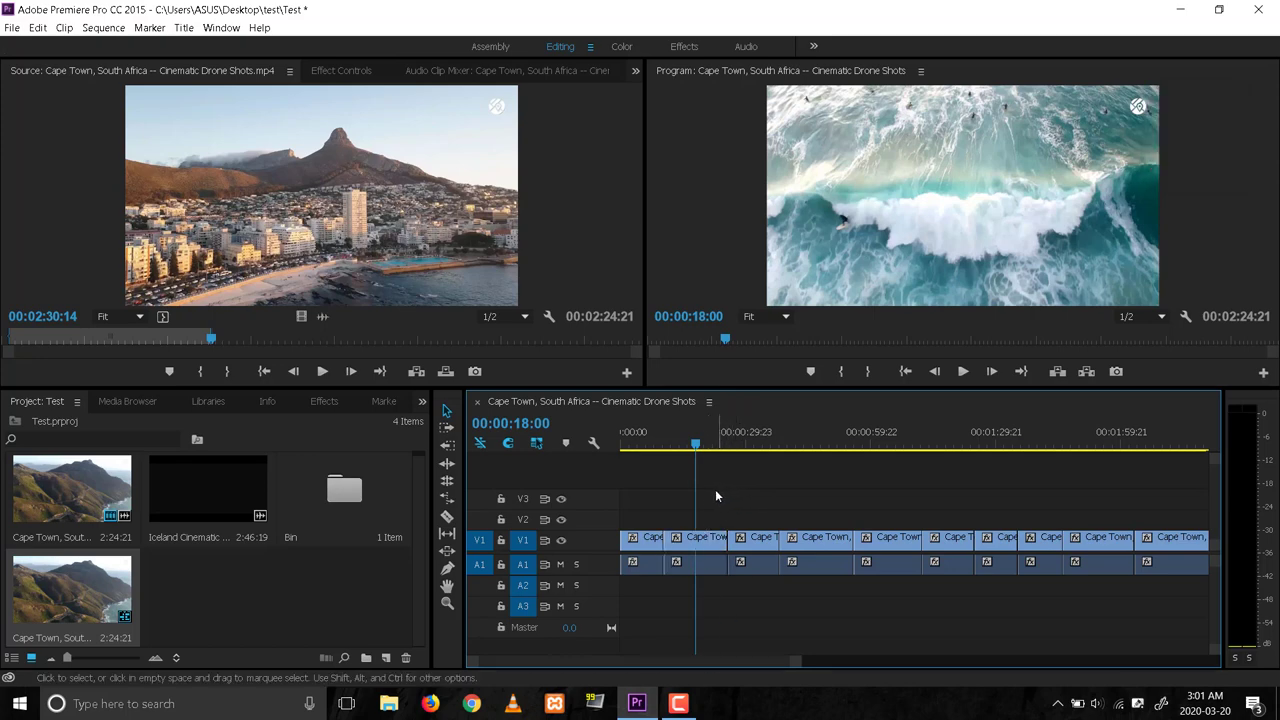
{"action": "left_click_drag", "start_coordinate": [715, 497], "coordinate": [677, 648]}
{"action": "left_click", "coordinate": [729, 505]}
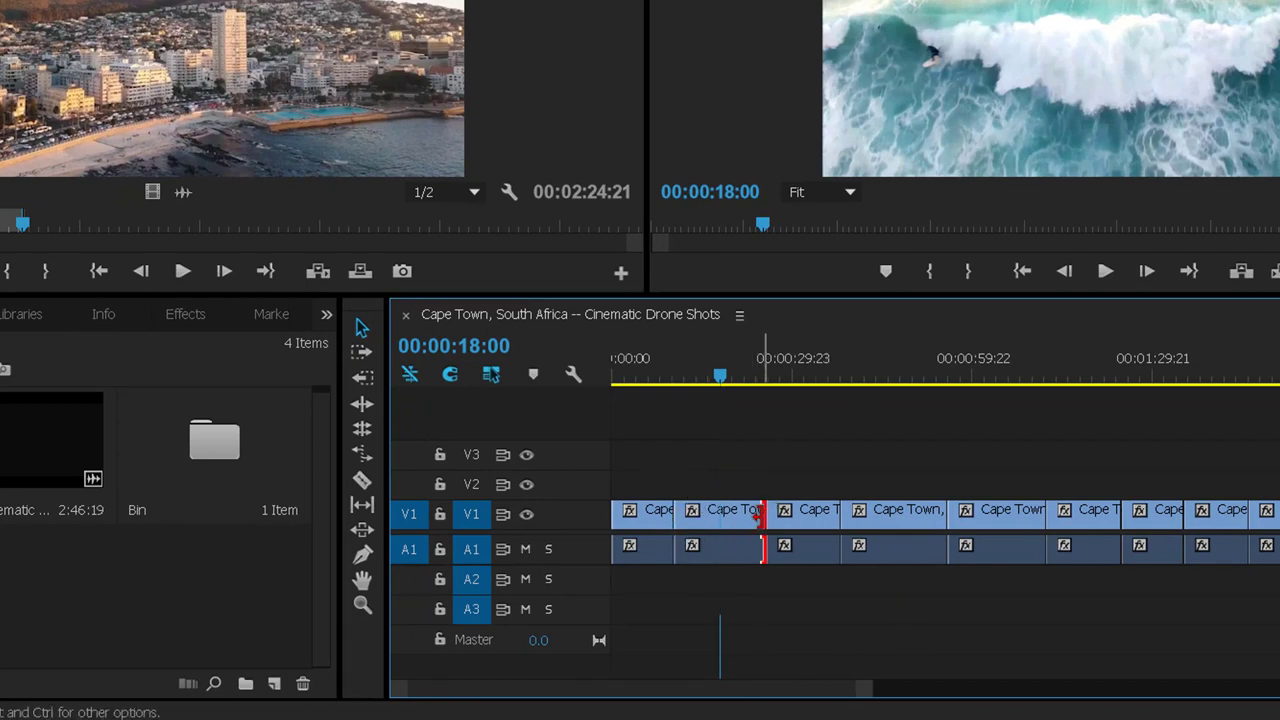
Delete the second Cape Town piece with its audio, then ripple-delete the gap it leaves.
{"action": "left_click_drag", "start_coordinate": [686, 459], "coordinate": [764, 616]}
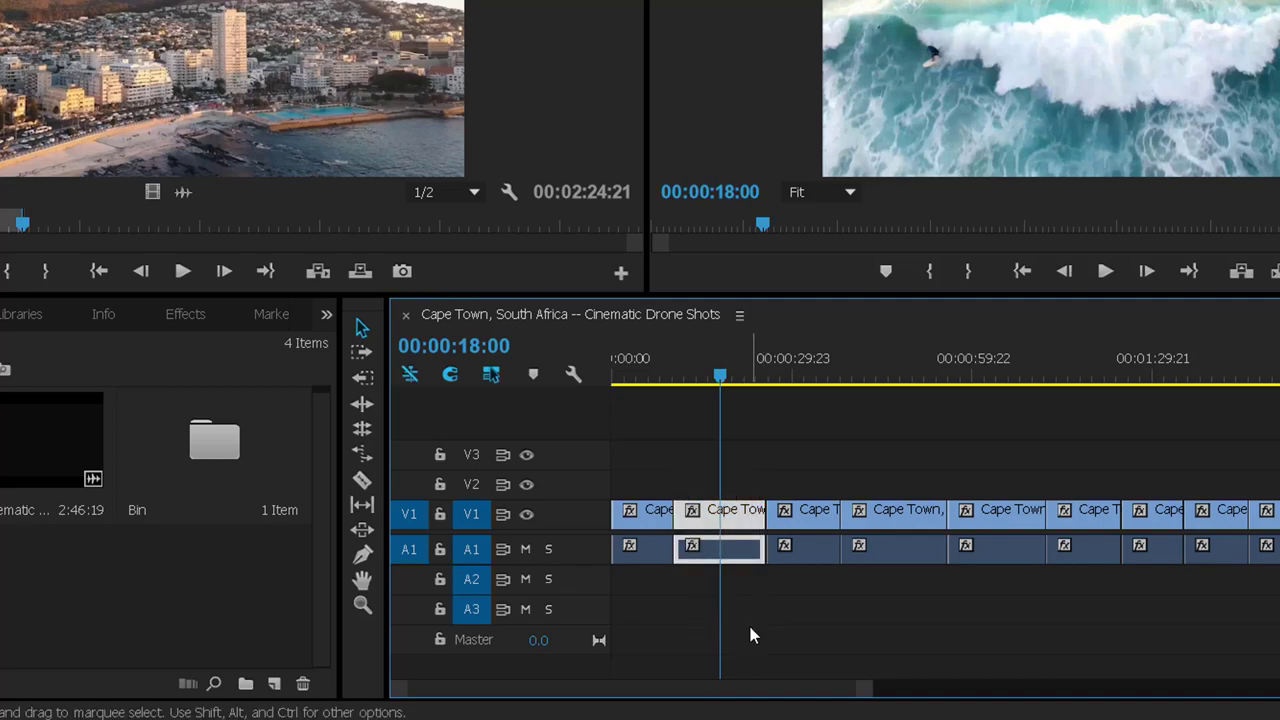
{"action": "key", "text": "Delete"}
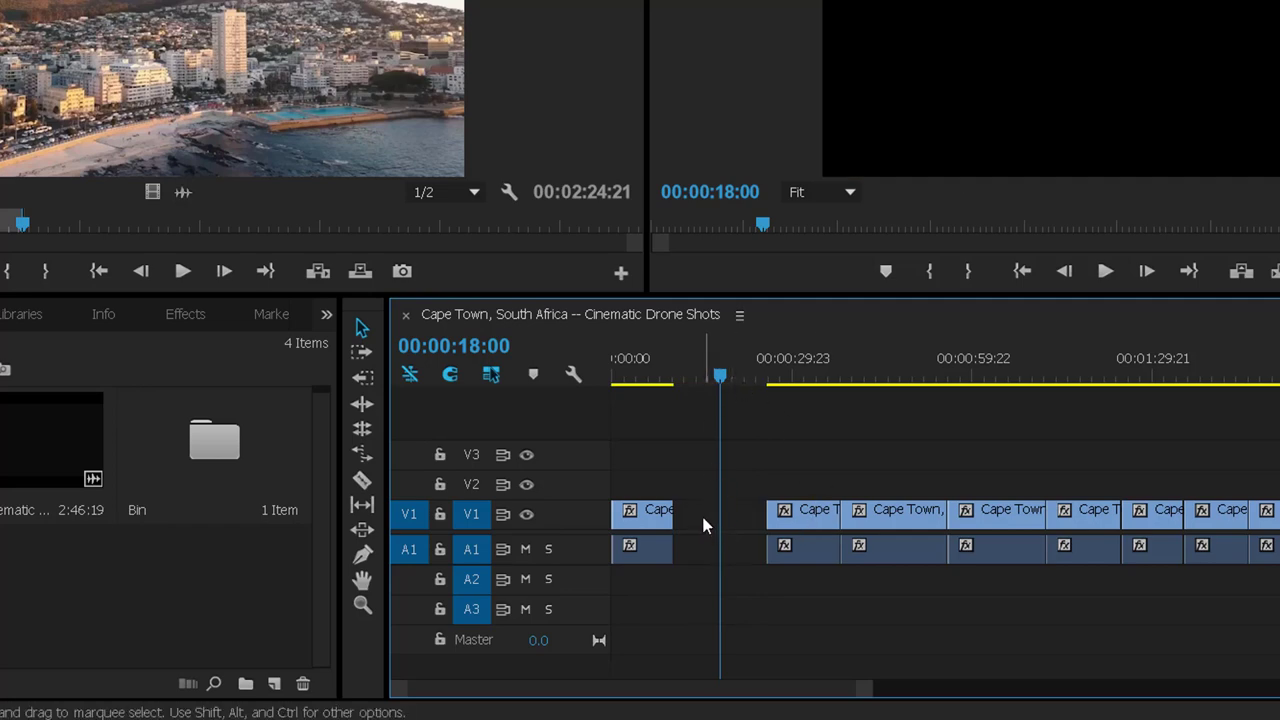
{"action": "left_click", "coordinate": [701, 512]}
{"action": "left_click", "coordinate": [701, 552]}
{"action": "left_click", "coordinate": [704, 519]}
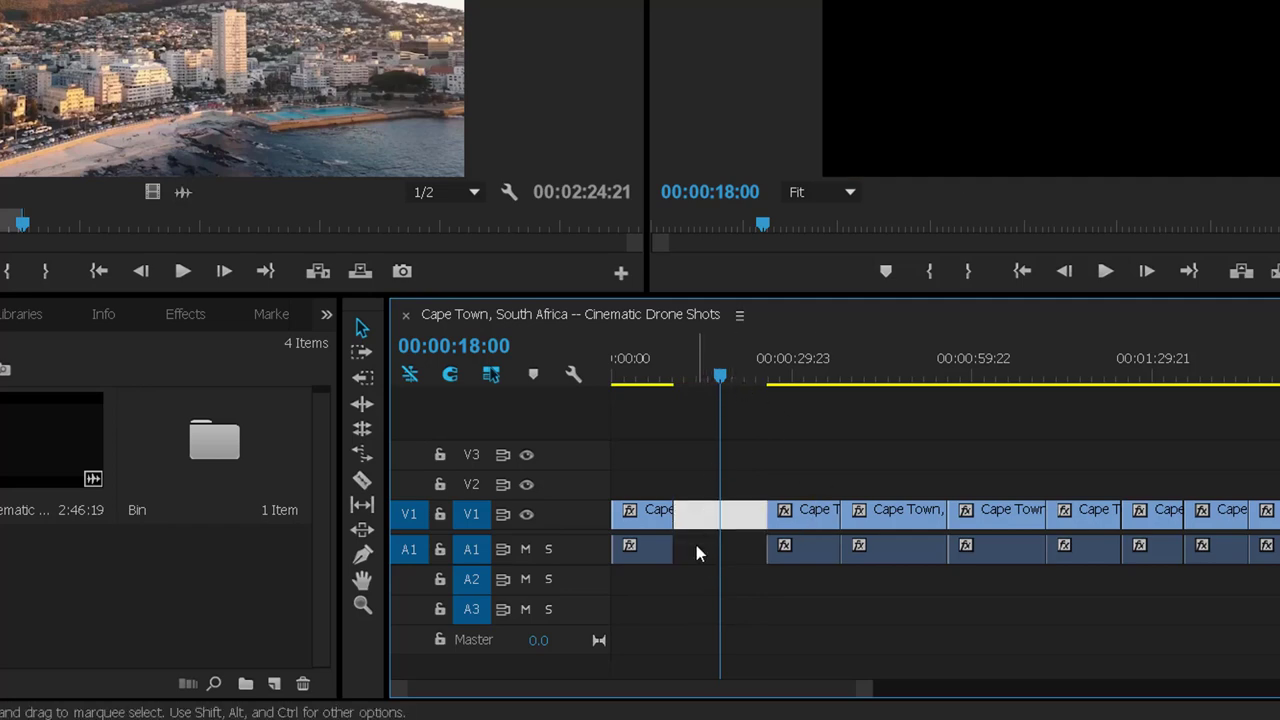
{"action": "left_click", "coordinate": [696, 549]}
{"action": "left_click", "coordinate": [697, 509]}
{"action": "left_click", "coordinate": [840, 466]}
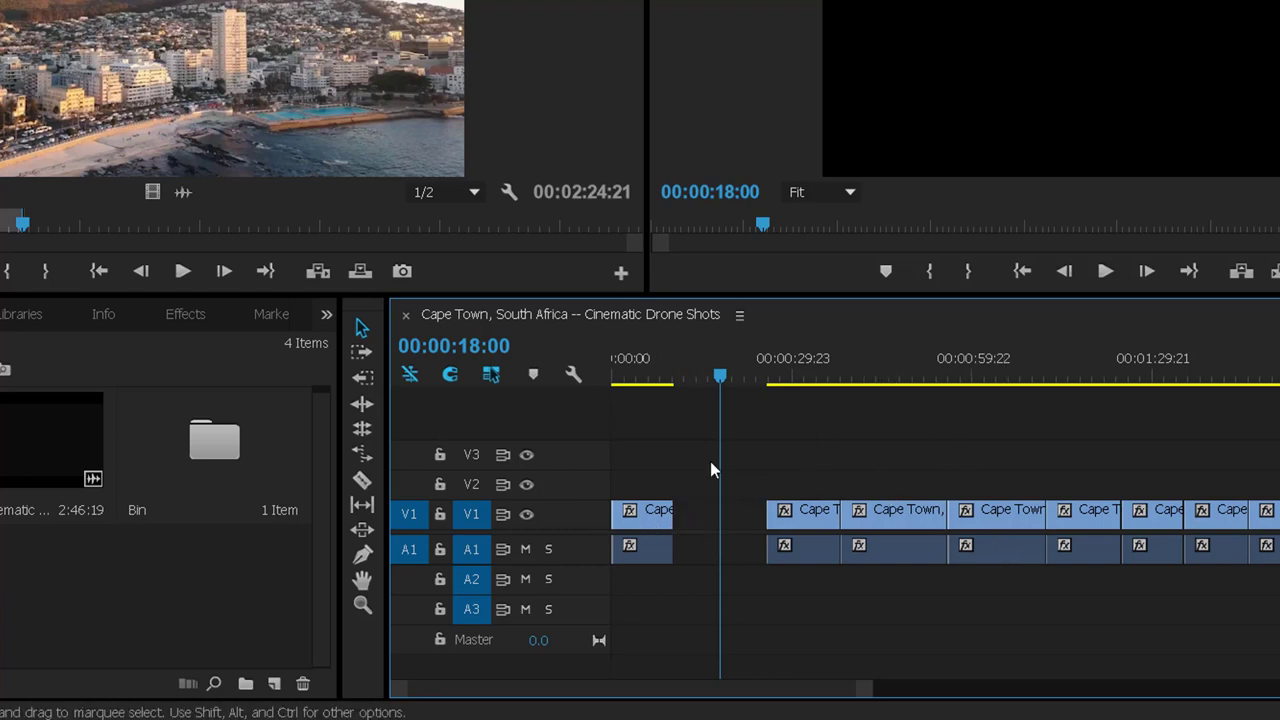
{"action": "left_click", "coordinate": [738, 506]}
{"action": "key", "text": "BackSpace"}
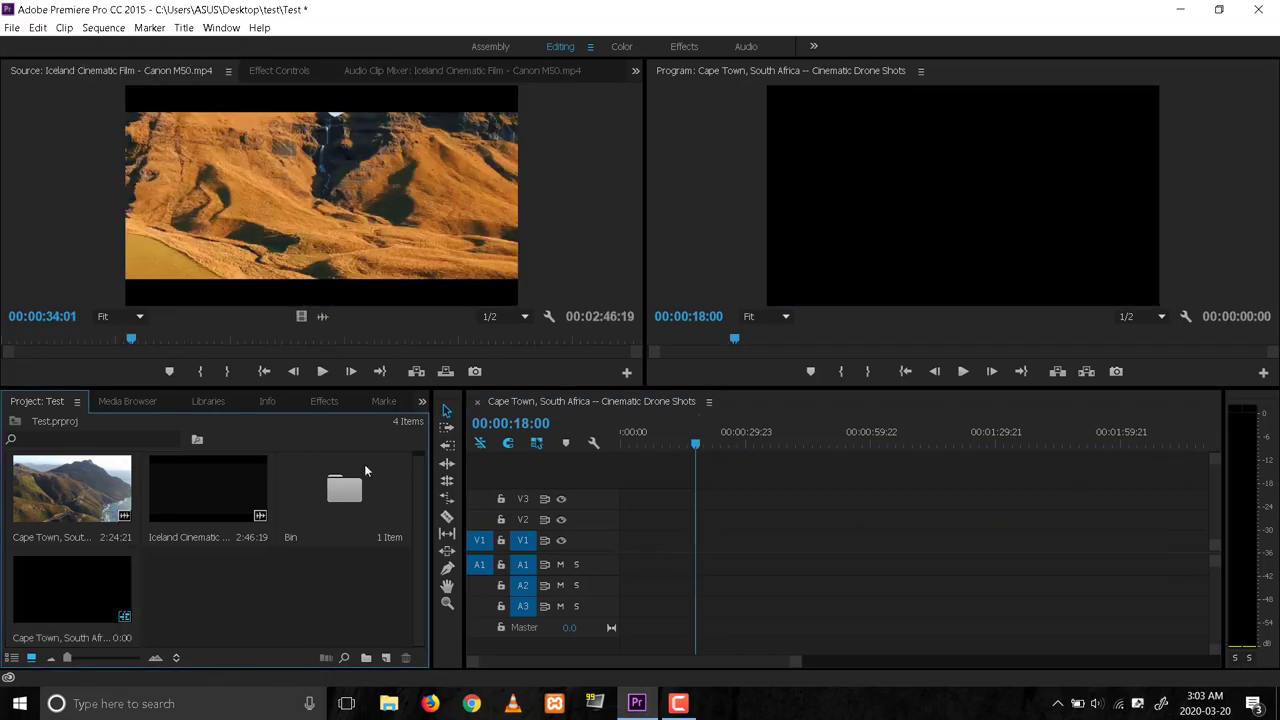
Place the Iceland film clip on V1 and trim its start to 00:00:18:00.
{"action": "left_click", "coordinate": [195, 487]}
{"action": "mouse_move", "coordinate": [195, 487]}
{"action": "left_mouse_down"}
{"action": "mouse_move", "coordinate": [569, 573]}
{"action": "mouse_move", "coordinate": [628, 563]}
{"action": "left_mouse_up"}
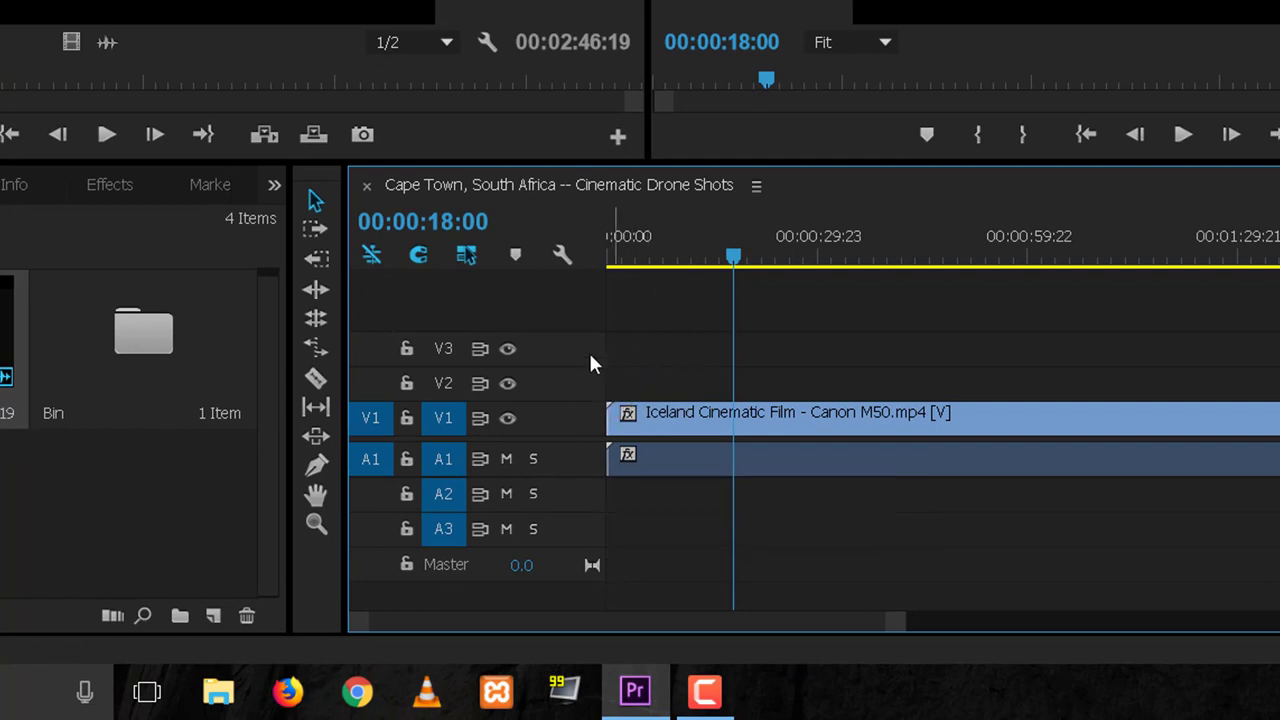
{"action": "left_click", "coordinate": [612, 418]}
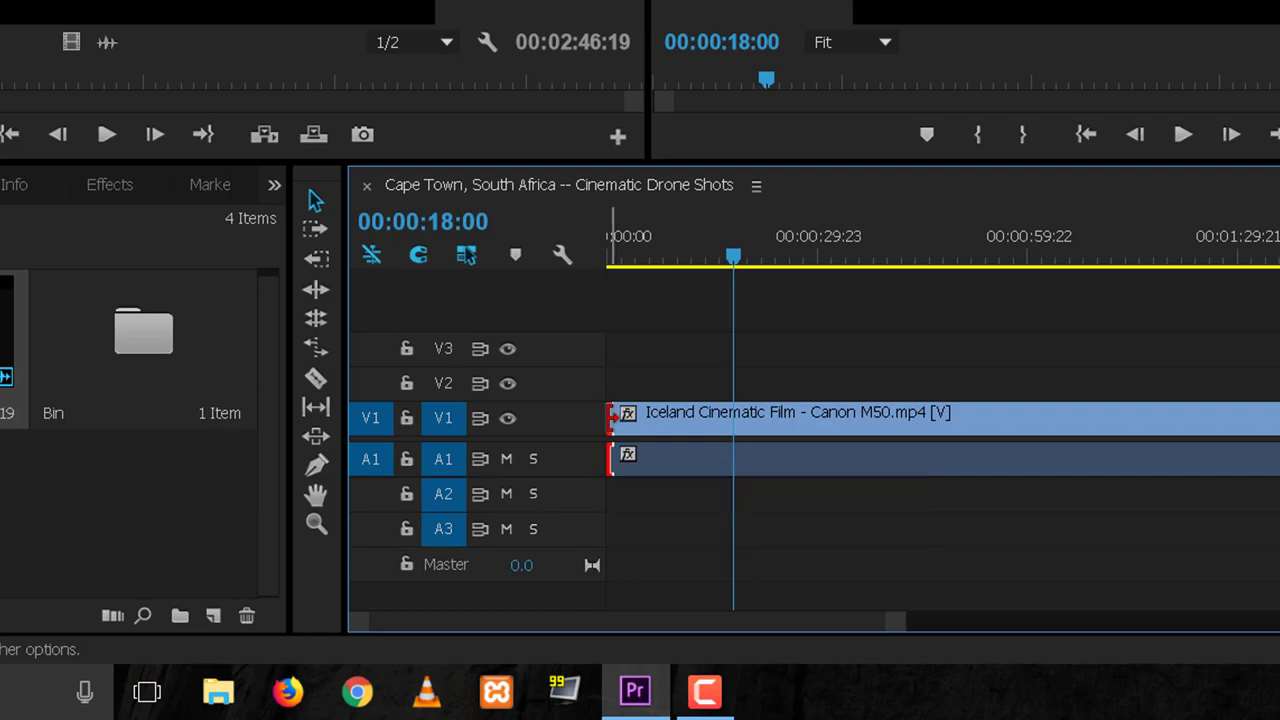
{"action": "left_click_drag", "start_coordinate": [612, 418], "coordinate": [631, 418]}
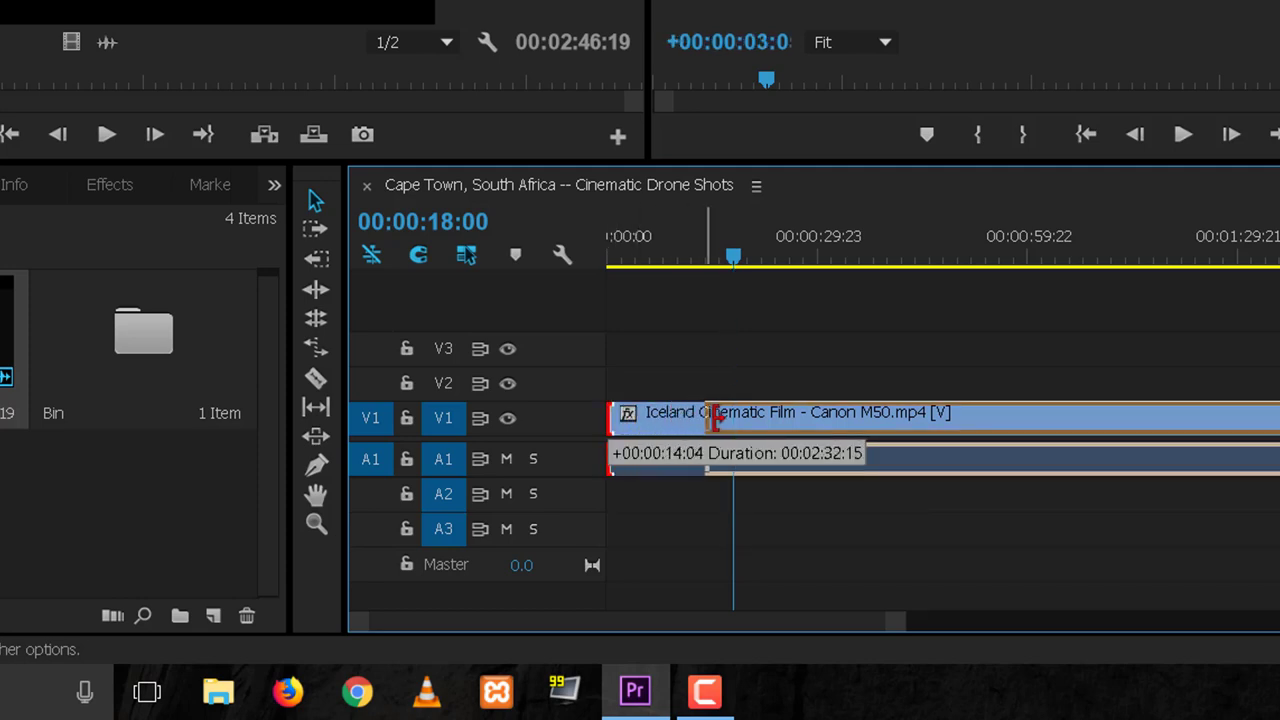
{"action": "left_click_drag", "start_coordinate": [670, 418], "coordinate": [733, 418]}
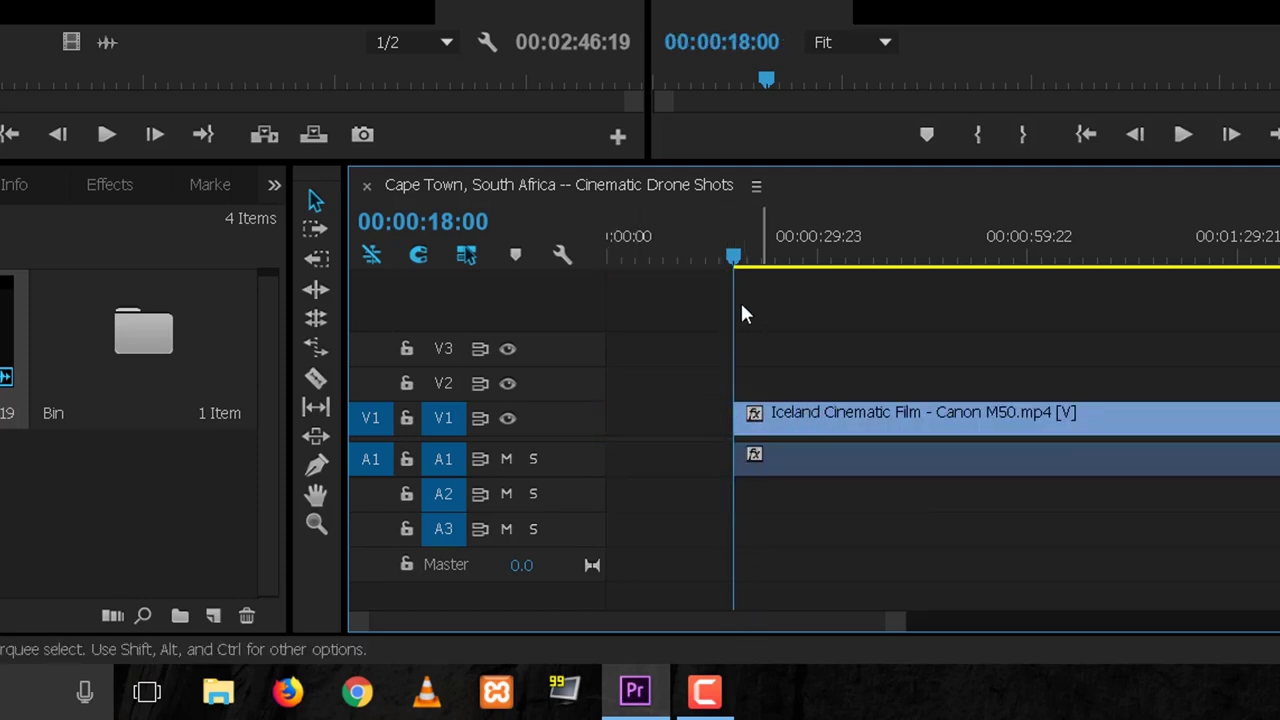
{"action": "mouse_move", "coordinate": [738, 258]}
{"action": "left_mouse_down"}
{"action": "mouse_move", "coordinate": [604, 265]}
{"action": "mouse_move", "coordinate": [744, 280]}
{"action": "left_mouse_up"}
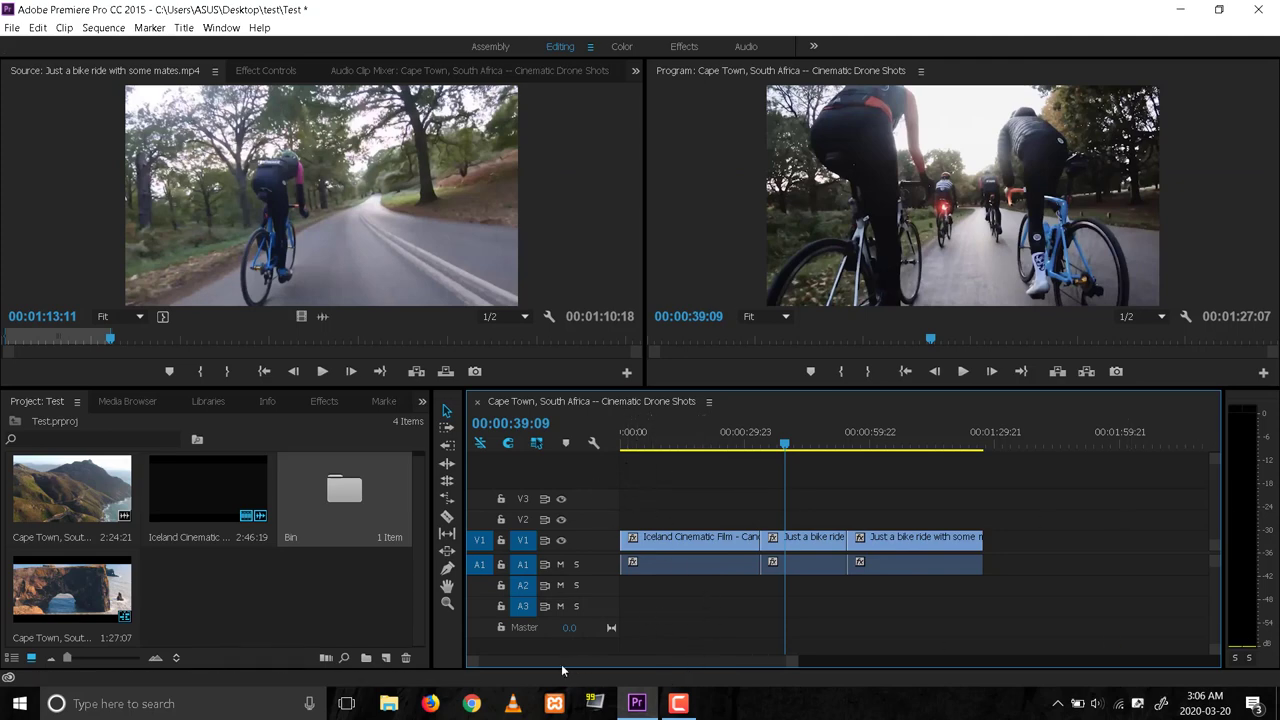
Zoom into the timeline, then back out to see the whole sequence.
{"action": "mouse_move", "coordinate": [549, 662]}
{"action": "left_mouse_down"}
{"action": "mouse_move", "coordinate": [473, 684]}
{"action": "mouse_move", "coordinate": [718, 670]}
{"action": "mouse_move", "coordinate": [487, 670]}
{"action": "left_mouse_up"}
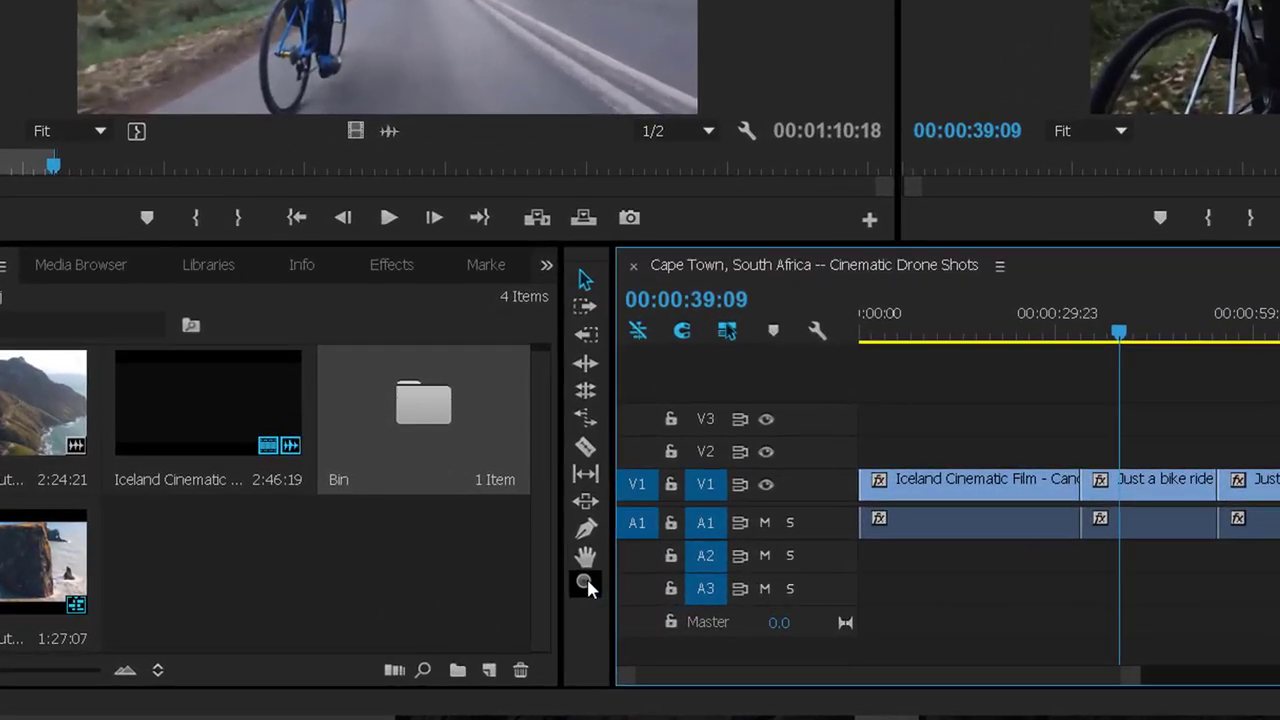
{"action": "left_click", "coordinate": [448, 603]}
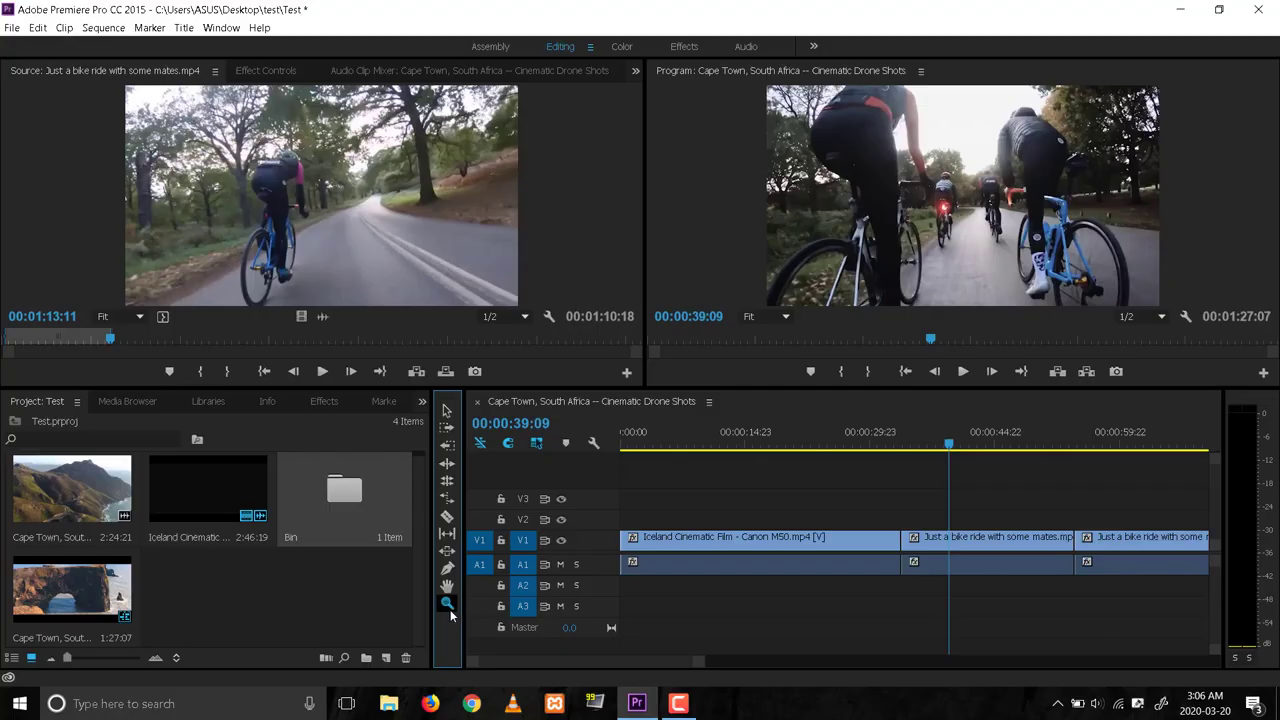
{"action": "left_click", "coordinate": [788, 492]}
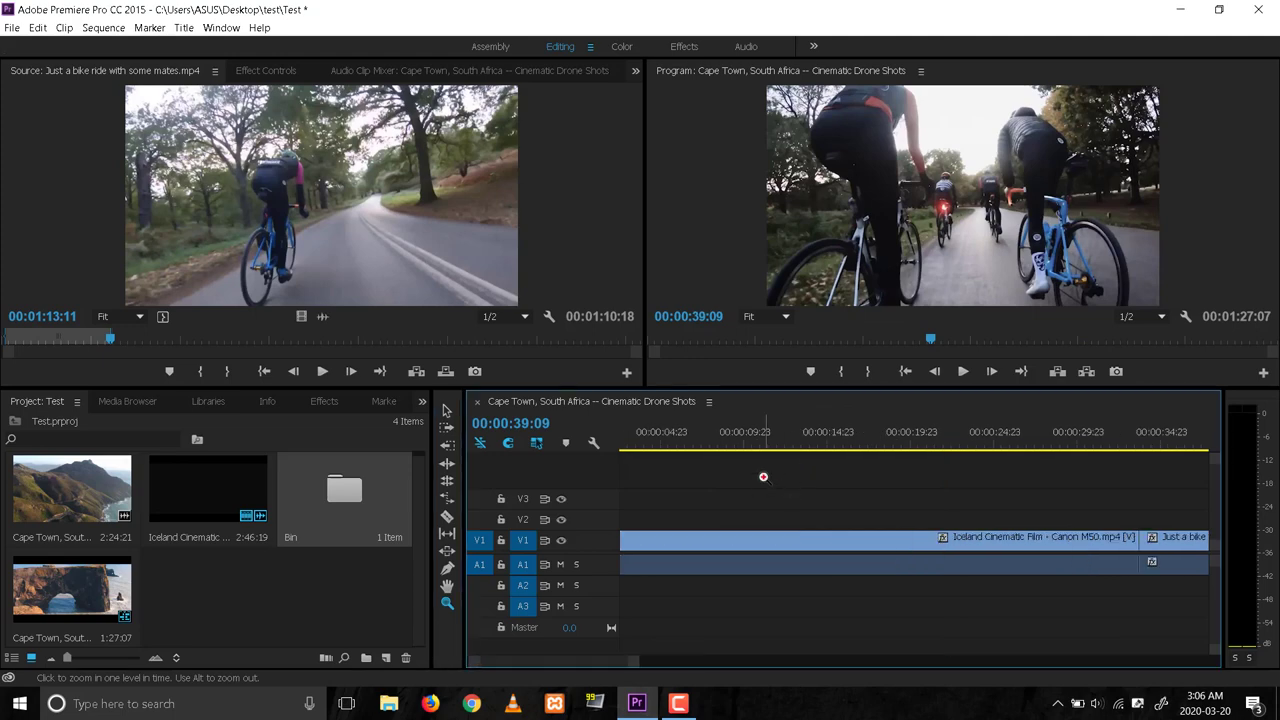
{"action": "left_click", "coordinate": [760, 478], "text": "alt"}
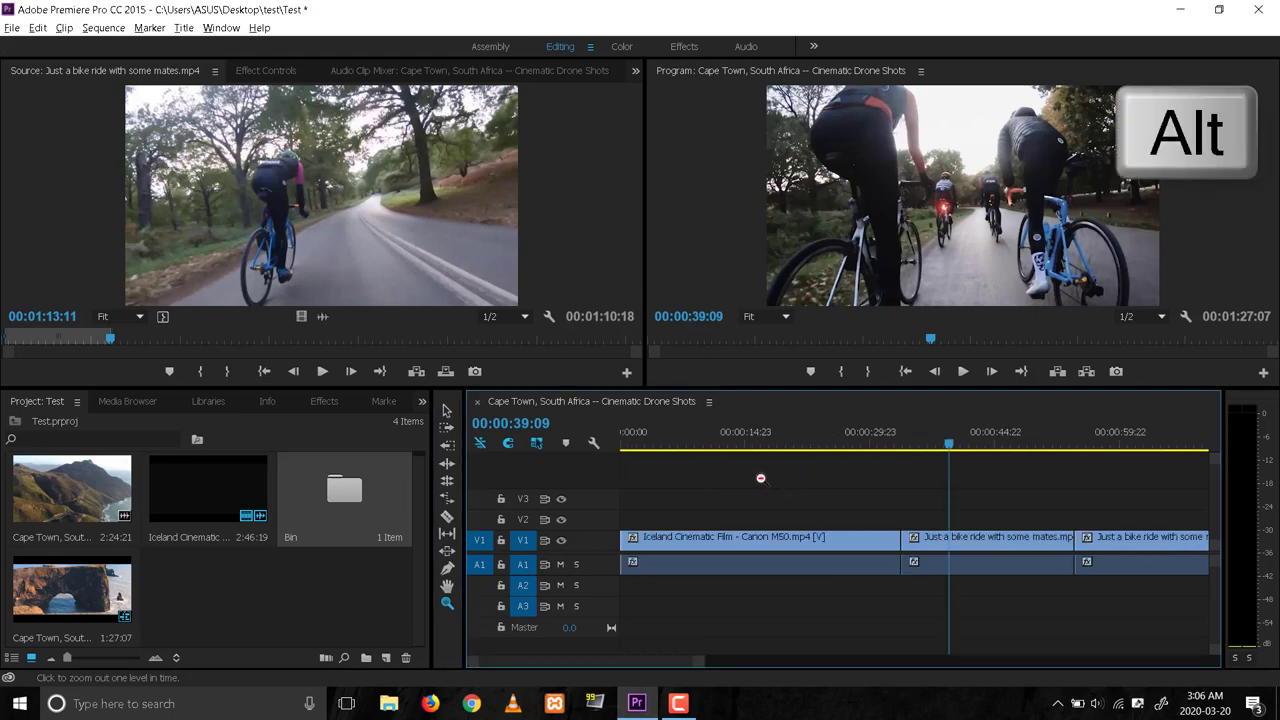
{"action": "left_click", "coordinate": [760, 478], "text": "alt"}
{"action": "left_click", "coordinate": [751, 479], "text": "alt"}
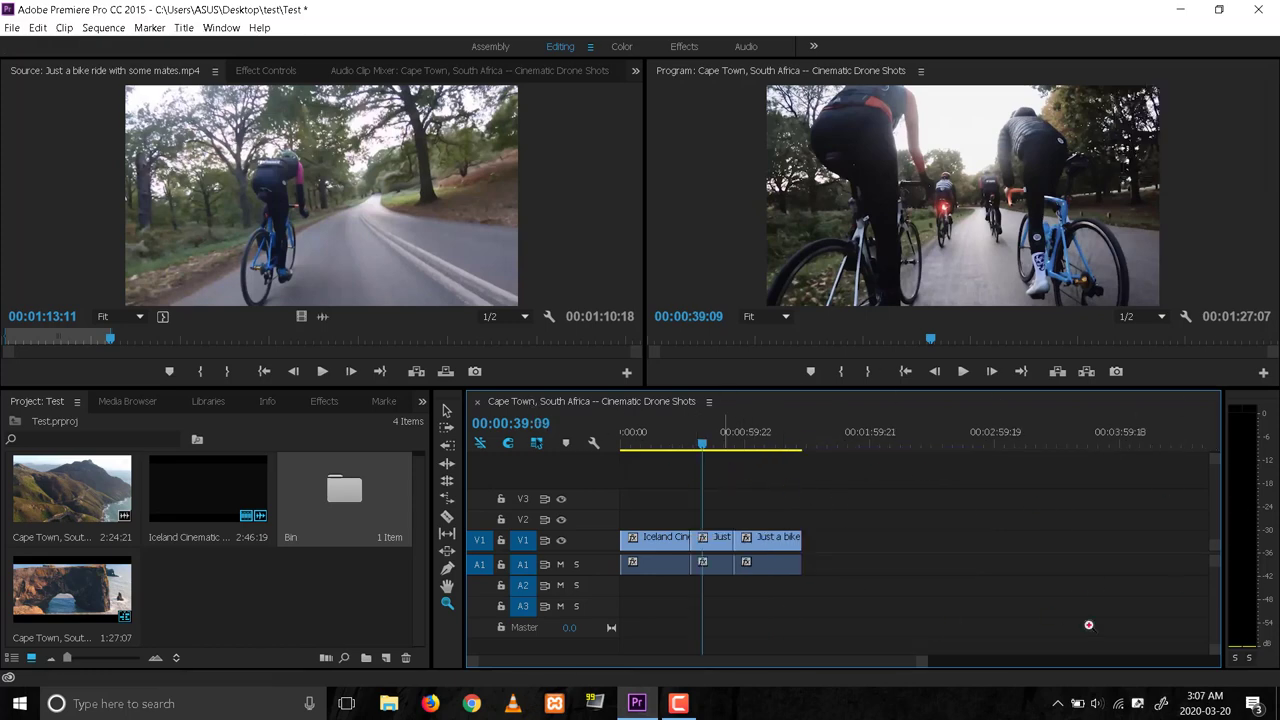
{"action": "left_click", "coordinate": [772, 503], "text": "alt"}
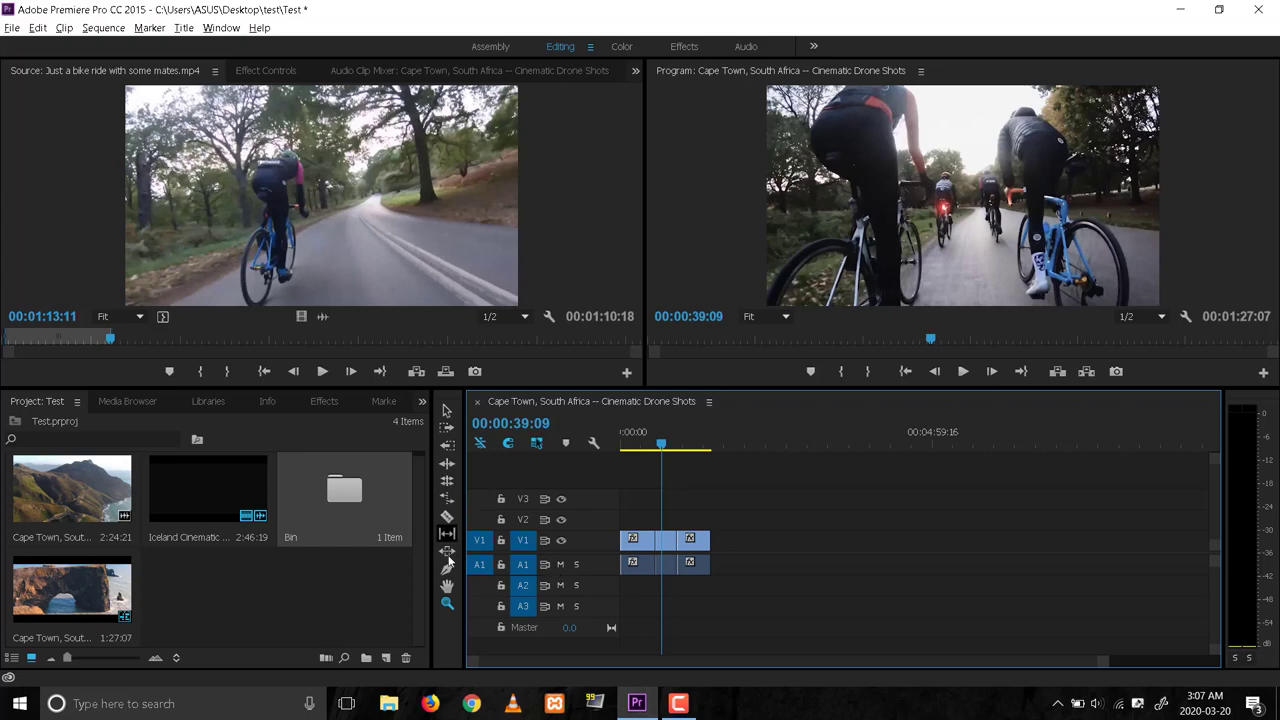
{"action": "key", "text": "alt"}
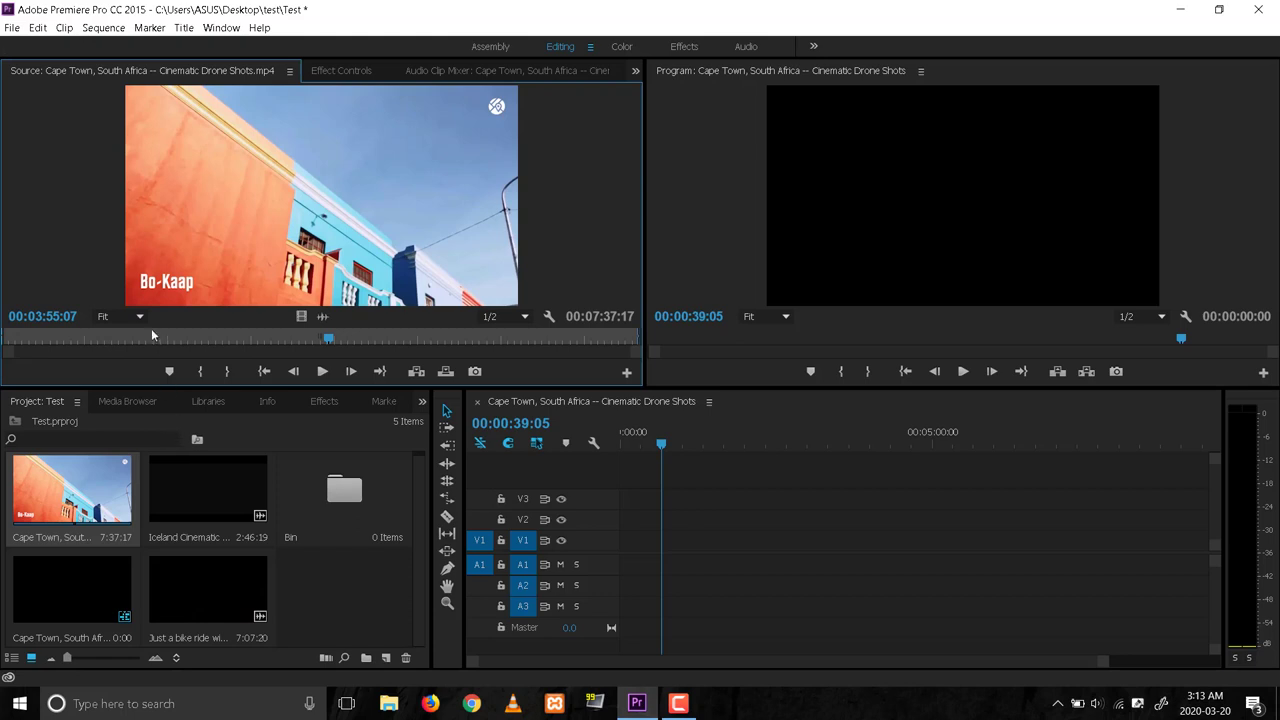
Insert the drone clip from the house shot to the coastal aerial shot, then move it to the sequence start.
{"action": "left_click", "coordinate": [101, 334]}
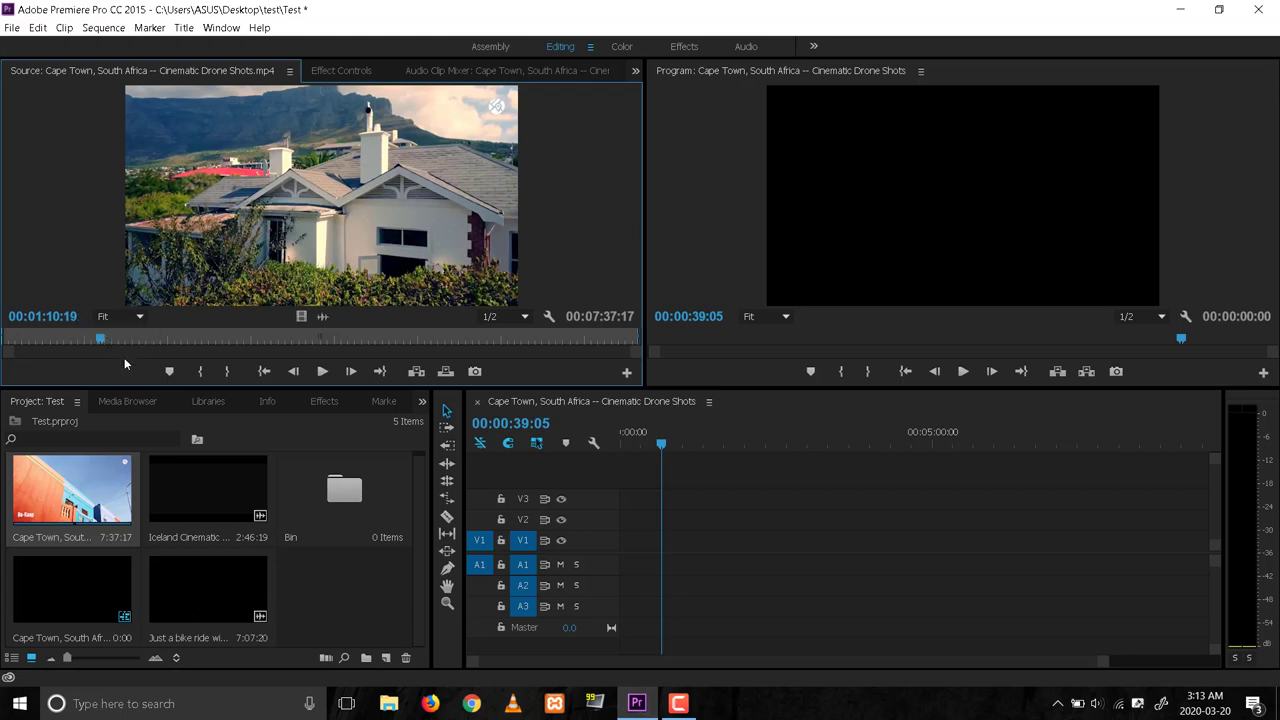
{"action": "key", "text": "i"}
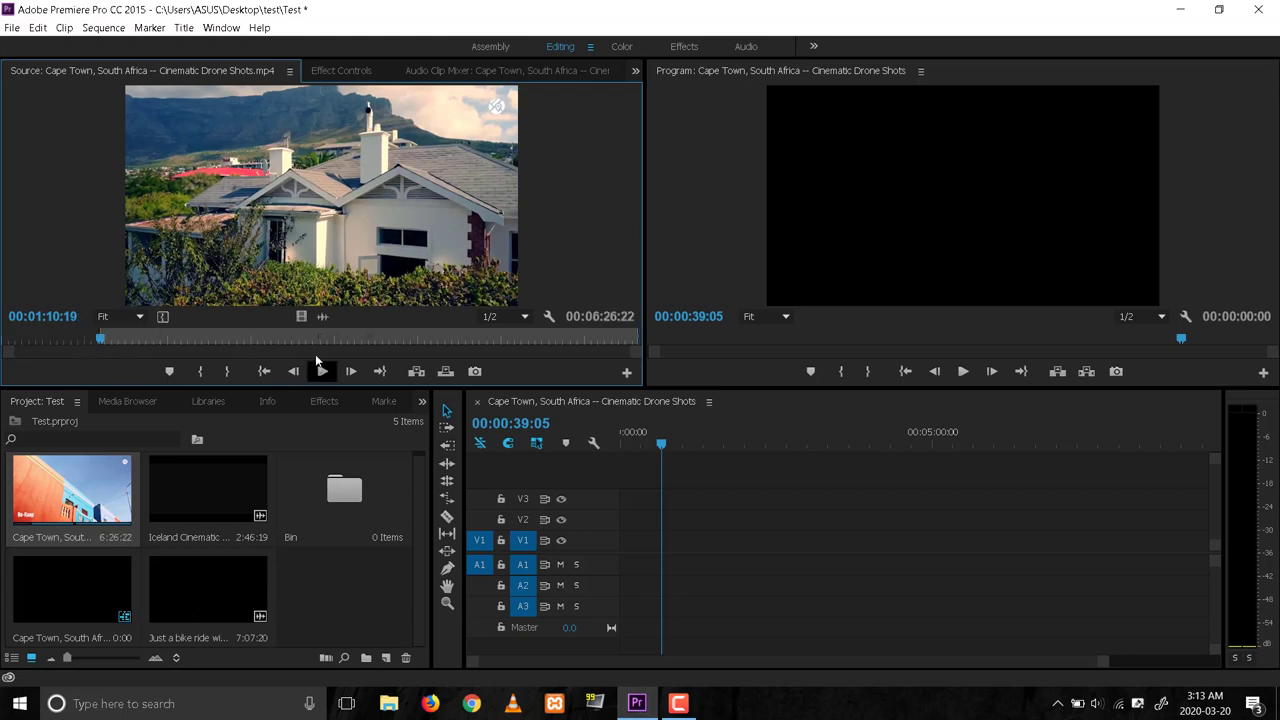
{"action": "left_click", "coordinate": [229, 338]}
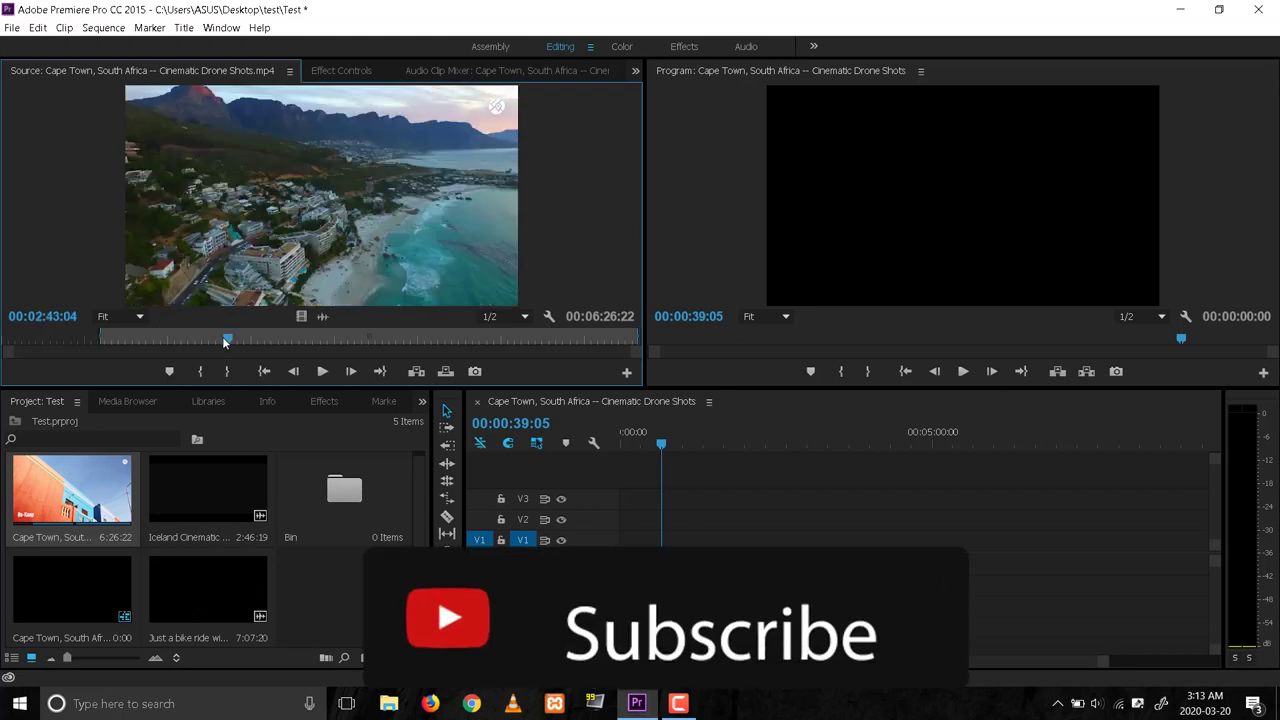
{"action": "key", "text": "o"}
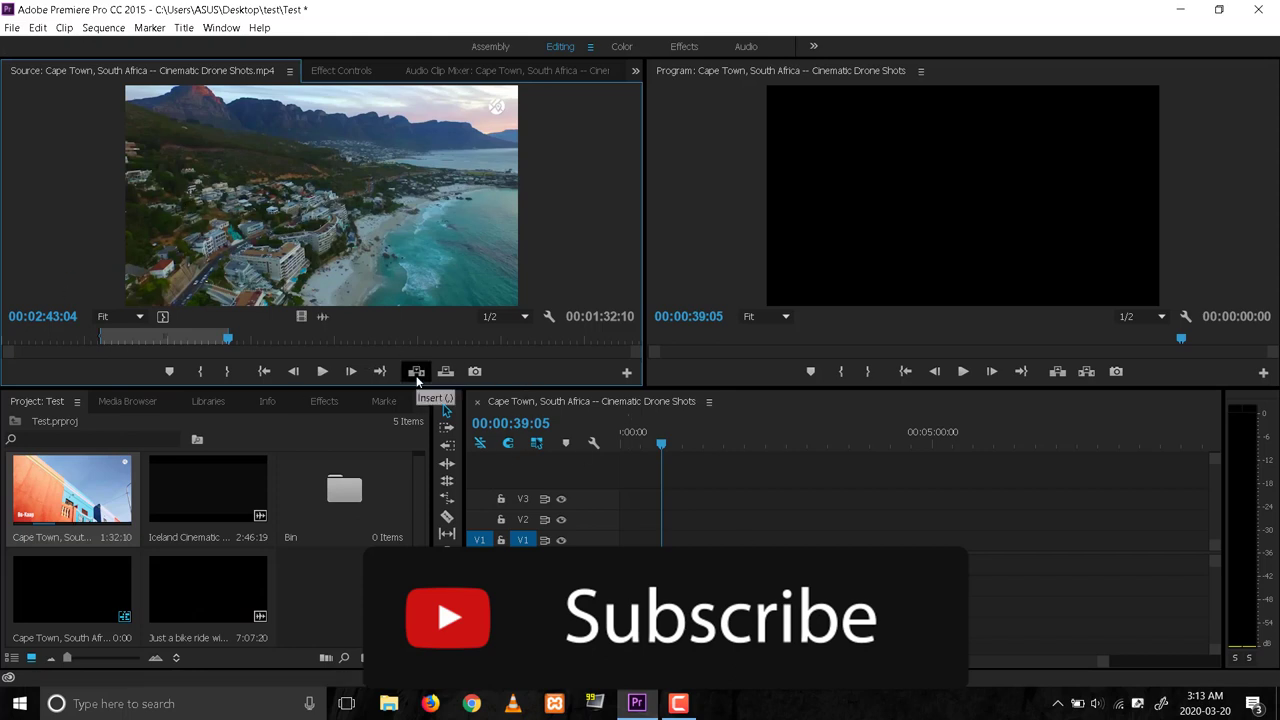
{"action": "left_click", "coordinate": [416, 372]}
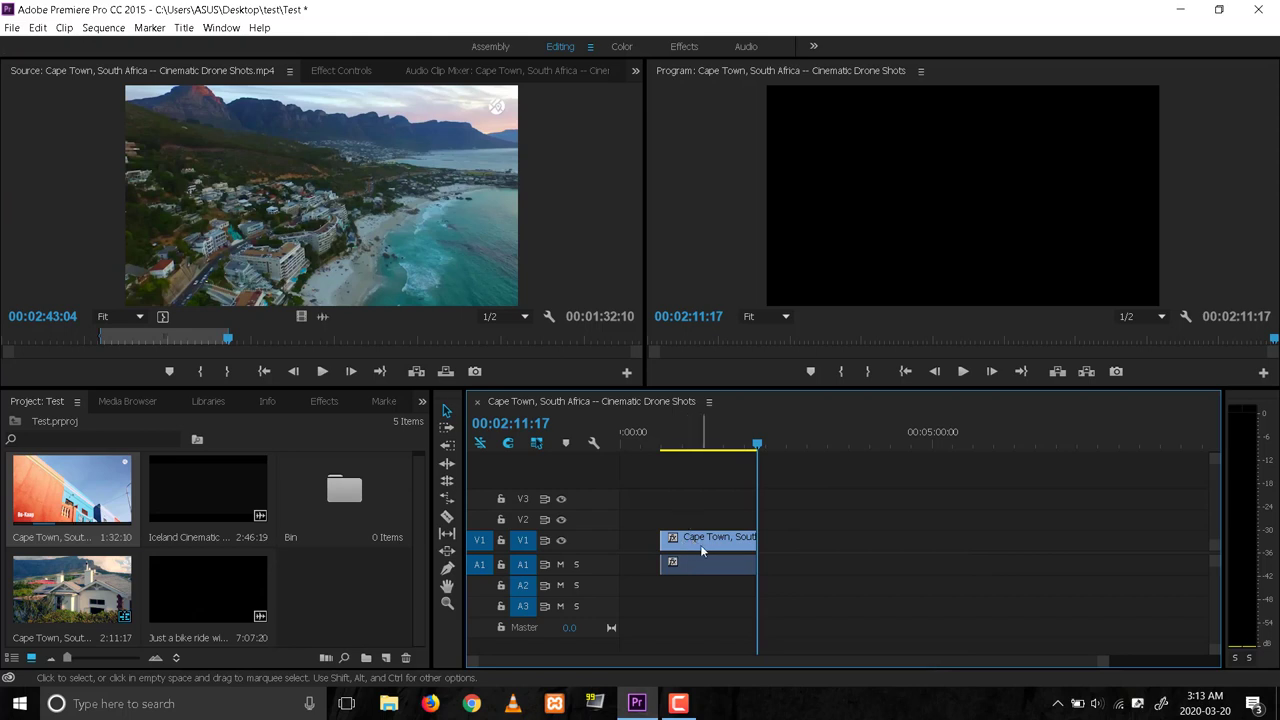
{"action": "left_click_drag", "start_coordinate": [694, 542], "coordinate": [662, 553]}
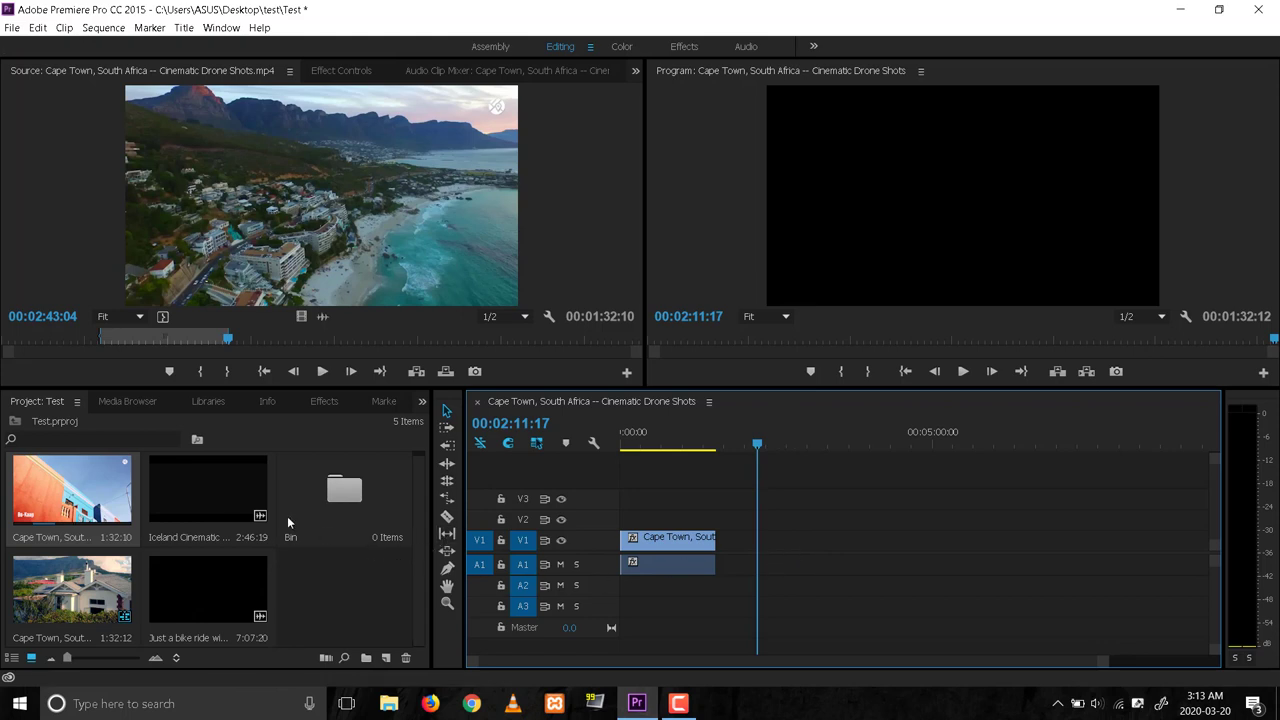
Load the Iceland Cinematic Film clip and mark In at 00:17:12 and Out at 00:47:21.
{"action": "double_click", "coordinate": [210, 503]}
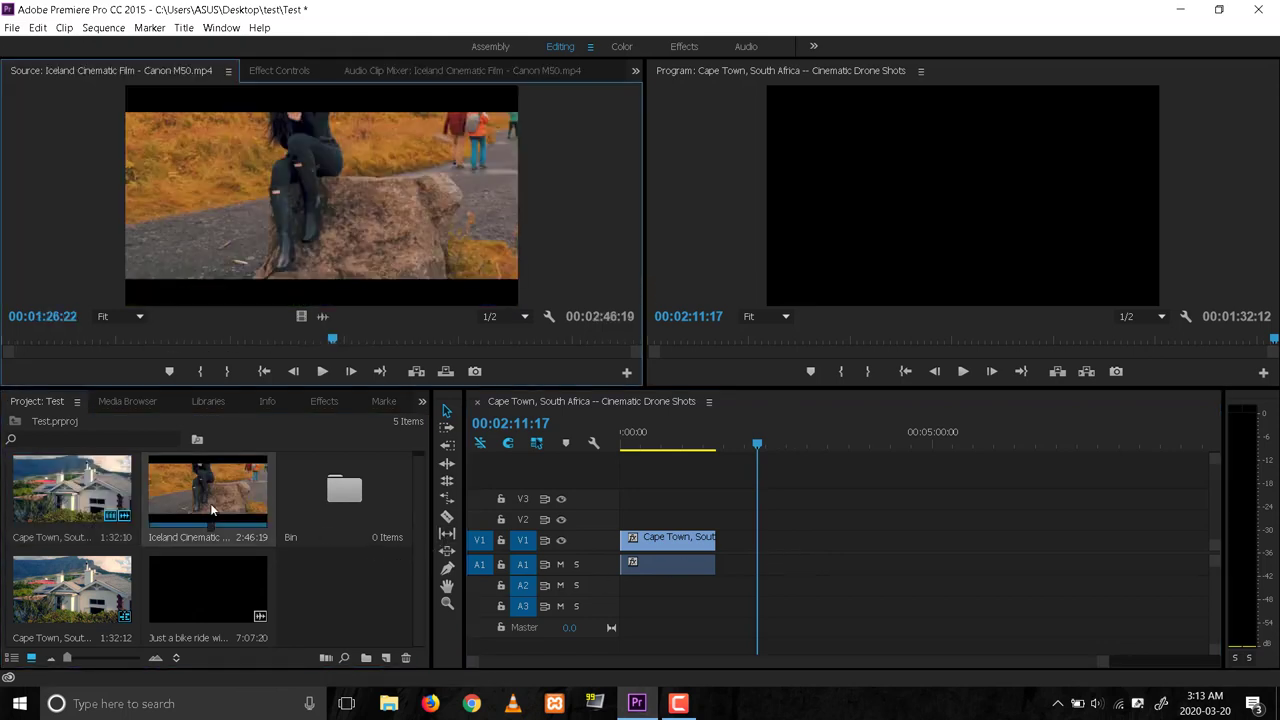
{"action": "left_click", "coordinate": [42, 338]}
{"action": "left_click", "coordinate": [324, 379]}
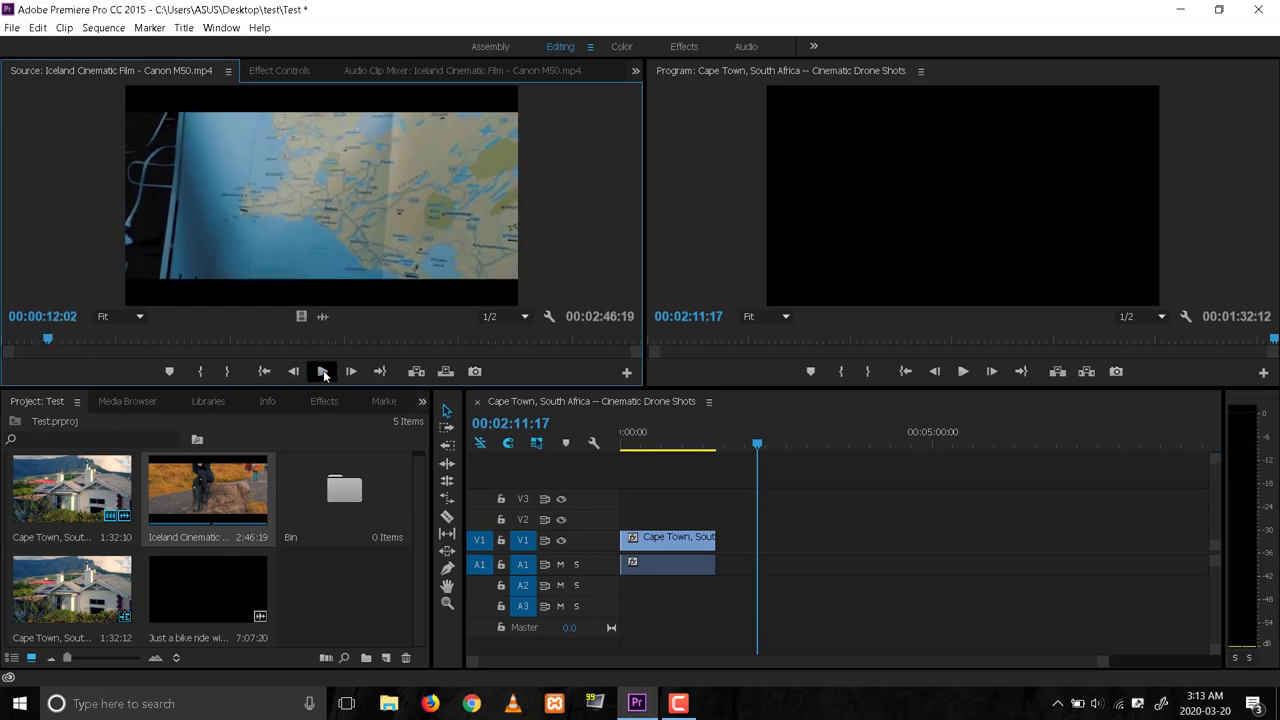
{"action": "key", "text": "i"}
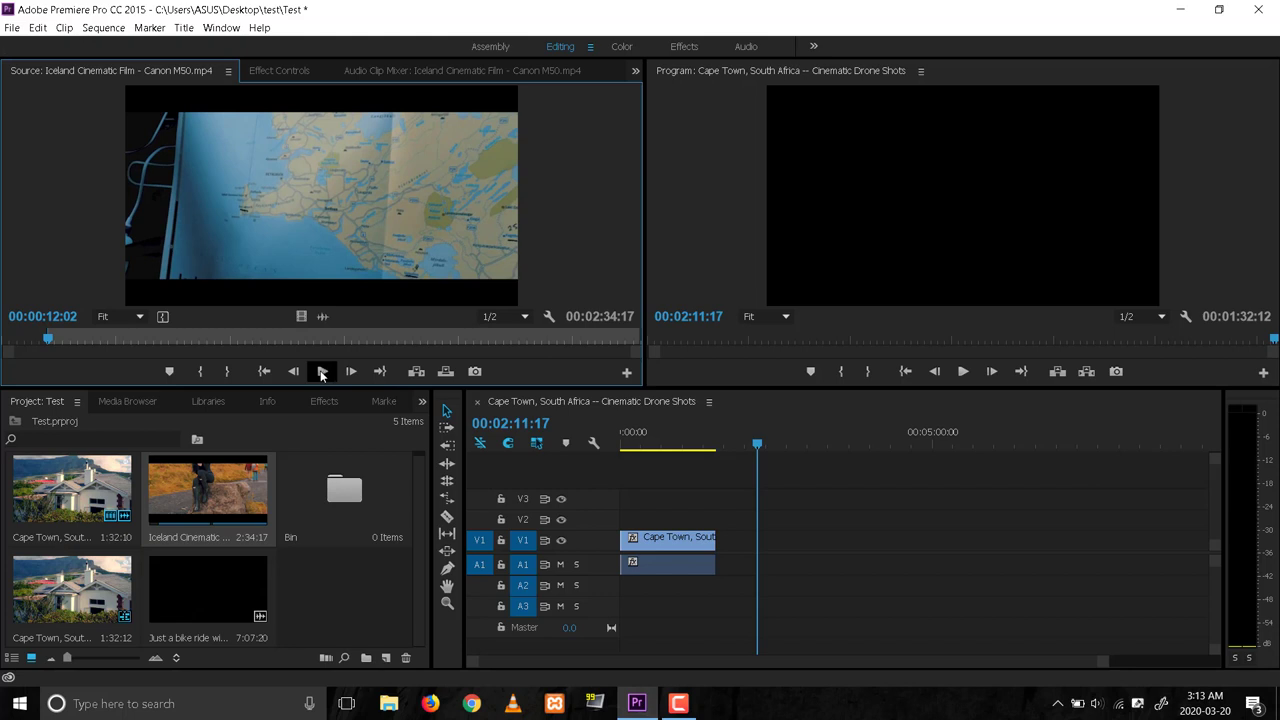
{"action": "left_click", "coordinate": [171, 340]}
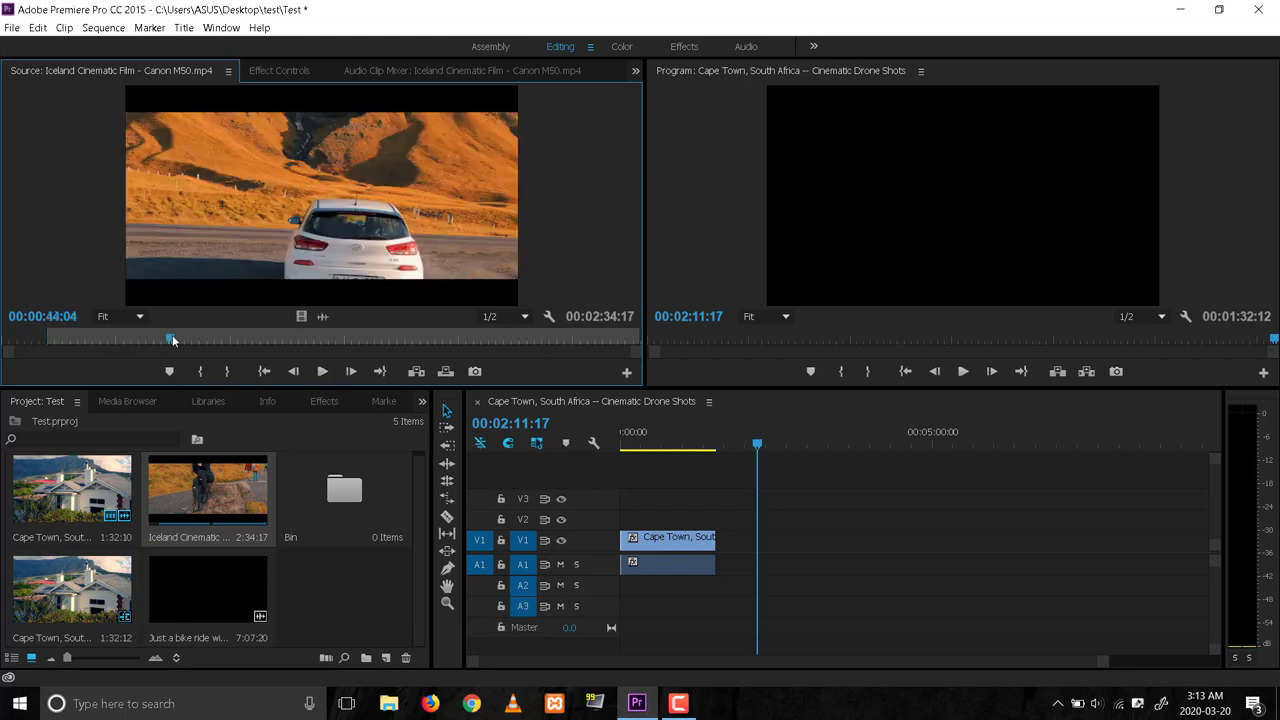
{"action": "key", "text": "i"}
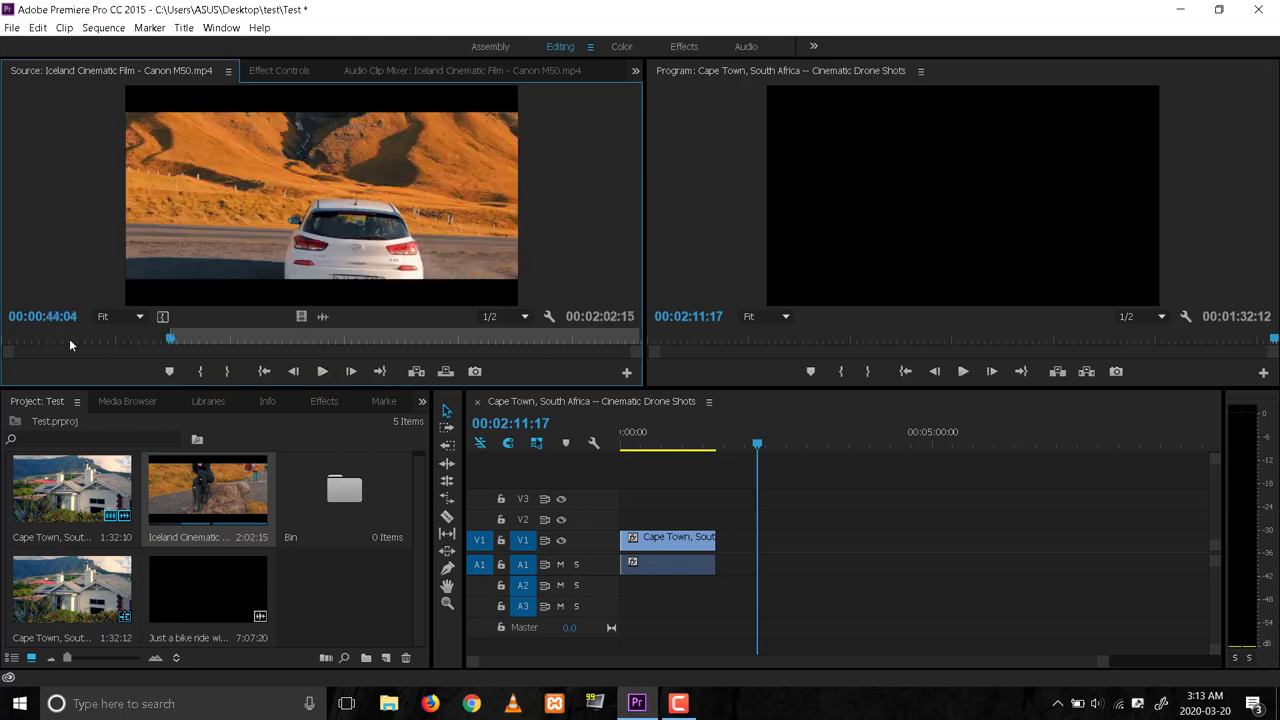
{"action": "left_click", "coordinate": [69, 338]}
{"action": "key", "text": "i"}
{"action": "left_click", "coordinate": [172, 337]}
{"action": "left_click", "coordinate": [185, 337]}
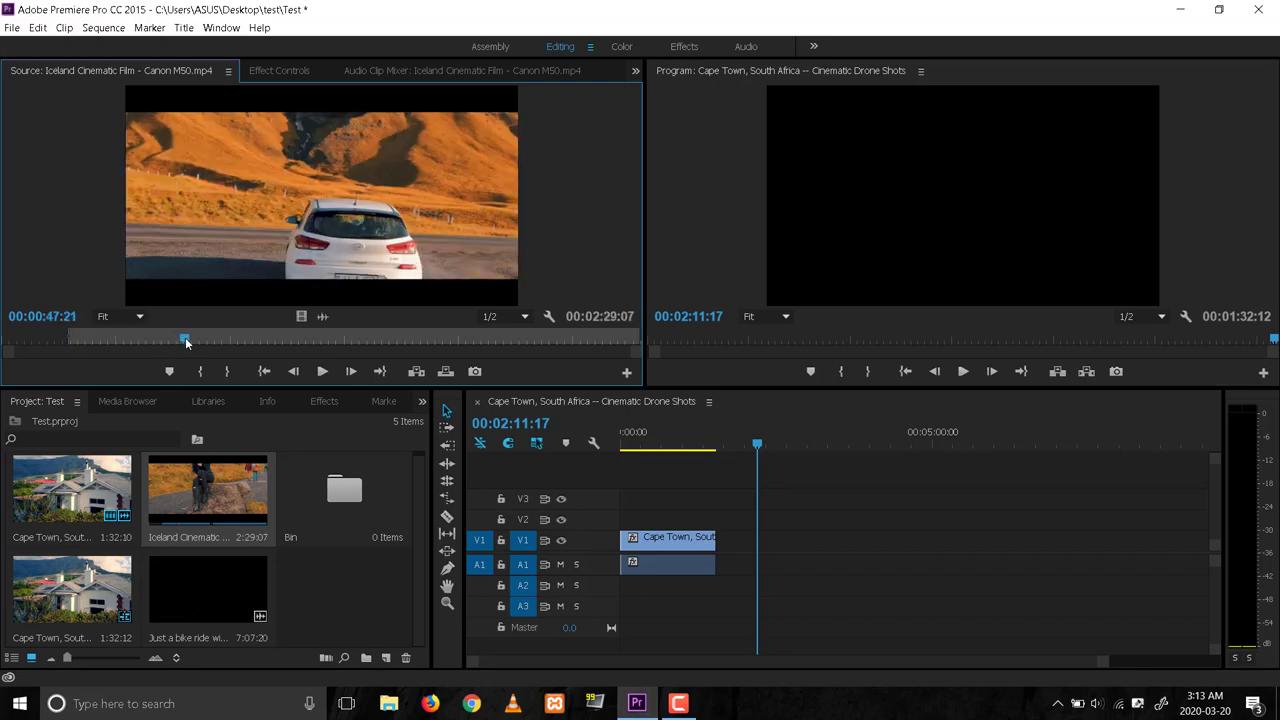
{"action": "key", "text": "o"}
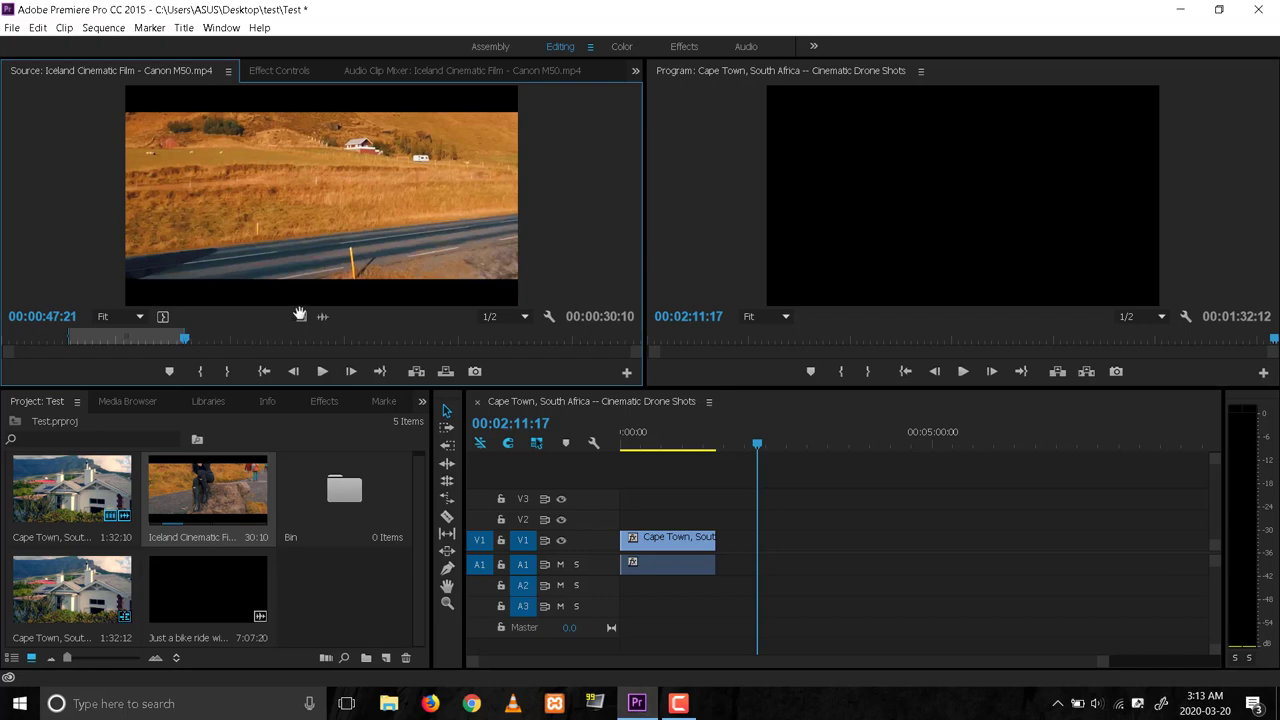
Drop the Iceland video onto V1 after the Cape Town clip and extend its end edge.
{"action": "left_click_drag", "start_coordinate": [300, 316], "coordinate": [718, 550]}
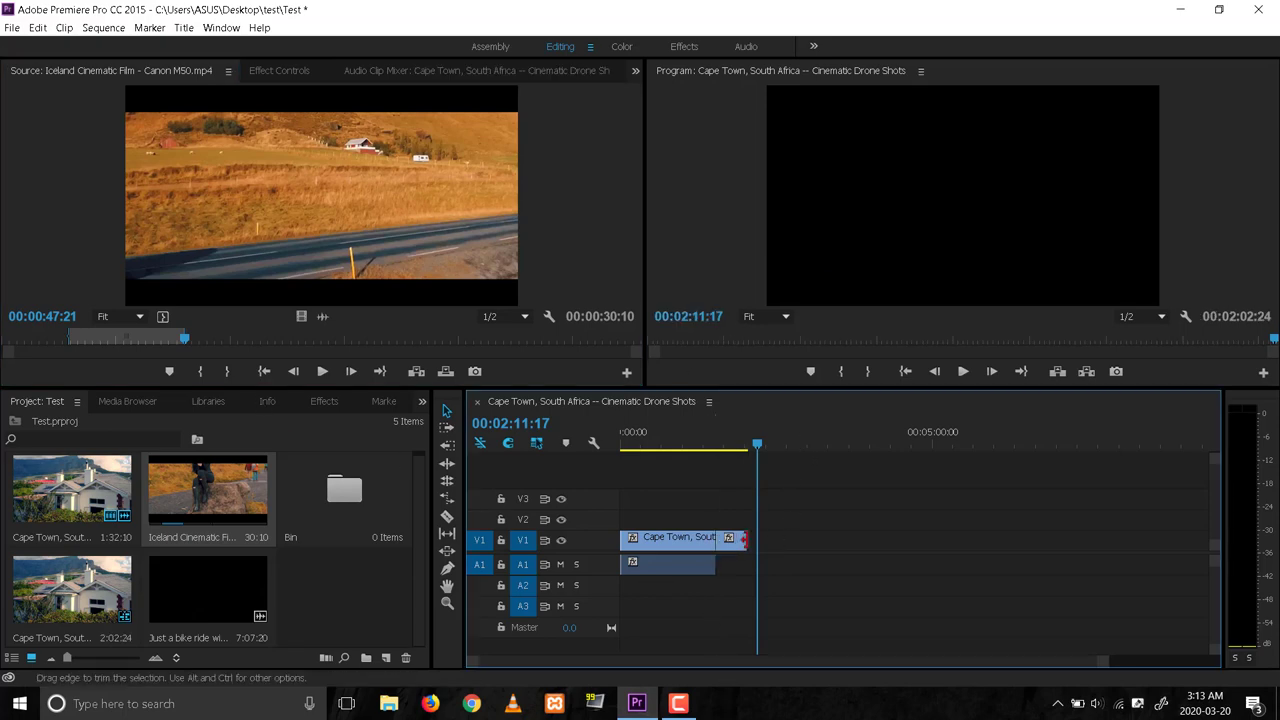
{"action": "left_click_drag", "start_coordinate": [756, 444], "coordinate": [734, 444]}
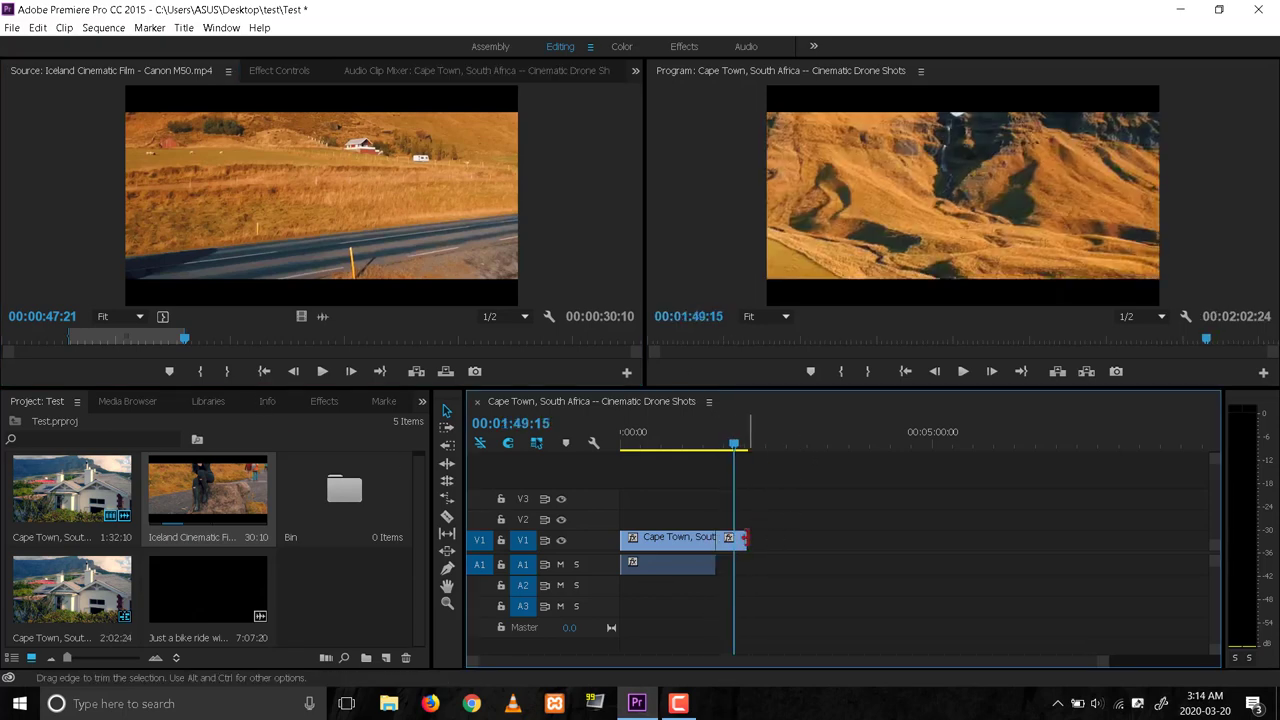
{"action": "left_click_drag", "start_coordinate": [745, 540], "coordinate": [785, 540]}
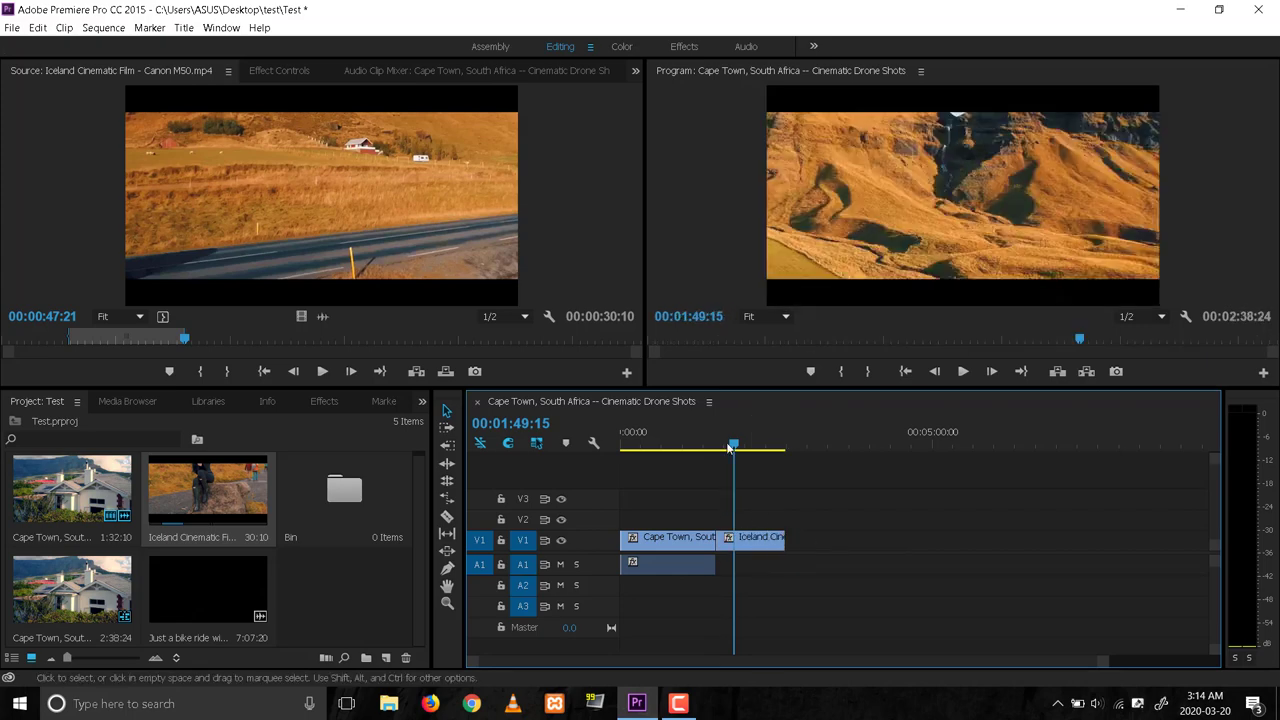
{"action": "left_click_drag", "start_coordinate": [729, 447], "coordinate": [811, 458]}
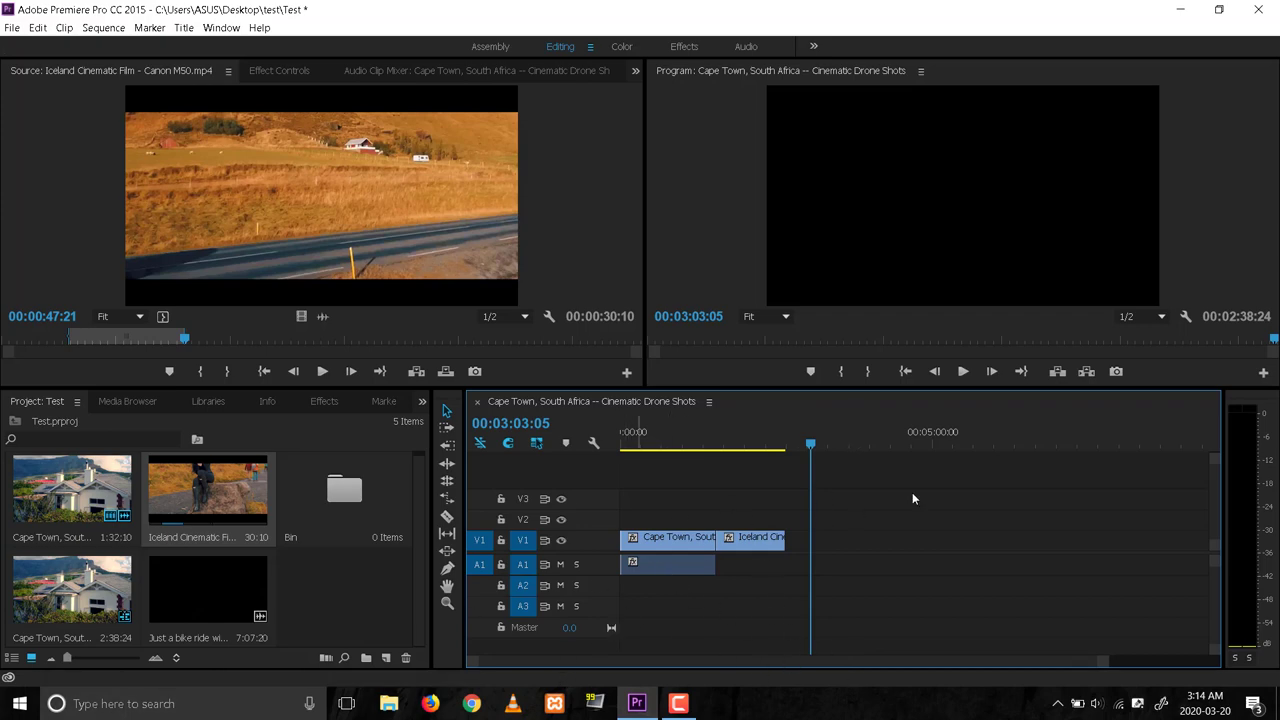
Load the bike ride clip, mark 02:21:07 to 04:43:04, and insert it into the sequence.
{"action": "double_click", "coordinate": [231, 578]}
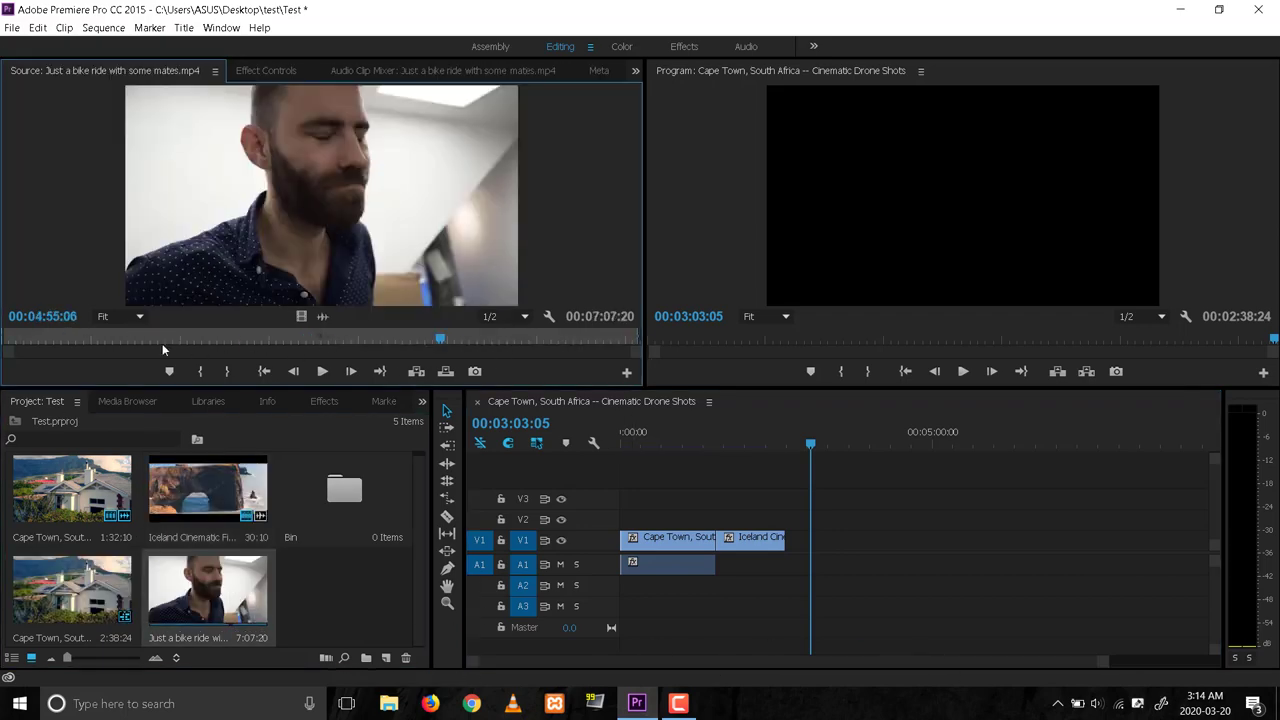
{"action": "left_click_drag", "start_coordinate": [101, 340], "coordinate": [214, 342]}
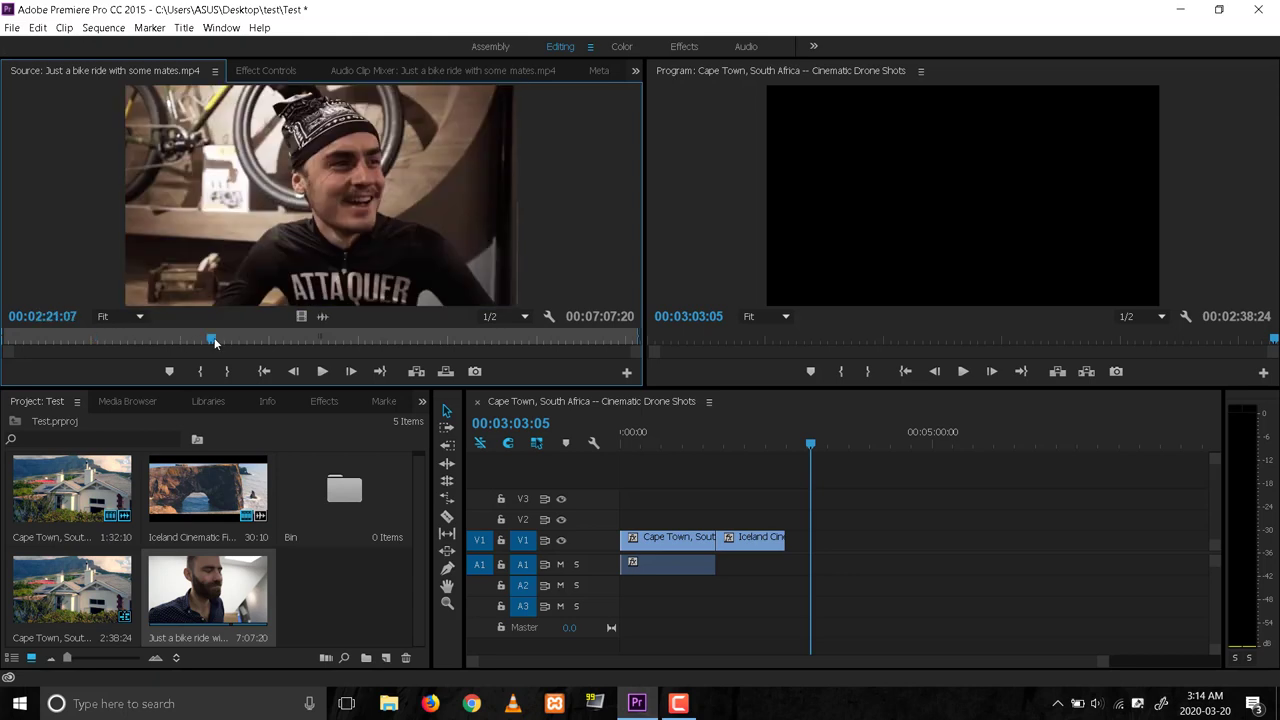
{"action": "key", "text": "i"}
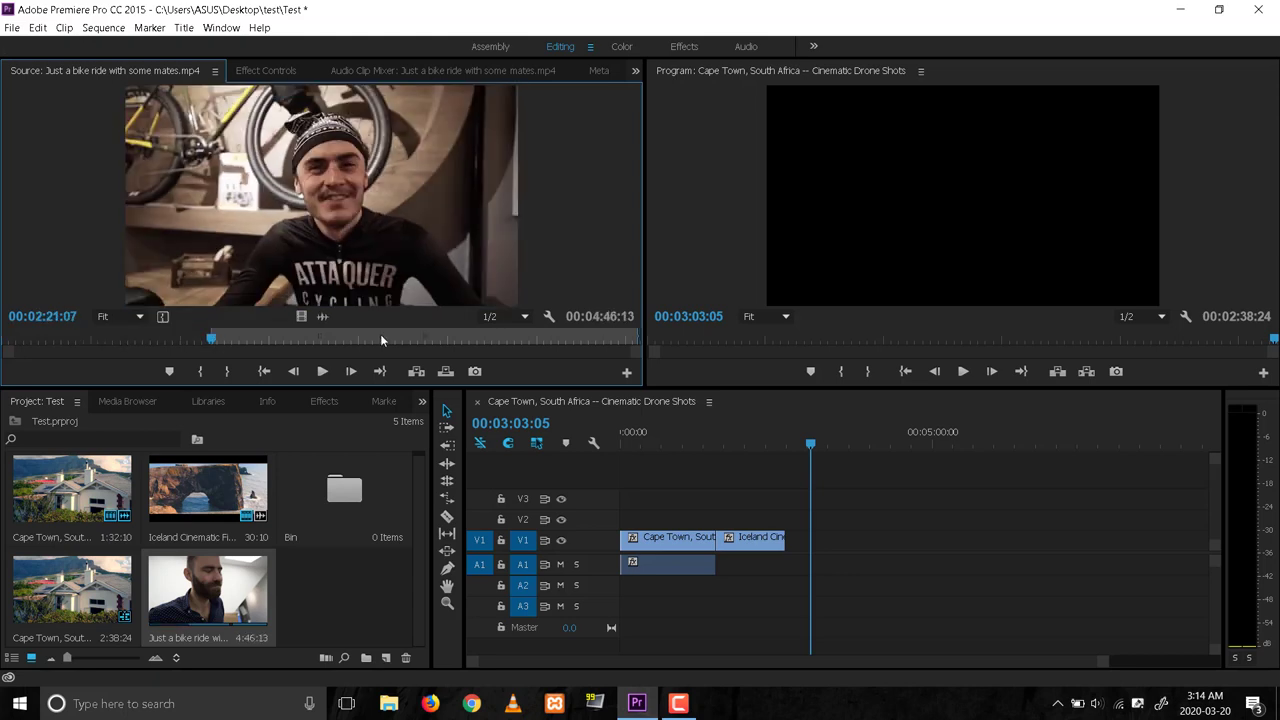
{"action": "left_click", "coordinate": [420, 338]}
{"action": "key", "text": "o"}
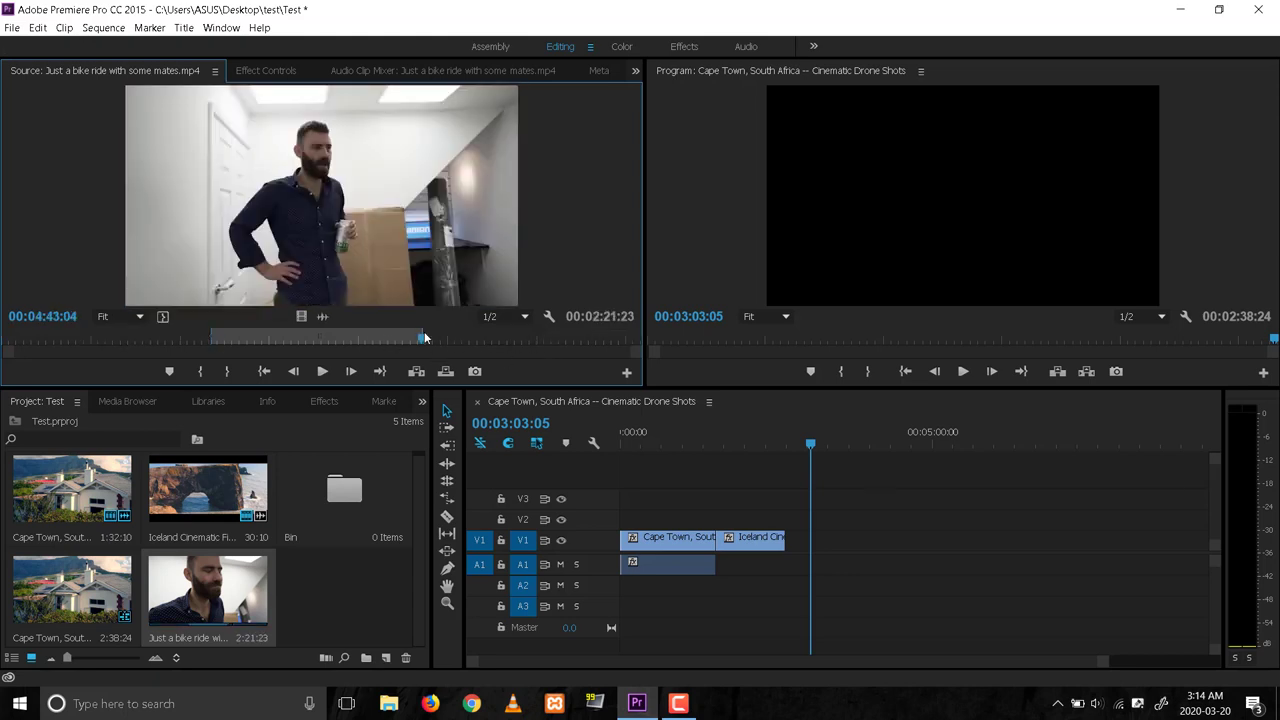
{"action": "left_click", "coordinate": [421, 372]}
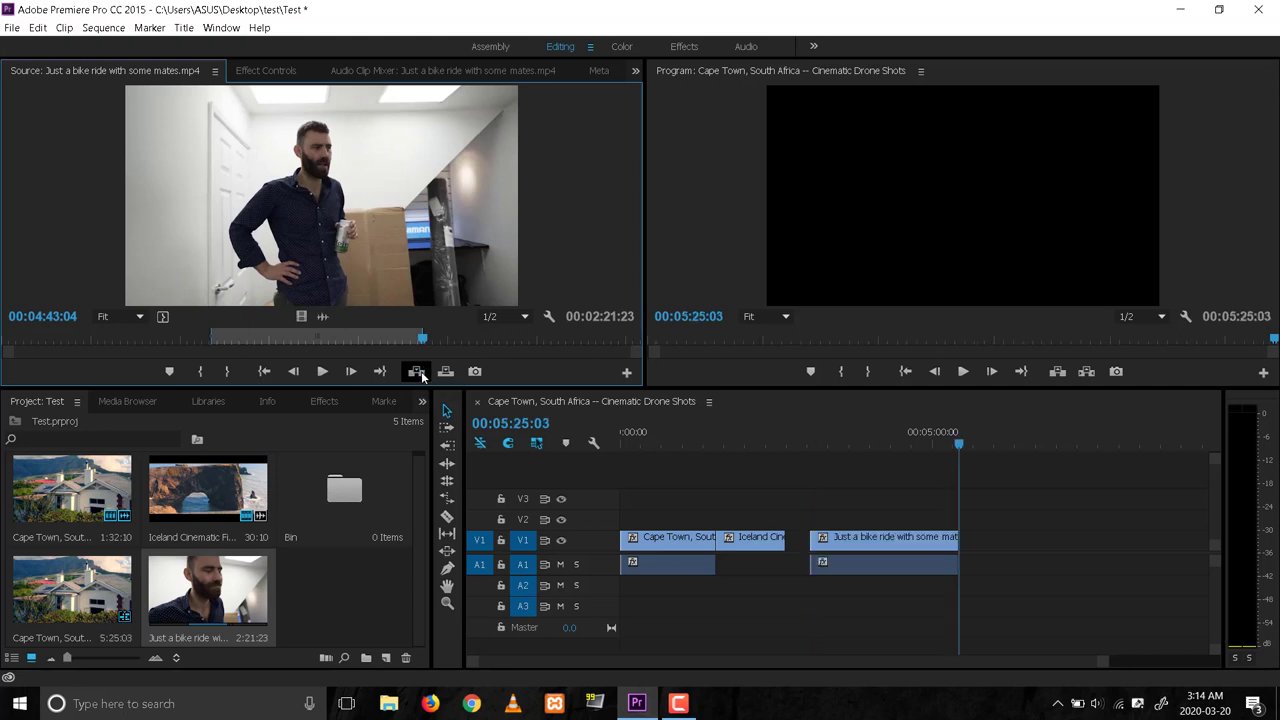
Ripple-delete the gap between the Iceland and bike ride clips, then park the playhead at 00:00:44:00.
{"action": "left_click", "coordinate": [798, 542]}
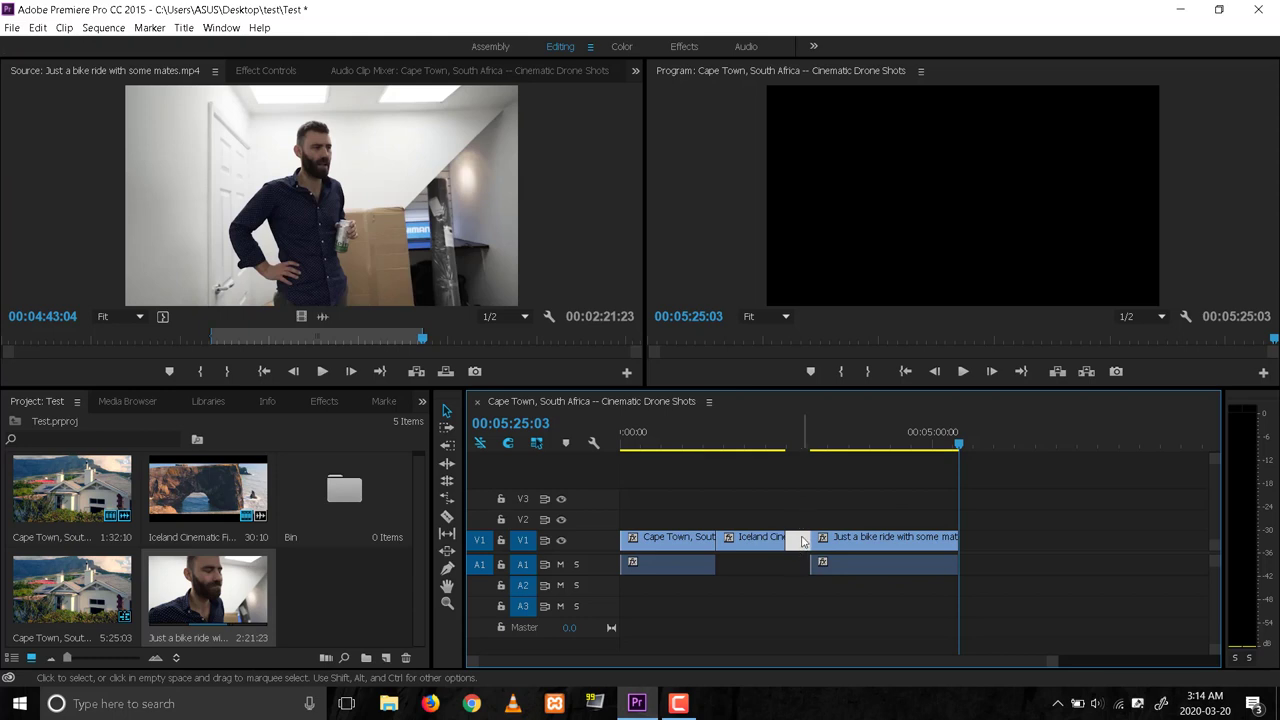
{"action": "key", "text": "Escape"}
{"action": "left_click", "coordinate": [802, 542]}
{"action": "right_click", "coordinate": [802, 542]}
{"action": "left_click", "coordinate": [835, 566]}
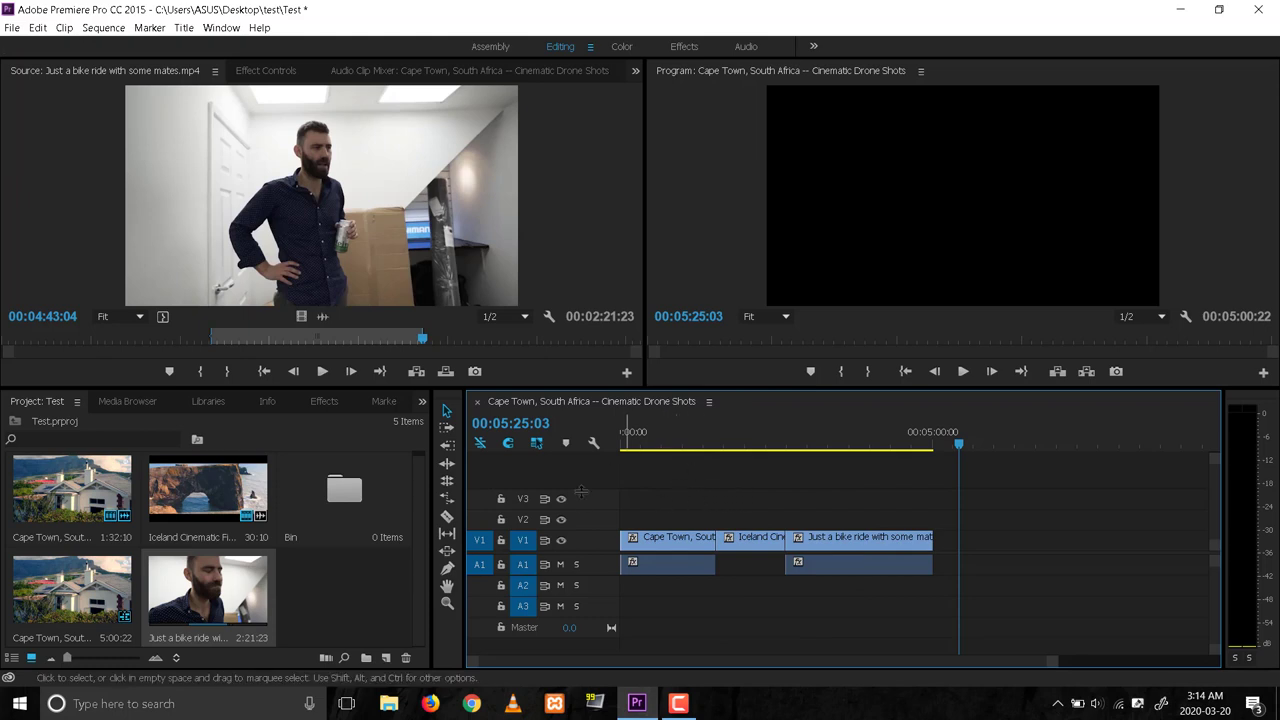
{"action": "left_click", "coordinate": [665, 432]}
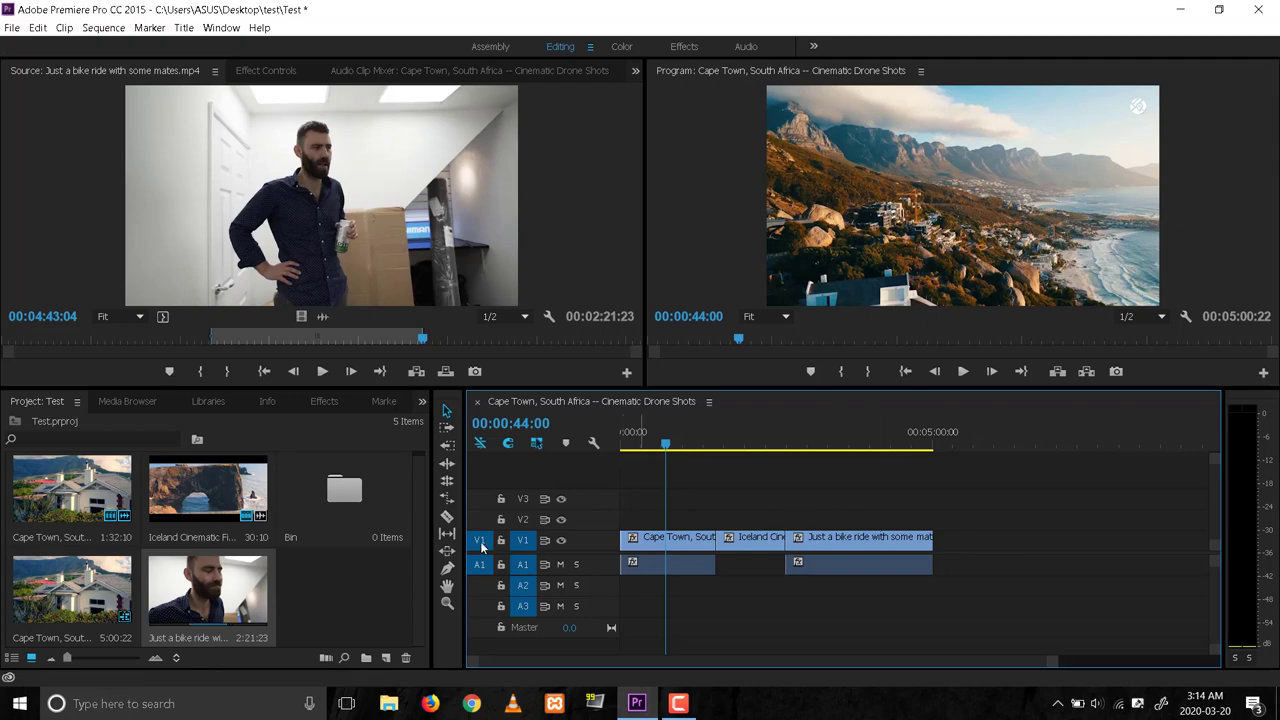
Split the Cape Town clip at 00:00:44:00 and the bike ride clip twice, then move the Cape Town piece to the end.
{"action": "left_click", "coordinate": [447, 516]}
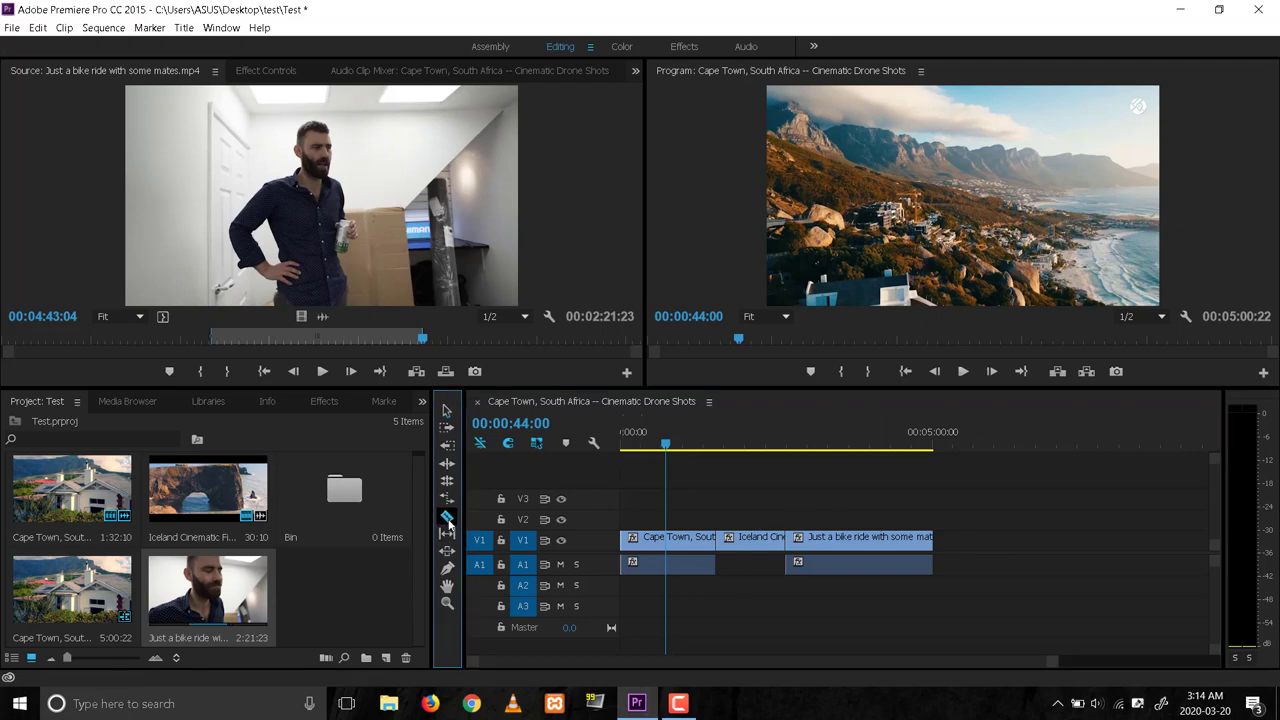
{"action": "left_click", "coordinate": [672, 540]}
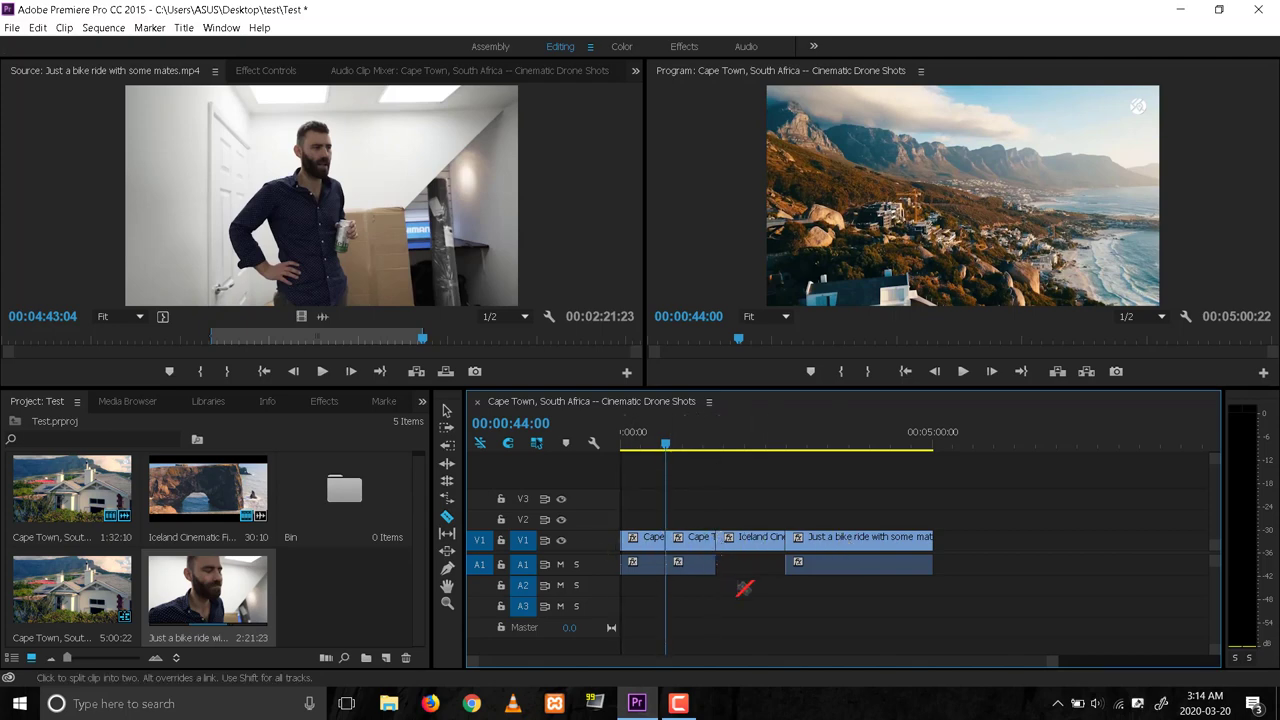
{"action": "left_click", "coordinate": [840, 540]}
{"action": "left_click", "coordinate": [893, 540]}
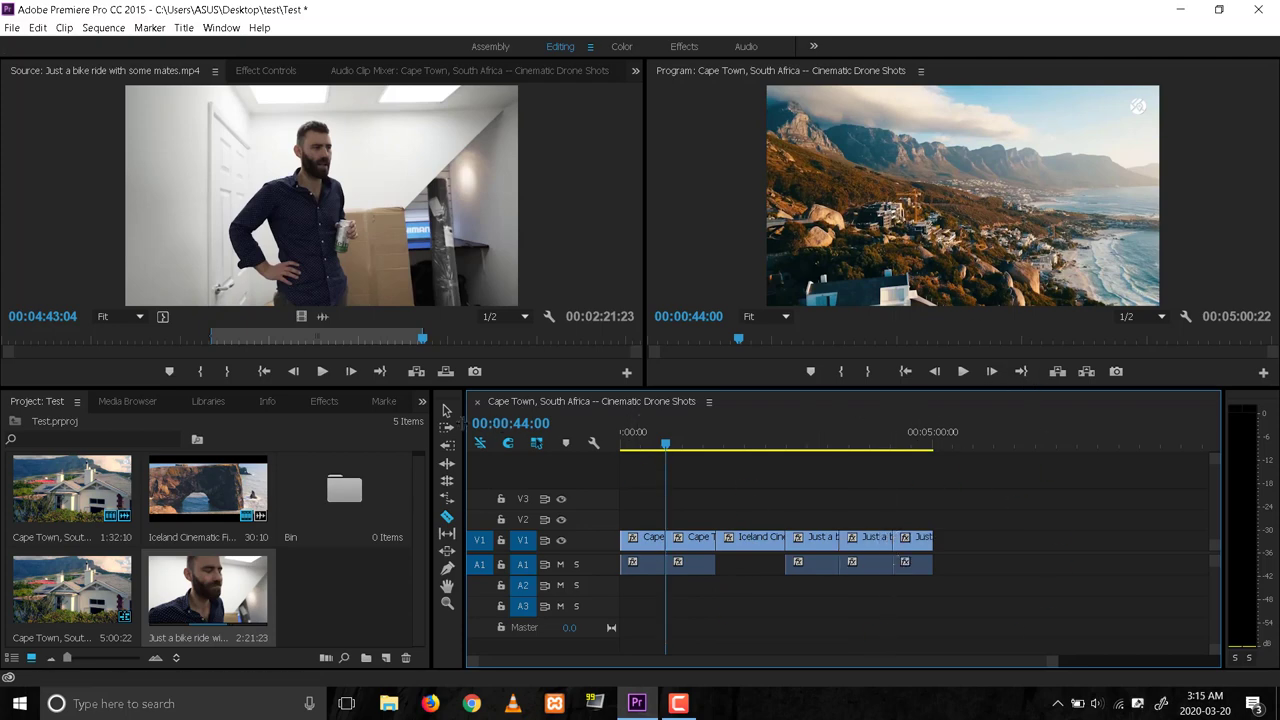
{"action": "left_click", "coordinate": [447, 411]}
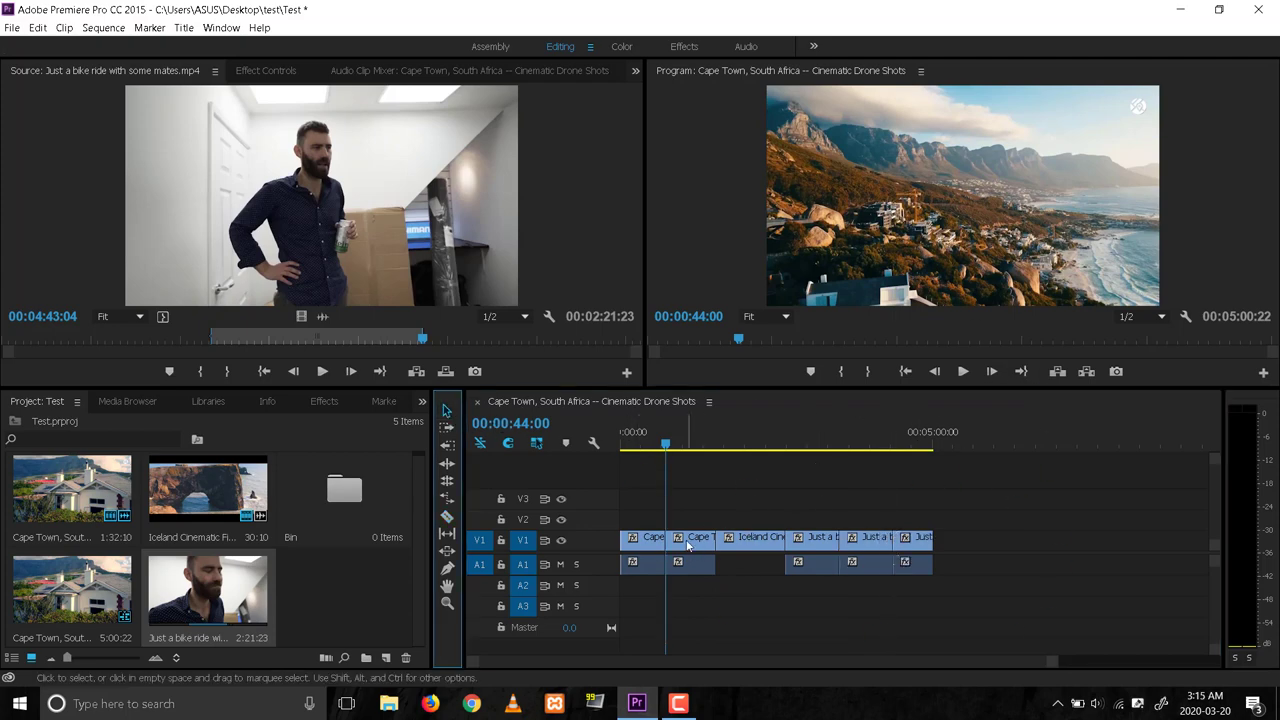
{"action": "mouse_move", "coordinate": [694, 545]}
{"action": "left_mouse_down"}
{"action": "mouse_move", "coordinate": [702, 518]}
{"action": "mouse_move", "coordinate": [1057, 547]}
{"action": "left_mouse_up"}
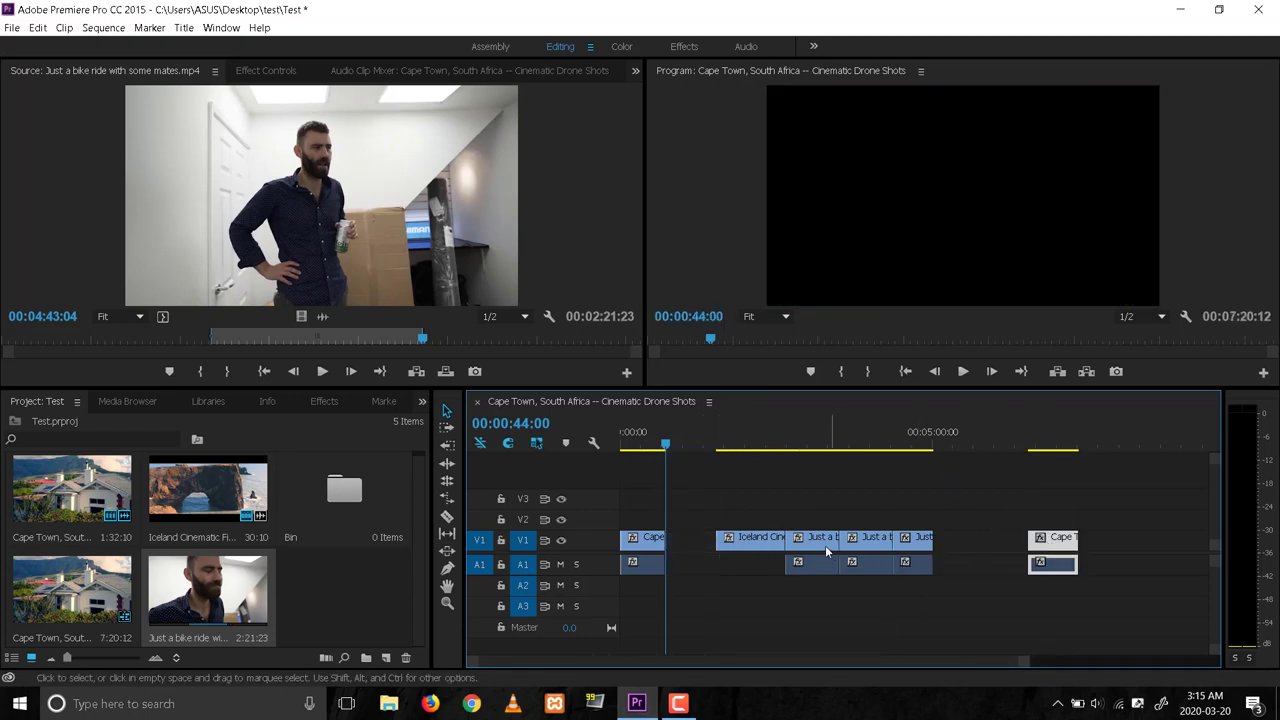
Slide a bike-ride clip after the first Cape Town clip and the Cape Town clip before the last bike clip.
{"action": "mouse_move", "coordinate": [820, 540]}
{"action": "left_mouse_down"}
{"action": "mouse_move", "coordinate": [826, 496]}
{"action": "mouse_move", "coordinate": [709, 540]}
{"action": "left_mouse_up"}
{"action": "left_click", "coordinate": [672, 474]}
{"action": "mouse_move", "coordinate": [660, 446]}
{"action": "left_mouse_down"}
{"action": "mouse_move", "coordinate": [645, 449]}
{"action": "mouse_move", "coordinate": [727, 453]}
{"action": "left_mouse_up"}
{"action": "left_click_drag", "start_coordinate": [856, 540], "coordinate": [800, 546]}
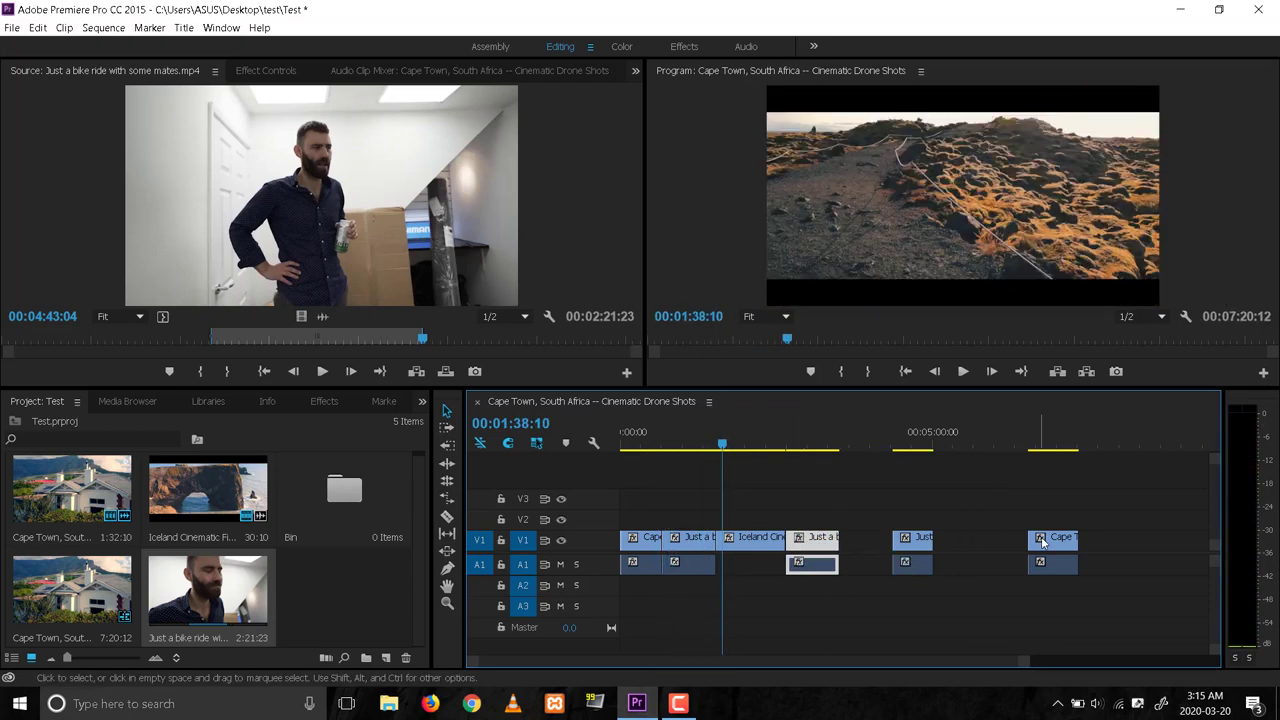
{"action": "mouse_move", "coordinate": [1040, 540]}
{"action": "left_mouse_down"}
{"action": "mouse_move", "coordinate": [1010, 485]}
{"action": "mouse_move", "coordinate": [852, 540]}
{"action": "left_mouse_up"}
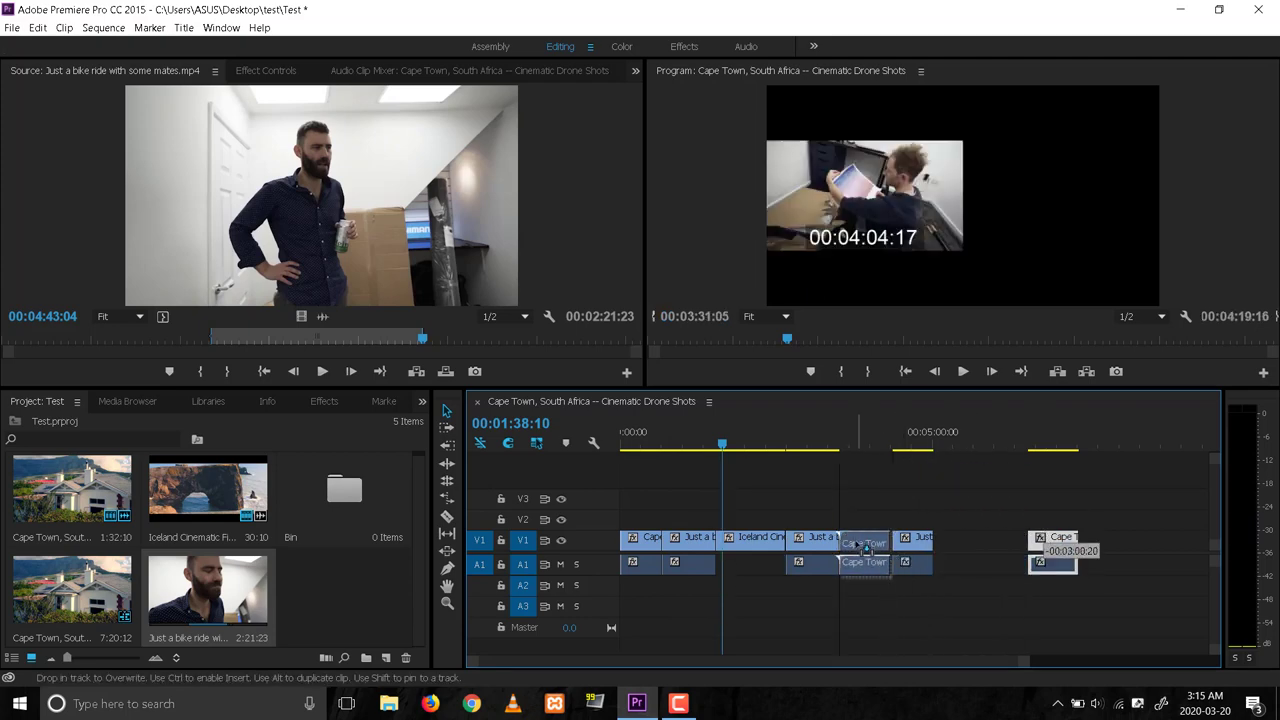
{"action": "left_click_drag", "start_coordinate": [932, 558], "coordinate": [928, 558]}
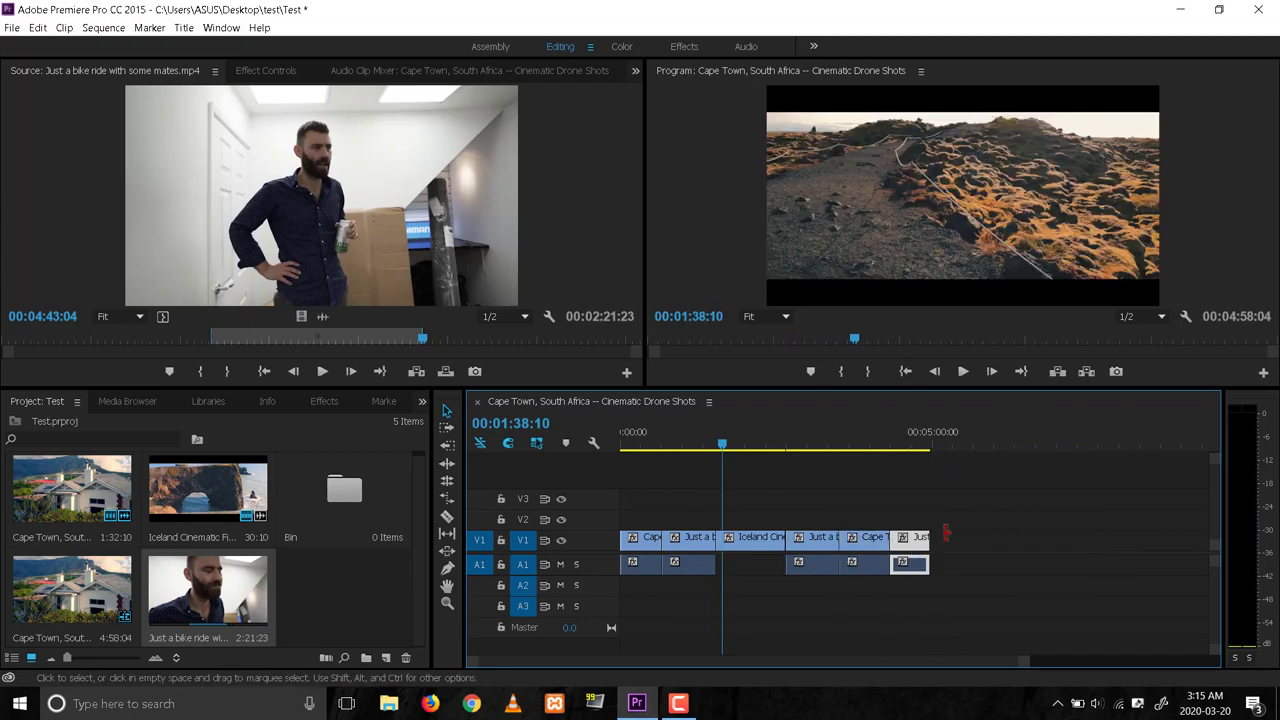
{"action": "mouse_move", "coordinate": [722, 448]}
{"action": "left_mouse_down"}
{"action": "mouse_move", "coordinate": [533, 455]}
{"action": "mouse_move", "coordinate": [898, 472]}
{"action": "mouse_move", "coordinate": [560, 378]}
{"action": "left_mouse_up"}
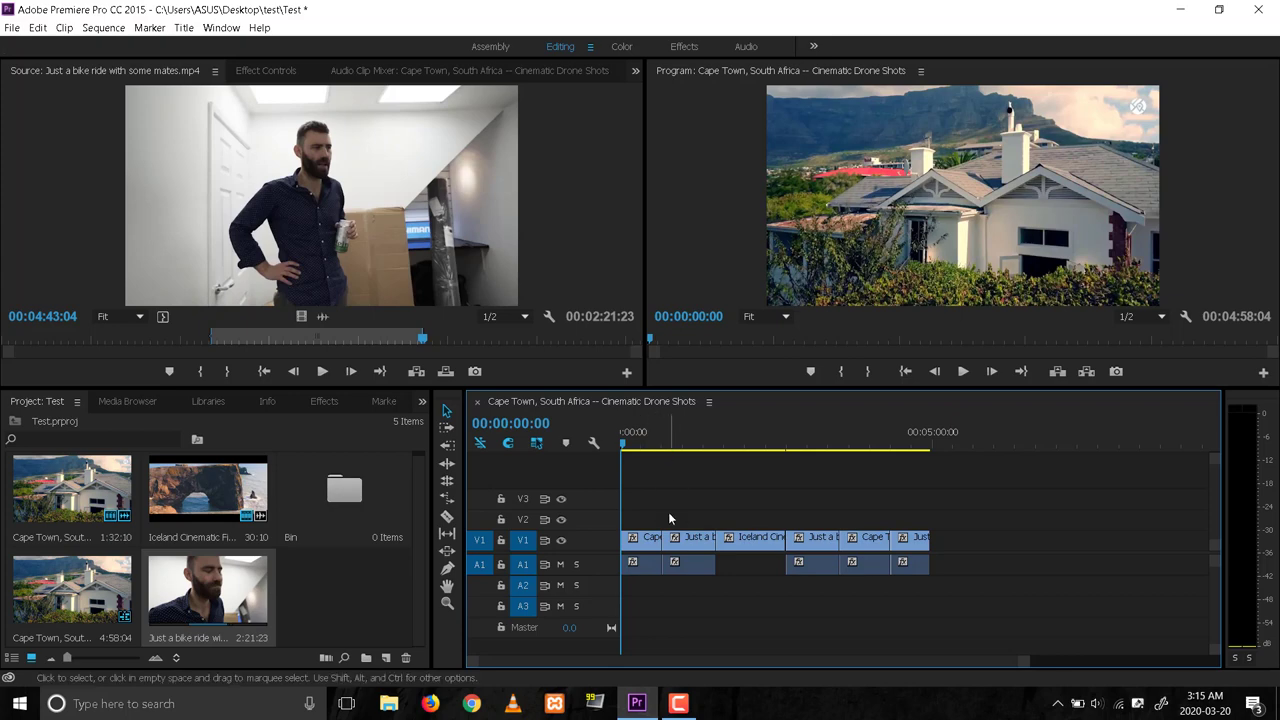
{"action": "left_click_drag", "start_coordinate": [624, 448], "coordinate": [658, 451]}
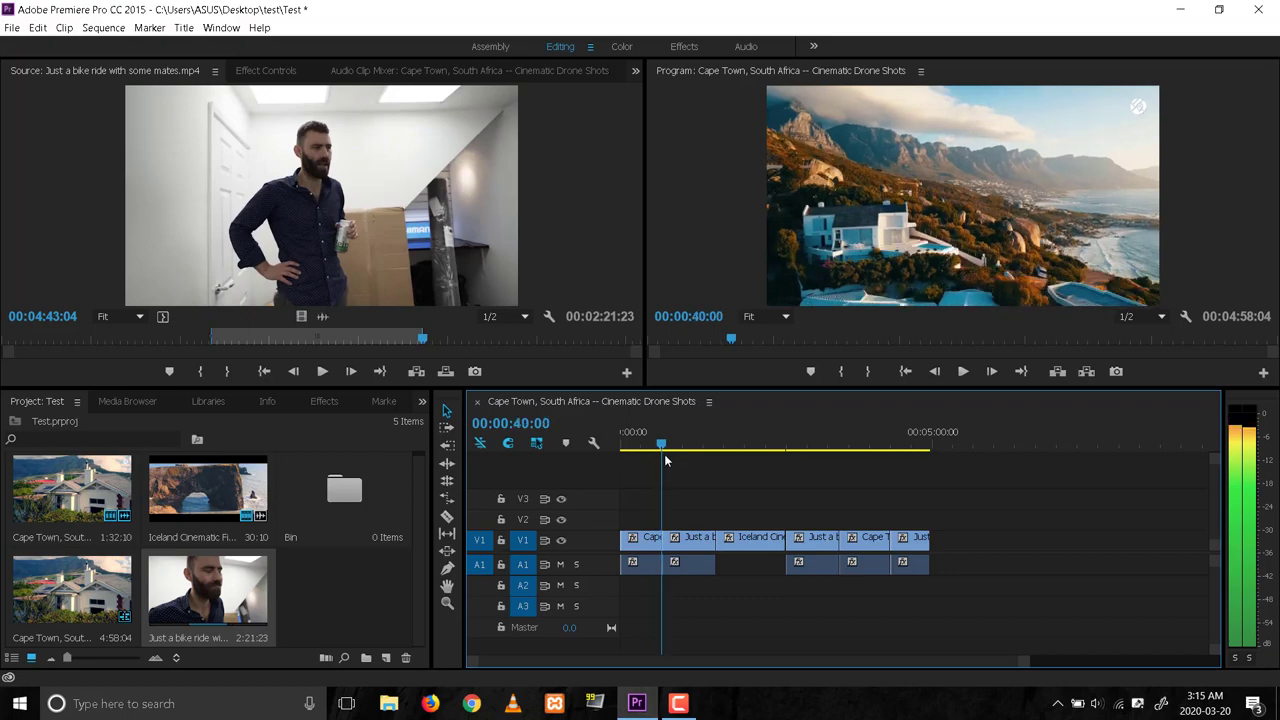
{"action": "left_click_drag", "start_coordinate": [665, 455], "coordinate": [667, 456]}
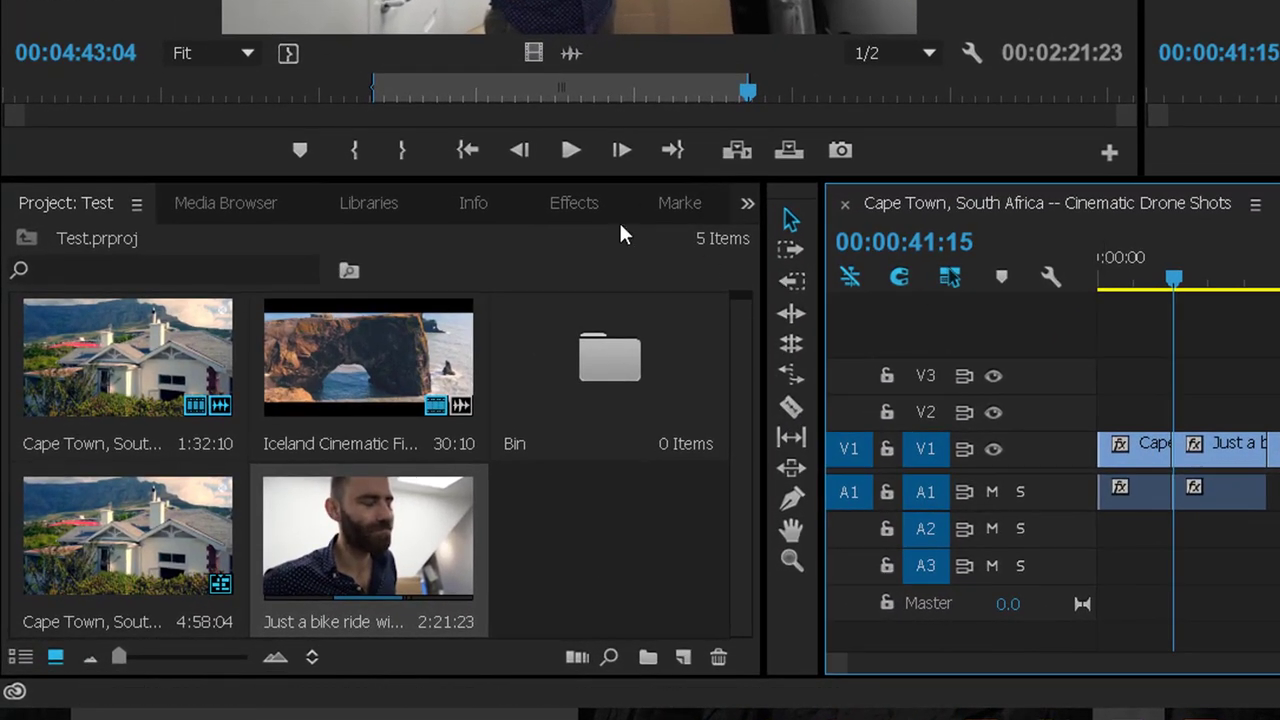
Apply the 3D Motion Cube Spin transition at the first V1 cut, Cape Town to bike ride.
{"action": "left_click", "coordinate": [519, 273]}
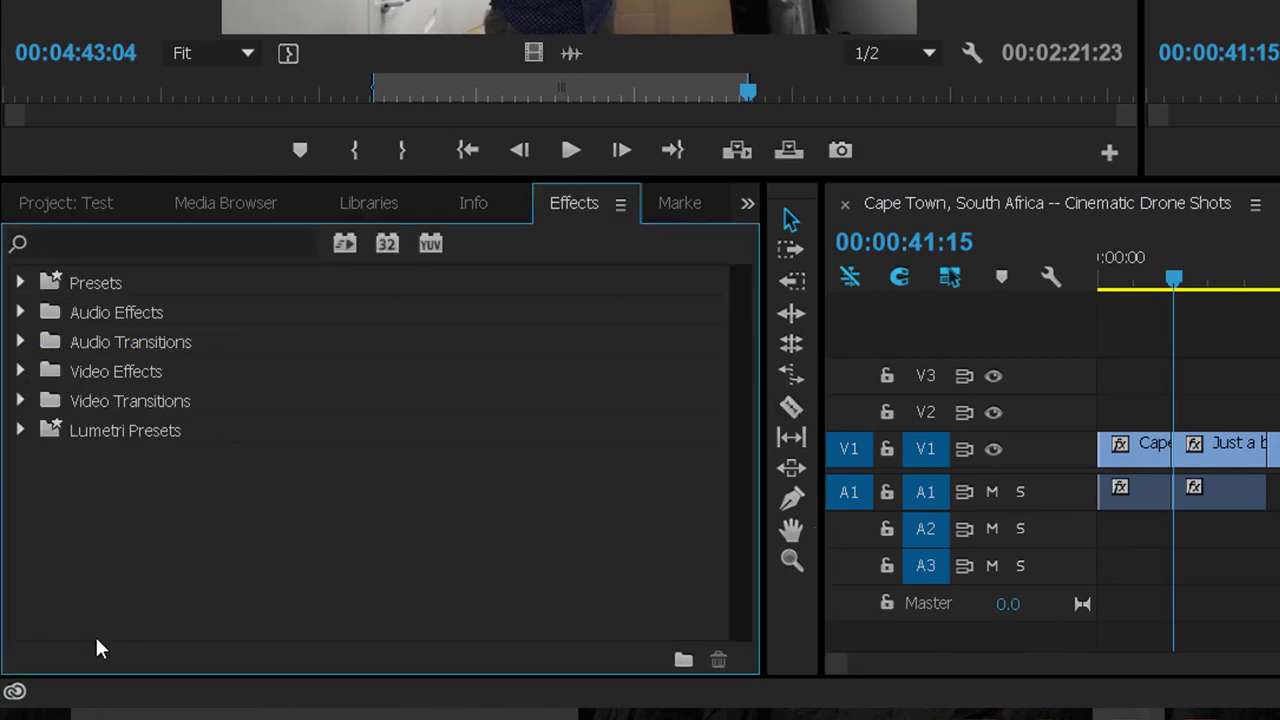
{"action": "left_click", "coordinate": [21, 401]}
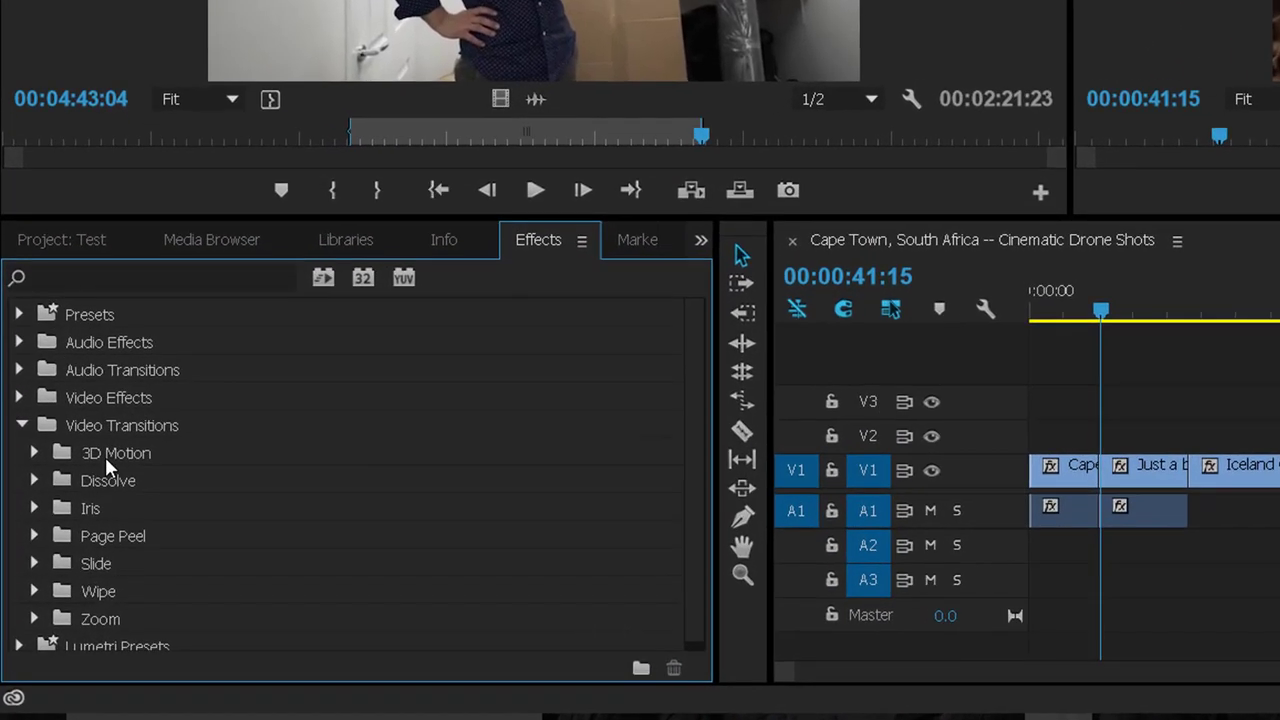
{"action": "left_click", "coordinate": [35, 454]}
{"action": "left_click", "coordinate": [35, 536]}
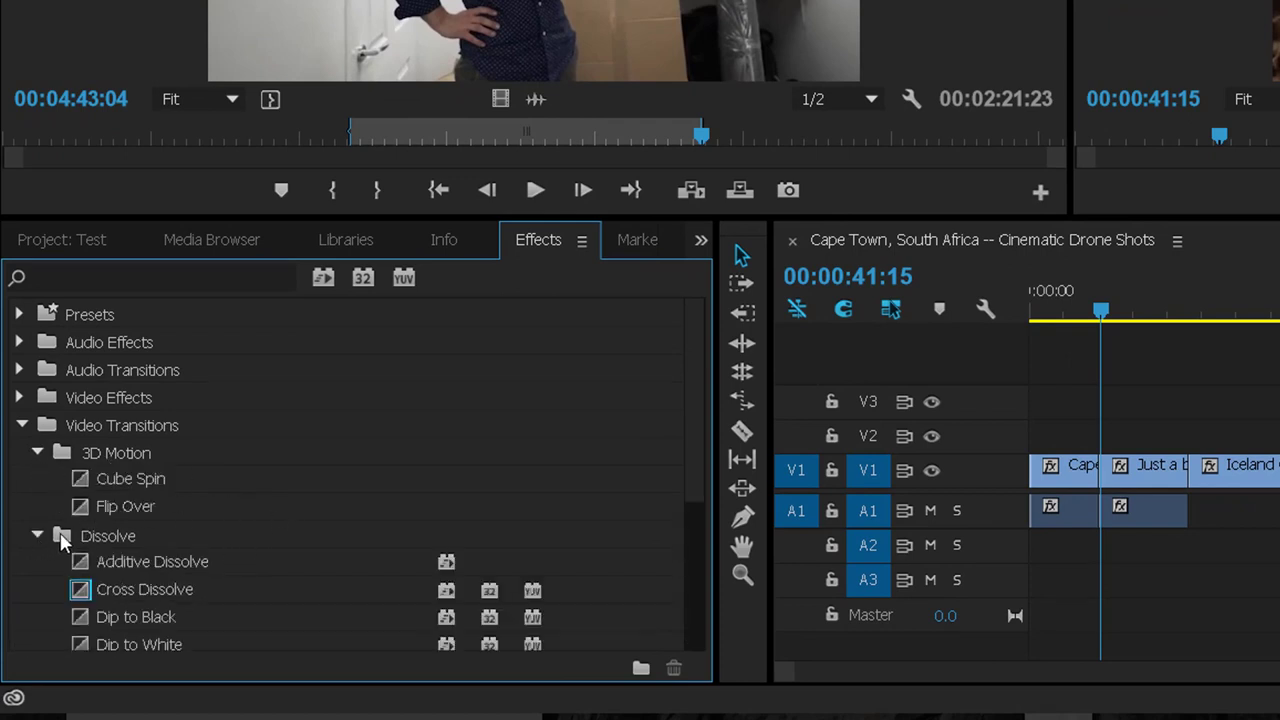
{"action": "scroll", "coordinate": [157, 543], "scroll_direction": "down", "scroll_amount": 1}
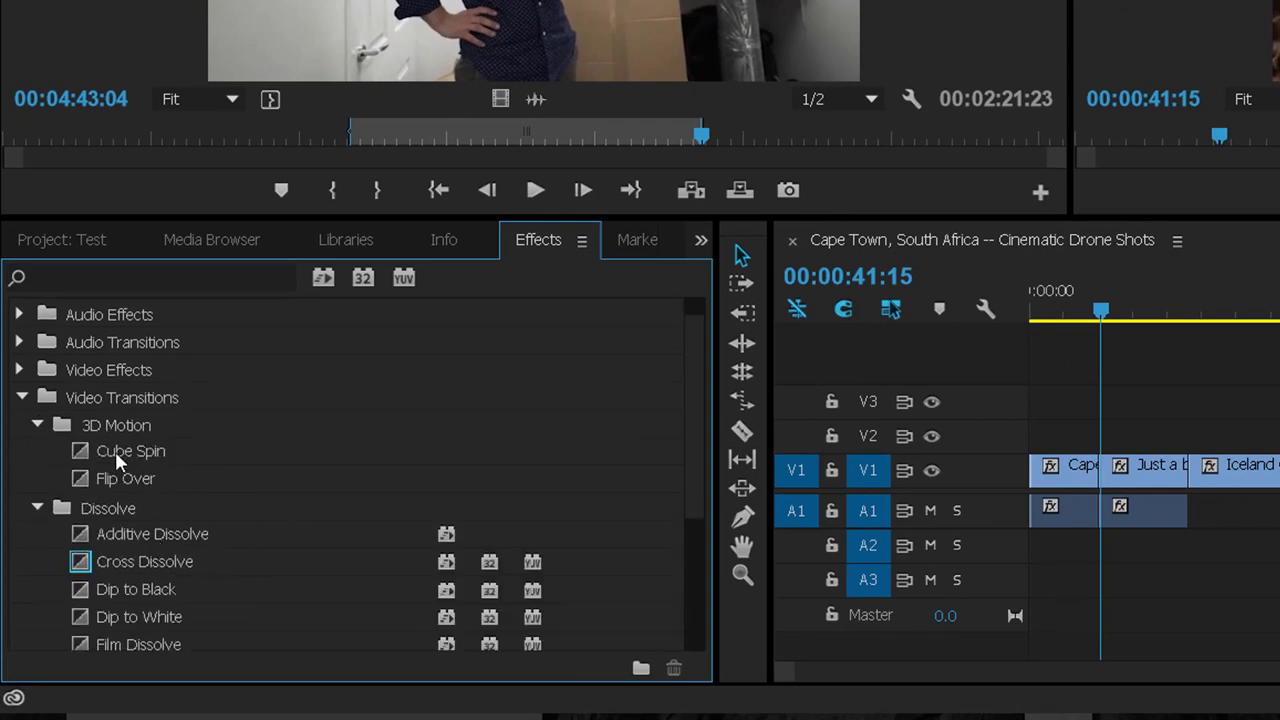
{"action": "left_click_drag", "start_coordinate": [115, 451], "coordinate": [1110, 485]}
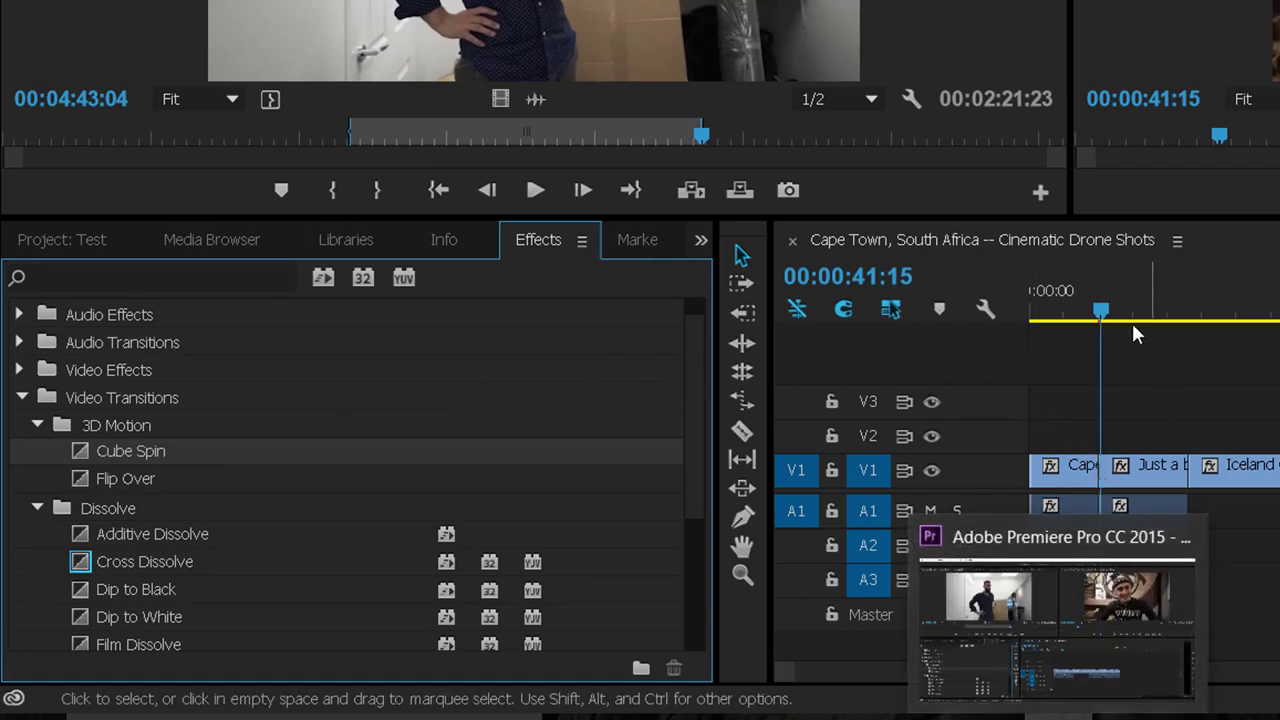
Play back from just before the first cut to preview the Cube Spin transition.
{"action": "left_click_drag", "start_coordinate": [1101, 312], "coordinate": [1094, 312]}
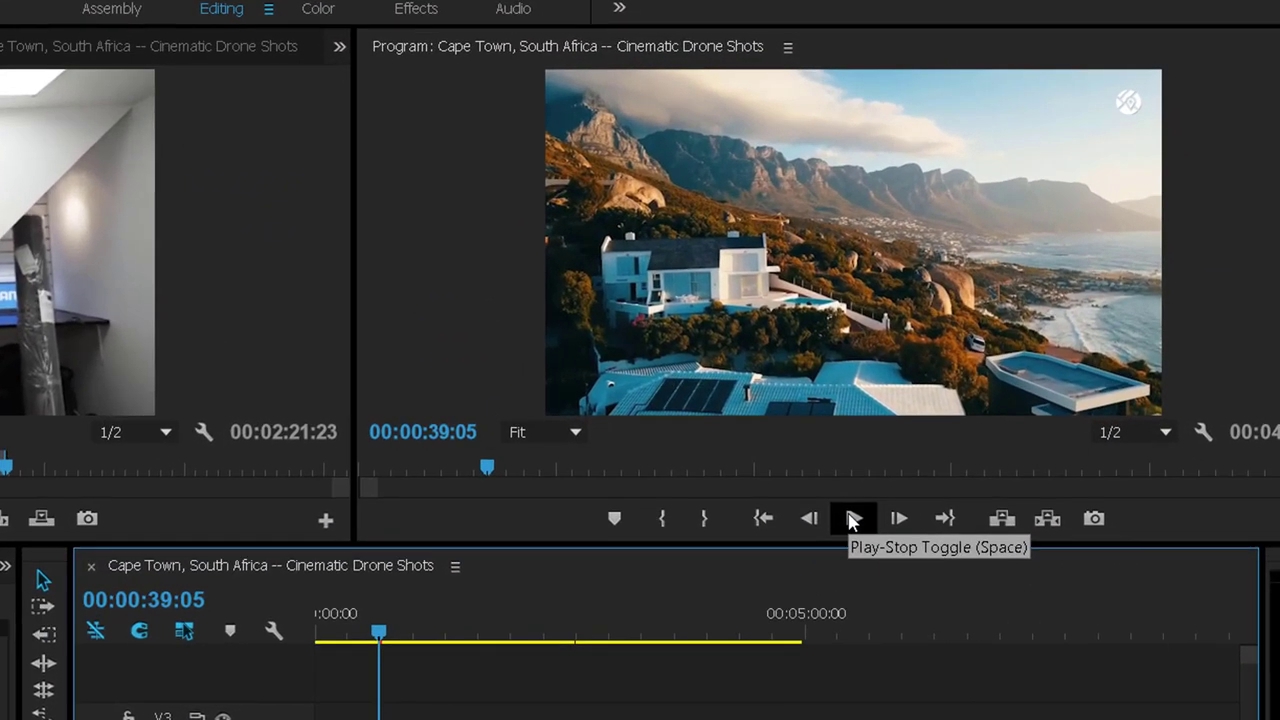
{"action": "left_click", "coordinate": [882, 480]}
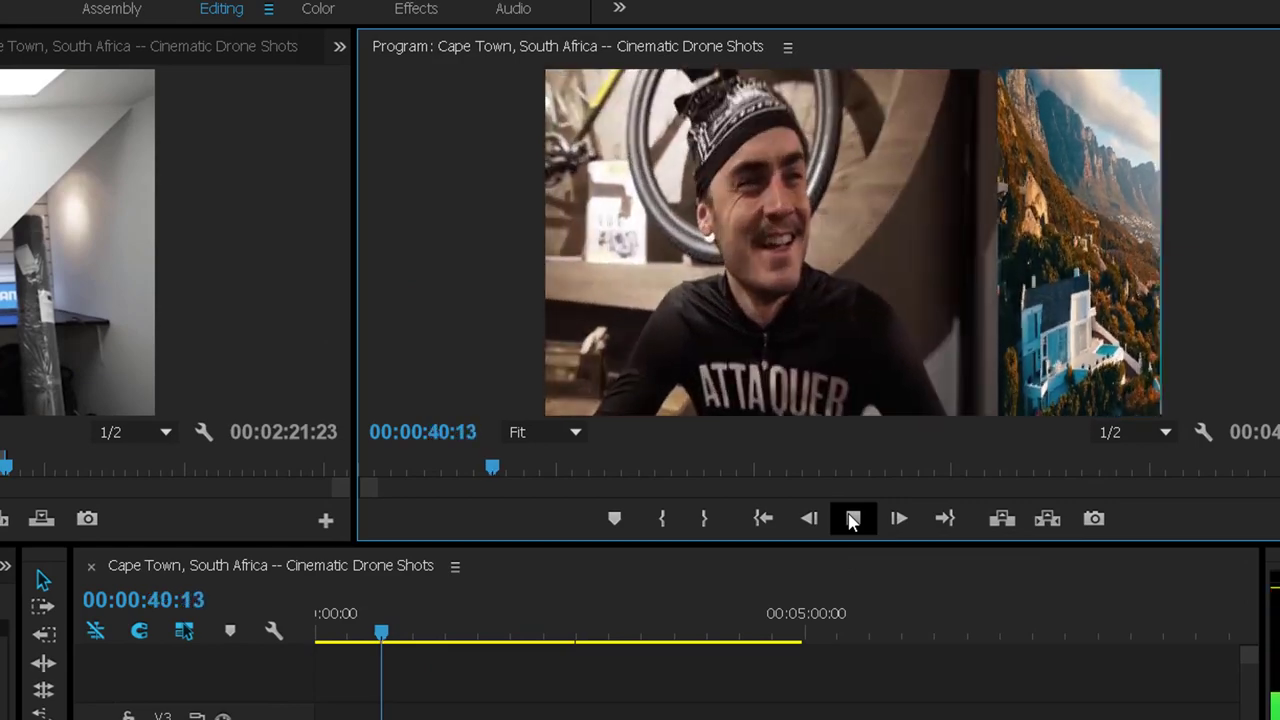
{"action": "left_click", "coordinate": [853, 519]}
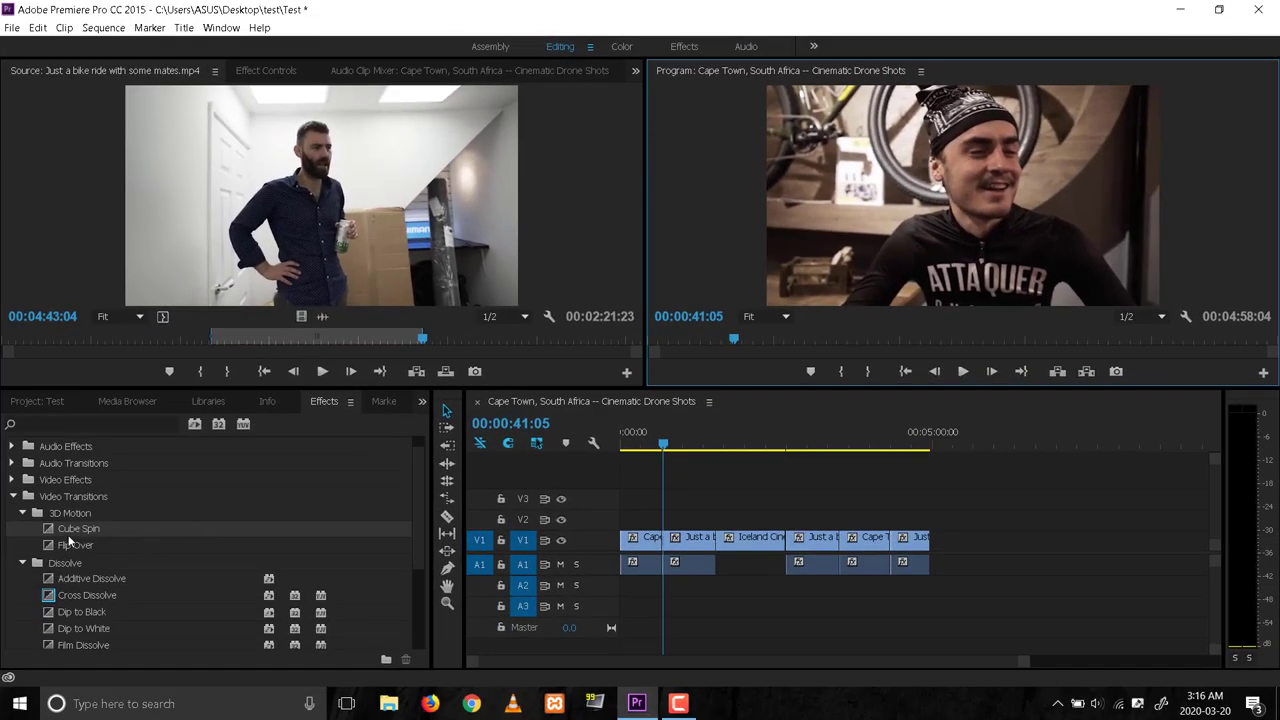
Try dropping the Flip Over and Dip to Black transitions onto sequence cuts.
{"action": "scroll", "coordinate": [213, 550], "scroll_direction": "down", "scroll_amount": 1}
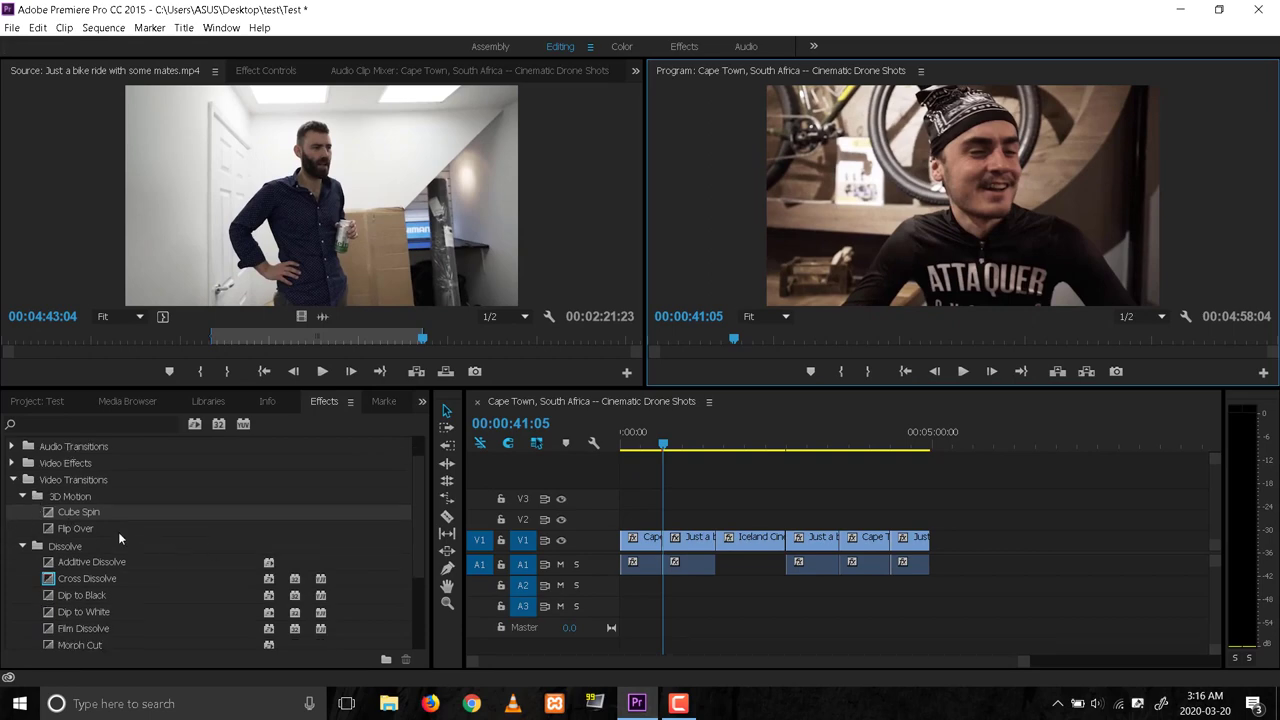
{"action": "left_click_drag", "start_coordinate": [78, 537], "coordinate": [721, 553]}
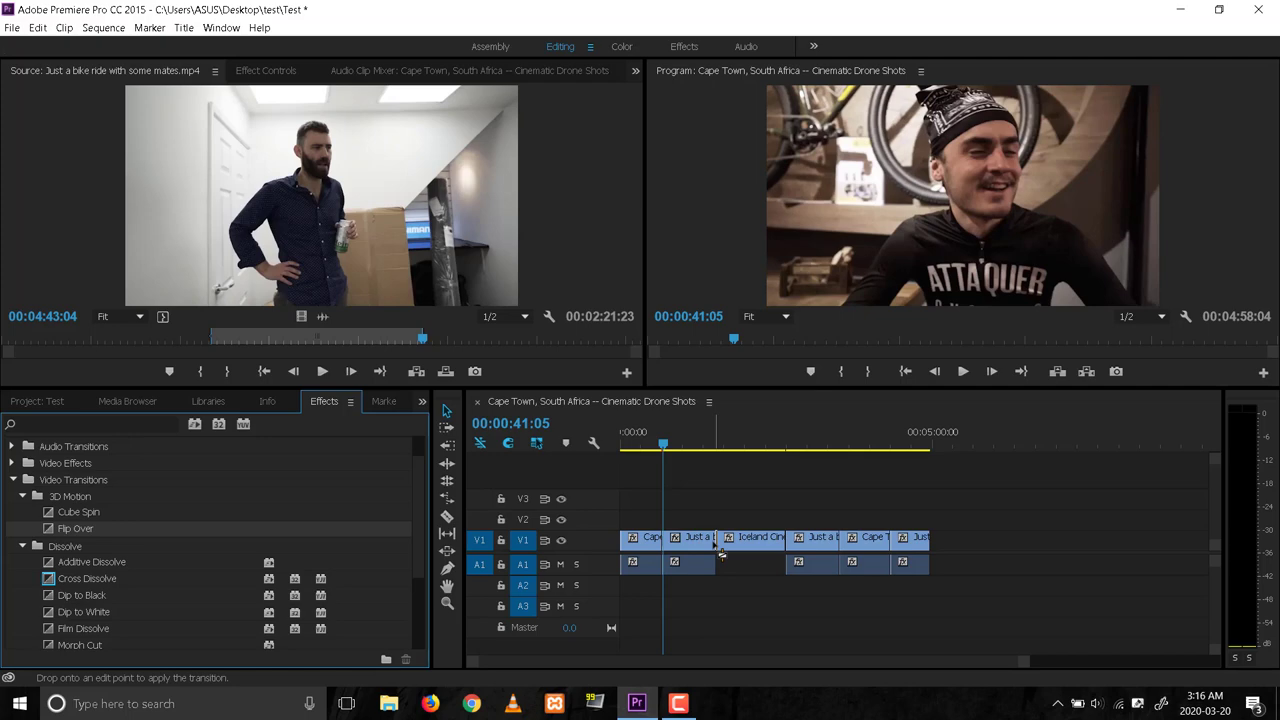
{"action": "left_click_drag", "start_coordinate": [721, 553], "coordinate": [227, 631]}
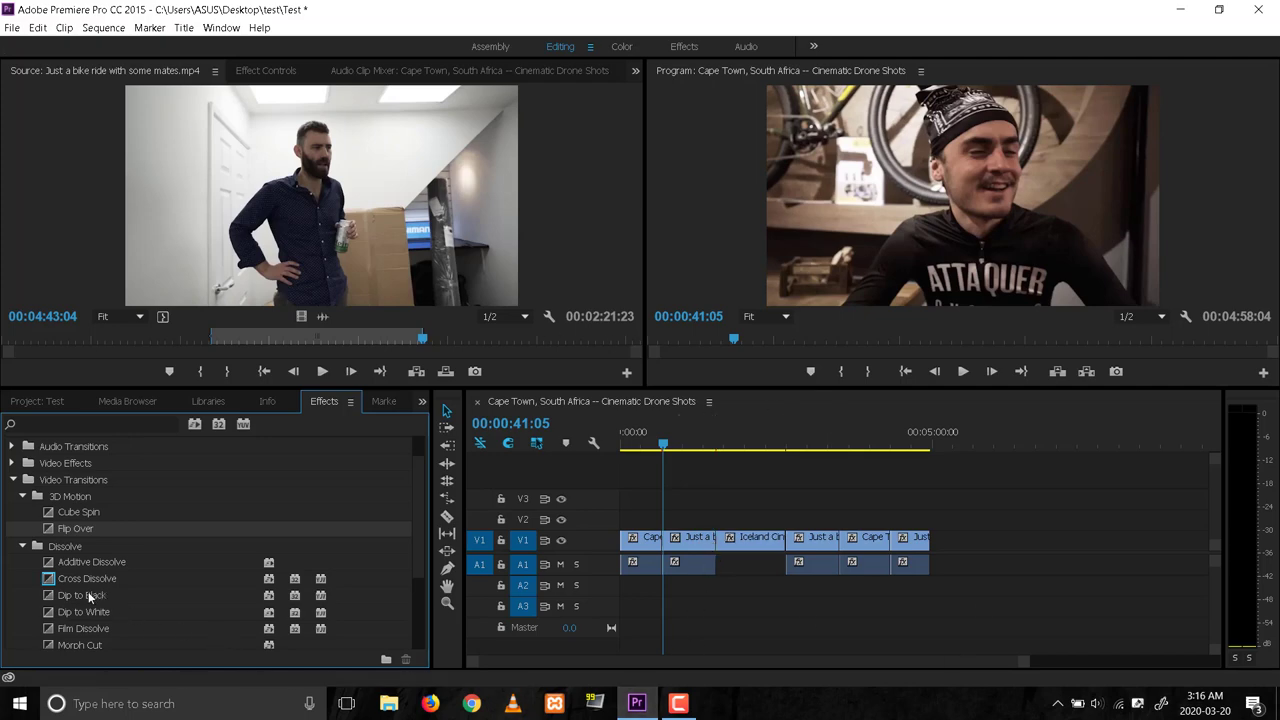
{"action": "mouse_move", "coordinate": [71, 599]}
{"action": "left_mouse_down"}
{"action": "mouse_move", "coordinate": [840, 545]}
{"action": "mouse_move", "coordinate": [704, 505]}
{"action": "left_mouse_up"}
Apply Band Wipe and Barn Doors from the Wipe folder at later V1 cuts.
{"action": "scroll", "coordinate": [104, 618], "scroll_direction": "down", "scroll_amount": 3}
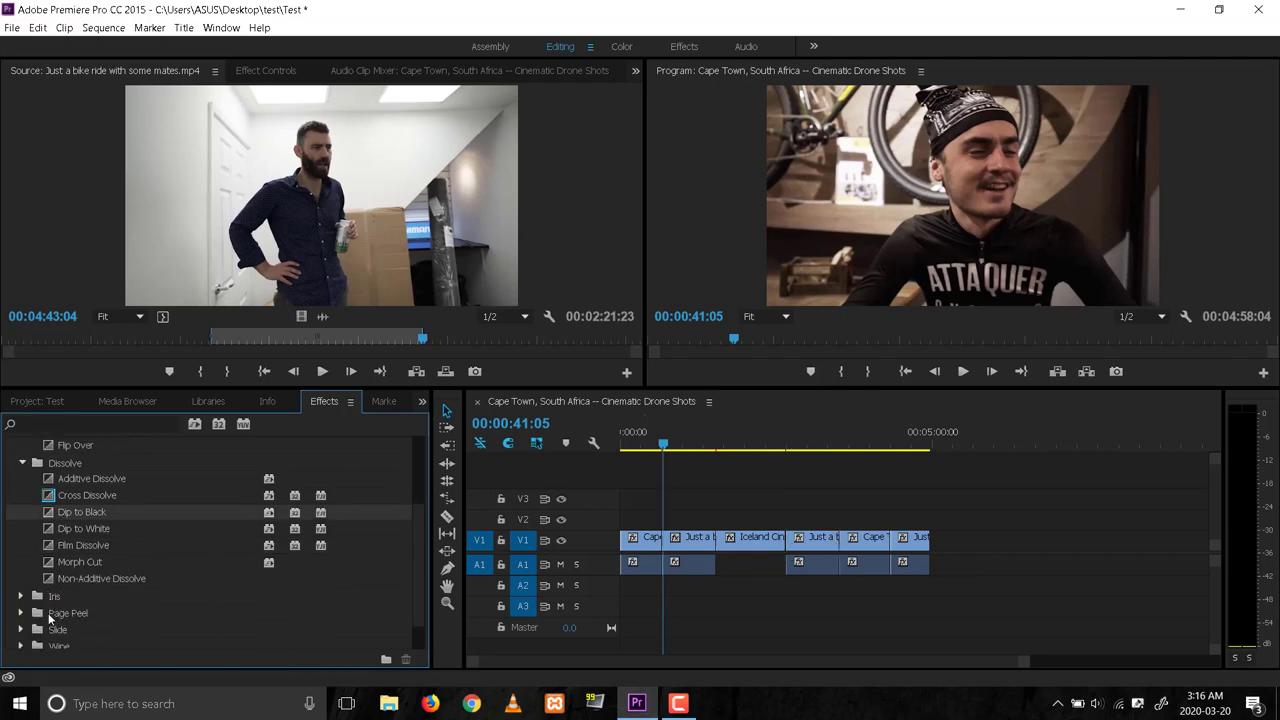
{"action": "scroll", "coordinate": [45, 621], "scroll_direction": "down", "scroll_amount": 1}
{"action": "left_click", "coordinate": [24, 608]}
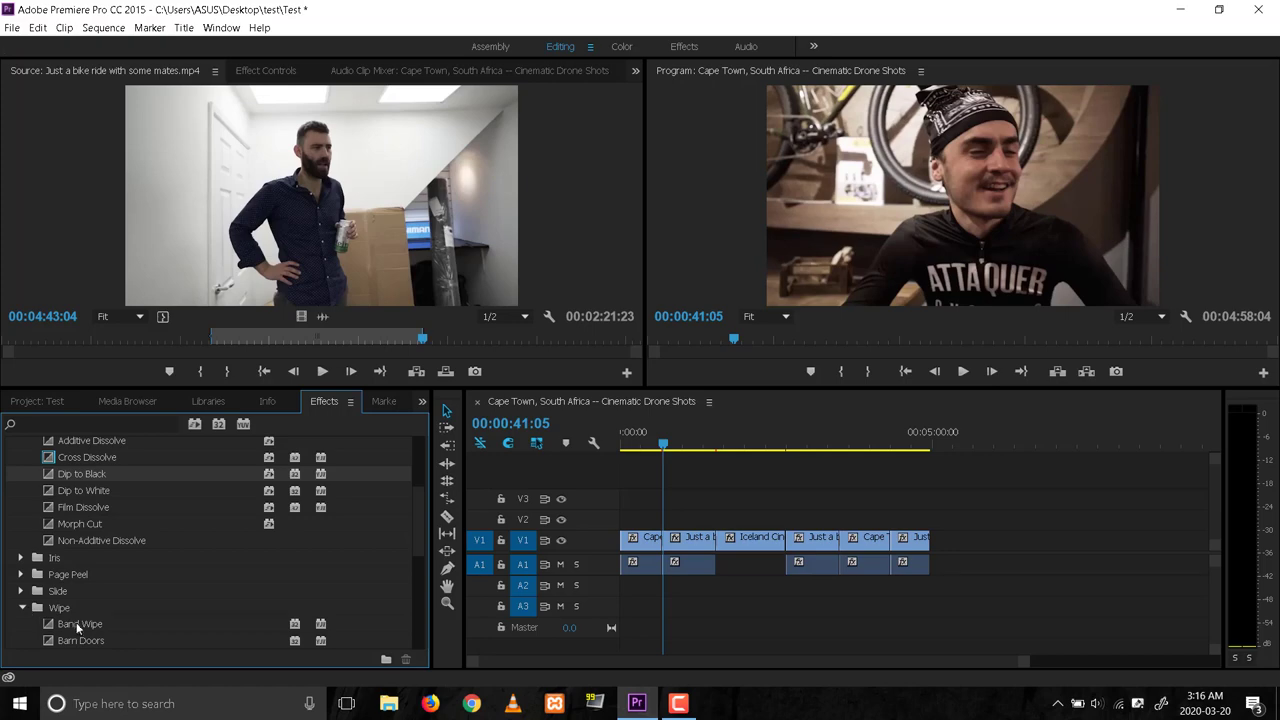
{"action": "left_click_drag", "start_coordinate": [78, 627], "coordinate": [711, 520]}
{"action": "left_click_drag", "start_coordinate": [851, 557], "coordinate": [892, 540]}
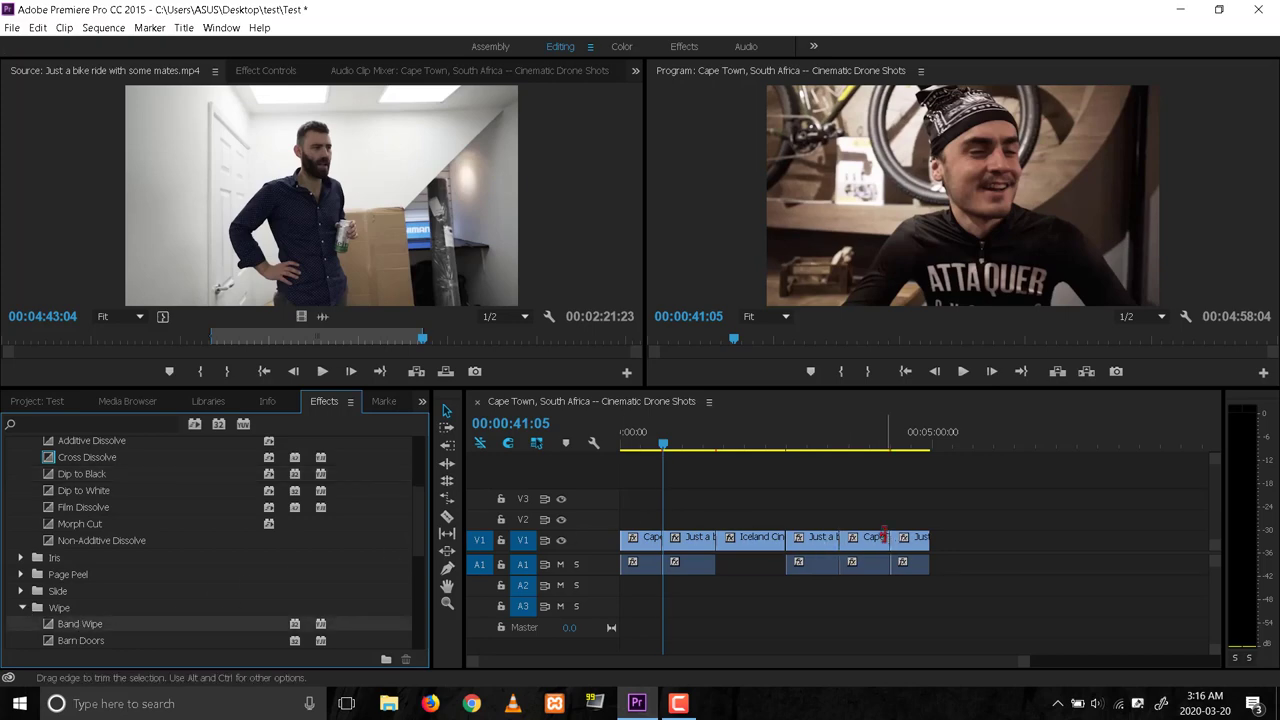
{"action": "left_click", "coordinate": [66, 640]}
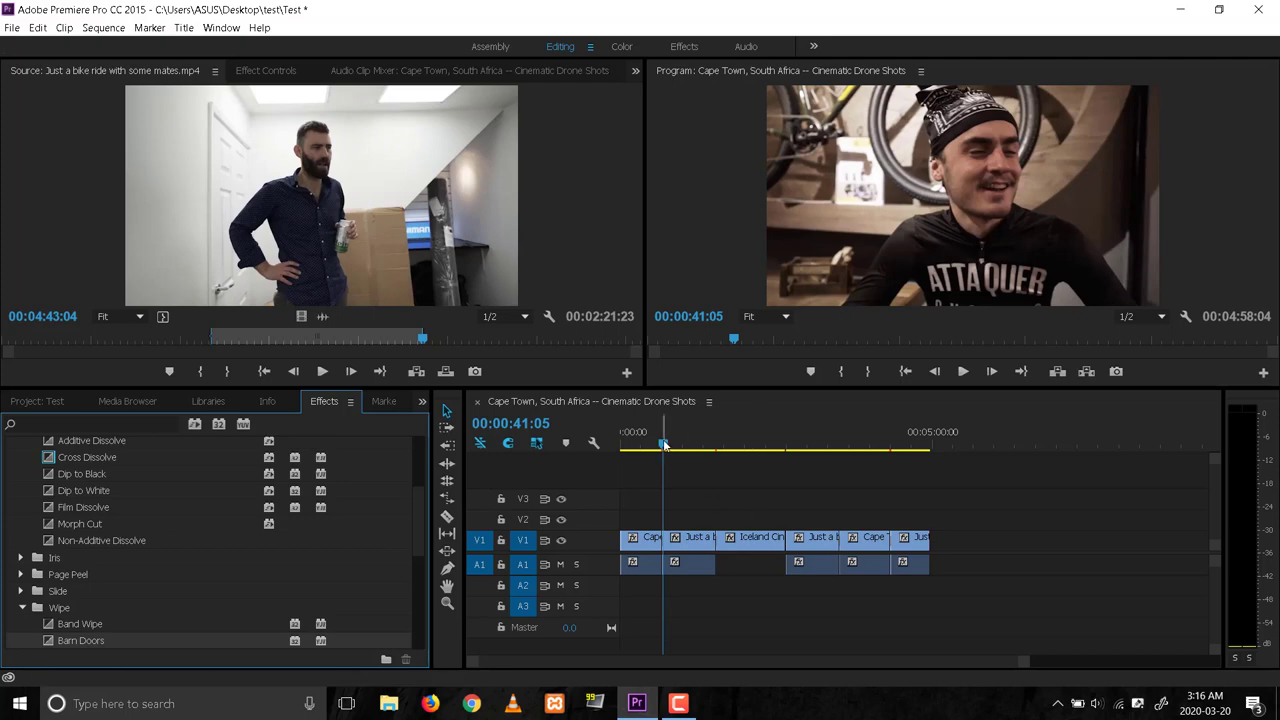
Play the sequence from 0:39, 1:28 and 2:32 to review the Cube Spin and wipe transitions.
{"action": "left_click_drag", "start_coordinate": [663, 447], "coordinate": [660, 447]}
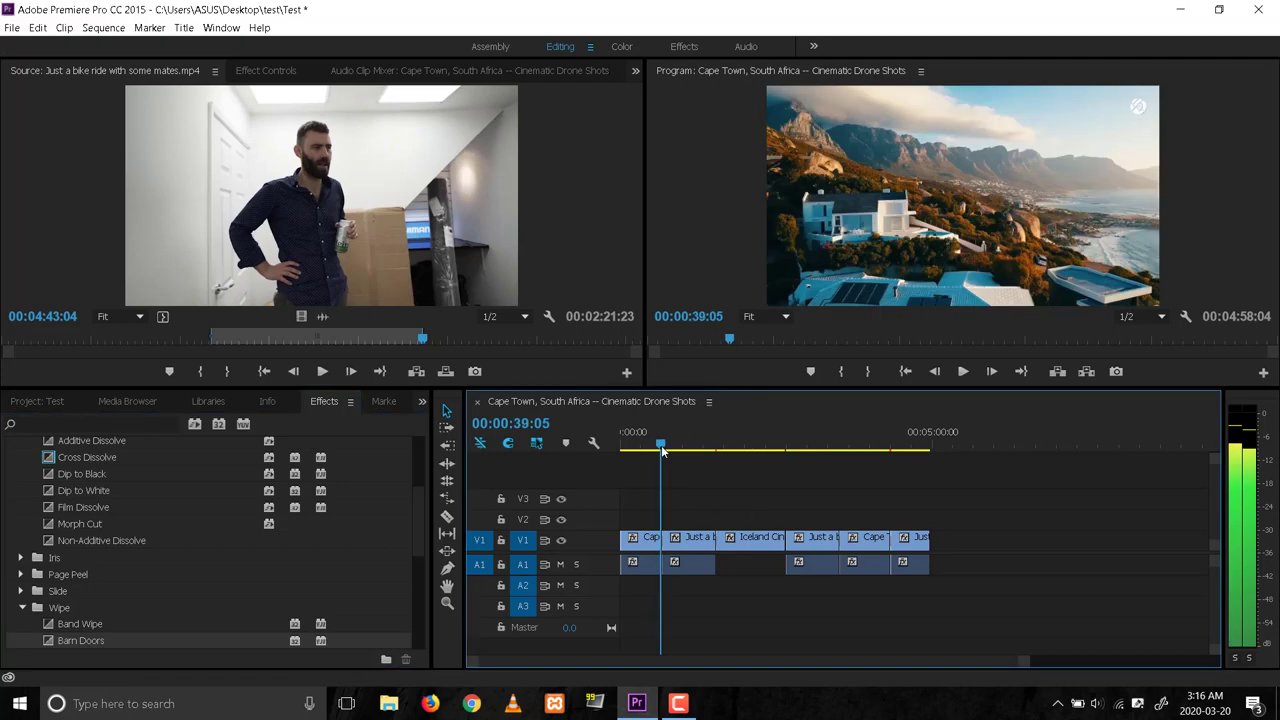
{"action": "left_click", "coordinate": [964, 372]}
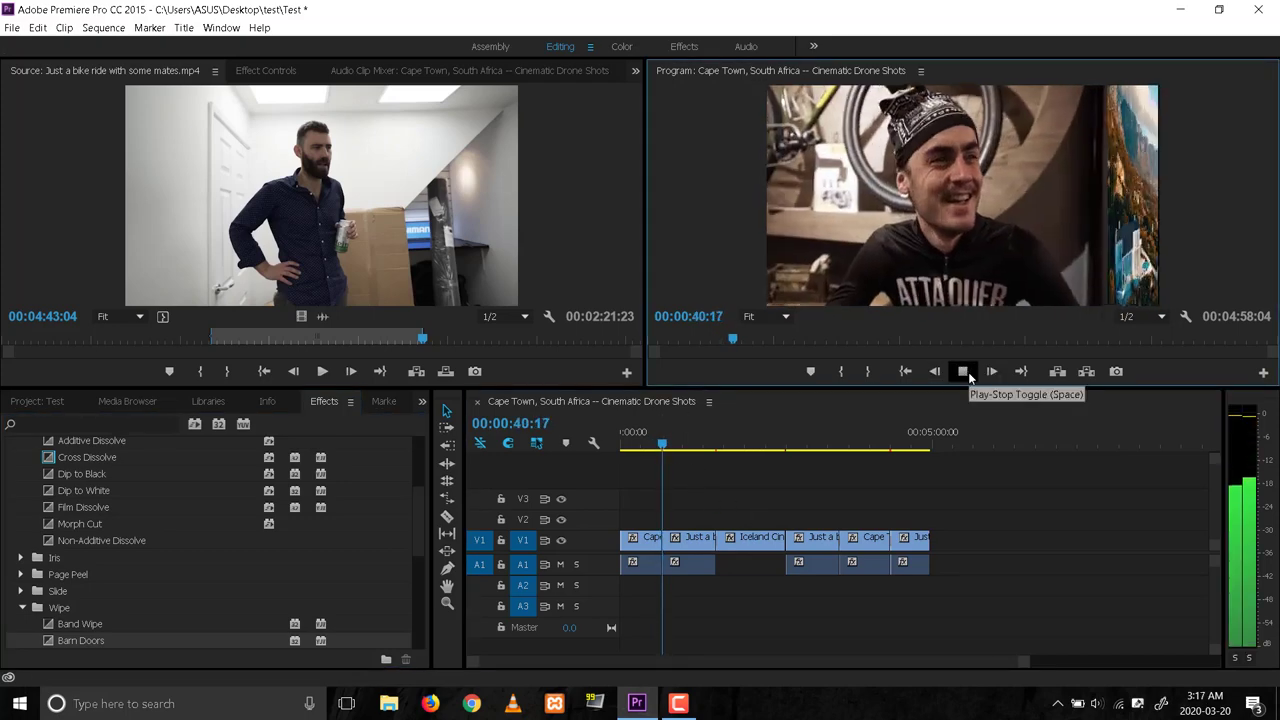
{"action": "left_click", "coordinate": [712, 445]}
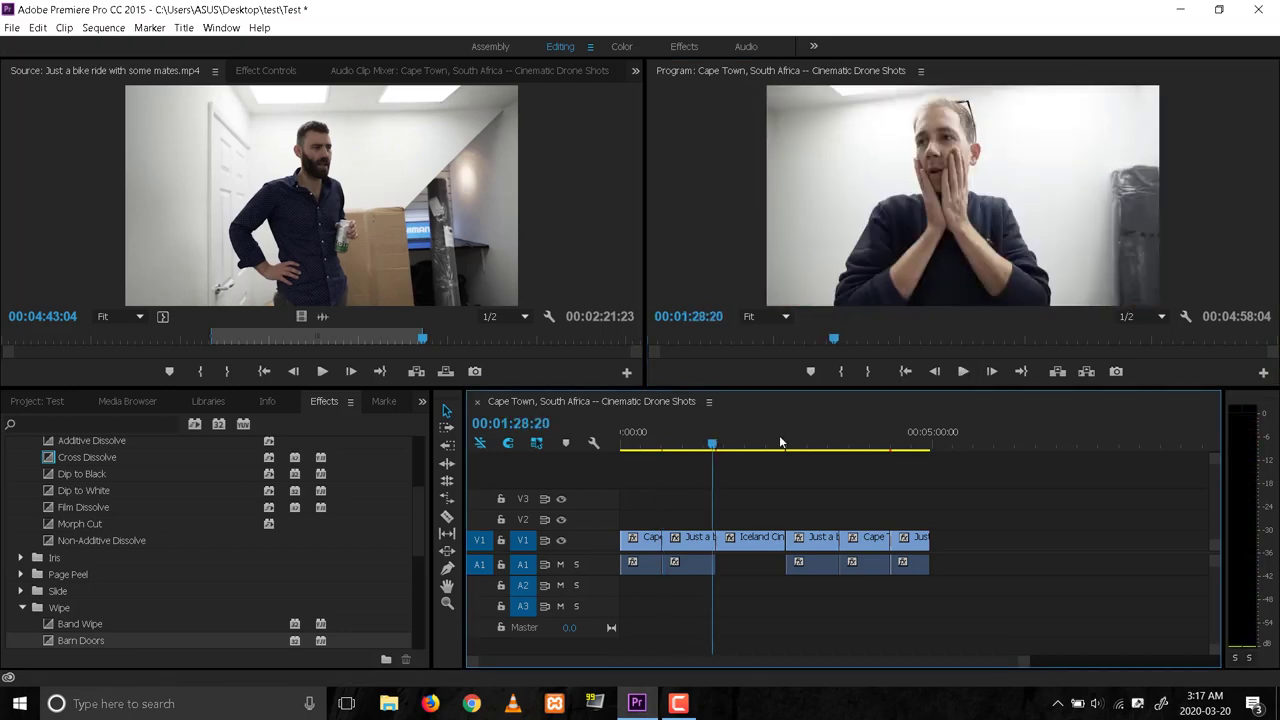
{"action": "left_click", "coordinate": [961, 372]}
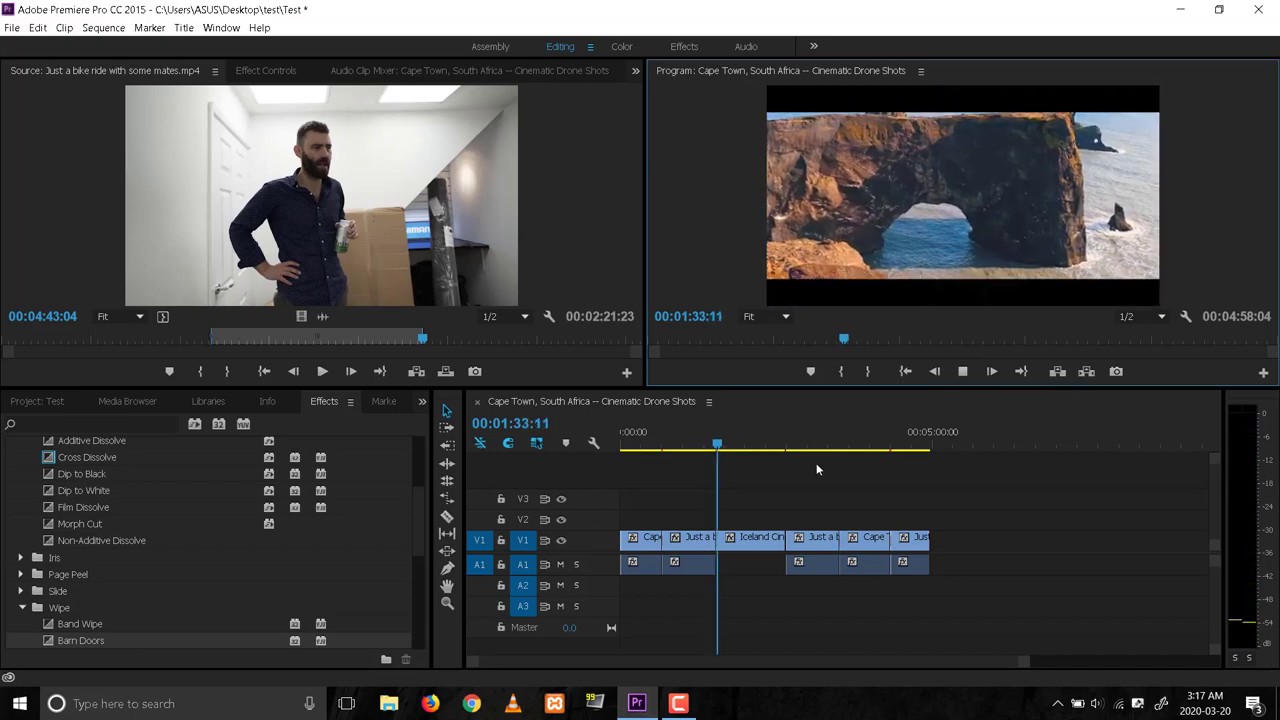
{"action": "left_click", "coordinate": [780, 450]}
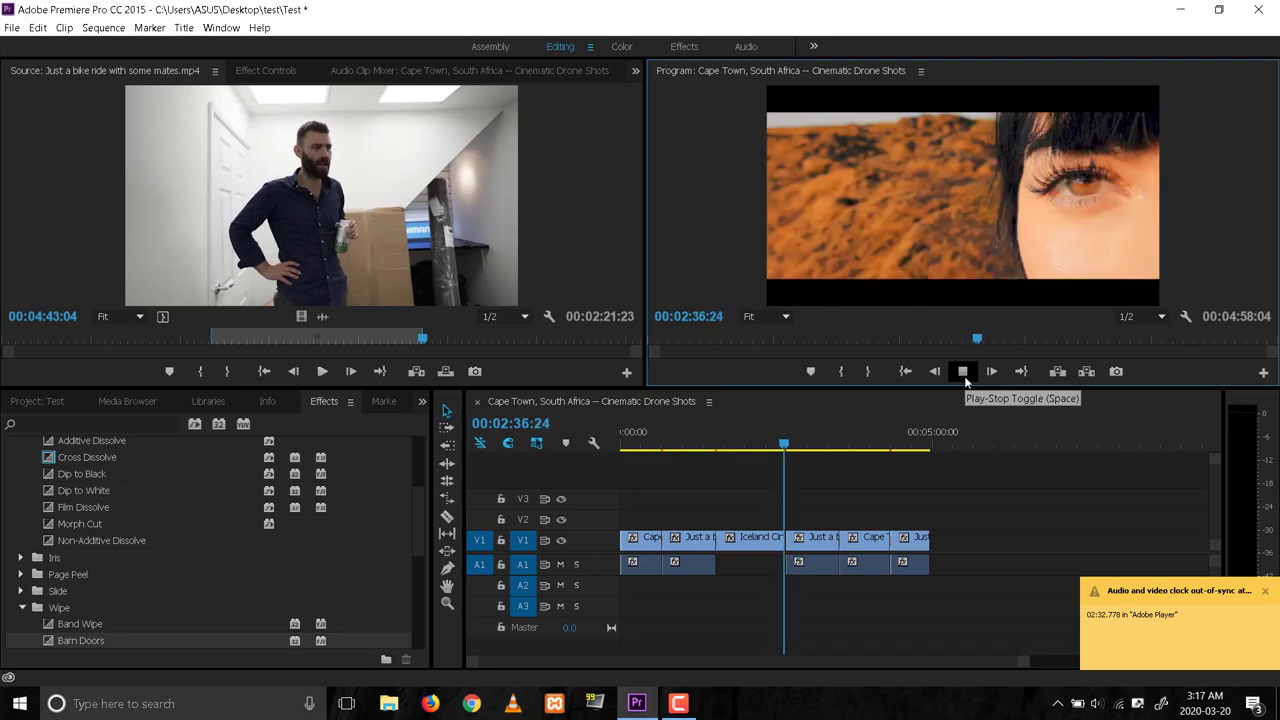
{"action": "left_click", "coordinate": [964, 377]}
{"action": "left_click", "coordinate": [964, 376]}
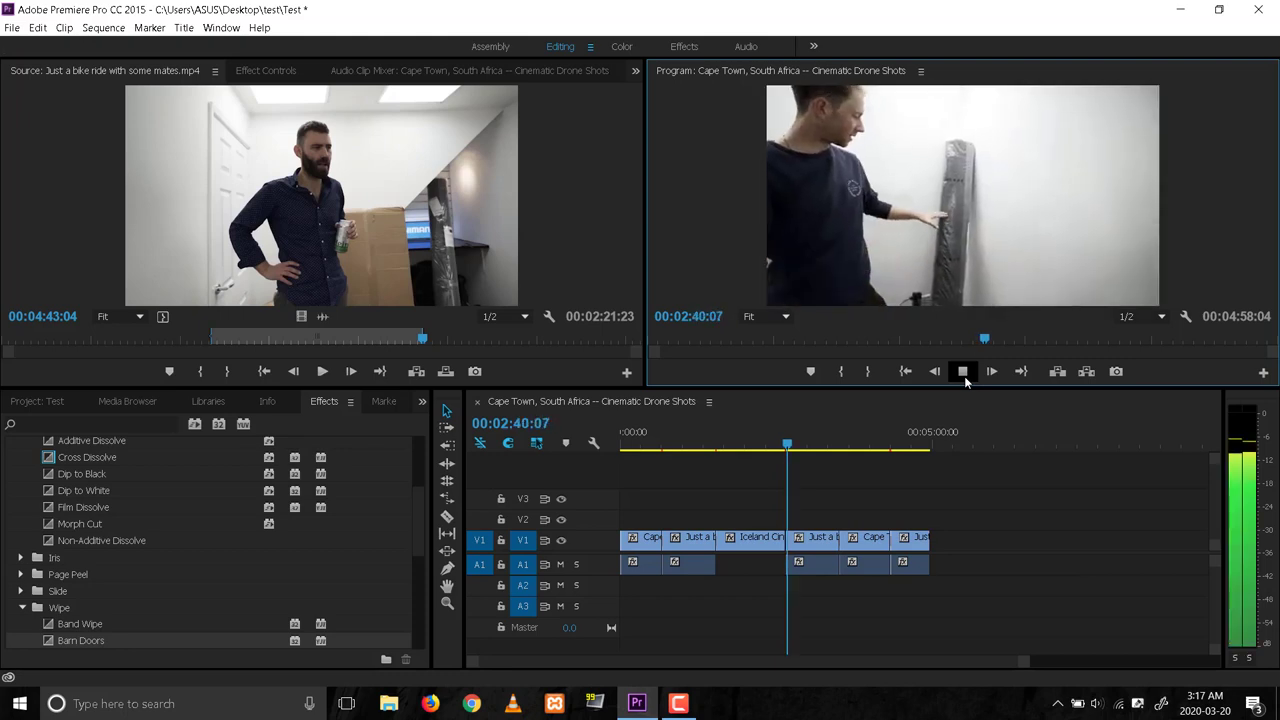
{"action": "left_click", "coordinate": [964, 376]}
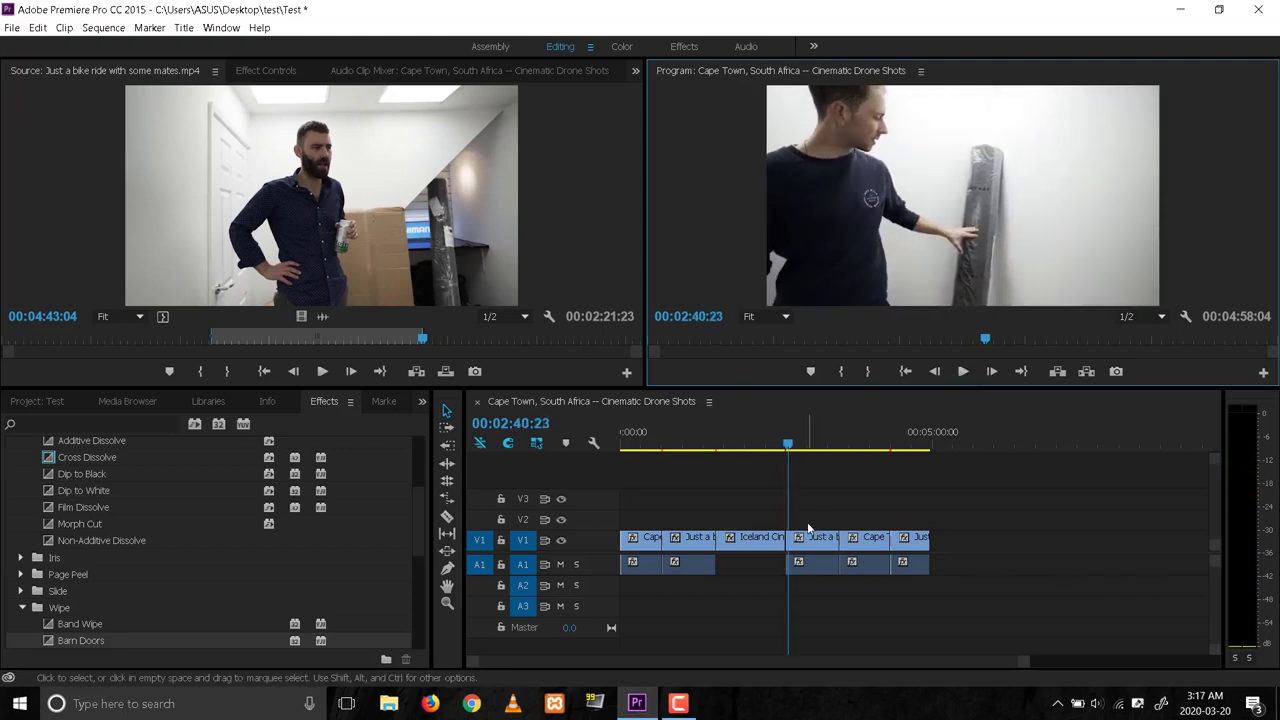
Shift three clips left to close a gap, fit the sequence, and park the playhead at 00:00:13:05.
{"action": "left_click_drag", "start_coordinate": [808, 527], "coordinate": [946, 548]}
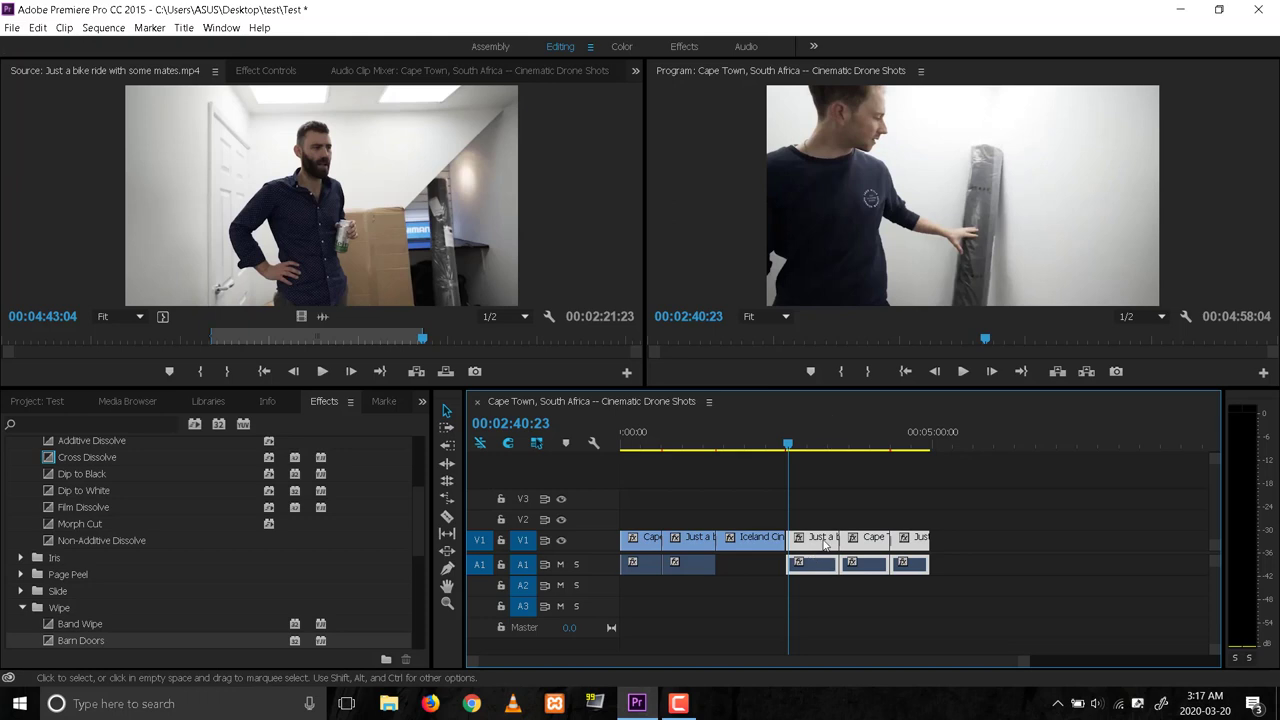
{"action": "left_click_drag", "start_coordinate": [824, 543], "coordinate": [816, 548]}
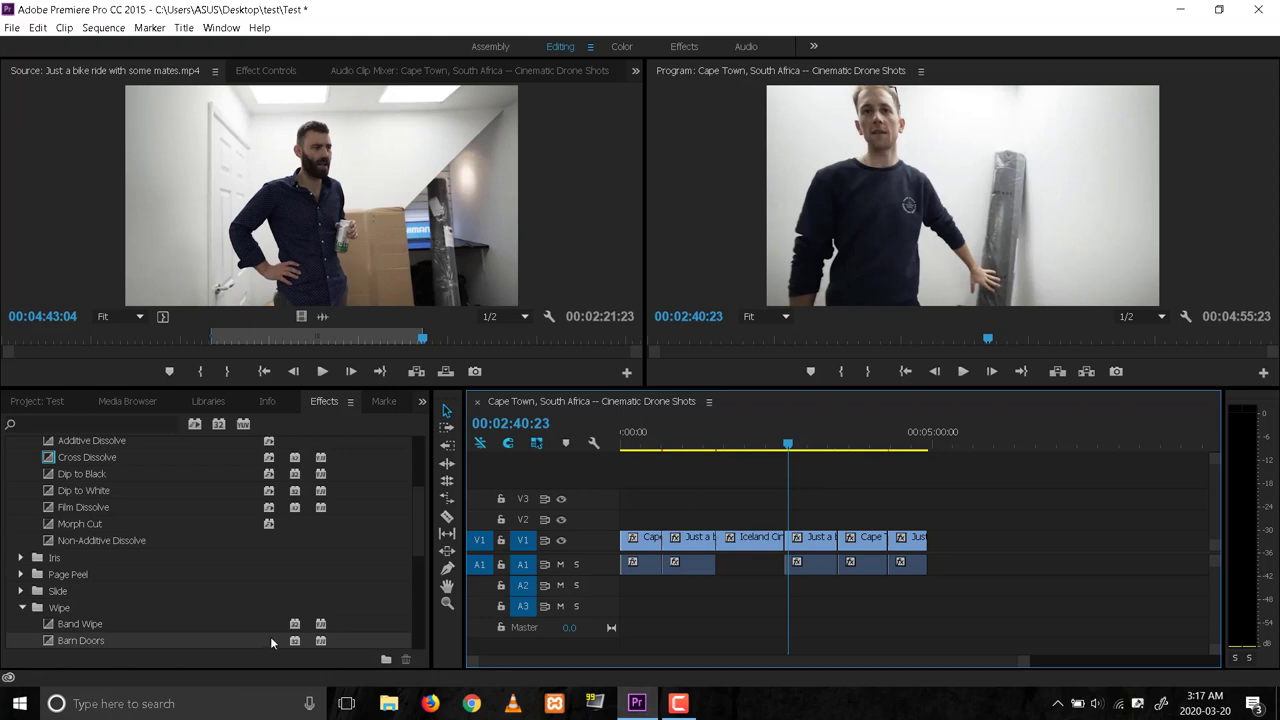
{"action": "key", "text": "backslash"}
{"action": "key", "text": "shift+5"}
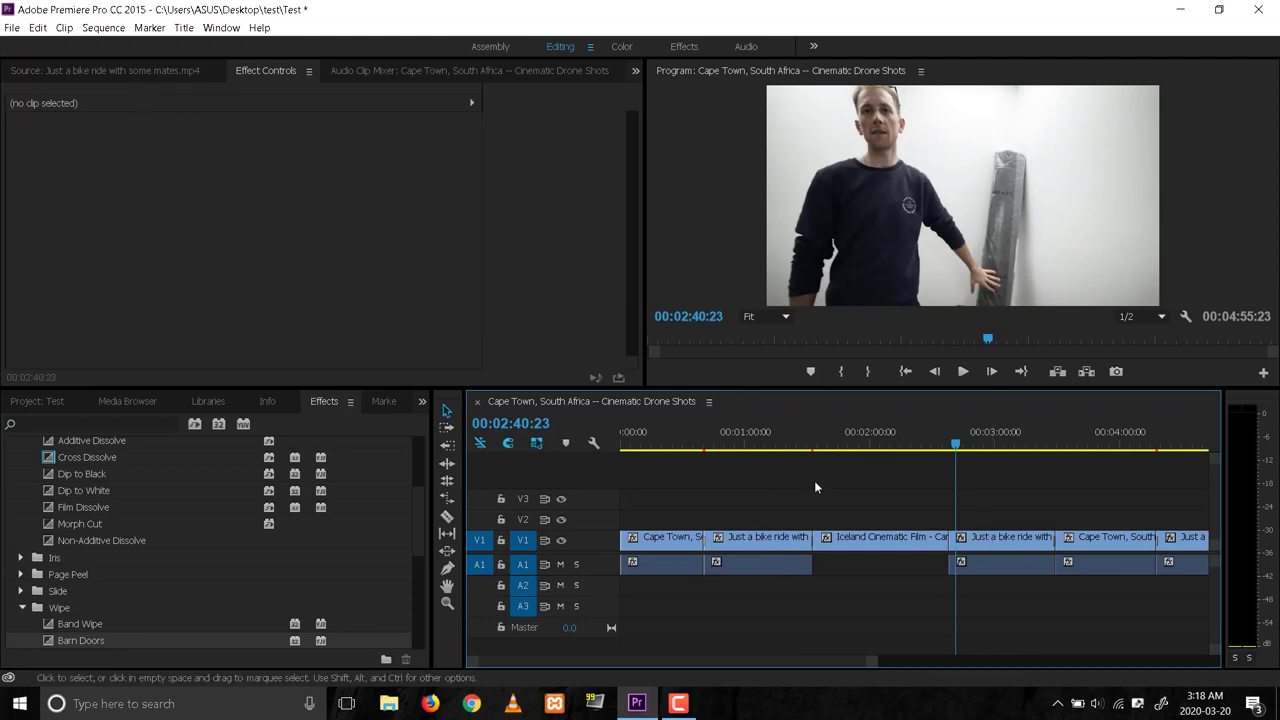
{"action": "left_click", "coordinate": [647, 440]}
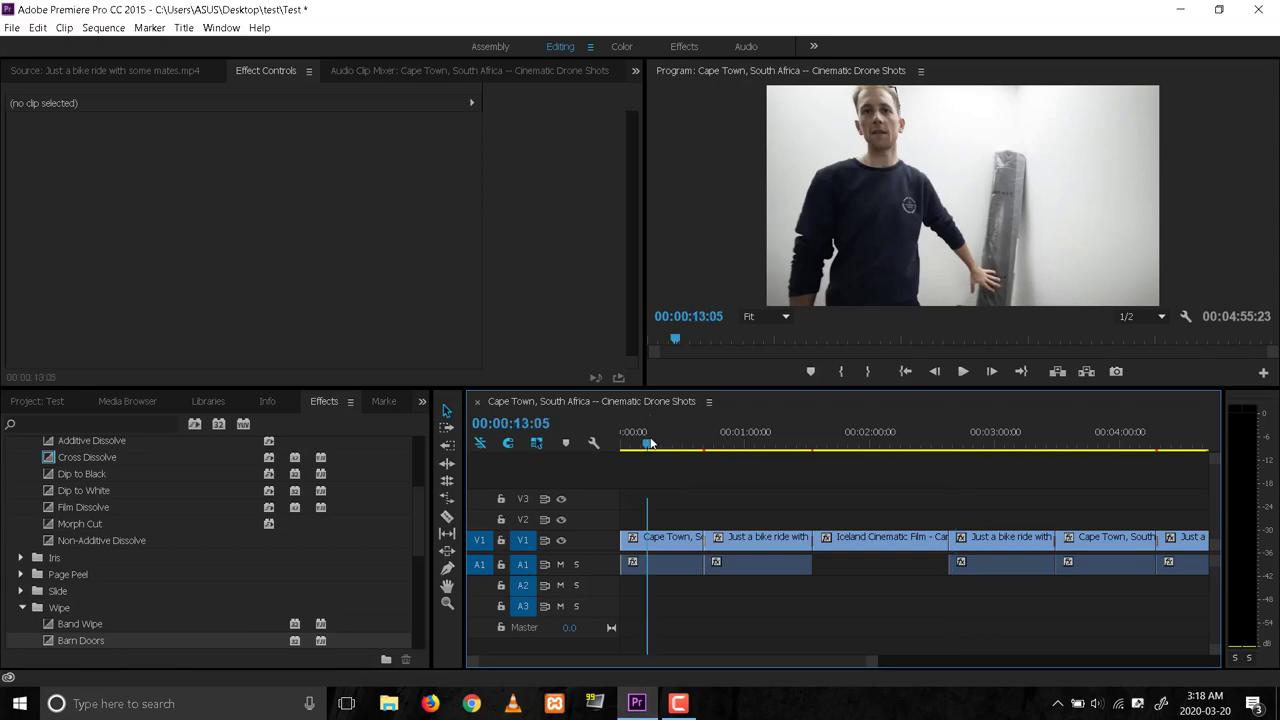
Import fiverr.png from the Pictures folder into the Test project bin.
{"action": "left_click", "coordinate": [26, 404]}
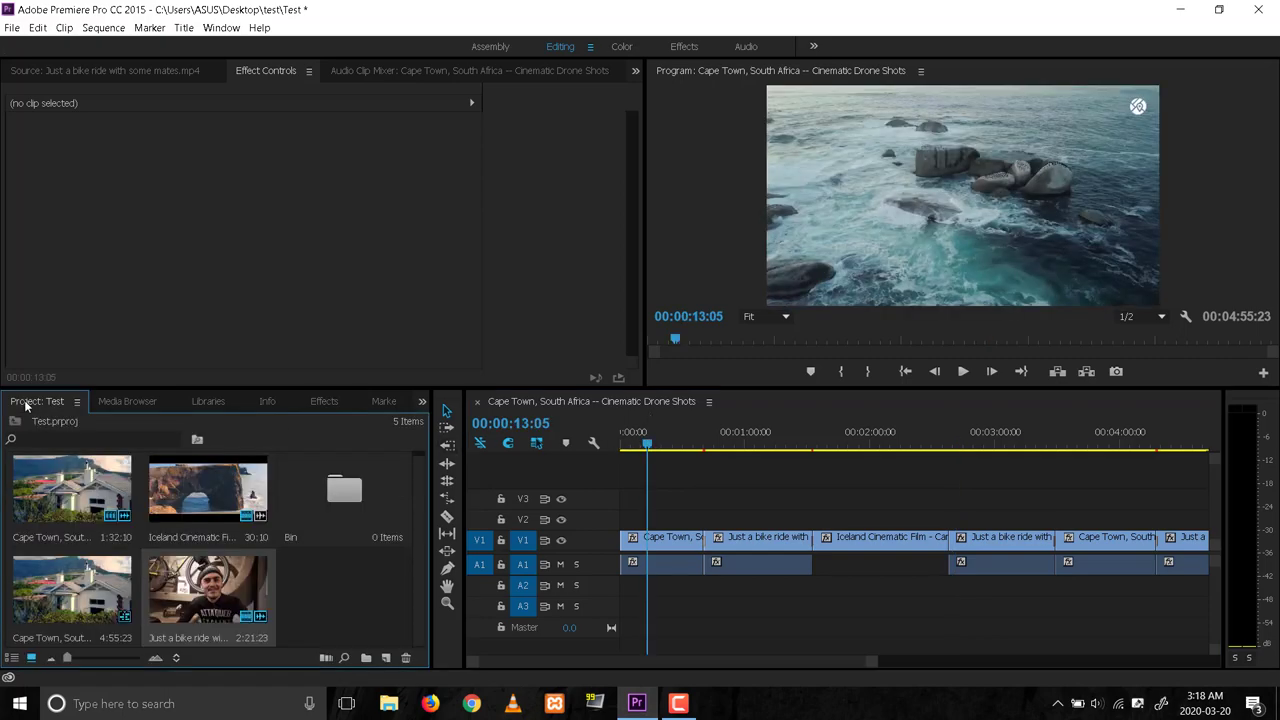
{"action": "double_click", "coordinate": [356, 591]}
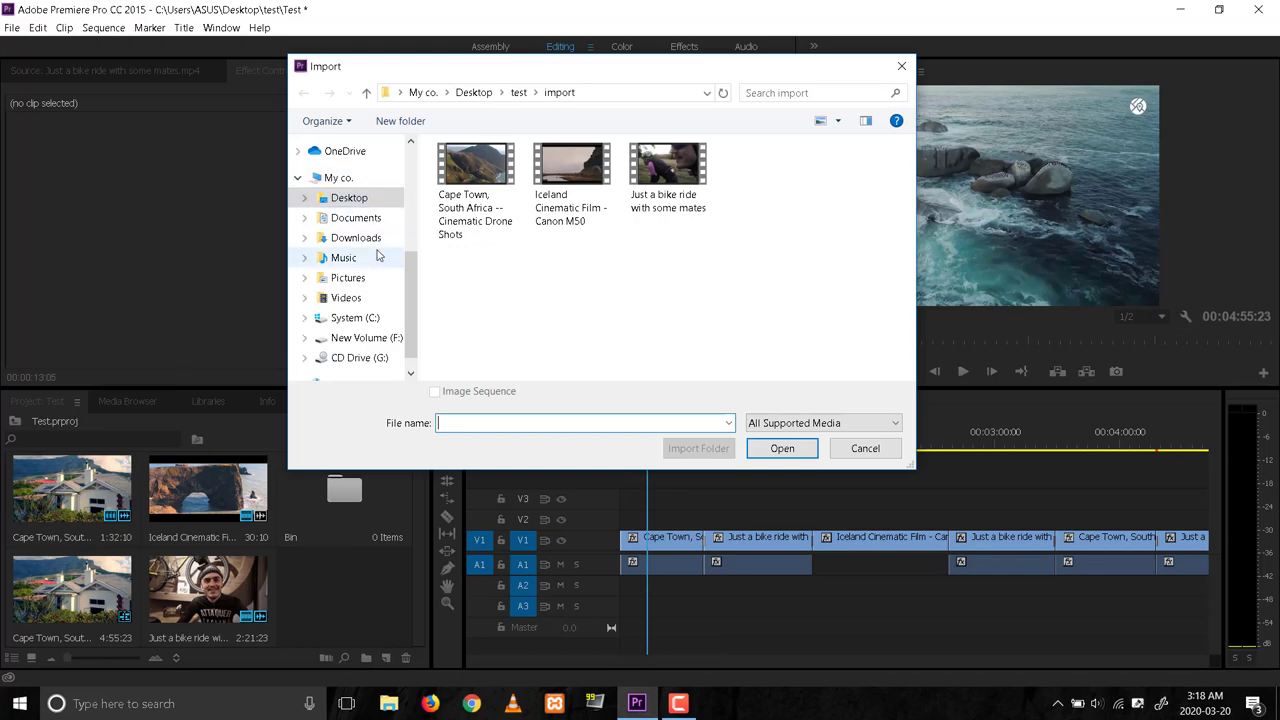
{"action": "left_click", "coordinate": [362, 277]}
{"action": "scroll", "coordinate": [811, 303], "scroll_direction": "down", "scroll_amount": 3}
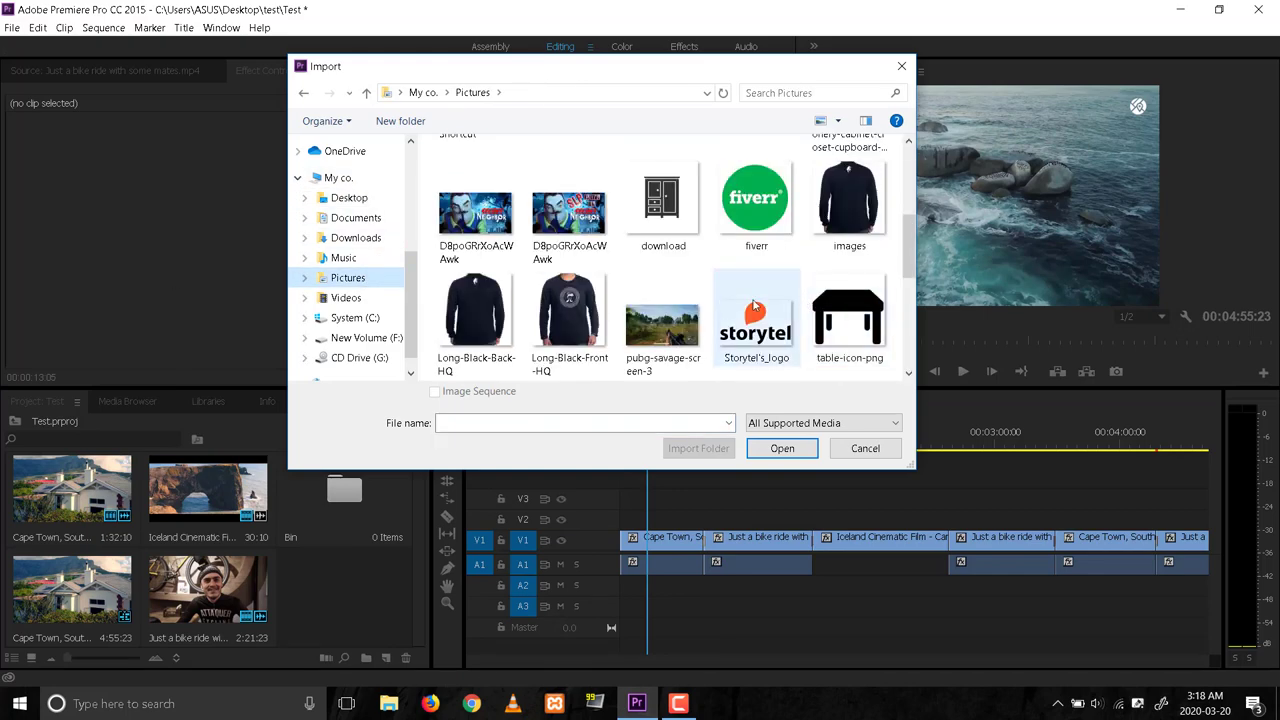
{"action": "left_click", "coordinate": [664, 230]}
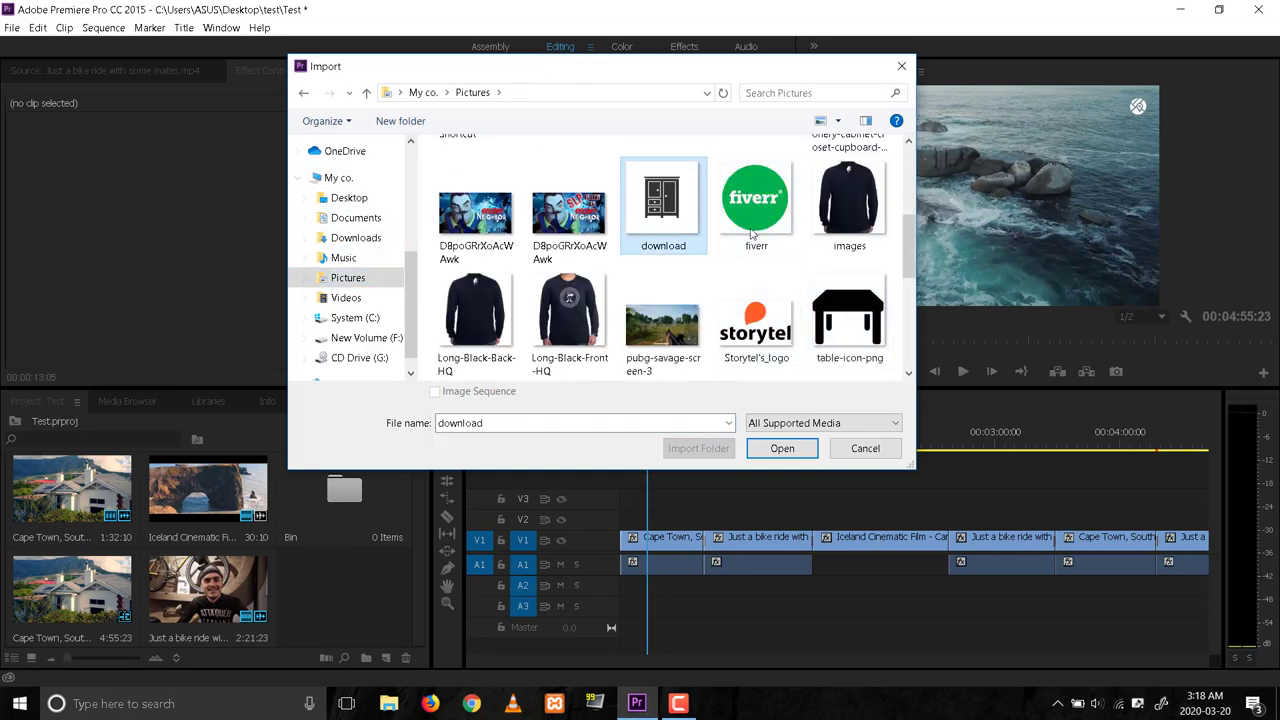
{"action": "left_click", "coordinate": [752, 234]}
{"action": "left_click", "coordinate": [782, 448]}
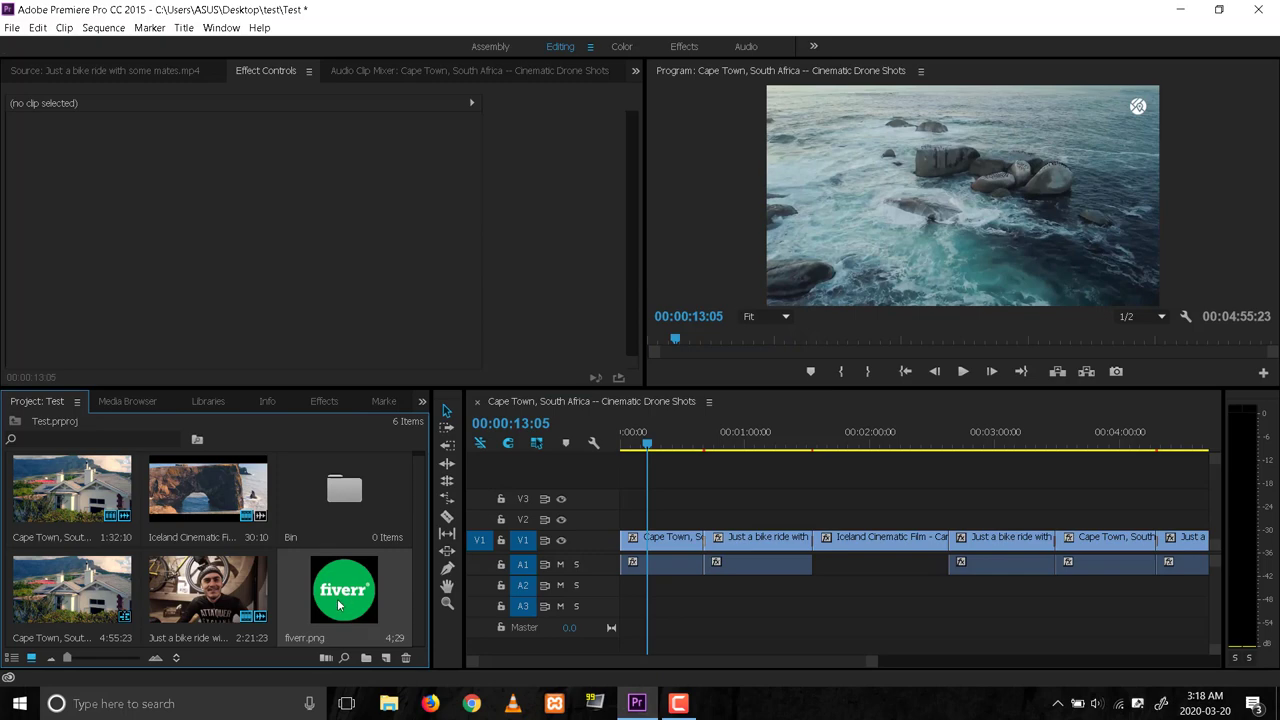
Drop fiverr.png onto V2 at the playhead and scrub to see it over the drone shot.
{"action": "left_click_drag", "start_coordinate": [339, 604], "coordinate": [655, 521]}
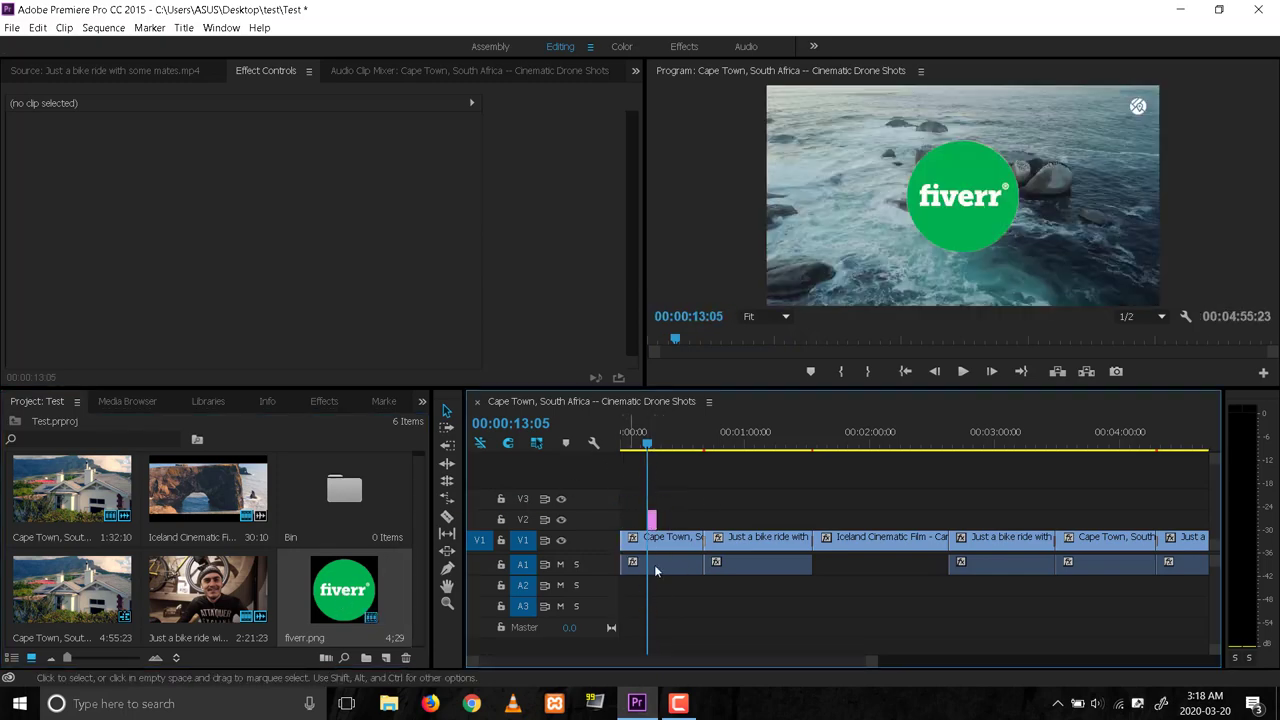
{"action": "key", "text": "space"}
{"action": "left_click", "coordinate": [645, 452]}
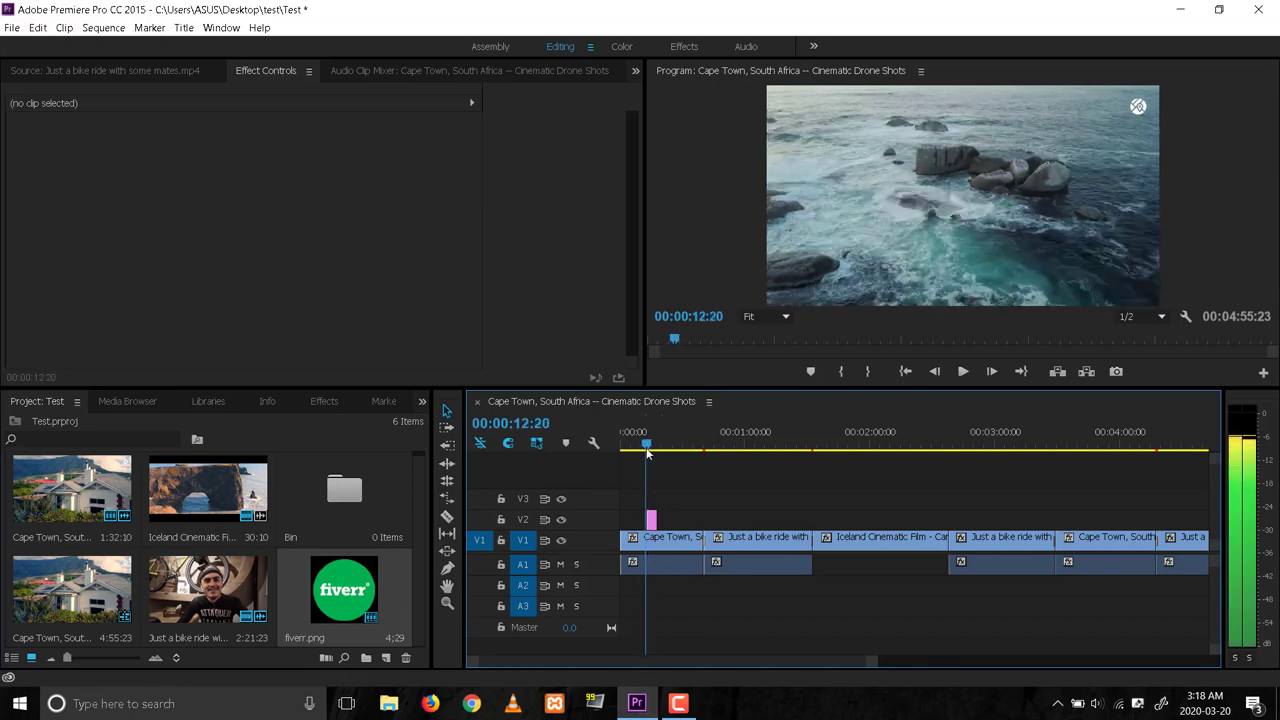
{"action": "left_click_drag", "start_coordinate": [645, 452], "coordinate": [650, 447]}
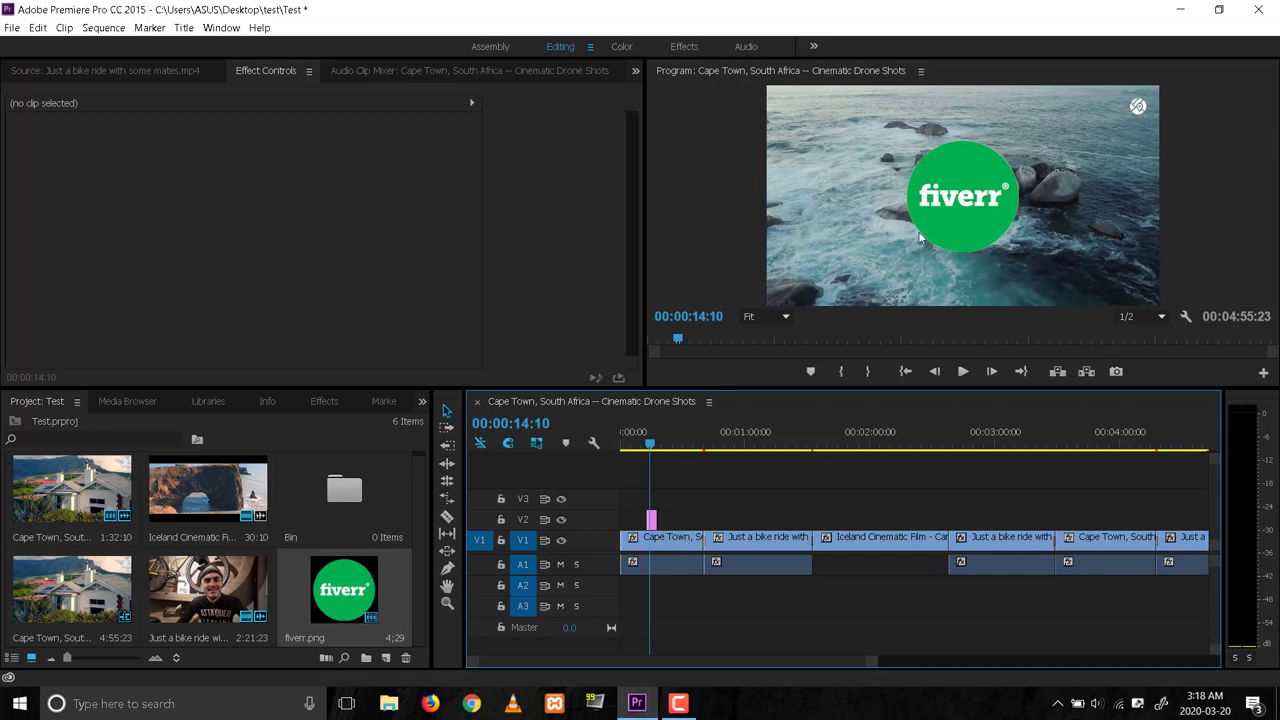
Temporarily lift the Cape Town clip toward V3, scrub 00:00:12:20–00:00:15:15, then return it to V1.
{"action": "left_click_drag", "start_coordinate": [700, 537], "coordinate": [700, 498]}
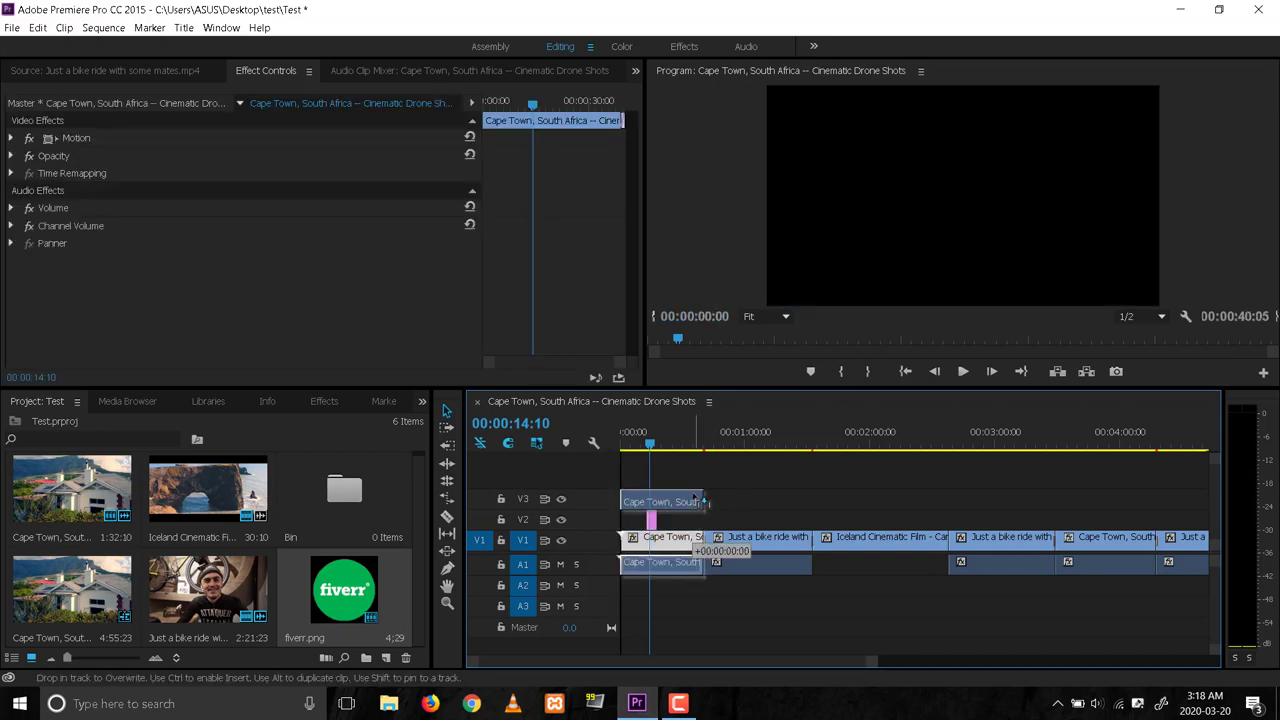
{"action": "left_click", "coordinate": [648, 448]}
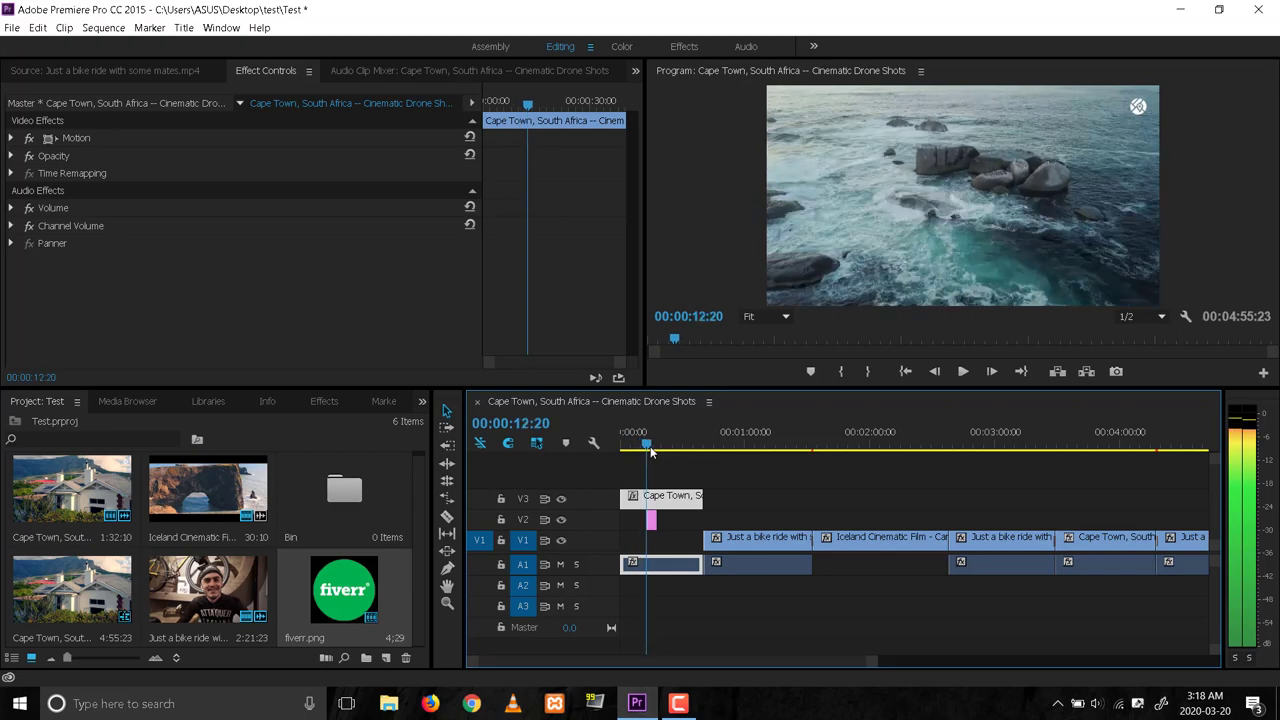
{"action": "left_click_drag", "start_coordinate": [650, 452], "coordinate": [654, 450]}
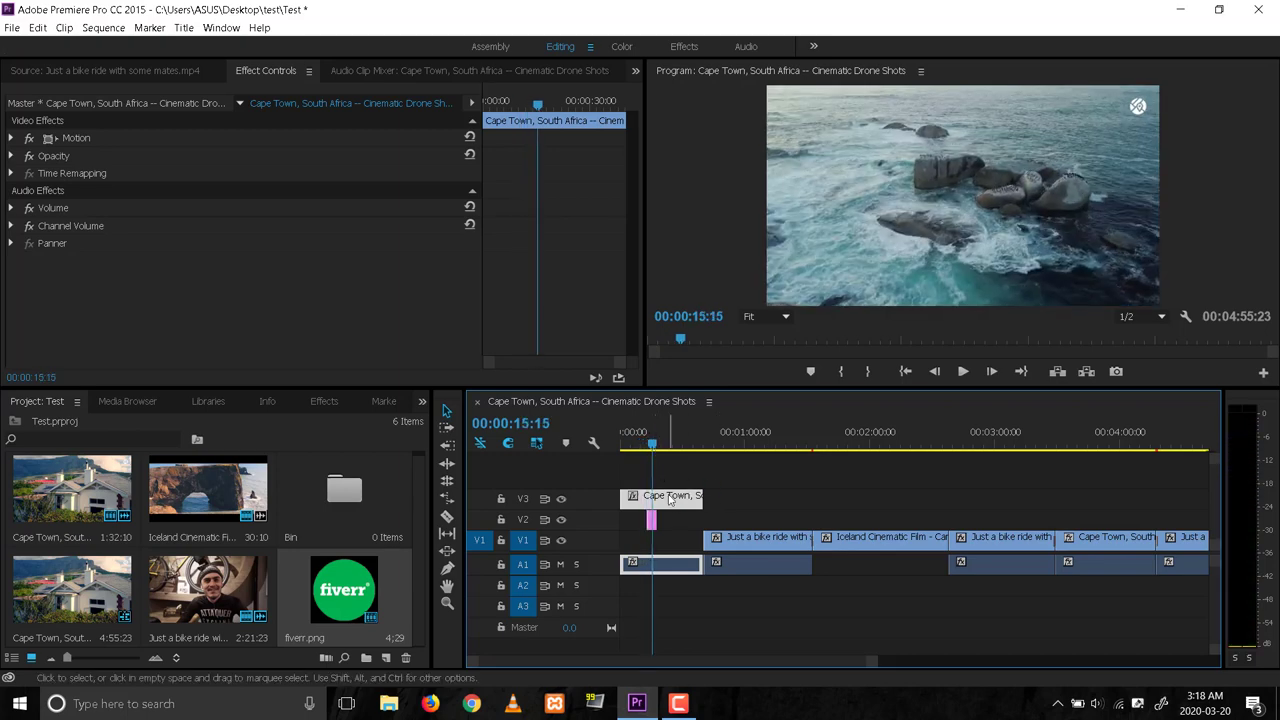
{"action": "left_click_drag", "start_coordinate": [670, 499], "coordinate": [670, 538]}
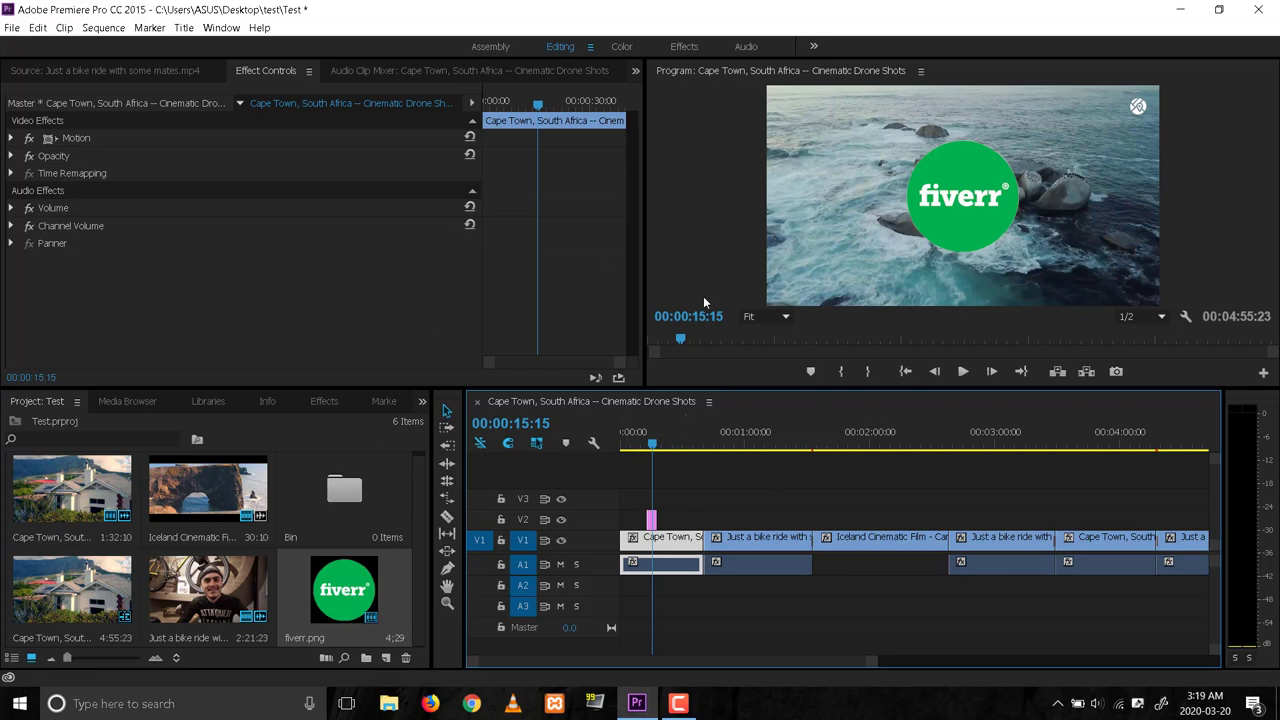
{"action": "left_click", "coordinate": [688, 514]}
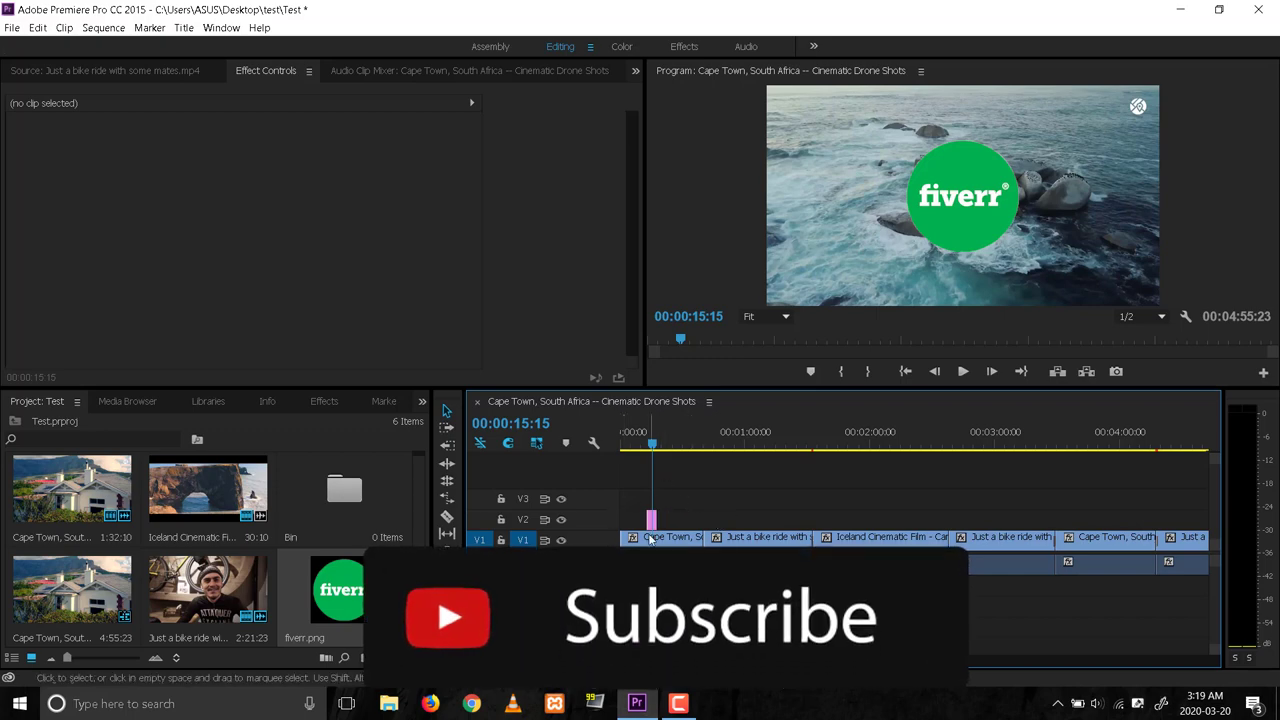
Extend the fiverr.png clip on V2 and display its Motion, Opacity and Time Remapping in Effect Controls.
{"action": "left_click", "coordinate": [651, 522]}
{"action": "left_click_drag", "start_coordinate": [652, 443], "coordinate": [649, 447]}
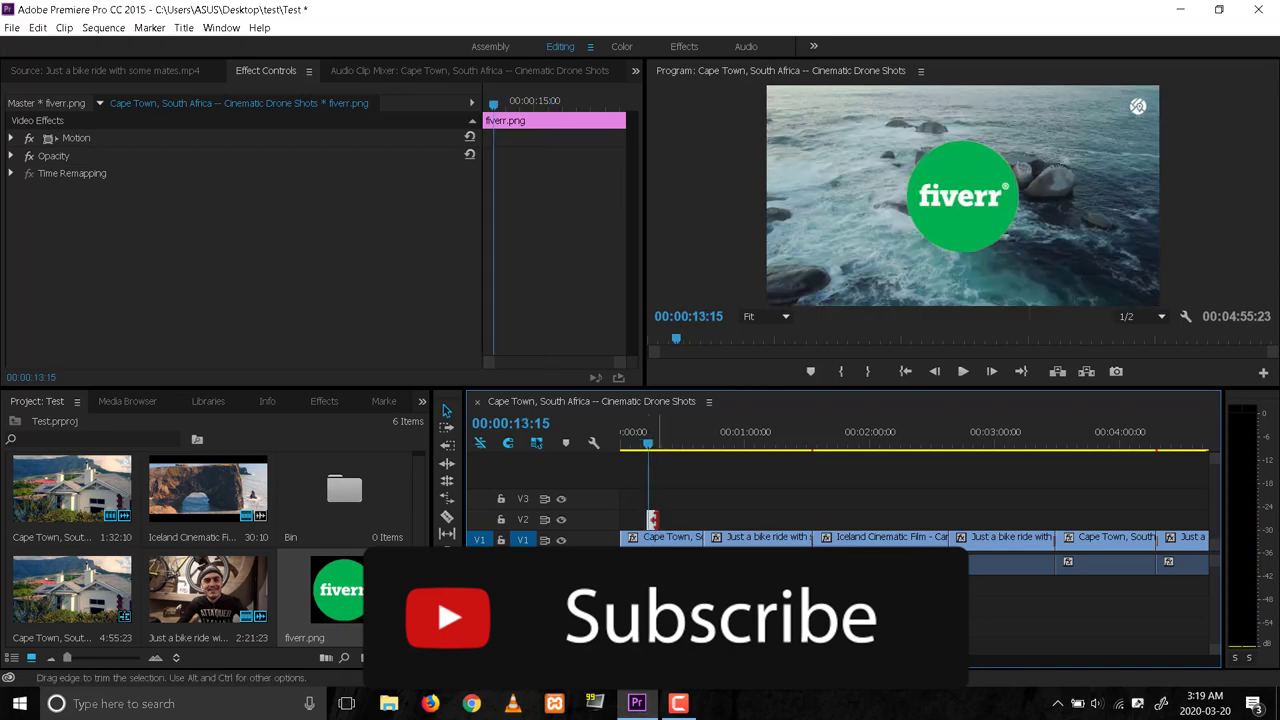
{"action": "left_click_drag", "start_coordinate": [651, 519], "coordinate": [657, 520]}
{"action": "mouse_move", "coordinate": [648, 443]}
{"action": "left_mouse_down"}
{"action": "mouse_move", "coordinate": [633, 445]}
{"action": "mouse_move", "coordinate": [651, 445]}
{"action": "left_mouse_up"}
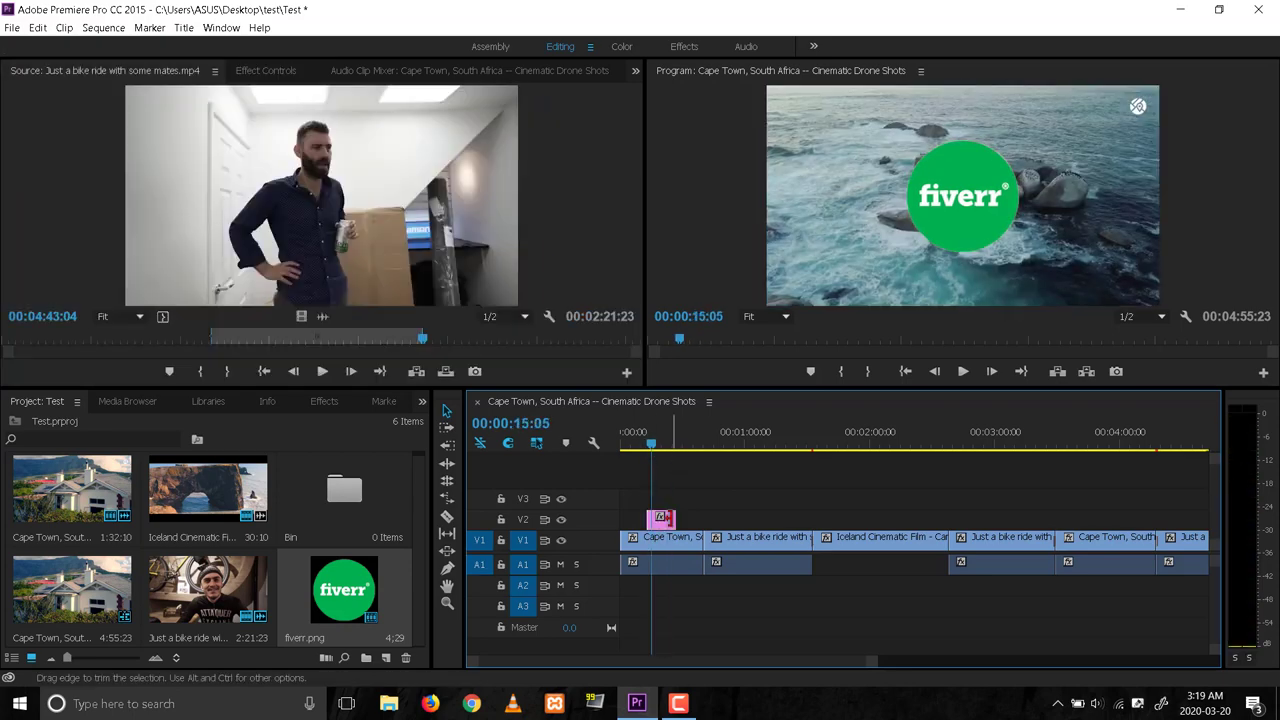
{"action": "left_click", "coordinate": [640, 500]}
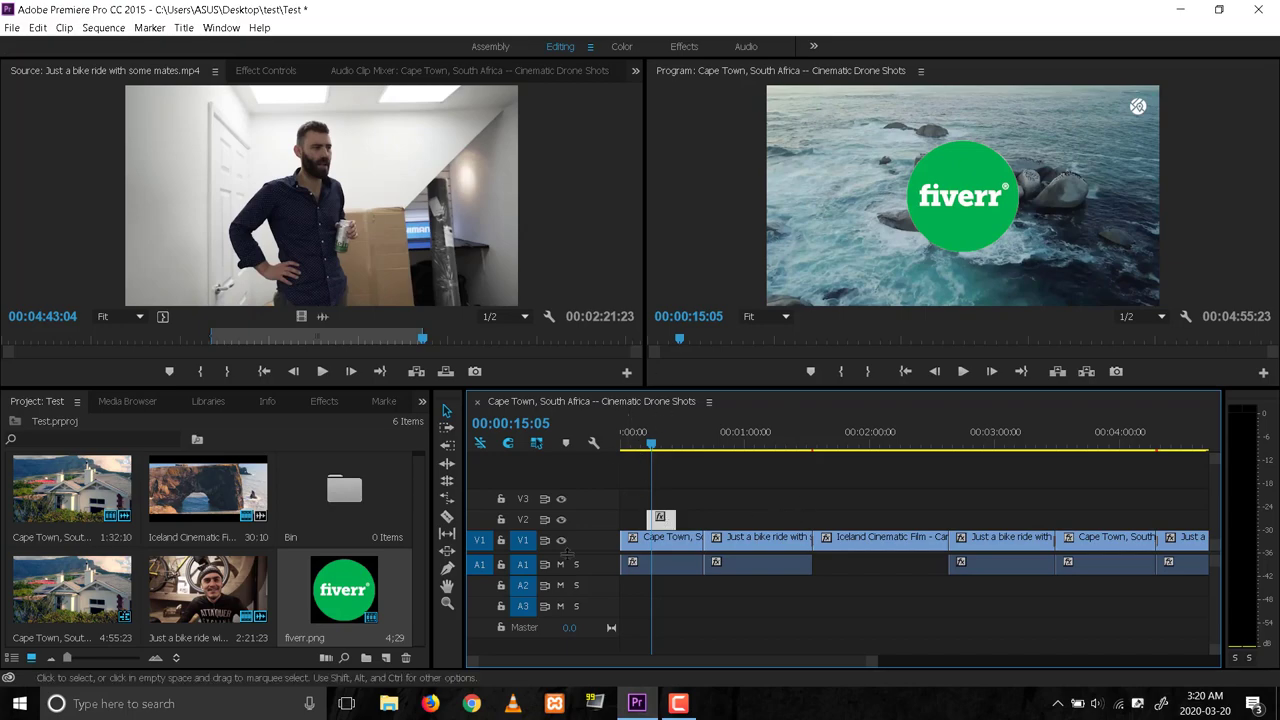
{"action": "left_click", "coordinate": [268, 71]}
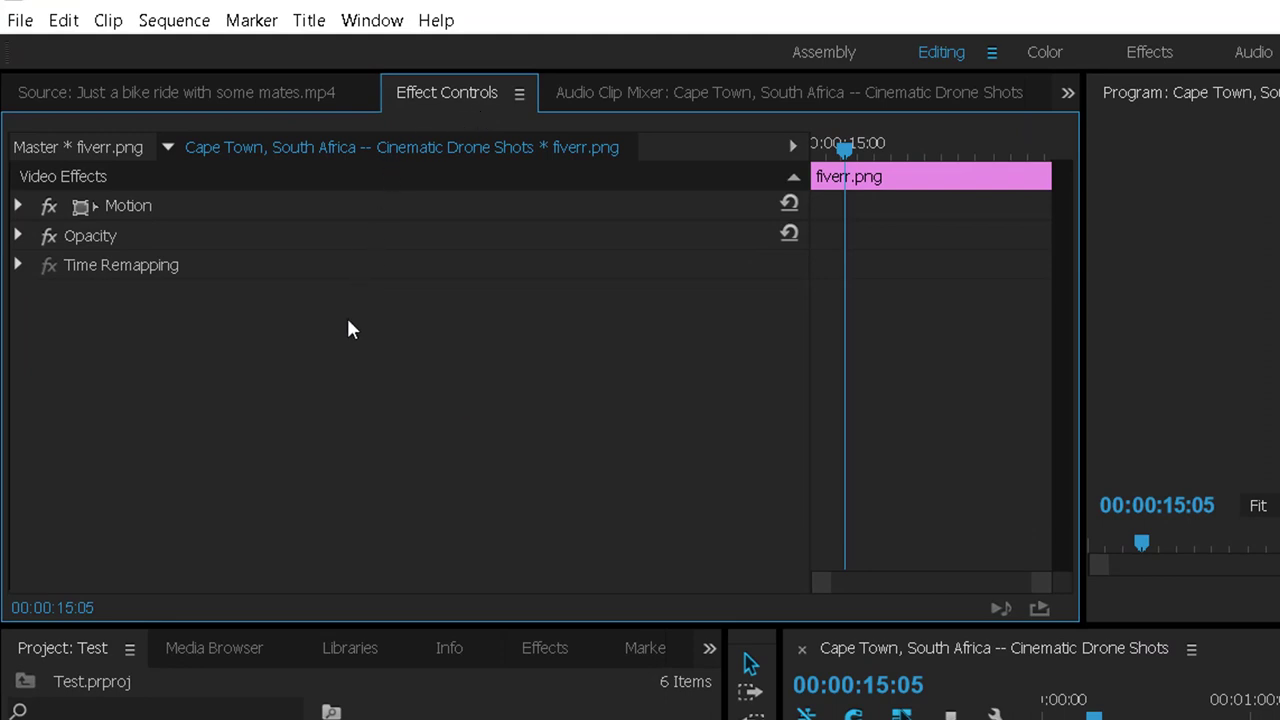
Set the fiverr logo's Motion to scale 180, position 559, 370 and rotation 356°.
{"action": "left_click", "coordinate": [352, 30]}
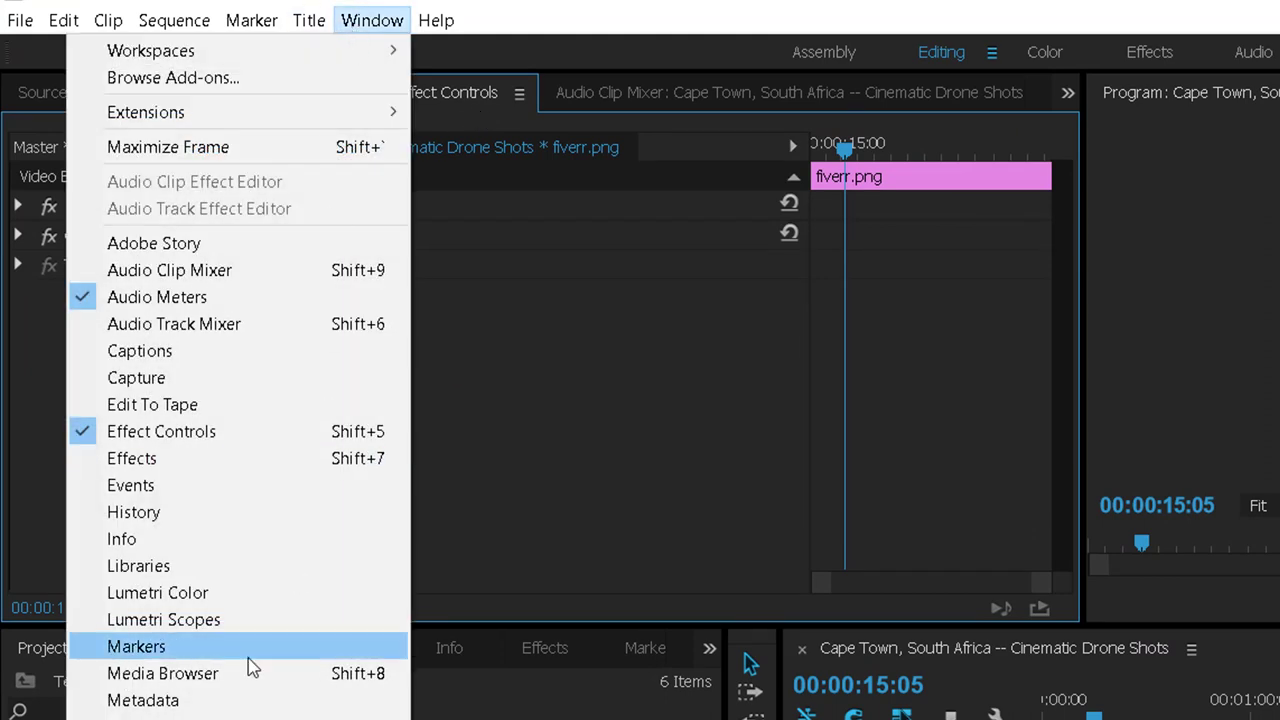
{"action": "left_click", "coordinate": [652, 400]}
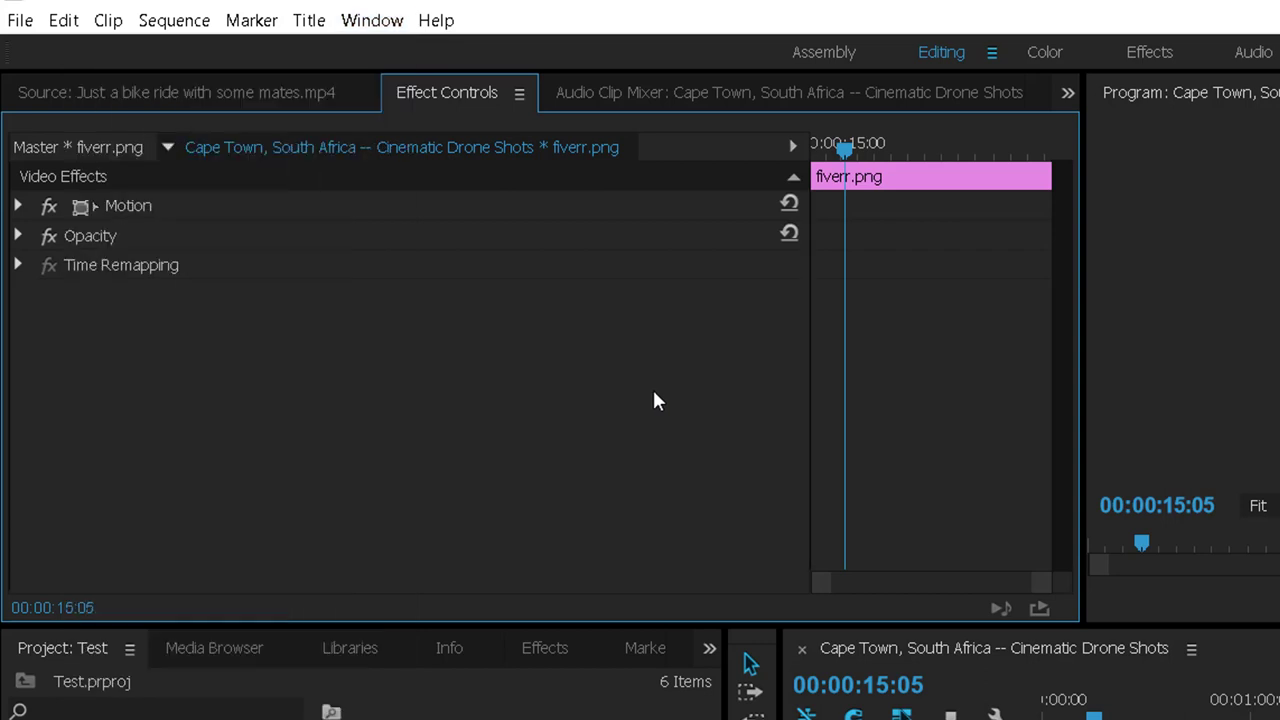
{"action": "left_click", "coordinate": [18, 206]}
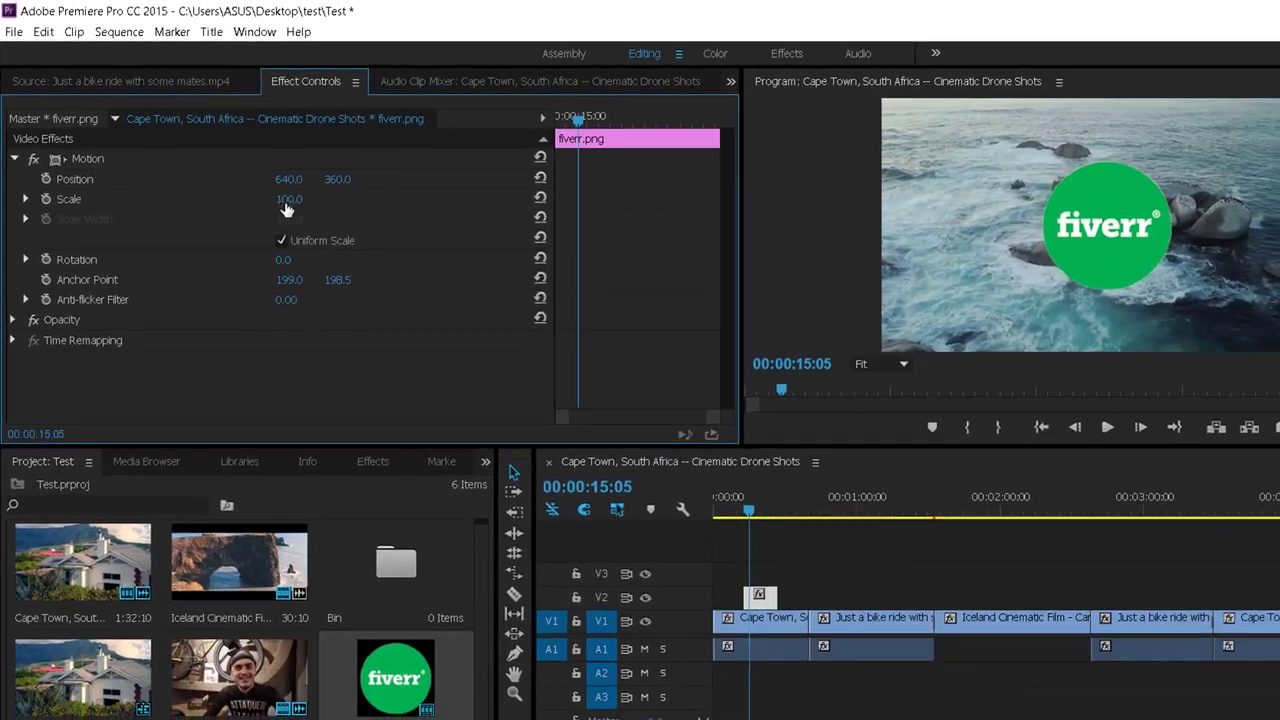
{"action": "left_click_drag", "start_coordinate": [287, 207], "coordinate": [372, 207]}
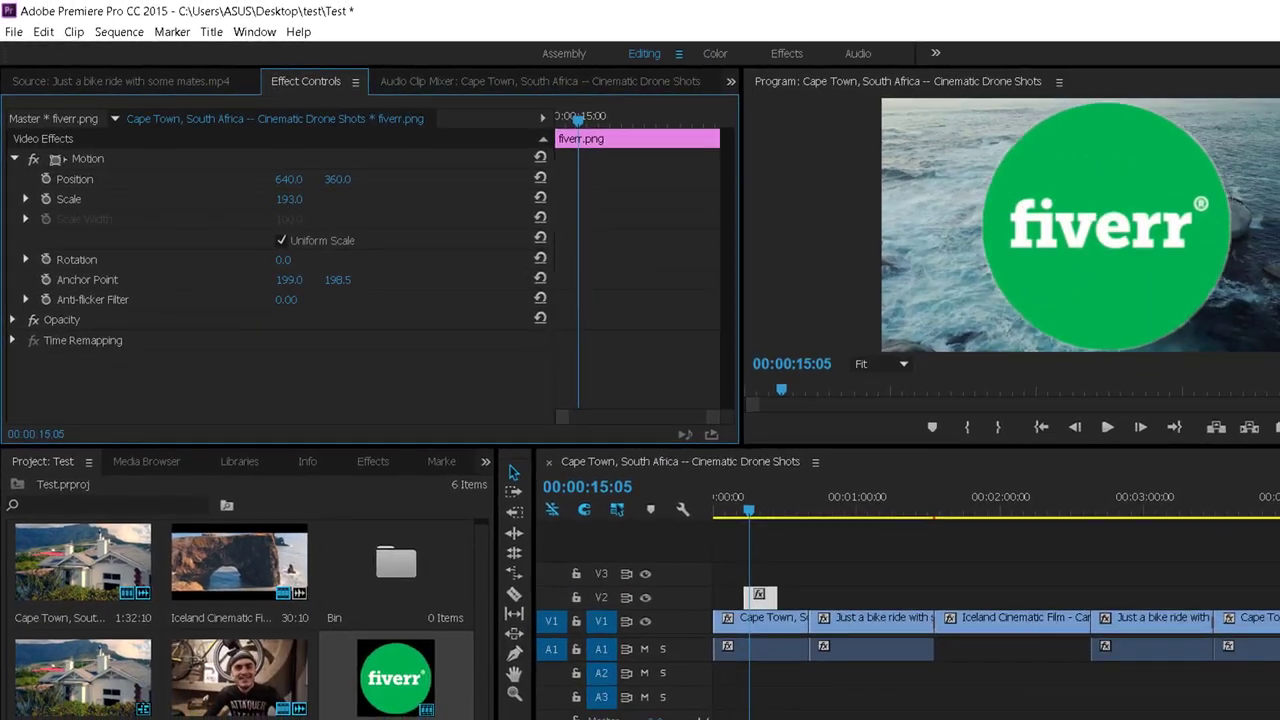
{"action": "left_click_drag", "start_coordinate": [289, 199], "coordinate": [229, 125]}
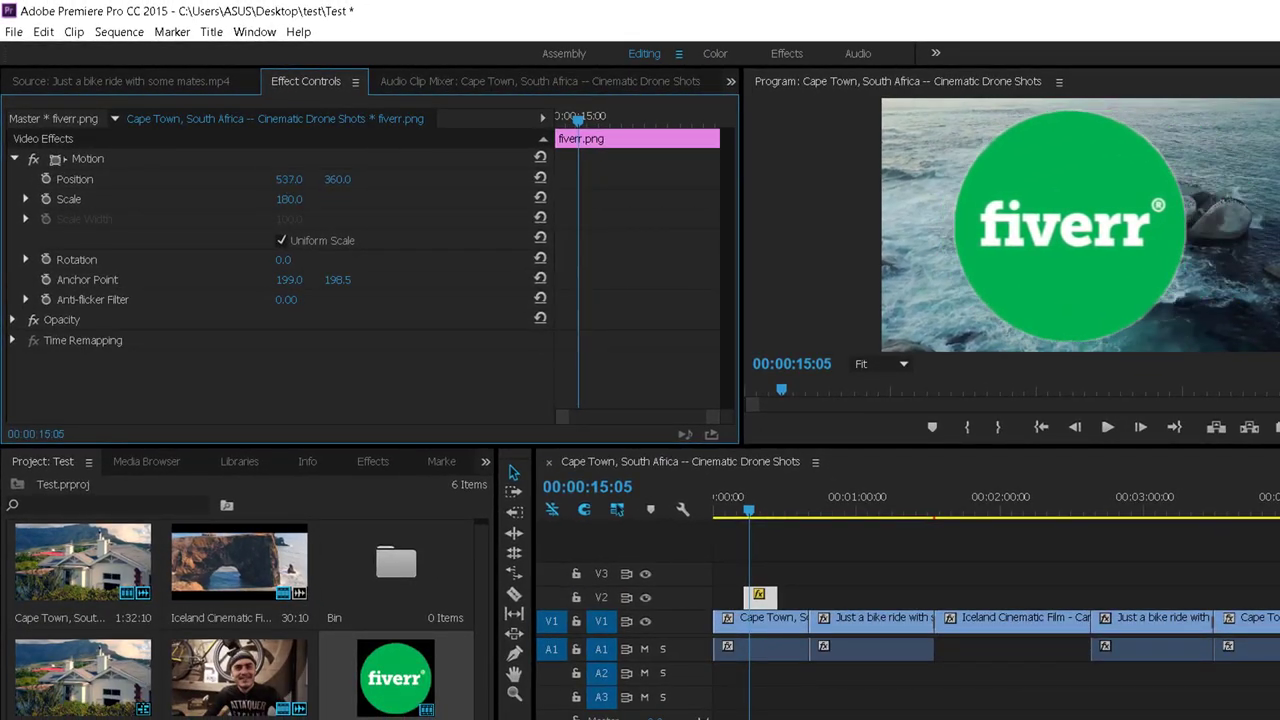
{"action": "mouse_move", "coordinate": [337, 179]}
{"action": "left_mouse_down"}
{"action": "mouse_move", "coordinate": [375, 179]}
{"action": "mouse_move", "coordinate": [124, 294]}
{"action": "left_mouse_up"}
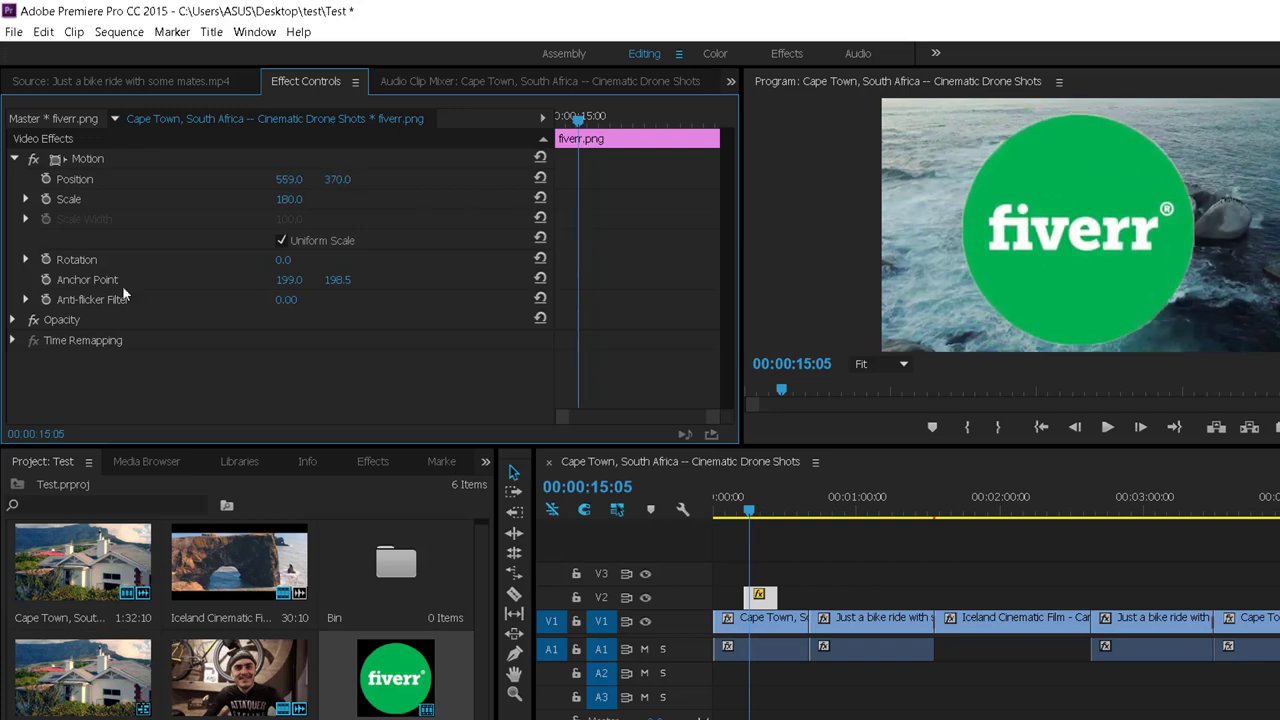
{"action": "left_click_drag", "start_coordinate": [284, 260], "coordinate": [400, 262]}
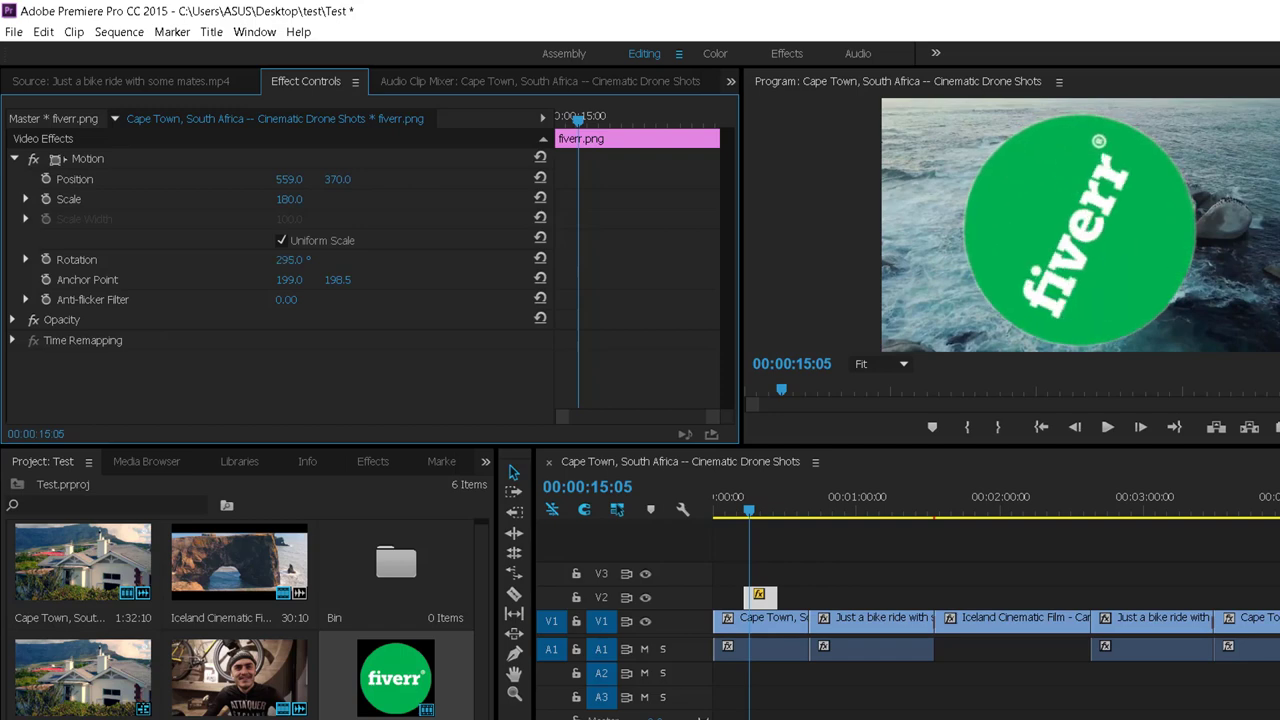
{"action": "left_click_drag", "start_coordinate": [293, 259], "coordinate": [2, 265]}
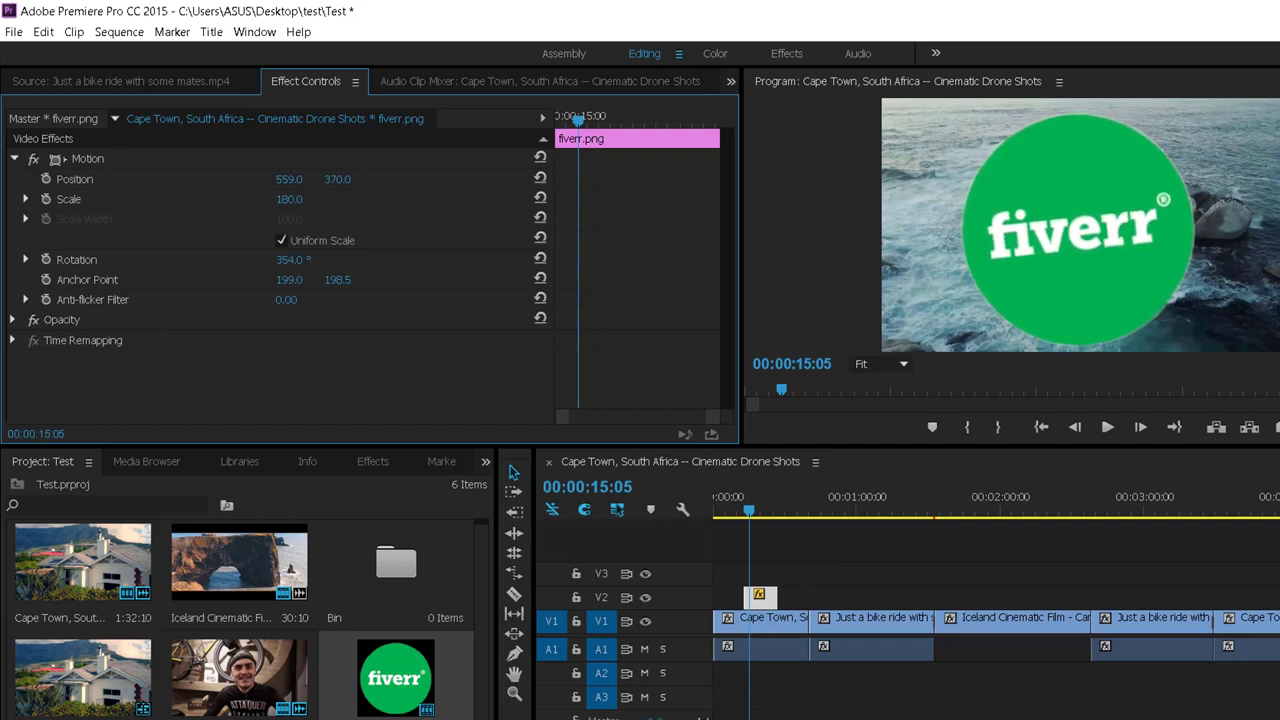
Adjust the logo's Opacity value, then collapse the Opacity and Motion settings.
{"action": "left_click", "coordinate": [13, 320]}
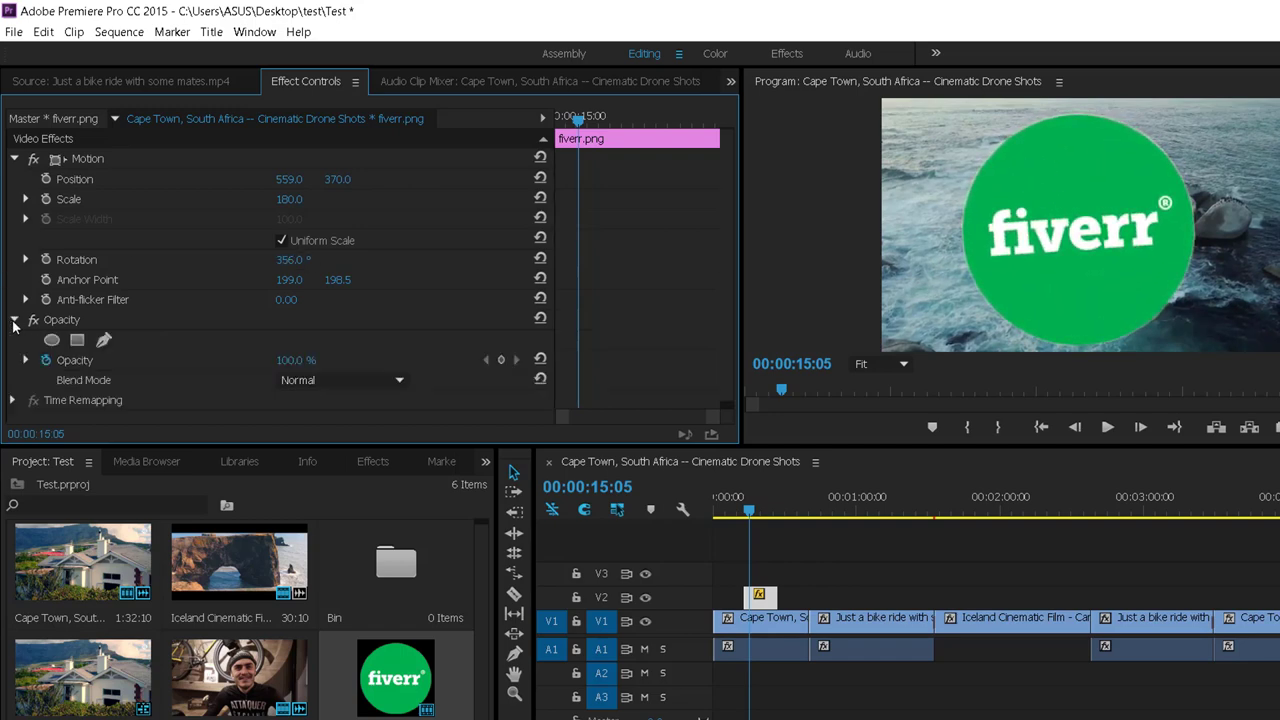
{"action": "mouse_move", "coordinate": [289, 360]}
{"action": "left_mouse_down"}
{"action": "mouse_move", "coordinate": [233, 360]}
{"action": "mouse_move", "coordinate": [287, 362]}
{"action": "left_mouse_up"}
{"action": "left_click", "coordinate": [13, 320]}
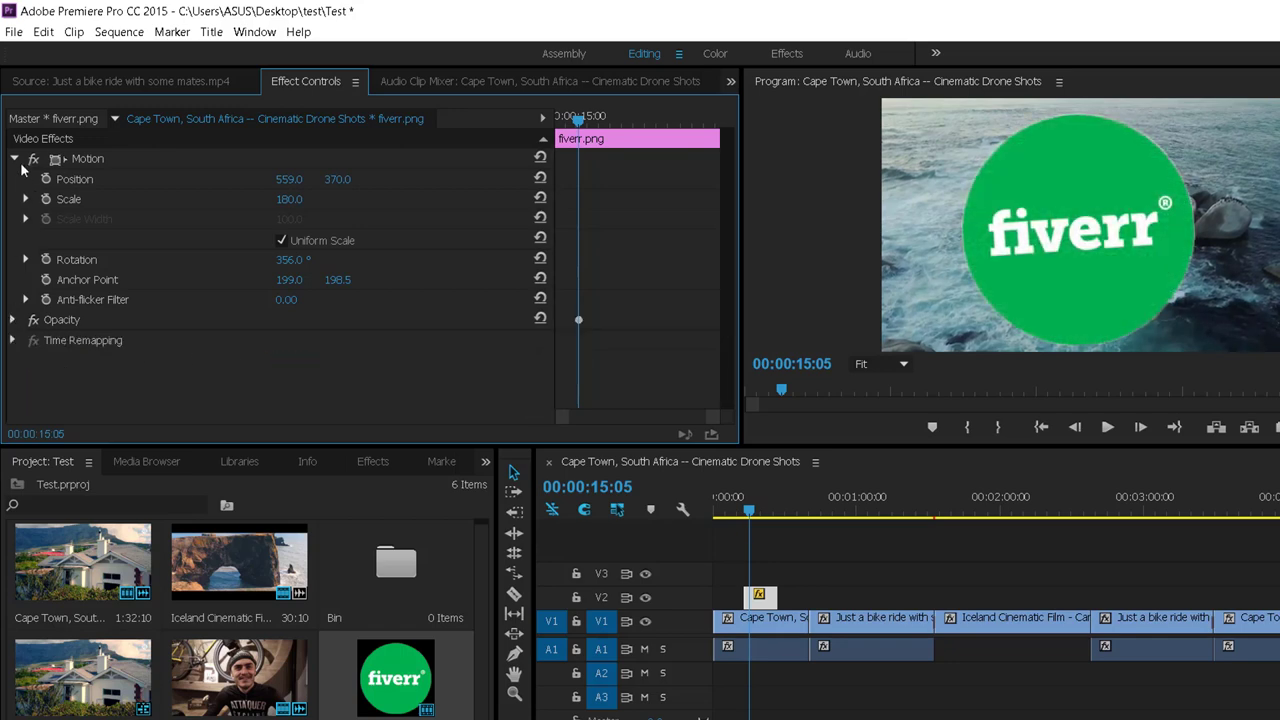
{"action": "left_click", "coordinate": [13, 159]}
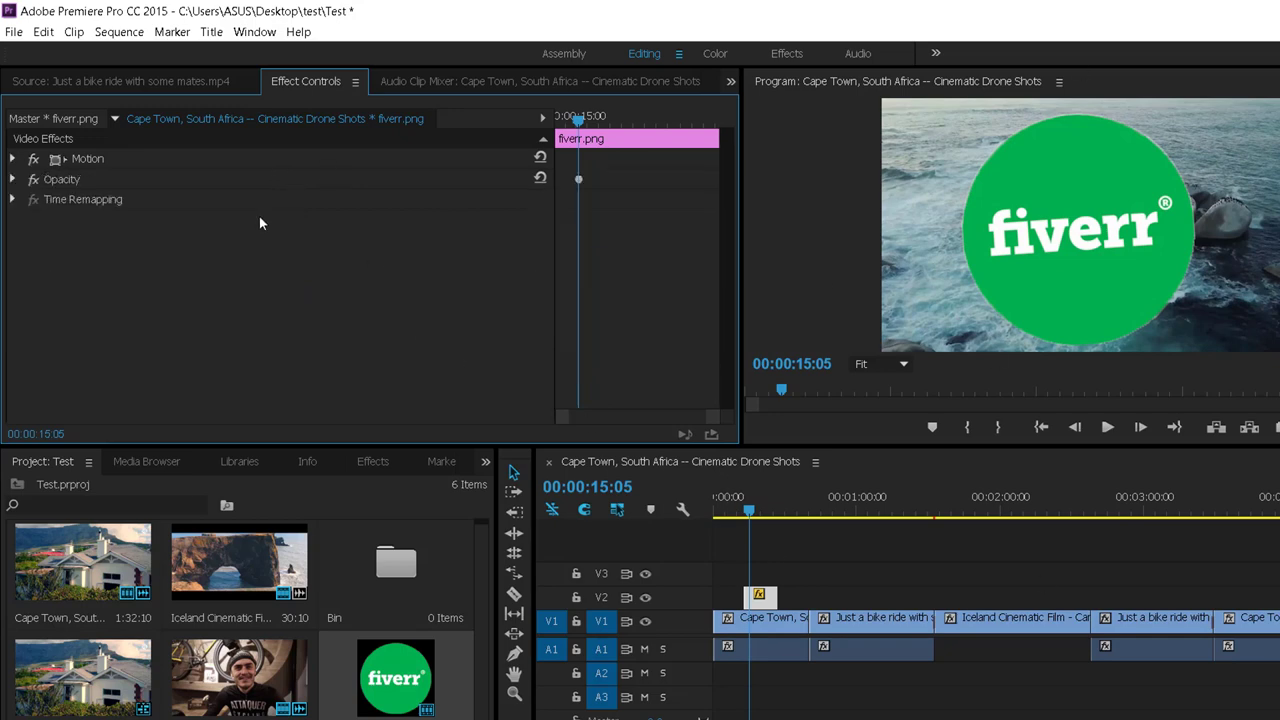
Give the bike-ride clip Position 613, 360, Scale 114 and Rotation -3° in Motion.
{"action": "left_click", "coordinate": [882, 638]}
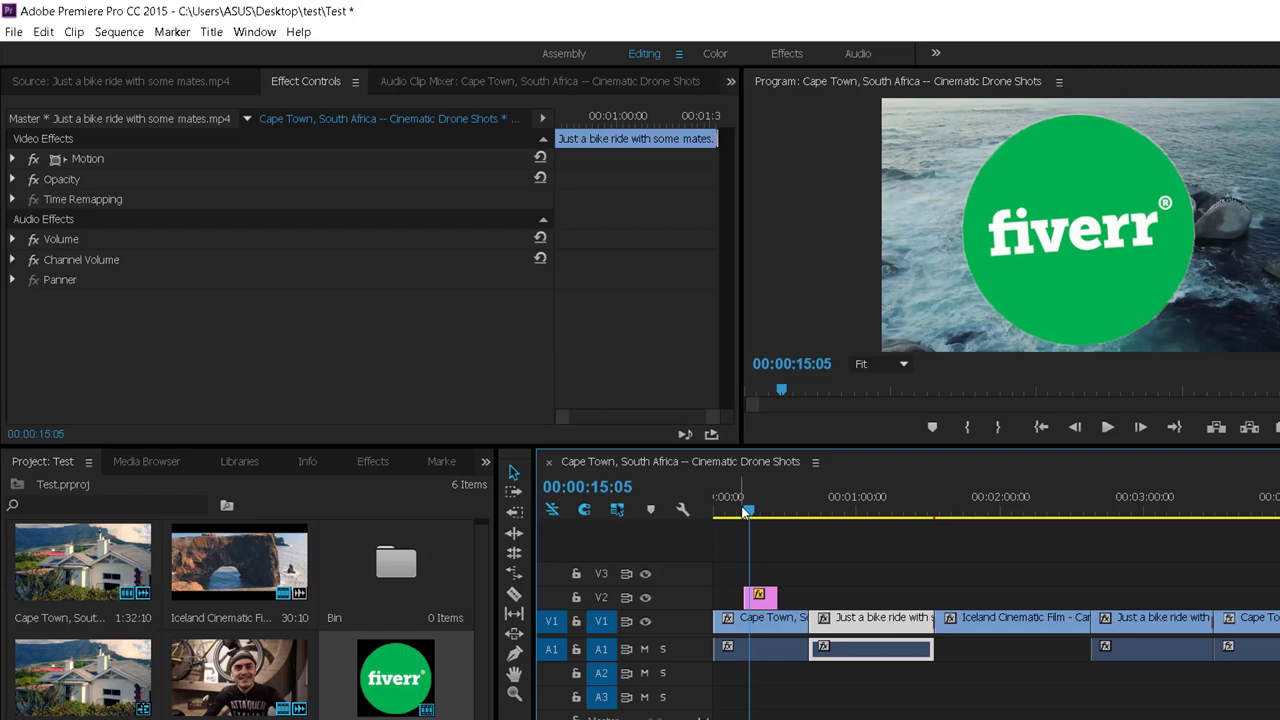
{"action": "left_click_drag", "start_coordinate": [749, 512], "coordinate": [872, 518]}
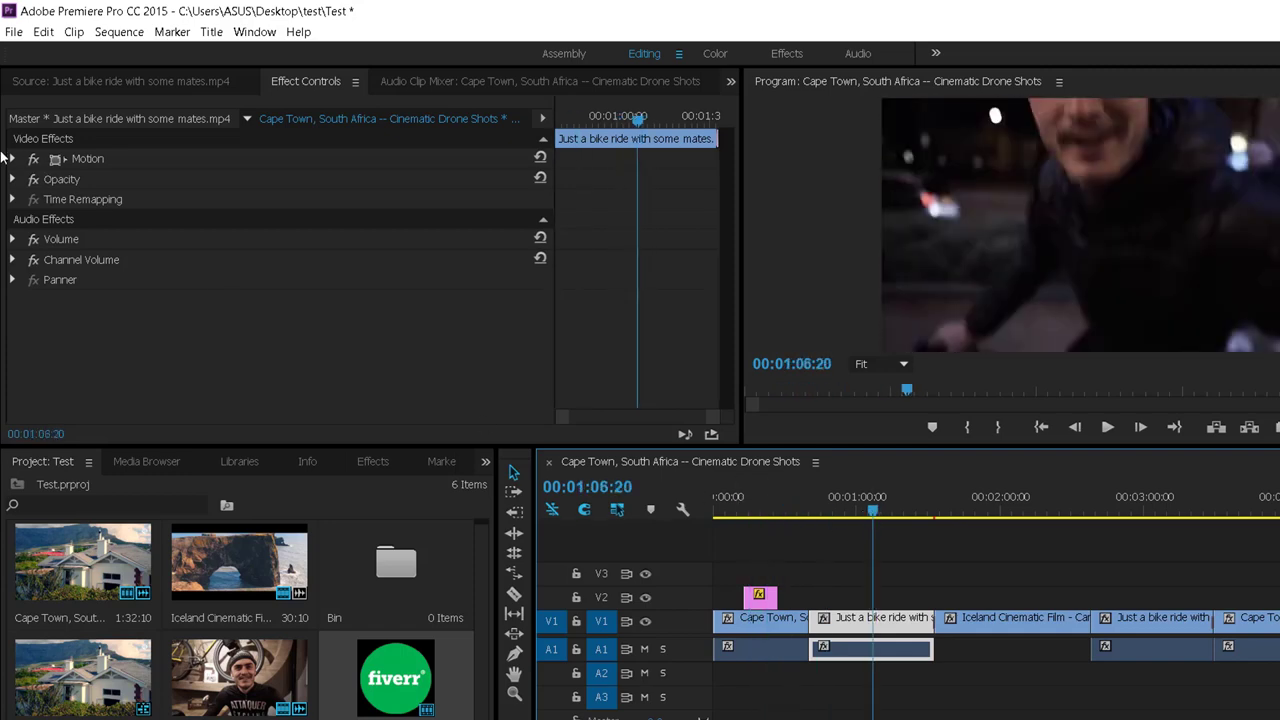
{"action": "left_click", "coordinate": [13, 159]}
{"action": "left_click_drag", "start_coordinate": [282, 188], "coordinate": [375, 188]}
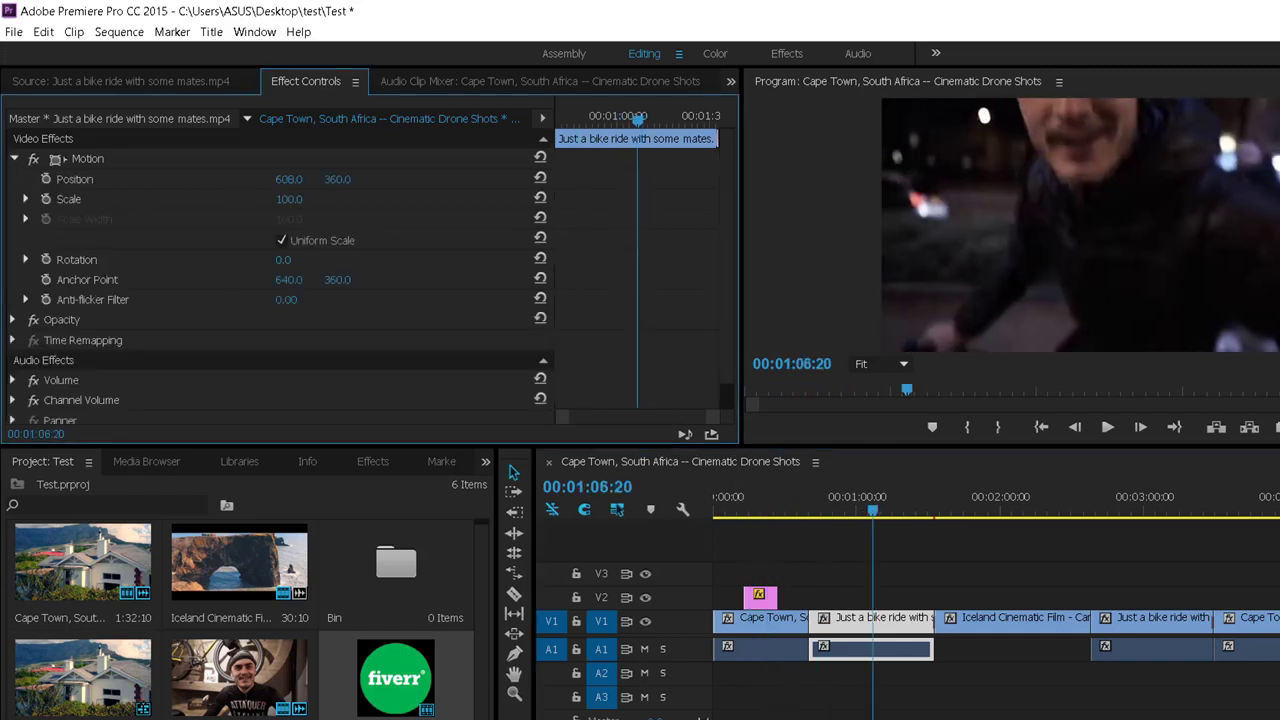
{"action": "left_click_drag", "start_coordinate": [289, 179], "coordinate": [169, 179]}
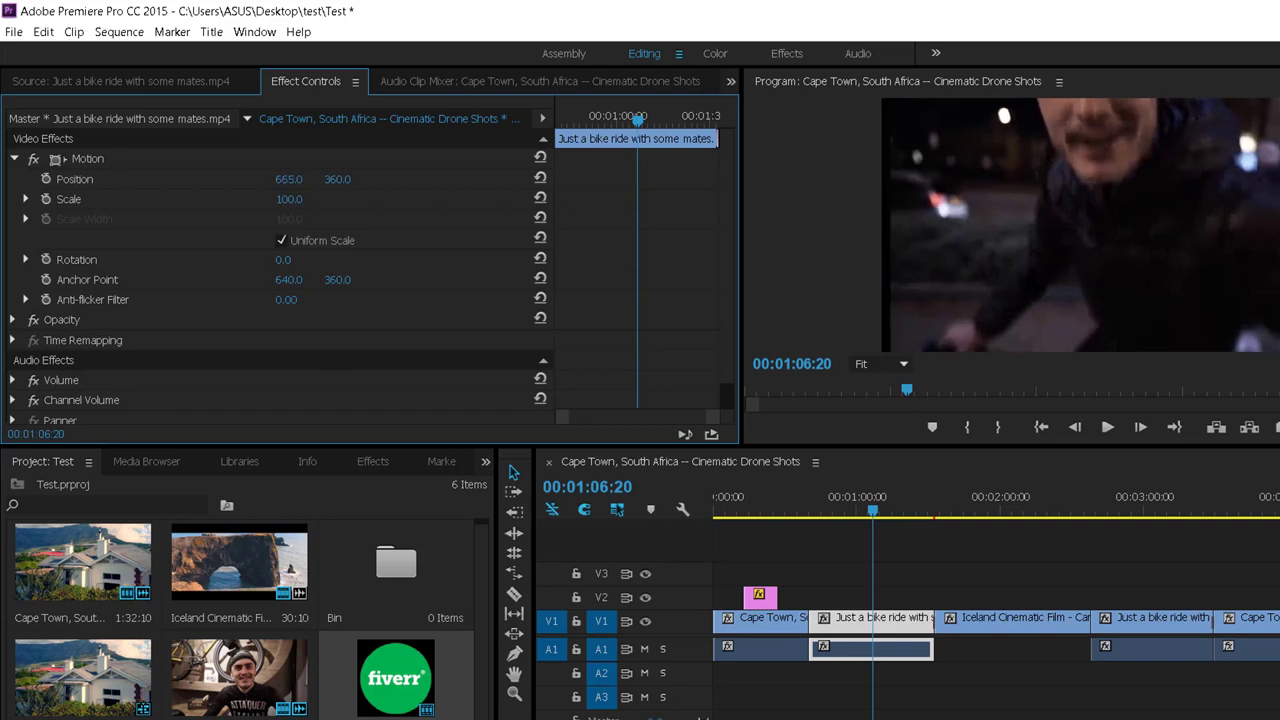
{"action": "mouse_move", "coordinate": [289, 199]}
{"action": "left_mouse_down"}
{"action": "mouse_move", "coordinate": [189, 199]}
{"action": "mouse_move", "coordinate": [265, 259]}
{"action": "mouse_move", "coordinate": [204, 297]}
{"action": "left_mouse_up"}
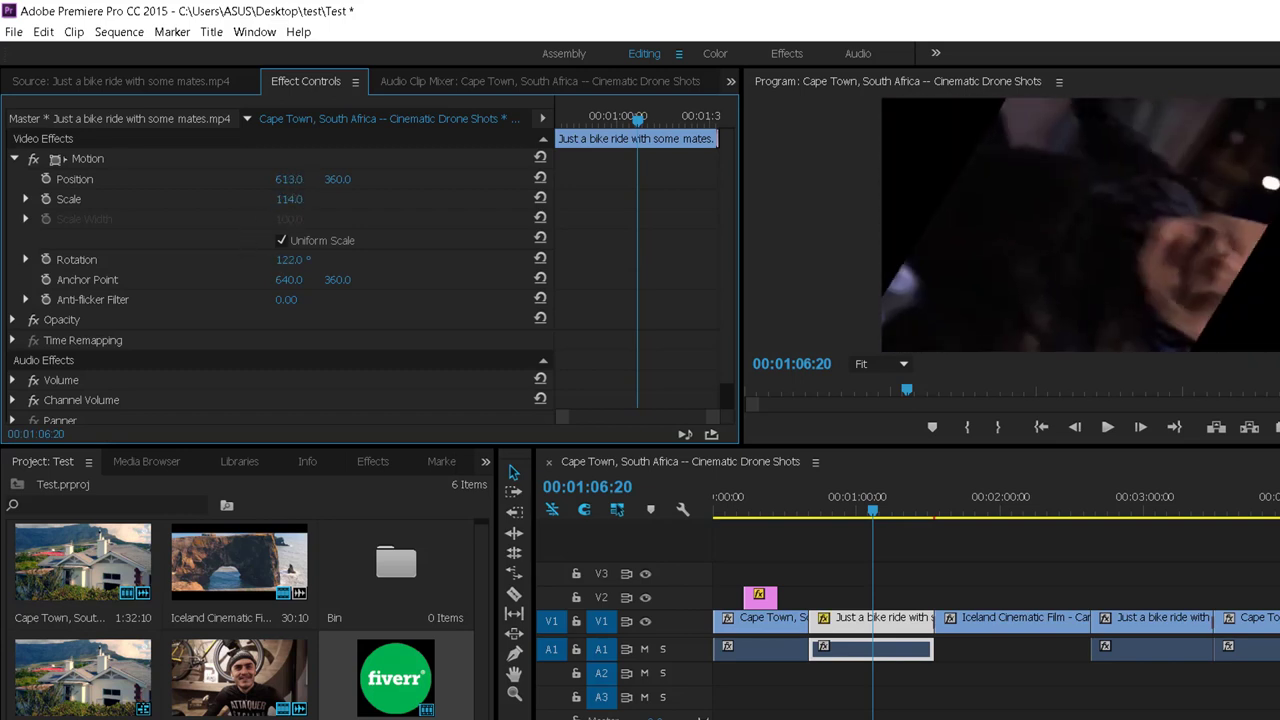
{"action": "scroll", "coordinate": [93, 338], "scroll_direction": "down", "scroll_amount": 1}
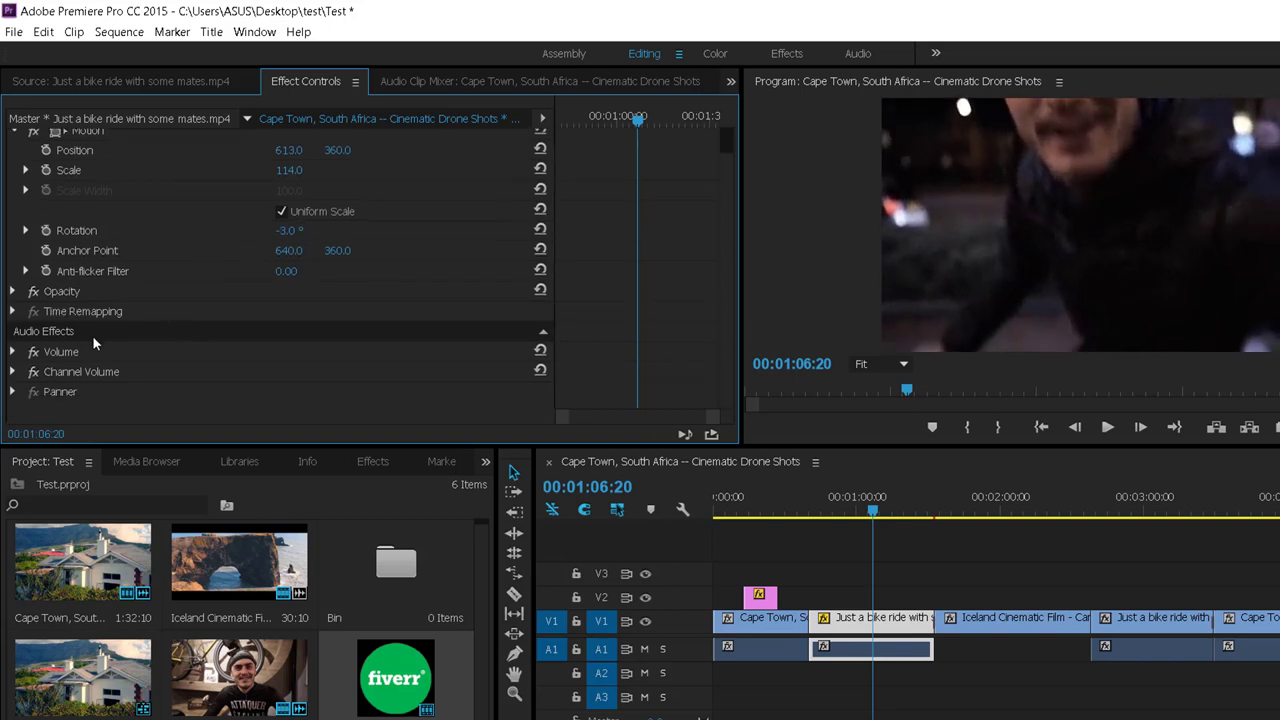
{"action": "left_click", "coordinate": [13, 352]}
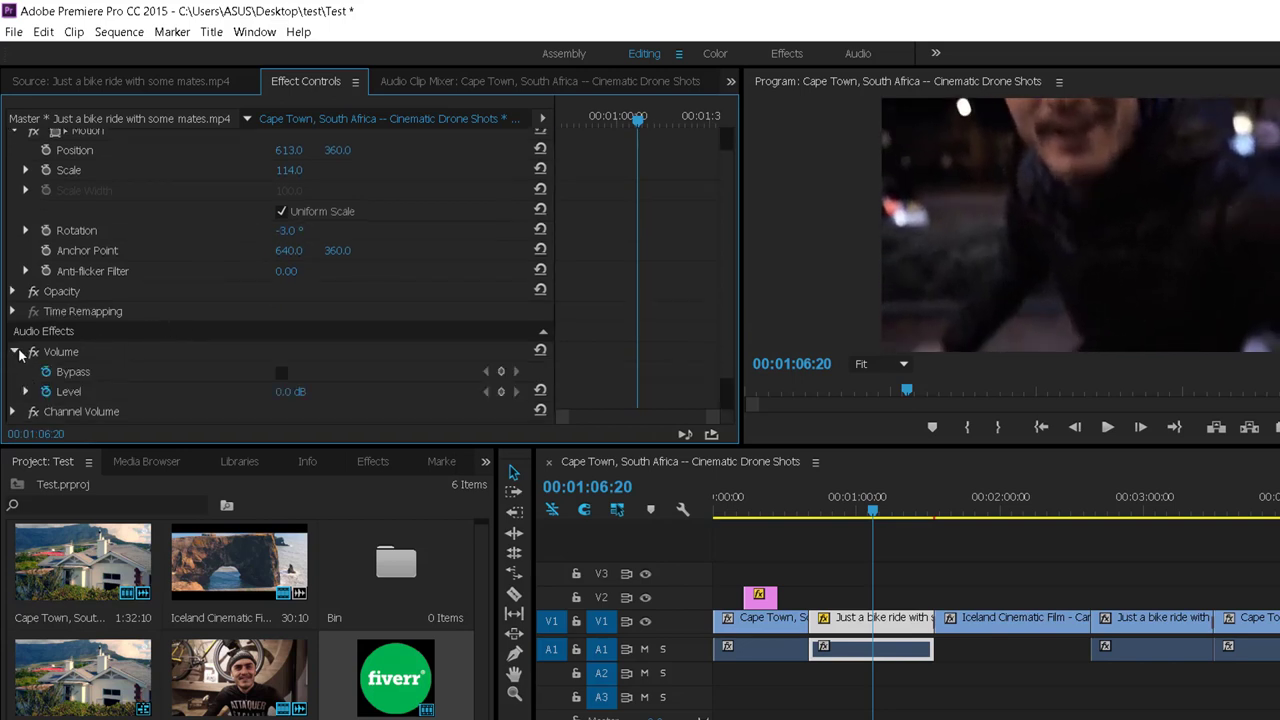
{"action": "left_click", "coordinate": [15, 352]}
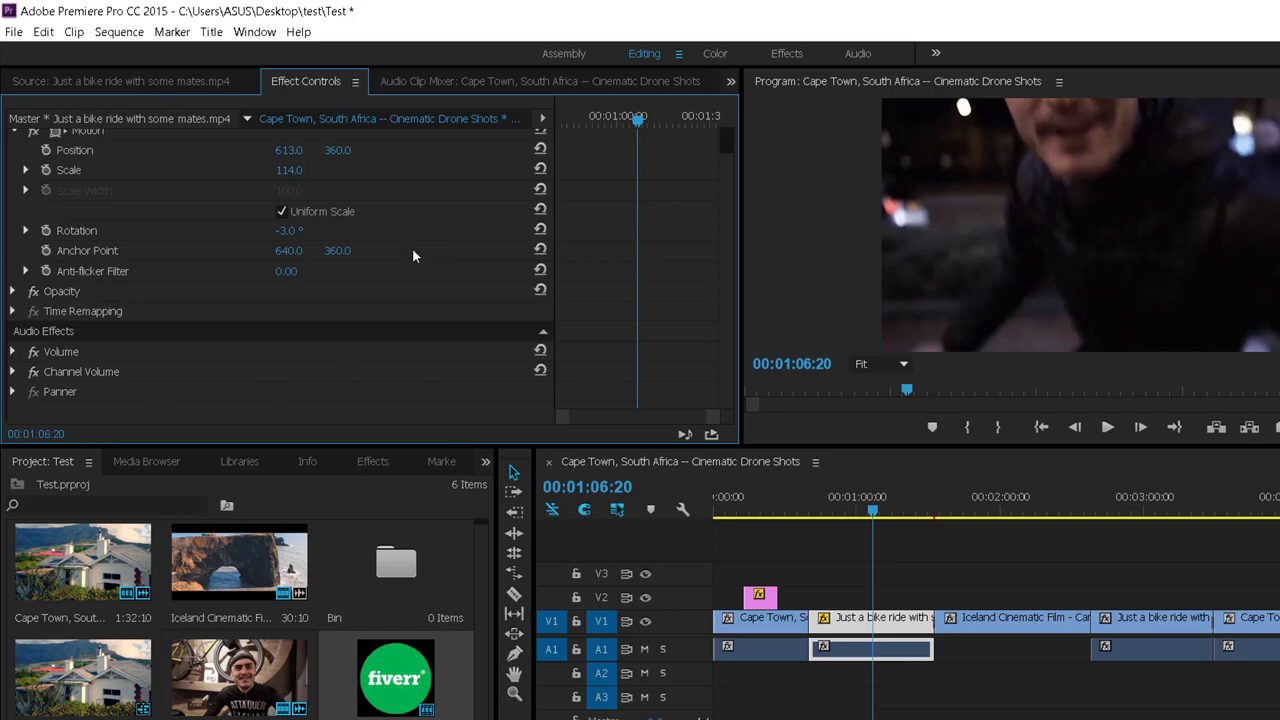
{"action": "scroll", "coordinate": [330, 205], "scroll_direction": "up", "scroll_amount": 1}
{"action": "left_click", "coordinate": [13, 158]}
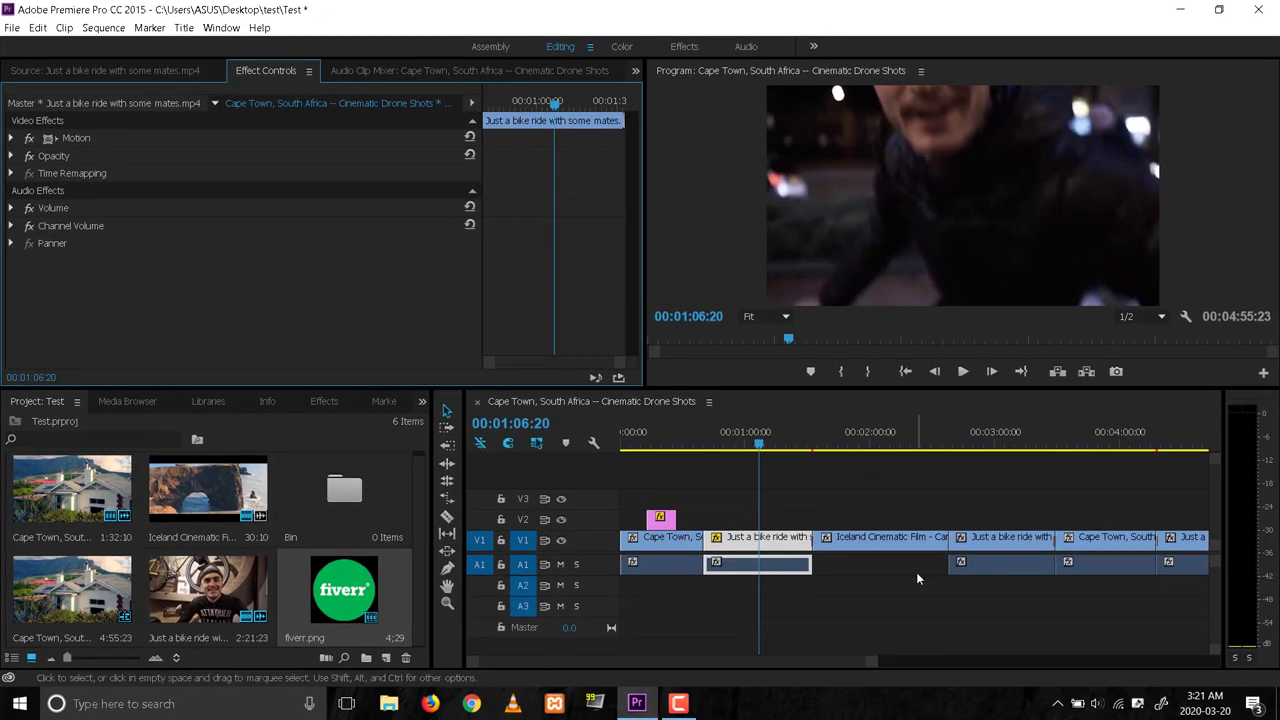
Deselect the clip, show the Effects panel and collapse the Video Effects folder.
{"action": "left_click", "coordinate": [886, 584]}
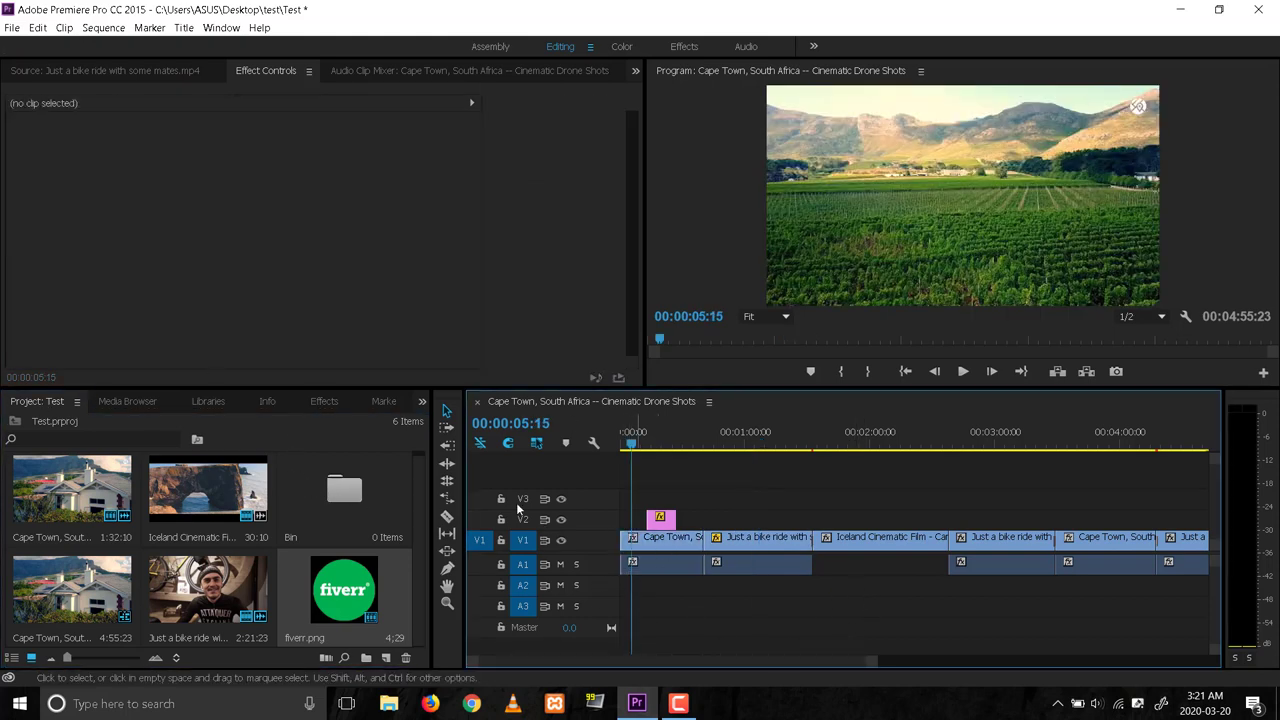
{"action": "left_click", "coordinate": [328, 408]}
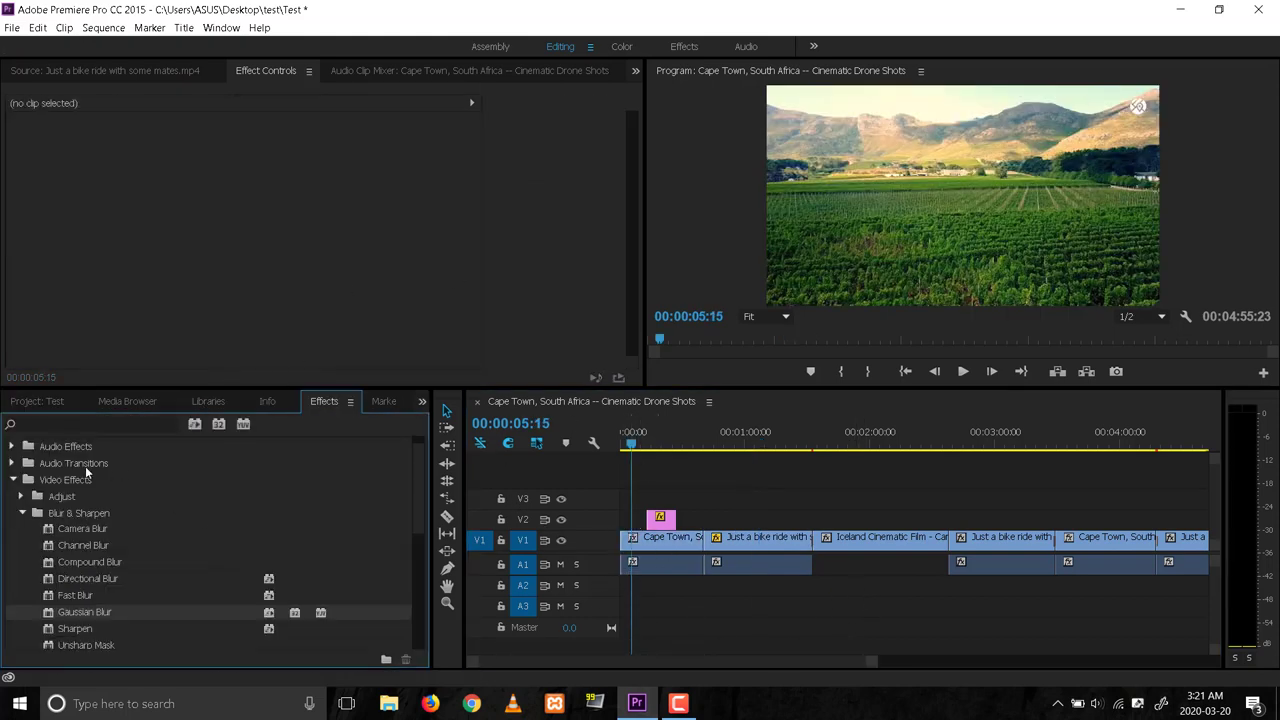
{"action": "scroll", "coordinate": [86, 473], "scroll_direction": "up", "scroll_amount": 1}
{"action": "left_click", "coordinate": [14, 497]}
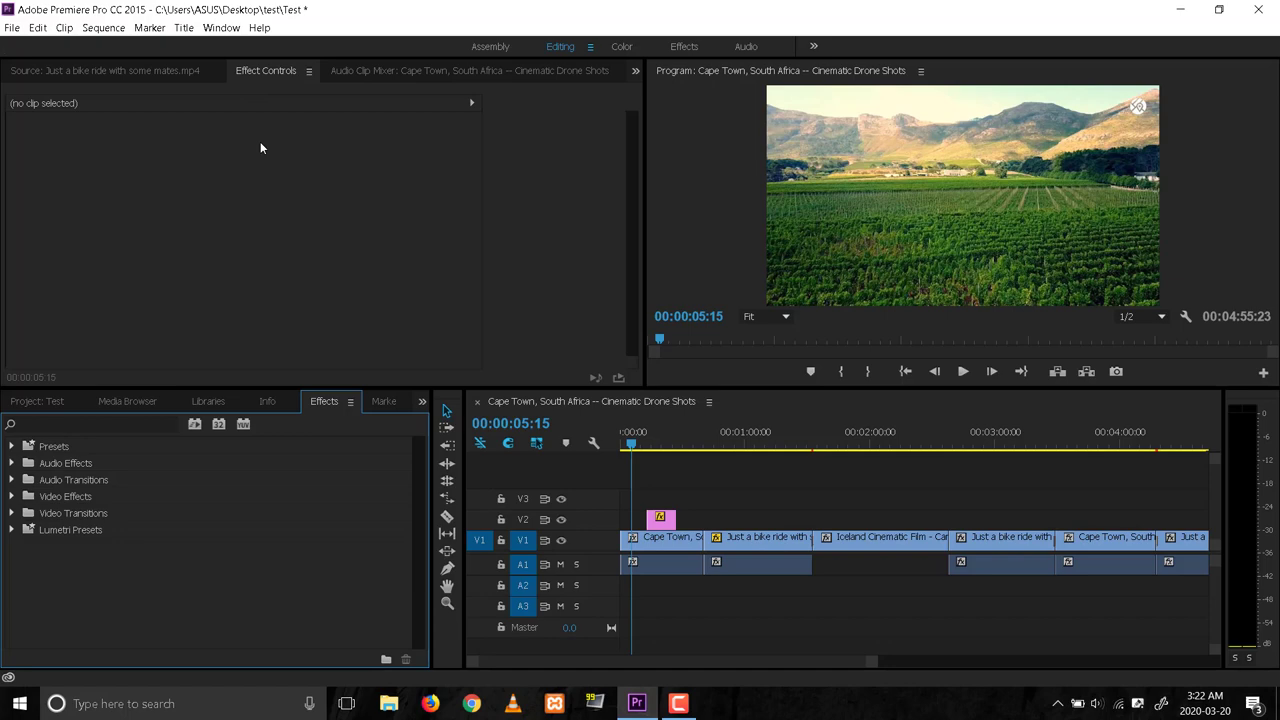
Scrub through the sequence, return the playhead to 00:00:00:00, and bring back the Project: Test bin.
{"action": "left_click", "coordinate": [577, 524]}
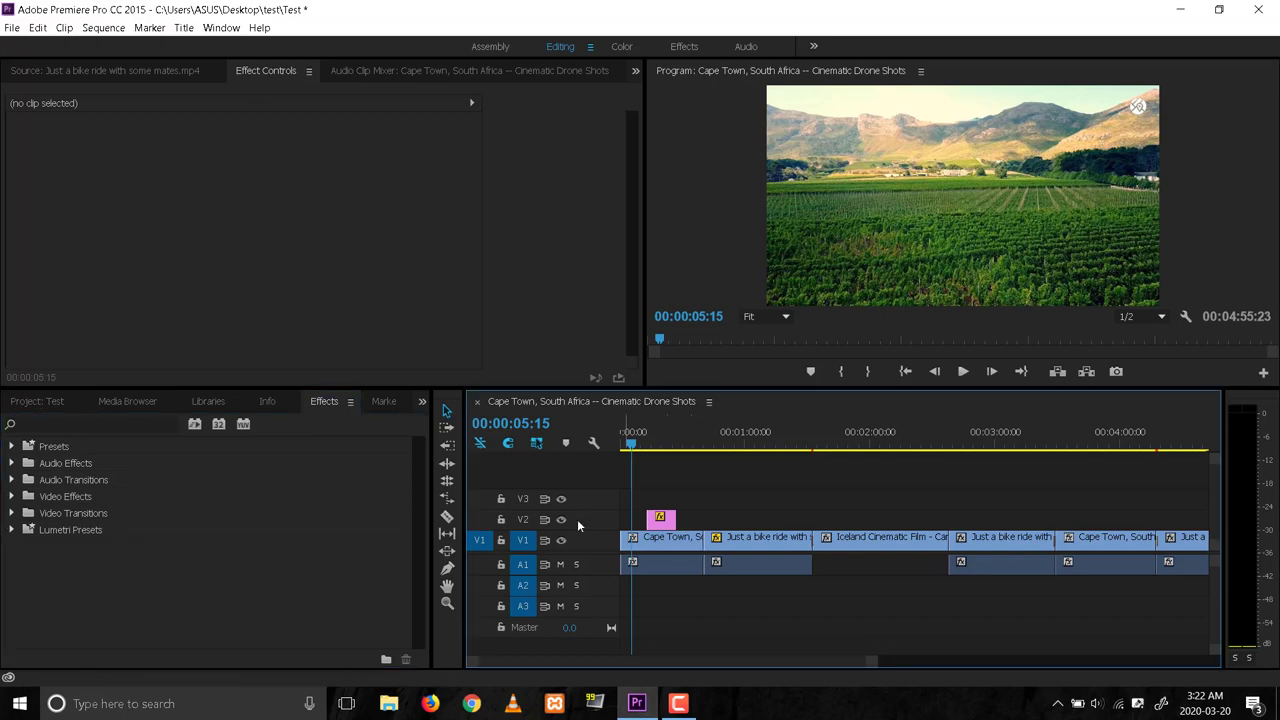
{"action": "left_click_drag", "start_coordinate": [635, 453], "coordinate": [1040, 458]}
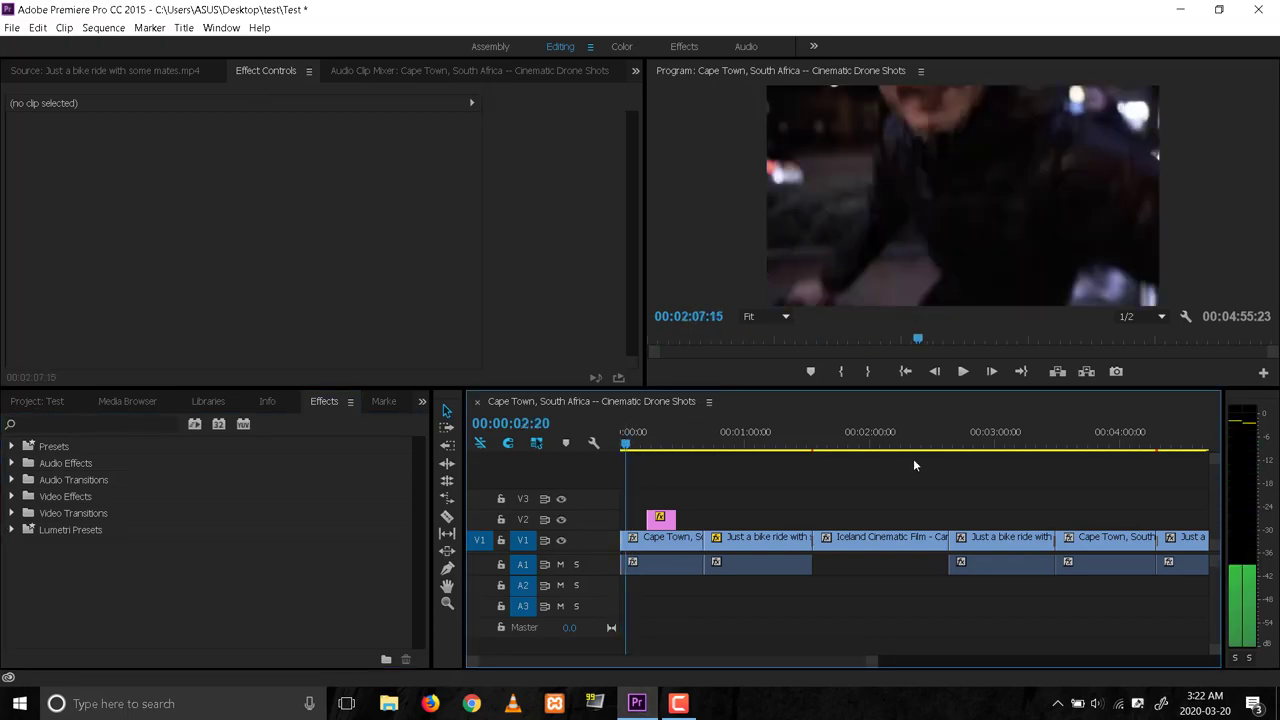
{"action": "left_click_drag", "start_coordinate": [1050, 463], "coordinate": [1028, 465]}
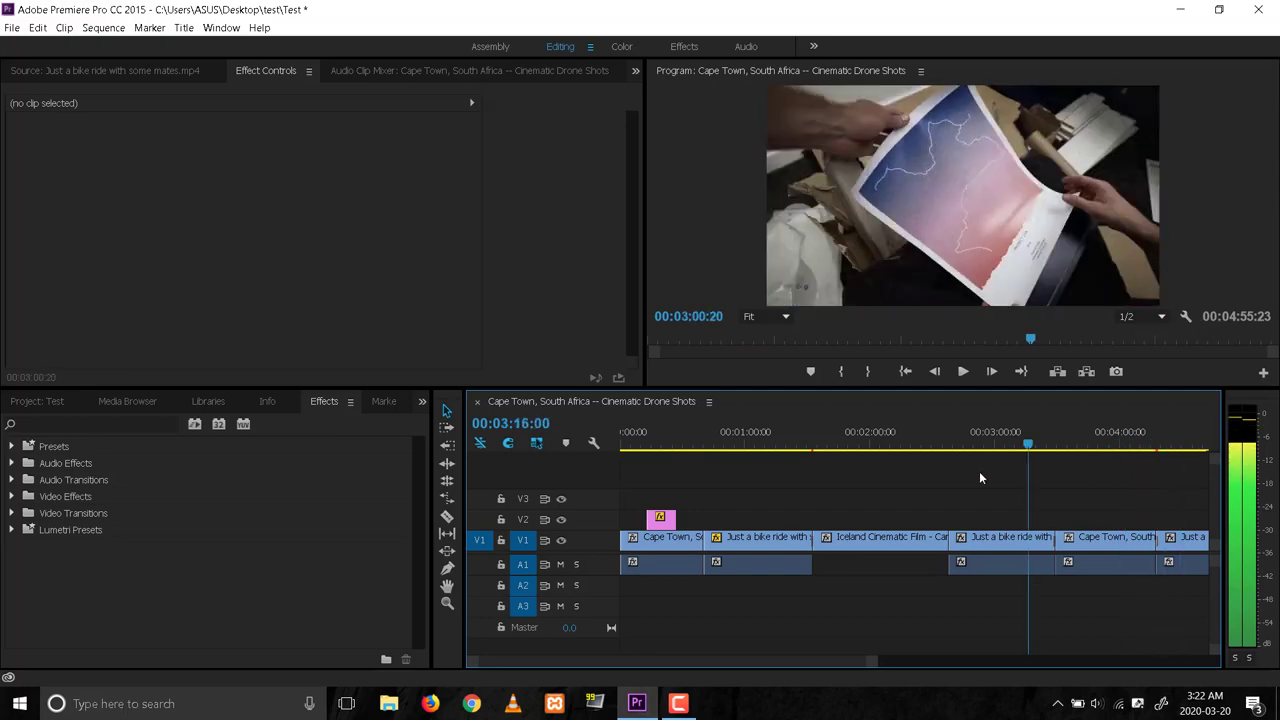
{"action": "left_click_drag", "start_coordinate": [631, 466], "coordinate": [616, 466]}
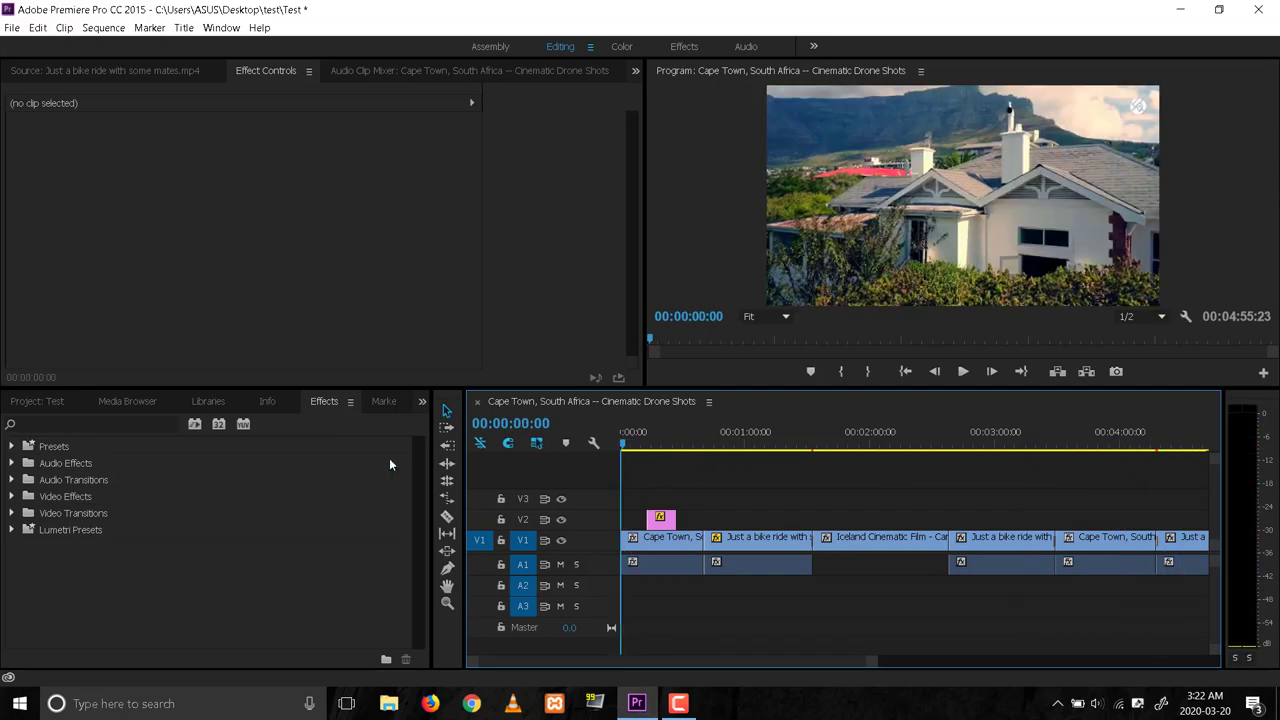
{"action": "left_click", "coordinate": [30, 402]}
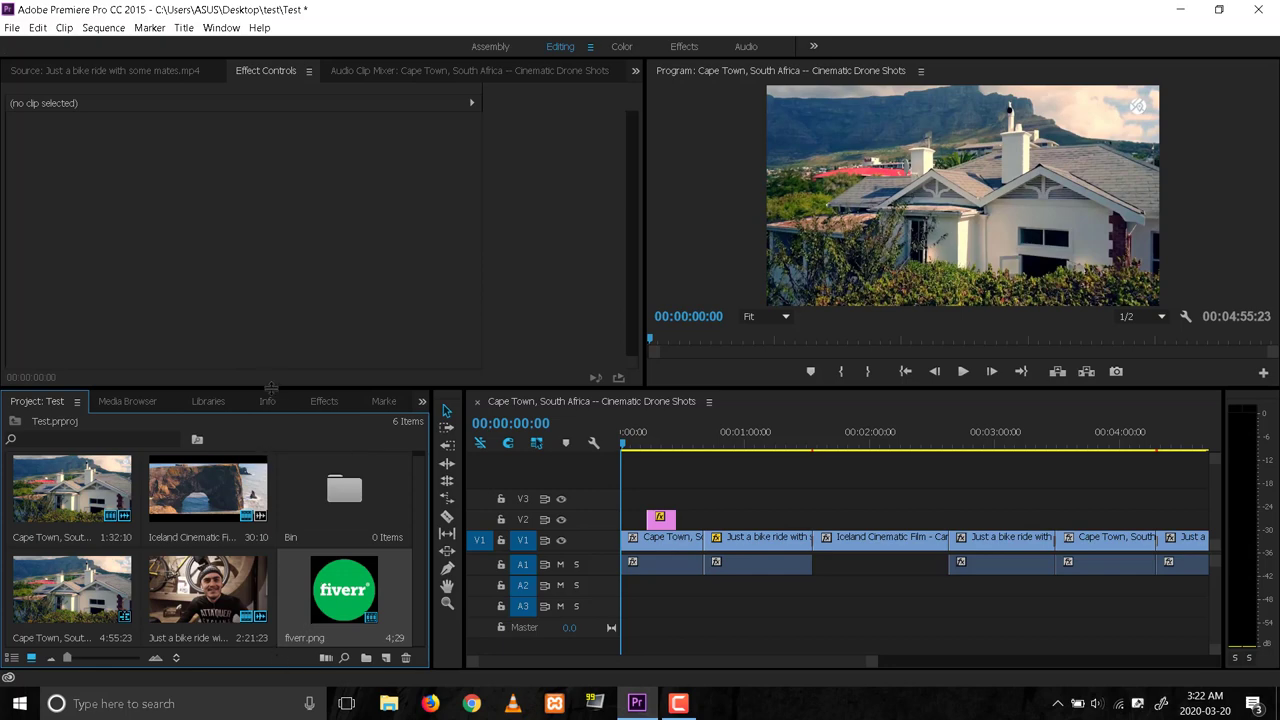
Import the Friendship mp3 from Downloads and load it in the Source monitor.
{"action": "left_click_drag", "start_coordinate": [269, 388], "coordinate": [268, 315]}
{"action": "double_click", "coordinate": [236, 603]}
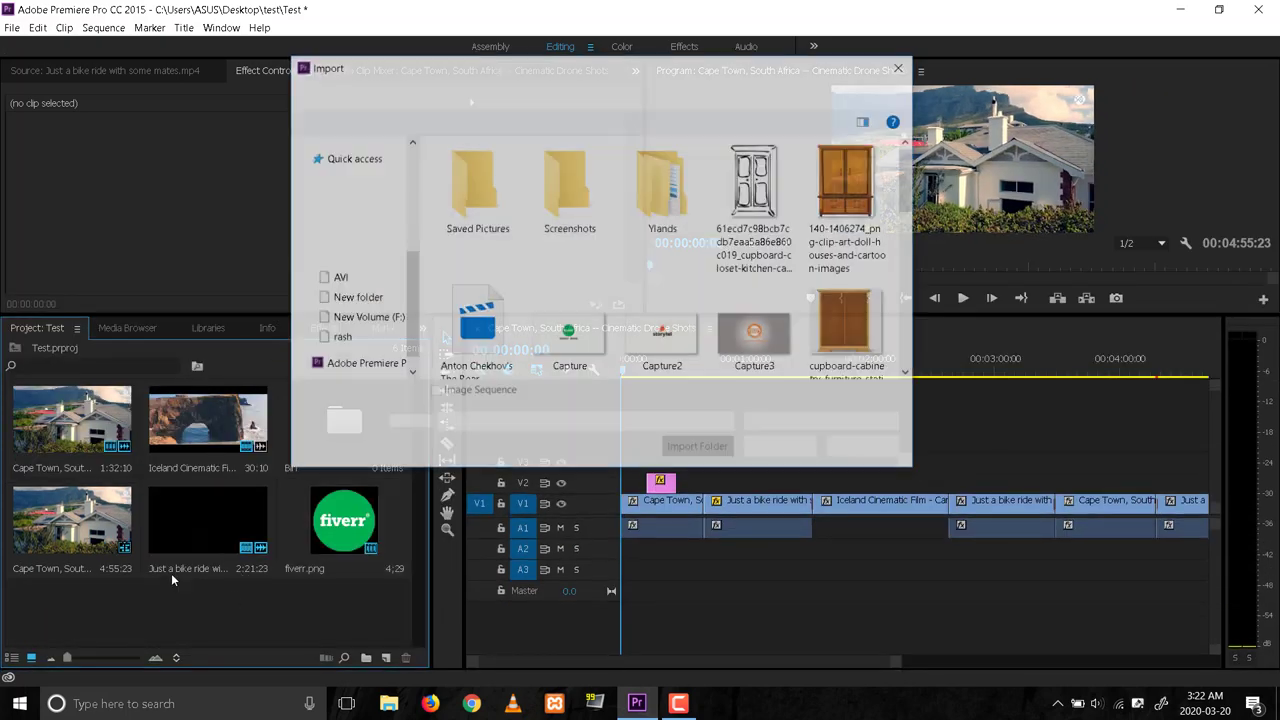
{"action": "left_click", "coordinate": [355, 237]}
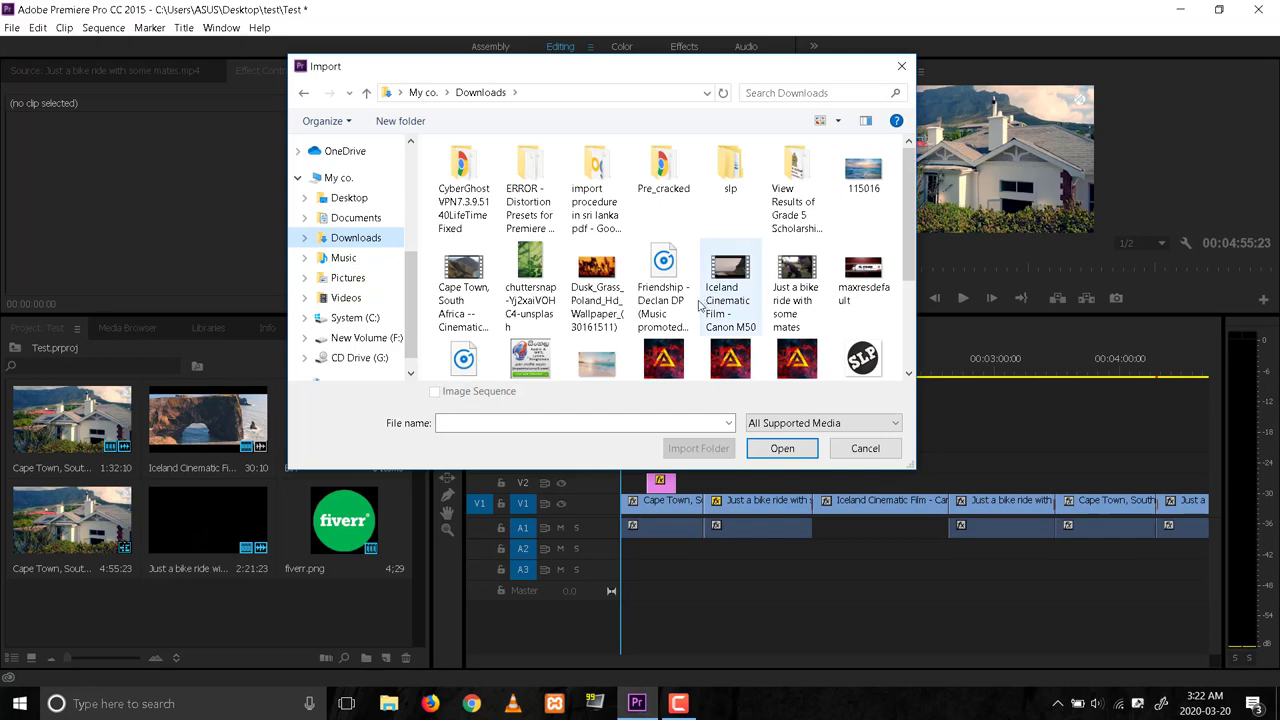
{"action": "double_click", "coordinate": [672, 300]}
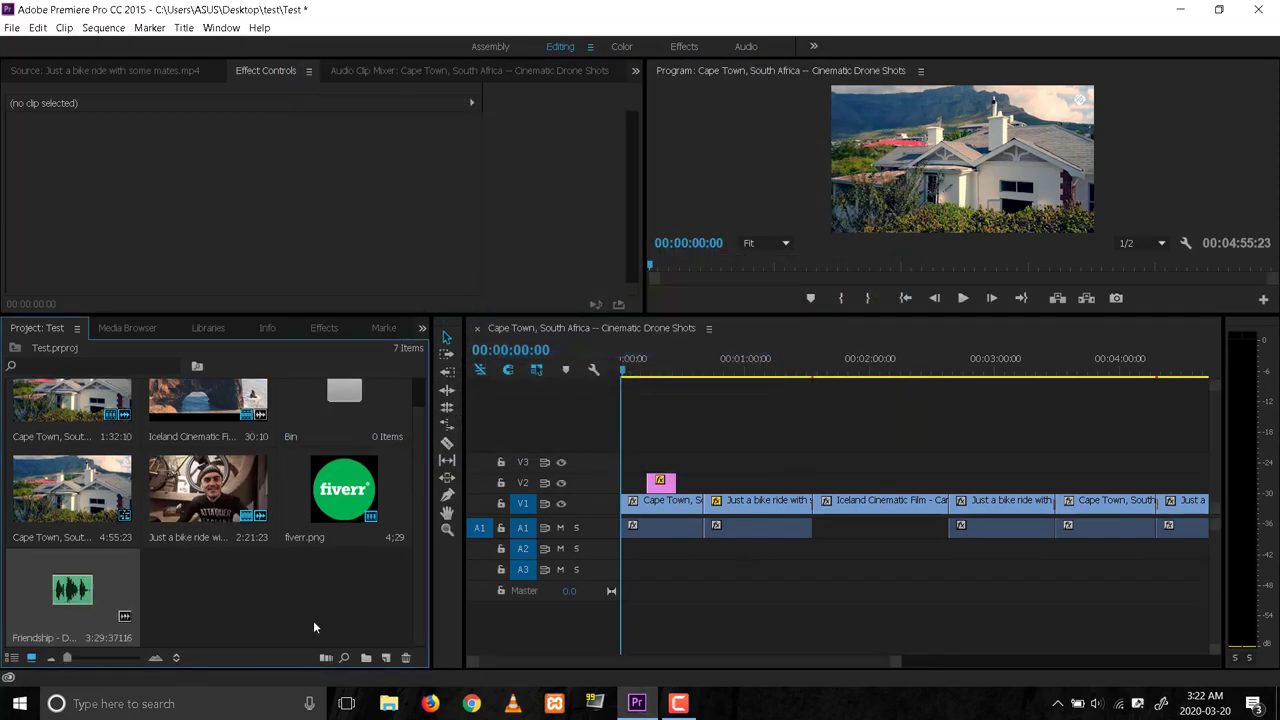
{"action": "double_click", "coordinate": [72, 595]}
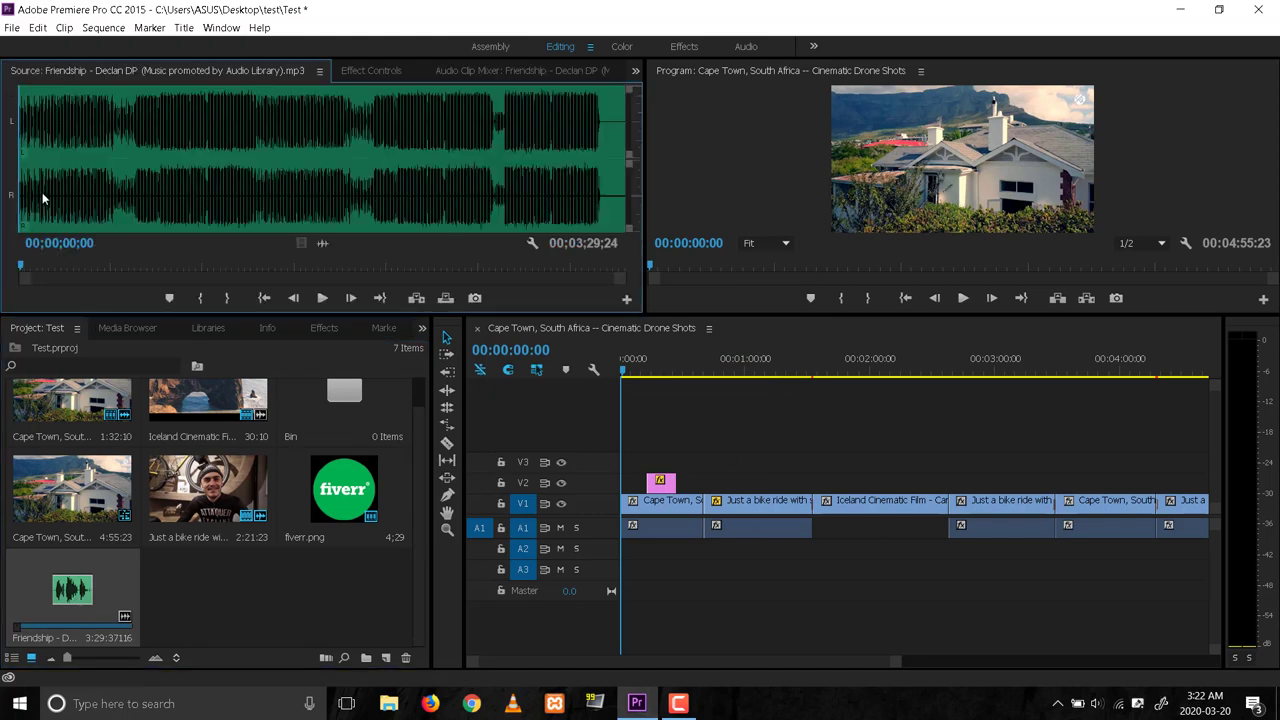
Mark the Friendship music's out point at 01;18;11 and place it at A2's start.
{"action": "left_click", "coordinate": [241, 267]}
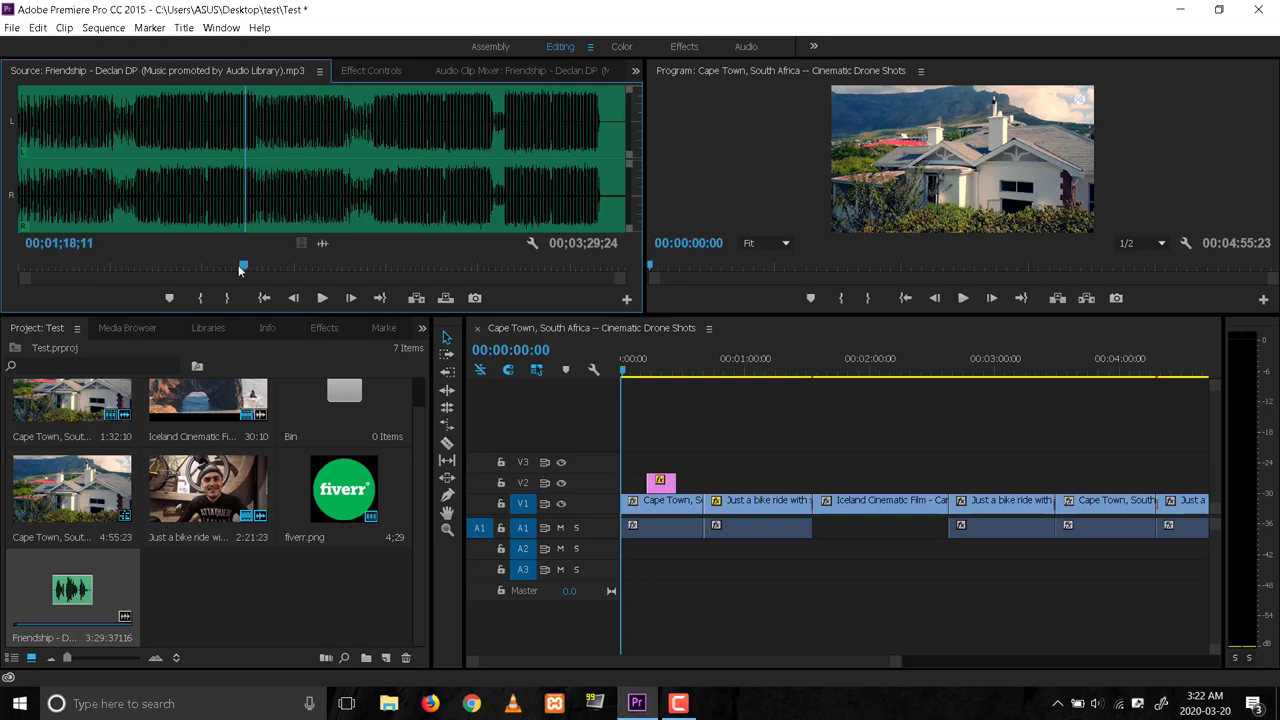
{"action": "key", "text": "o"}
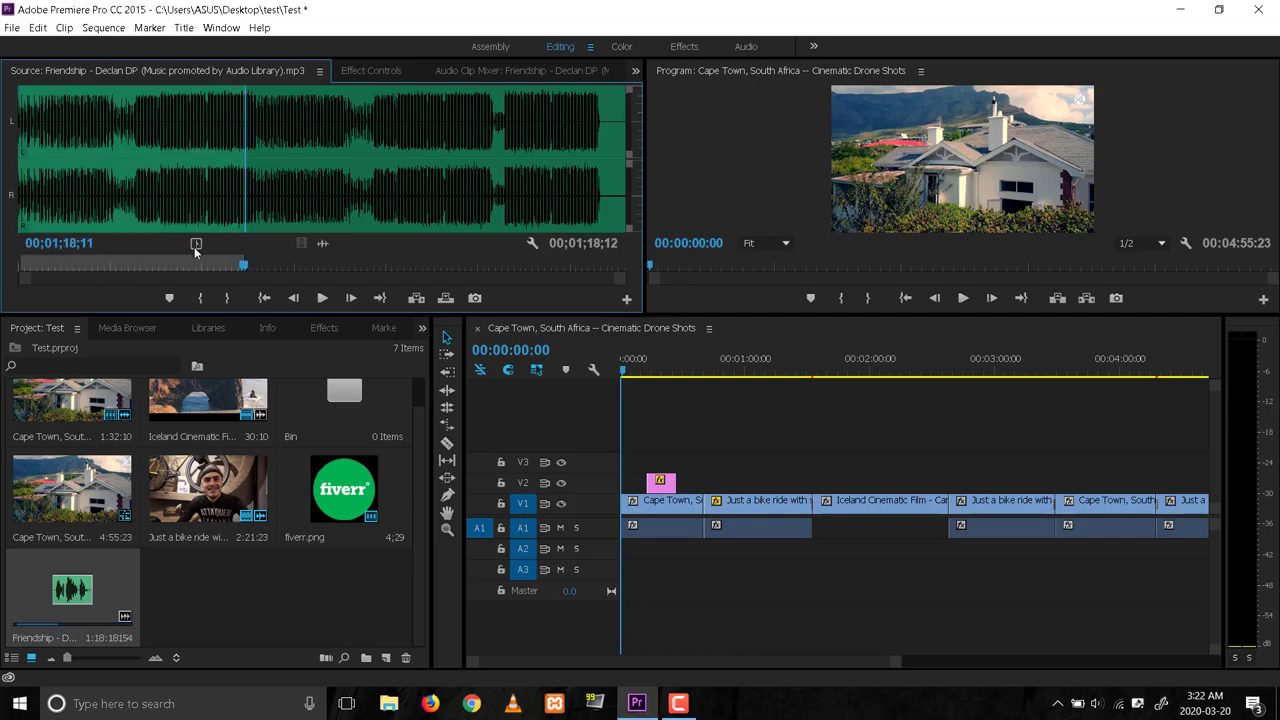
{"action": "left_click_drag", "start_coordinate": [578, 284], "coordinate": [614, 546]}
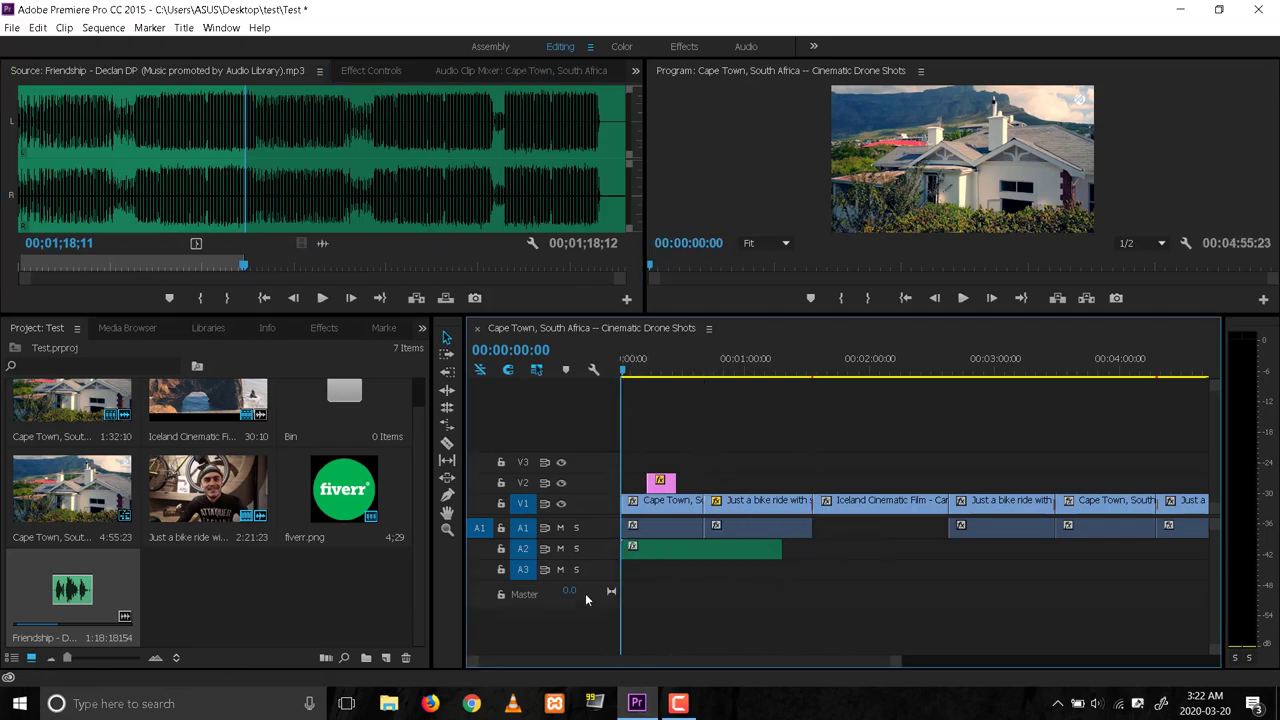
Drag the A2 music clip's right edge out until its duration reads 00:03:29:14.
{"action": "left_click", "coordinate": [680, 550]}
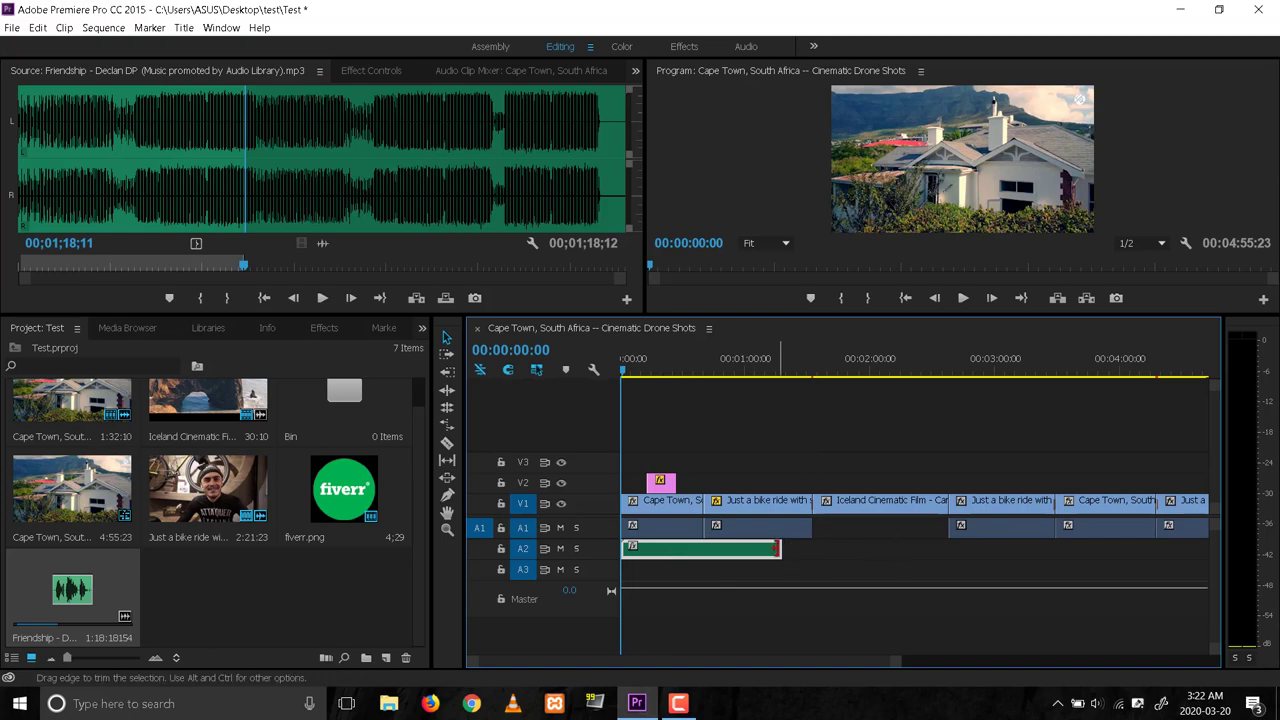
{"action": "left_click_drag", "start_coordinate": [780, 548], "coordinate": [1131, 558]}
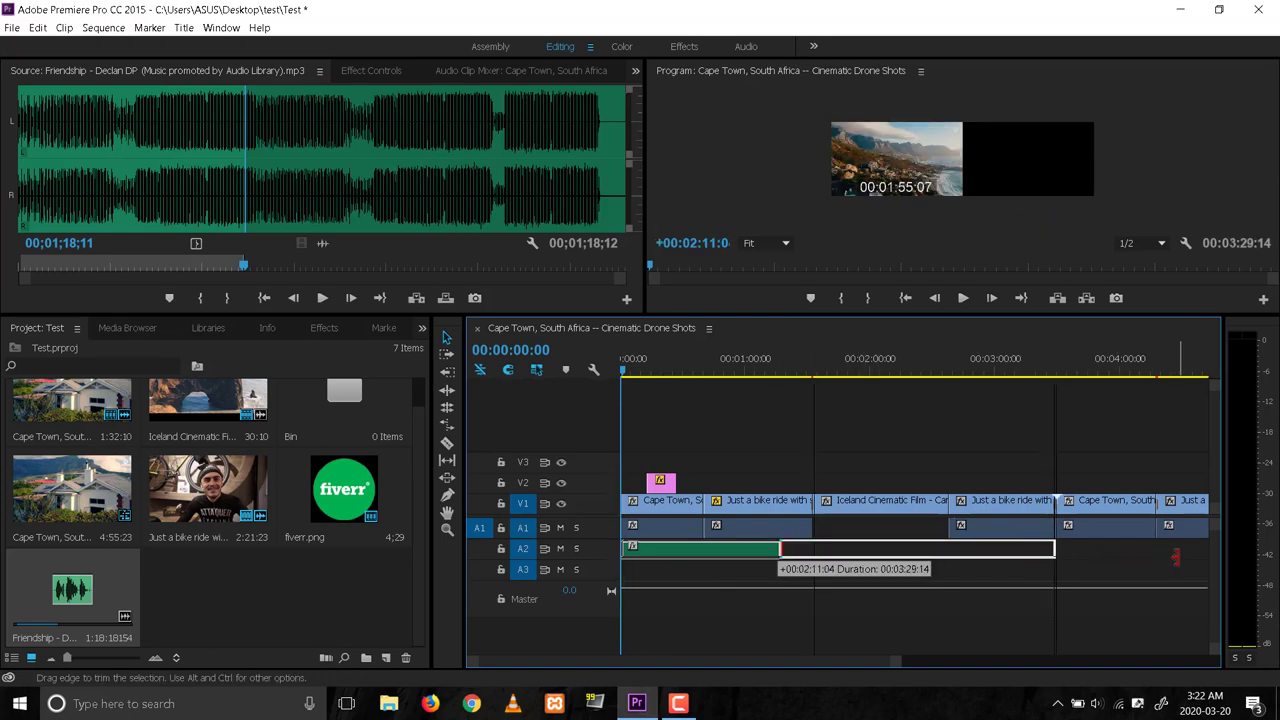
{"action": "left_click_drag", "start_coordinate": [1131, 558], "coordinate": [1054, 550]}
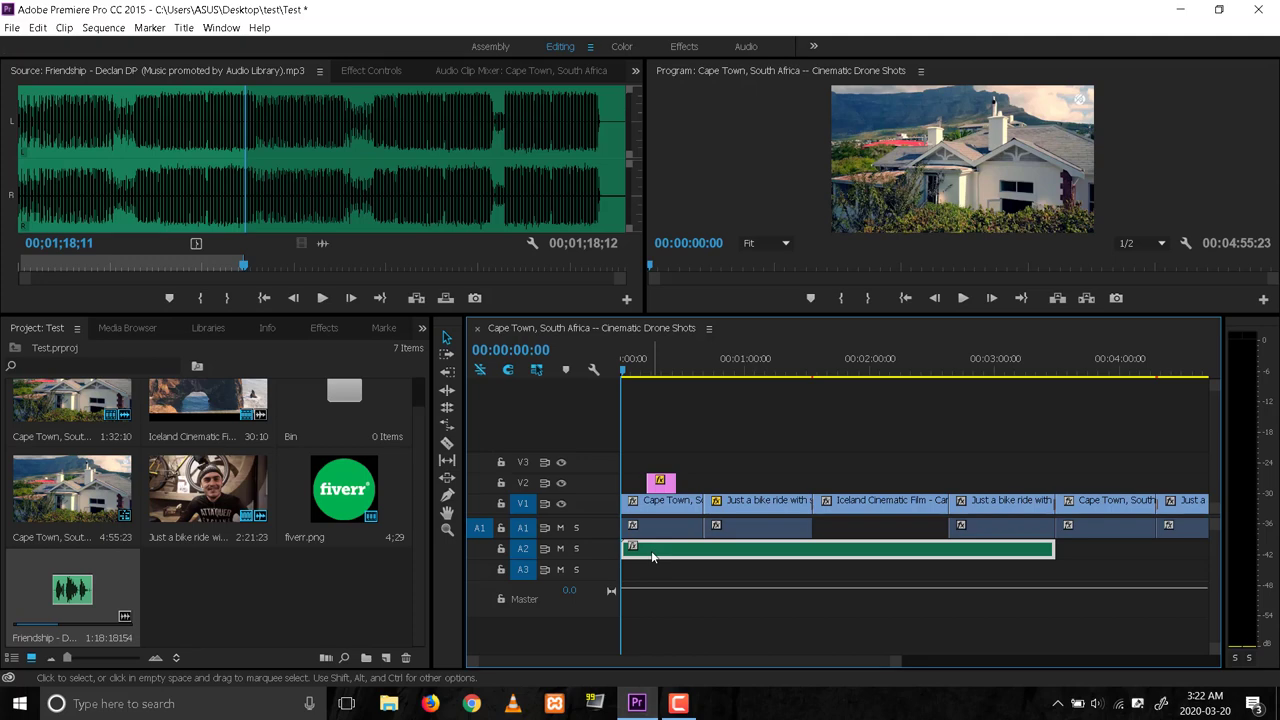
{"action": "mouse_move", "coordinate": [652, 557]}
{"action": "mouse_move", "coordinate": [1018, 556]}
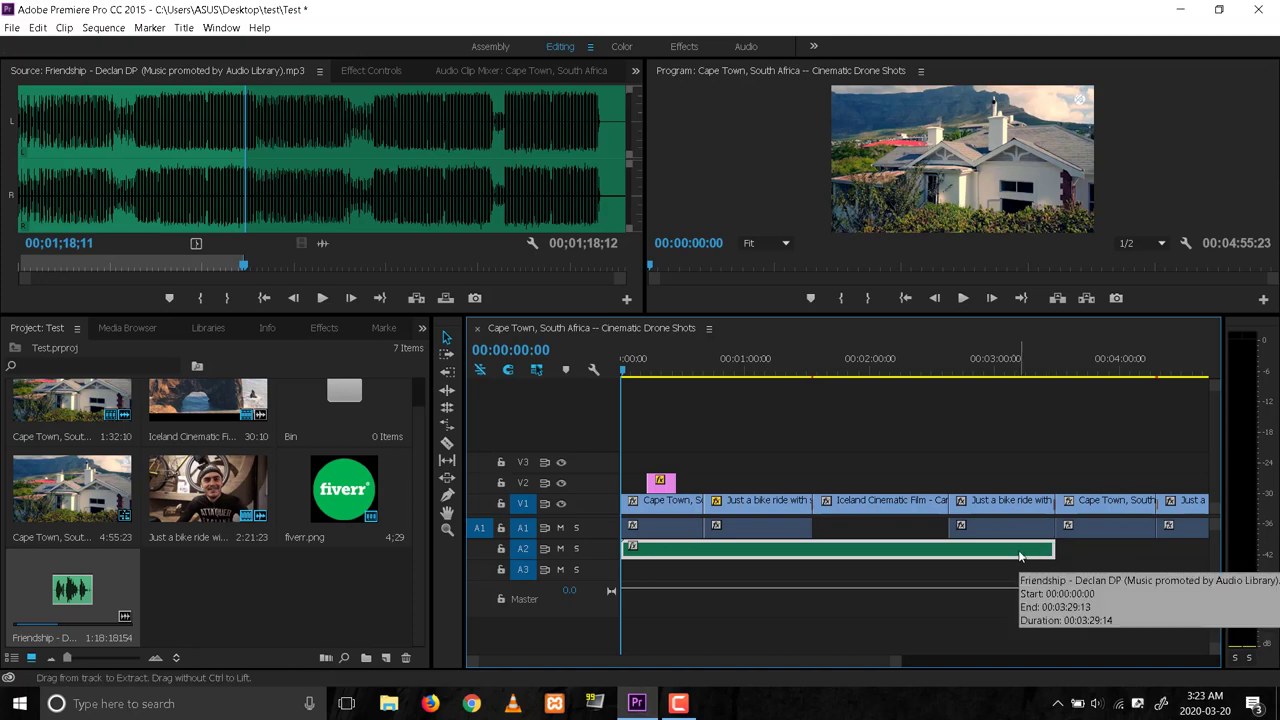
Paste a copy of the music onto A2 after the first clip, then park the playhead at 04:55:14.
{"action": "key", "text": "ctrl+c"}
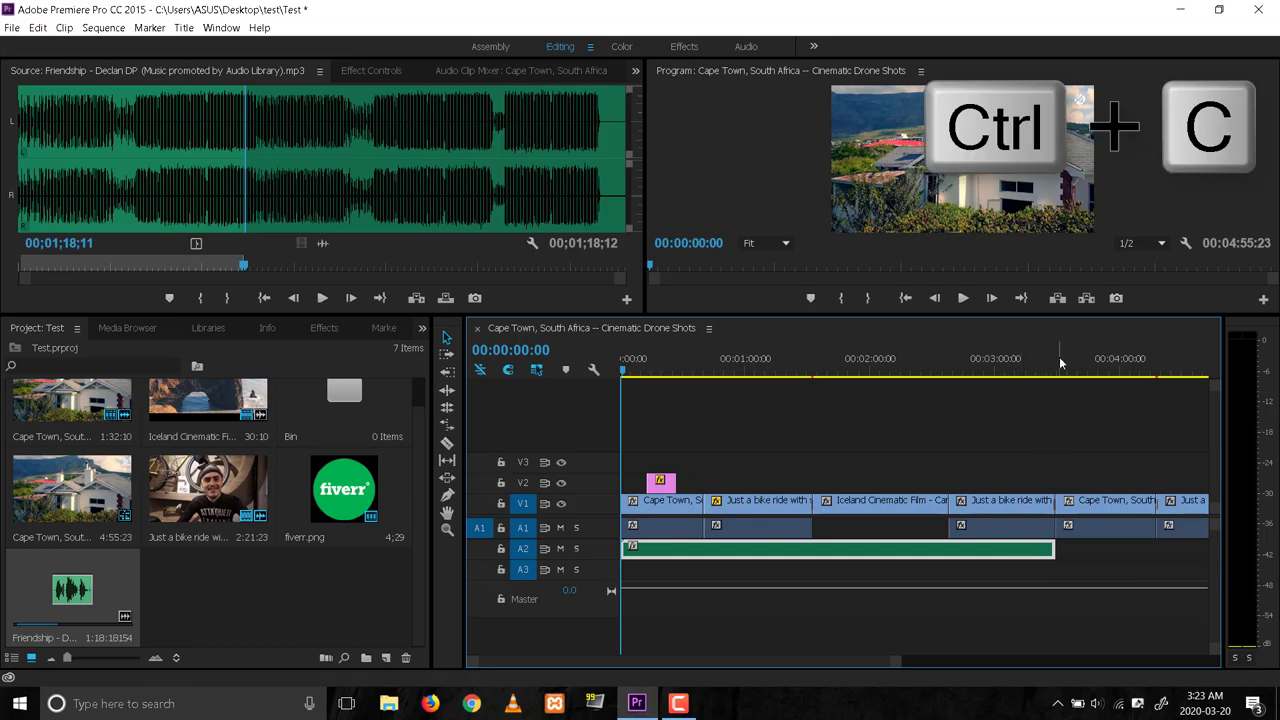
{"action": "left_click", "coordinate": [1057, 368]}
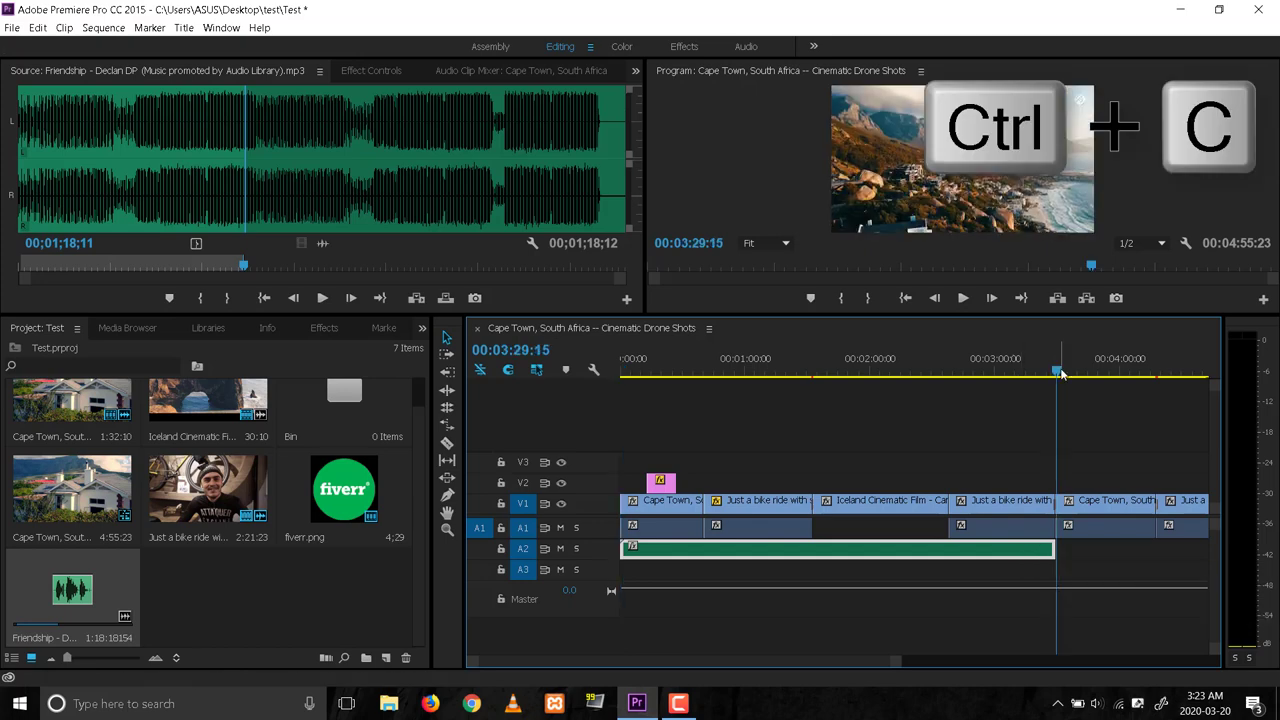
{"action": "key", "text": "ctrl+v"}
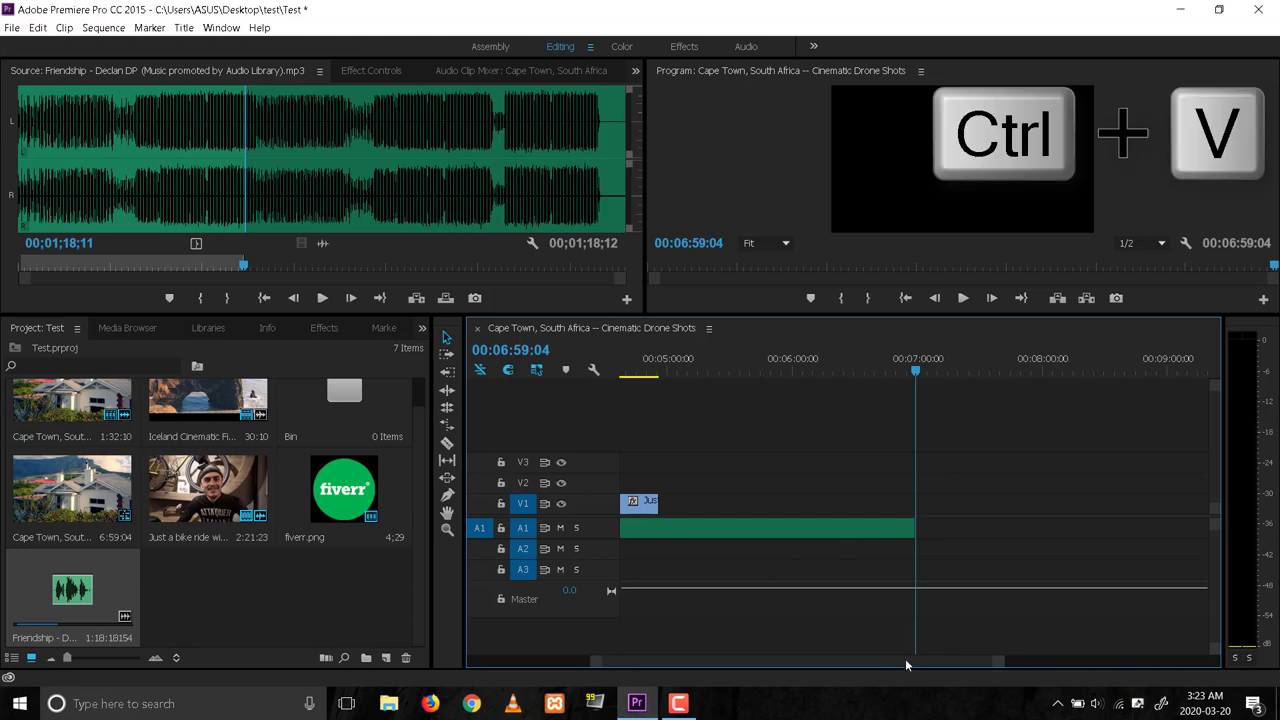
{"action": "left_click_drag", "start_coordinate": [906, 665], "coordinate": [828, 672]}
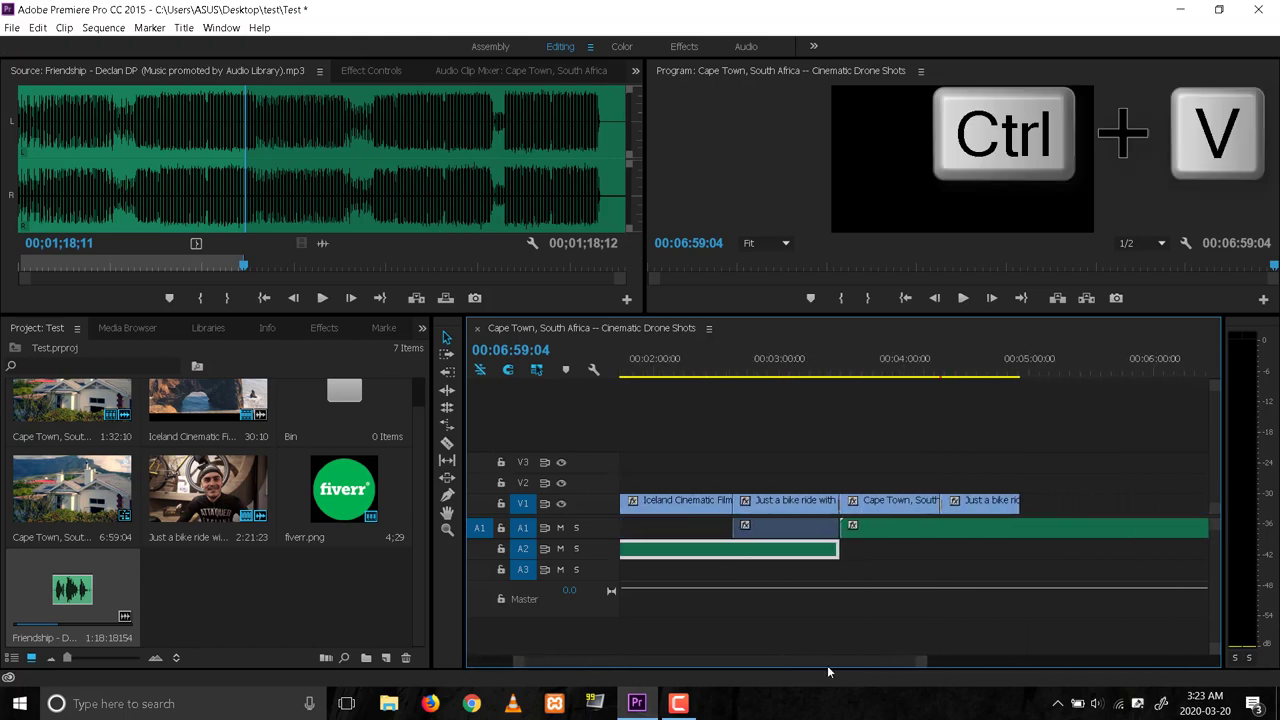
{"action": "left_click_drag", "start_coordinate": [873, 528], "coordinate": [873, 556]}
{"action": "left_click", "coordinate": [1028, 368]}
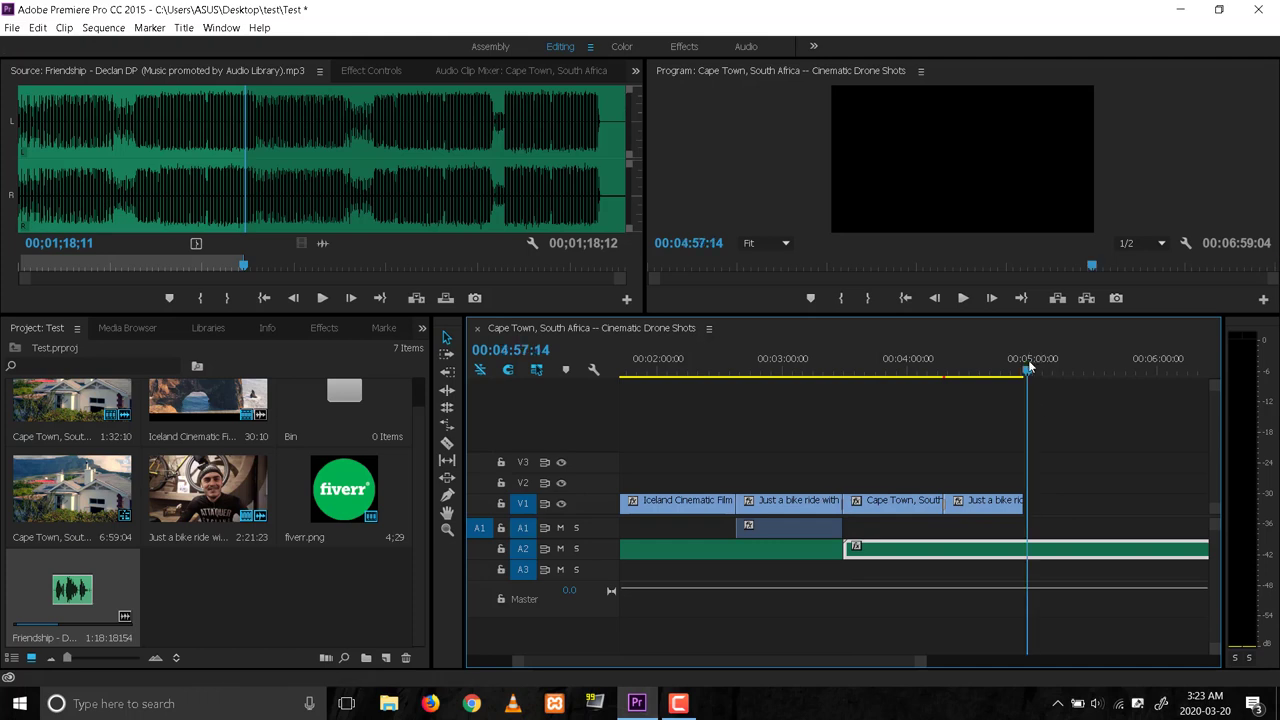
{"action": "left_click_drag", "start_coordinate": [1028, 373], "coordinate": [1024, 380]}
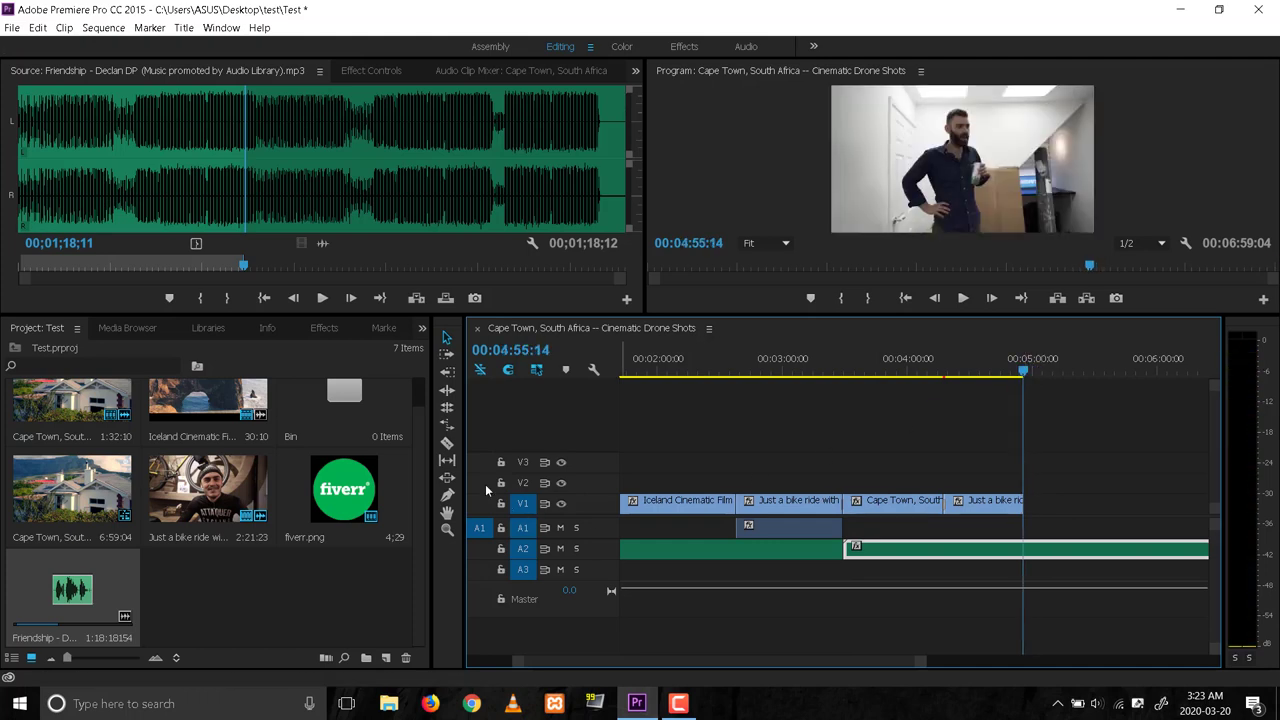
Razor-cut the A2 music where the video ends and delete the trailing piece.
{"action": "left_click", "coordinate": [447, 443]}
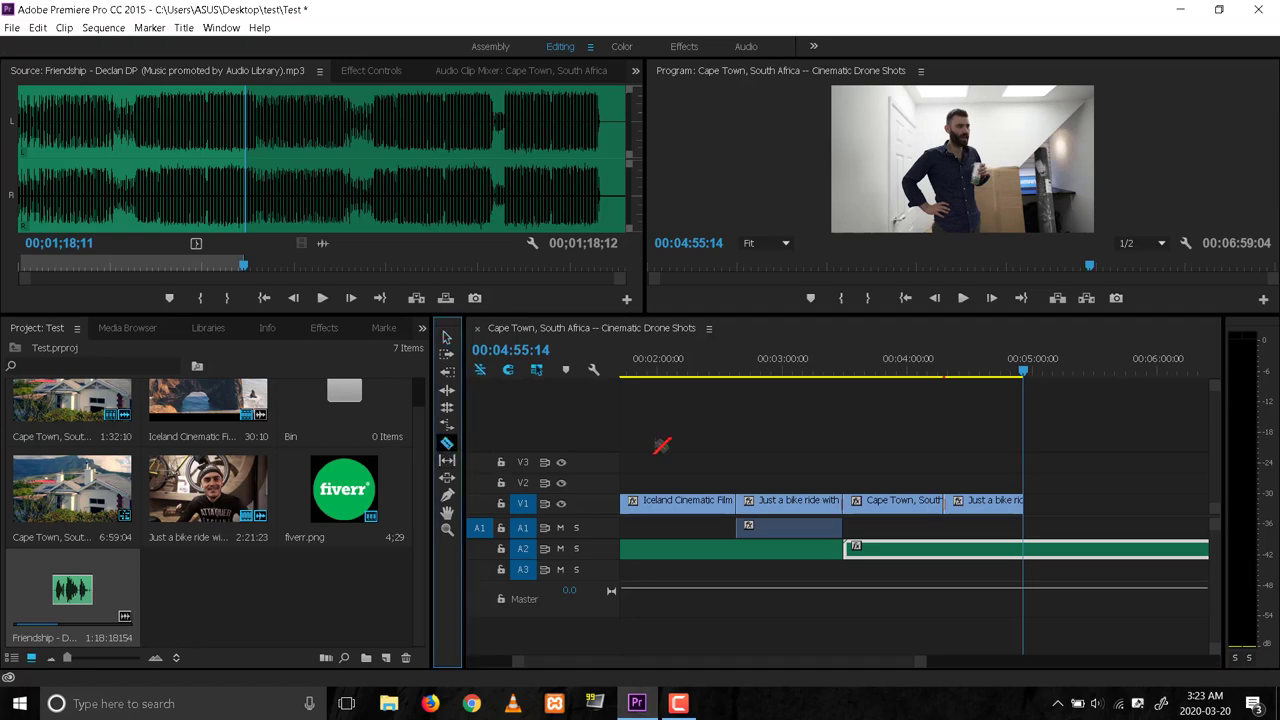
{"action": "left_click", "coordinate": [1029, 549]}
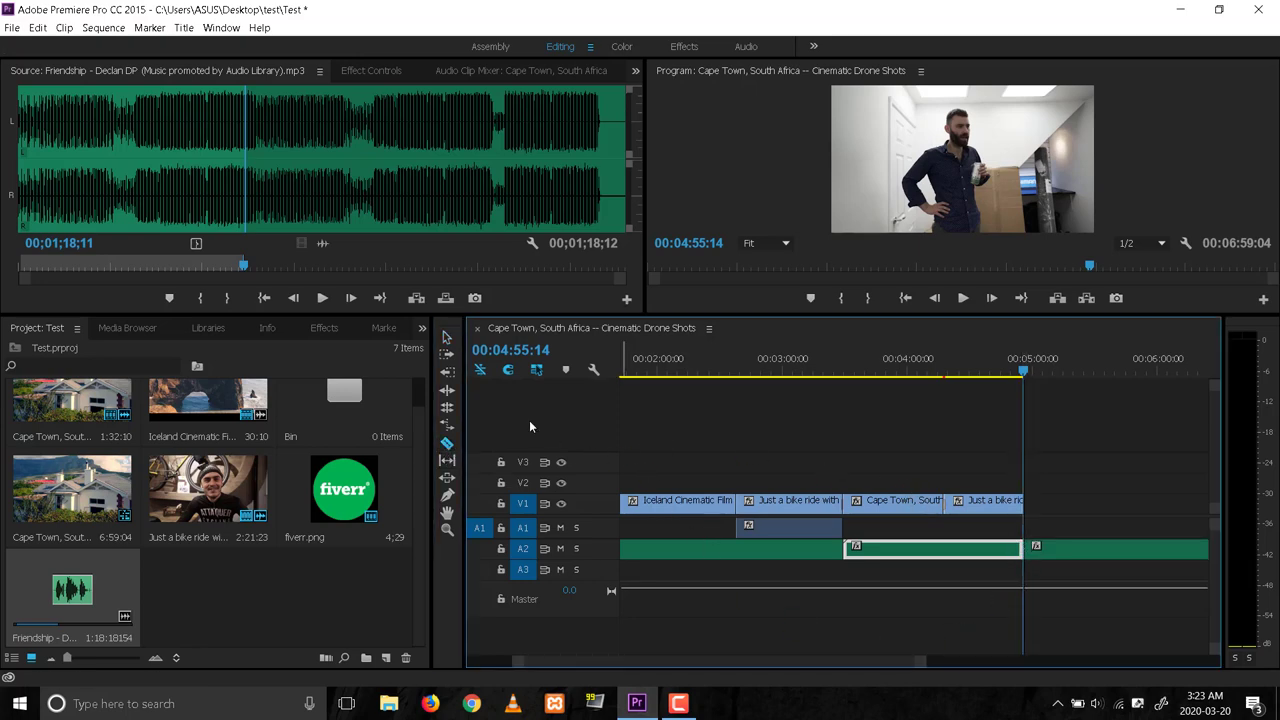
{"action": "left_click", "coordinate": [447, 338]}
{"action": "left_click", "coordinate": [1101, 557]}
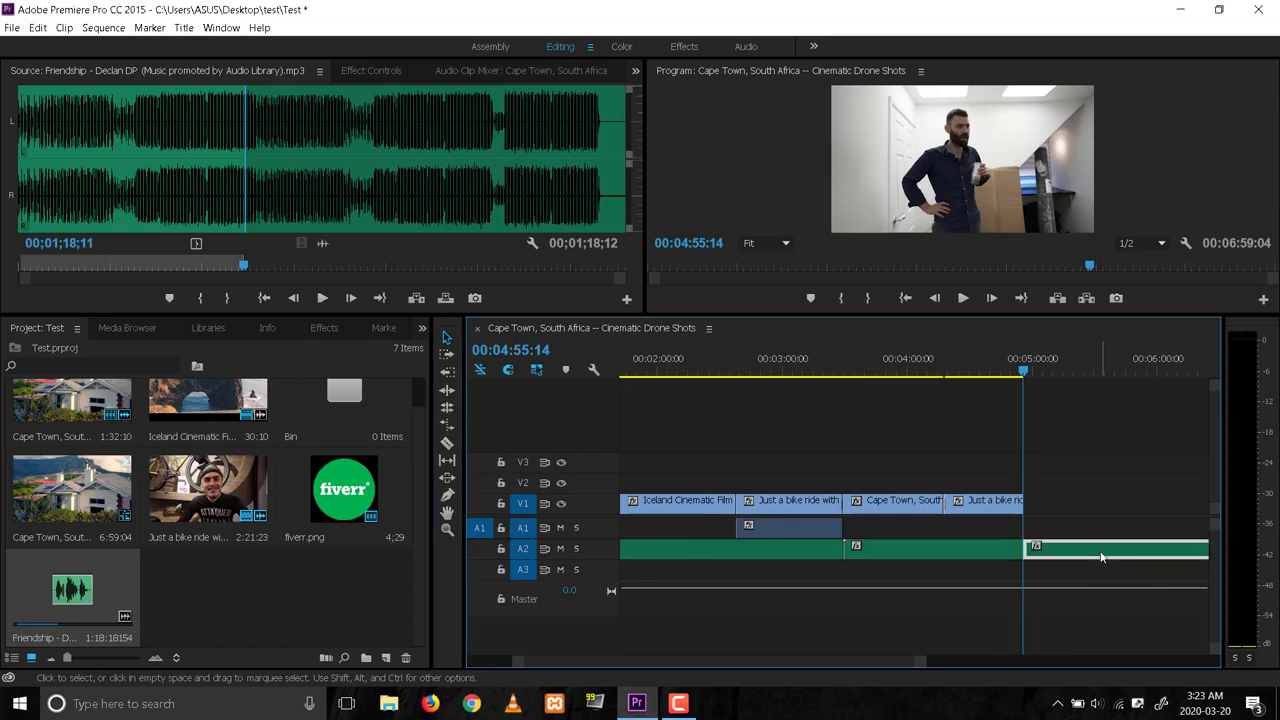
{"action": "key", "text": "Delete"}
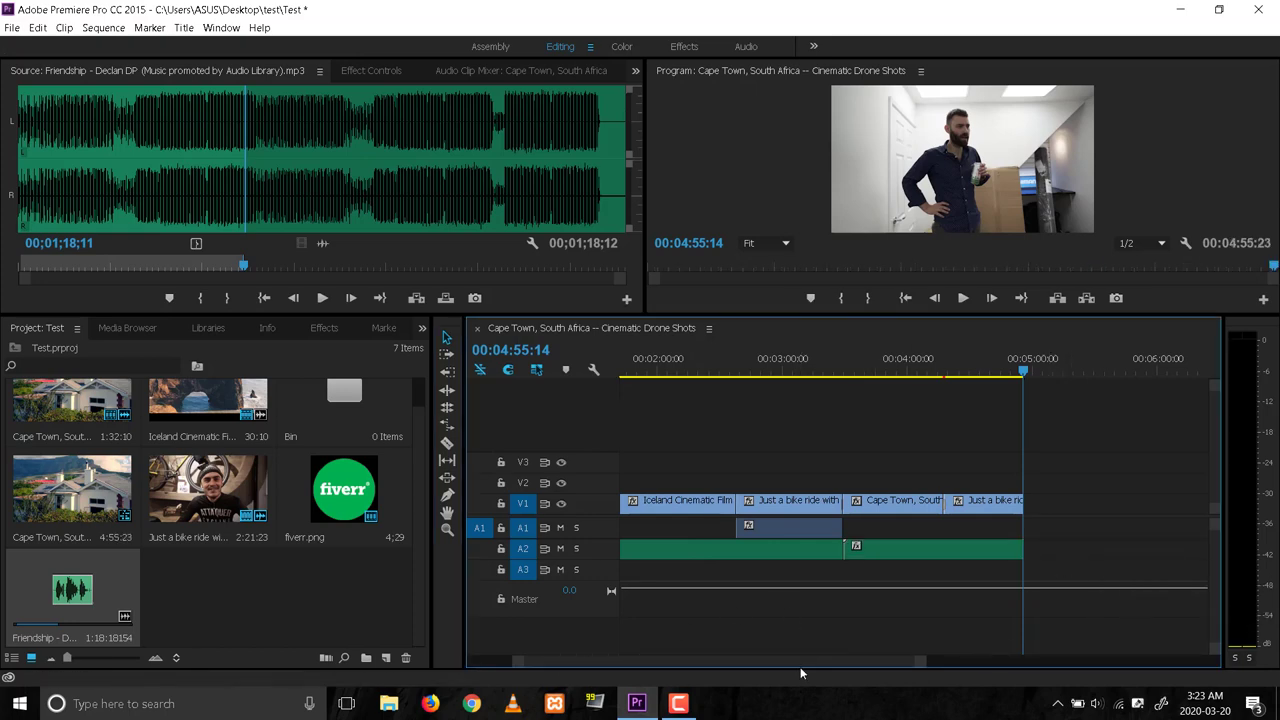
{"action": "left_click_drag", "start_coordinate": [772, 661], "coordinate": [729, 661]}
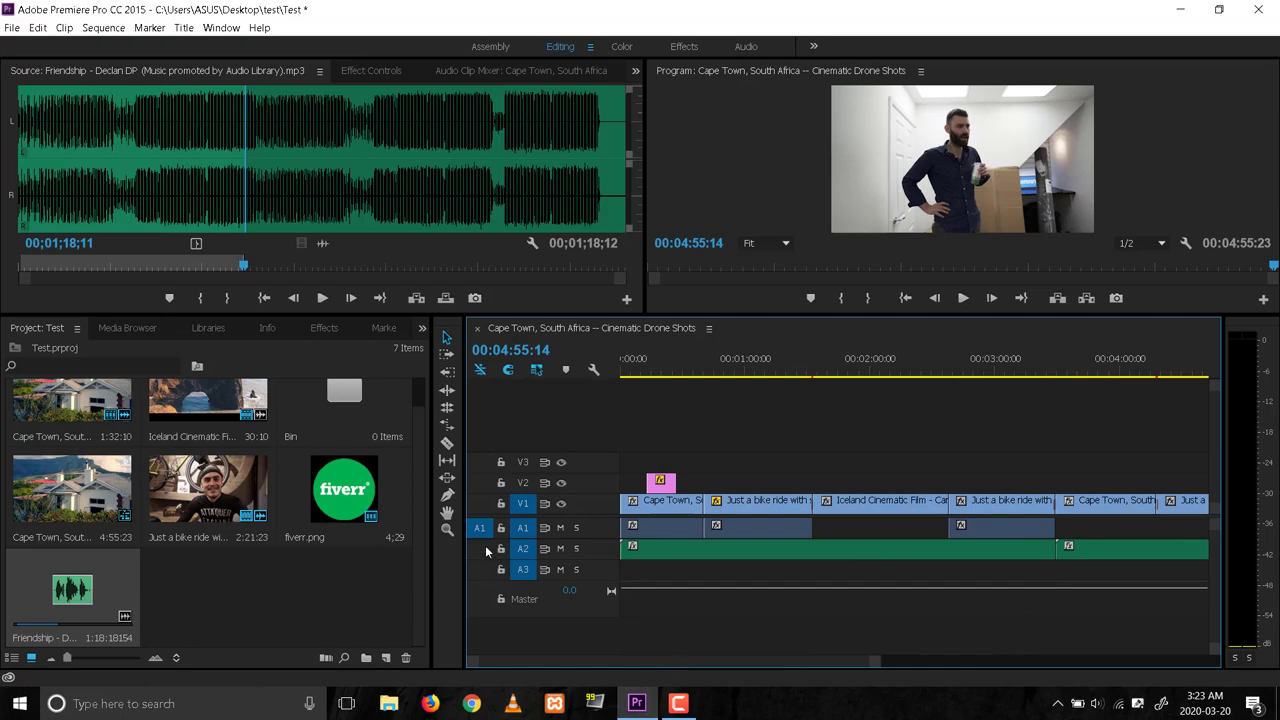
Zoom the timeline out to the full sequence, enlarge the monitors, and return the playhead to 0.
{"action": "left_click", "coordinate": [447, 530]}
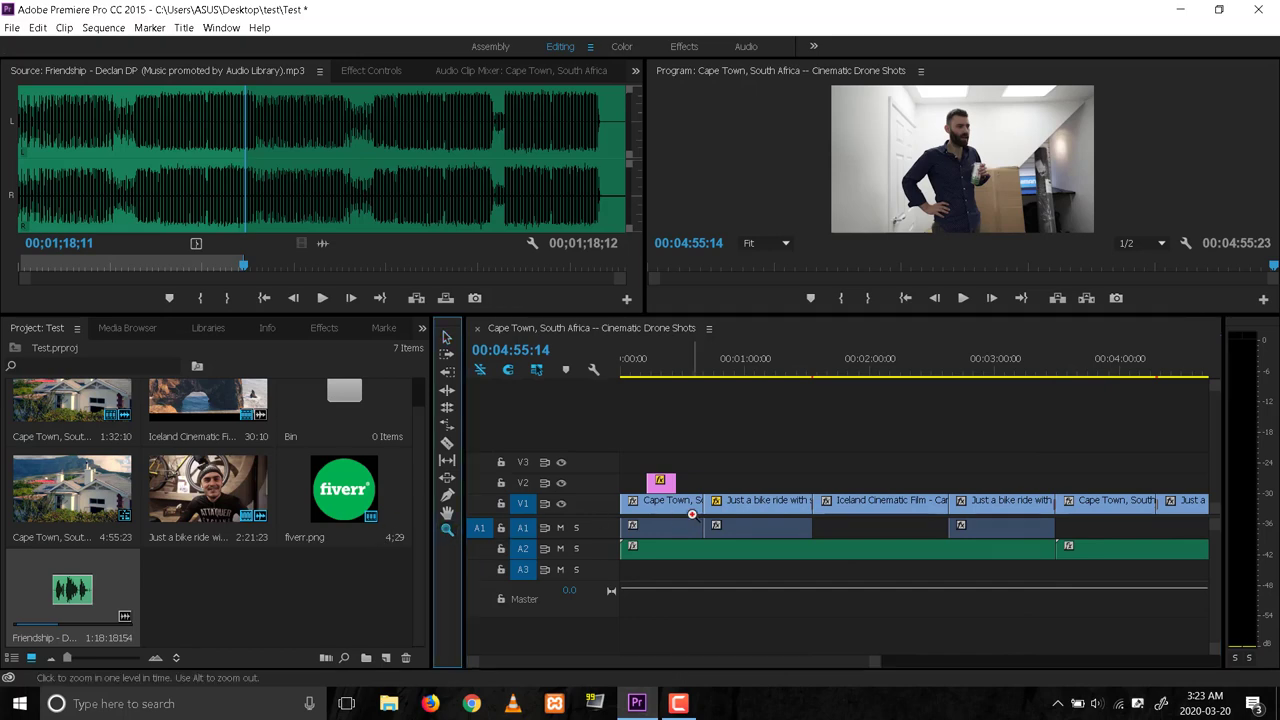
{"action": "key", "text": "alt"}
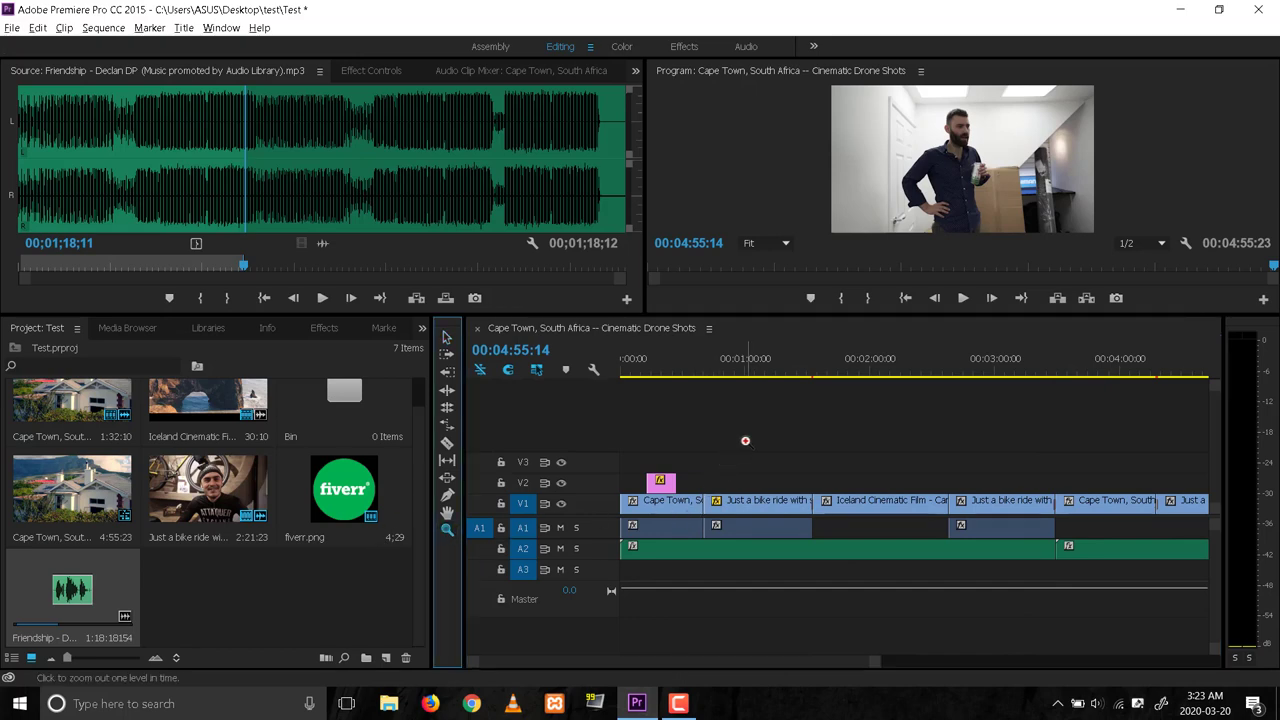
{"action": "left_click", "coordinate": [745, 441], "text": "alt"}
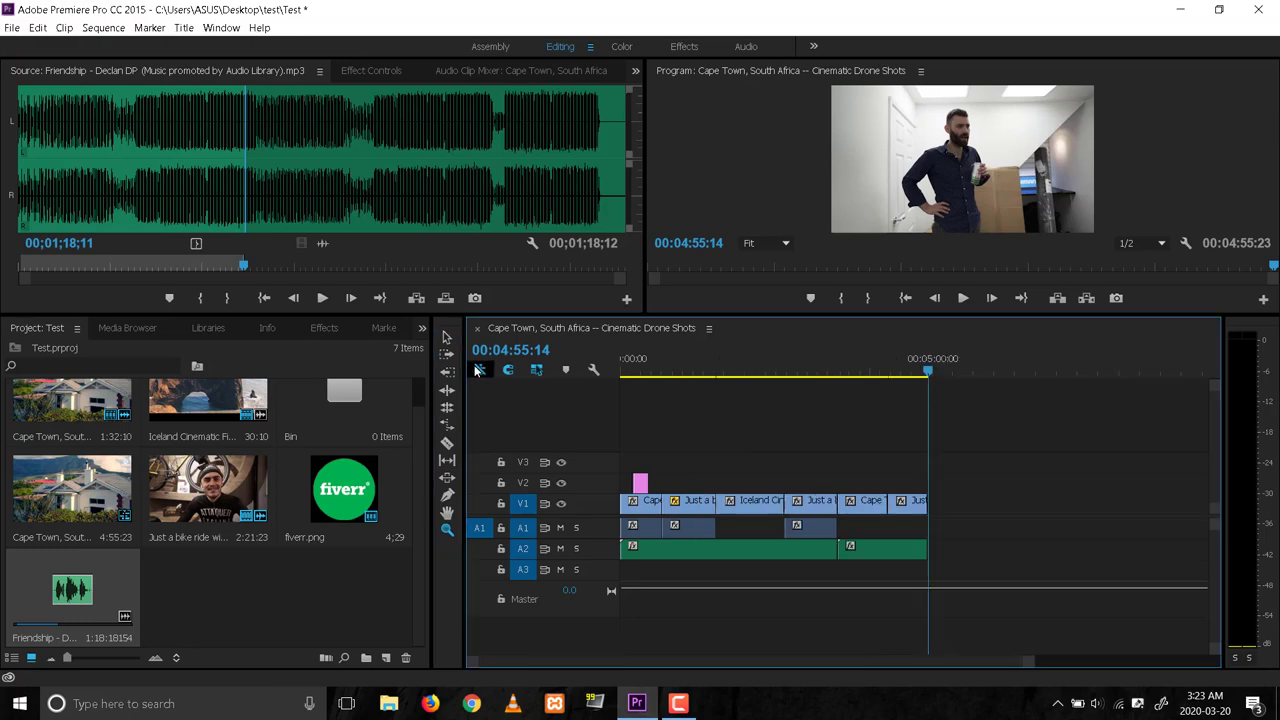
{"action": "left_click", "coordinate": [446, 340]}
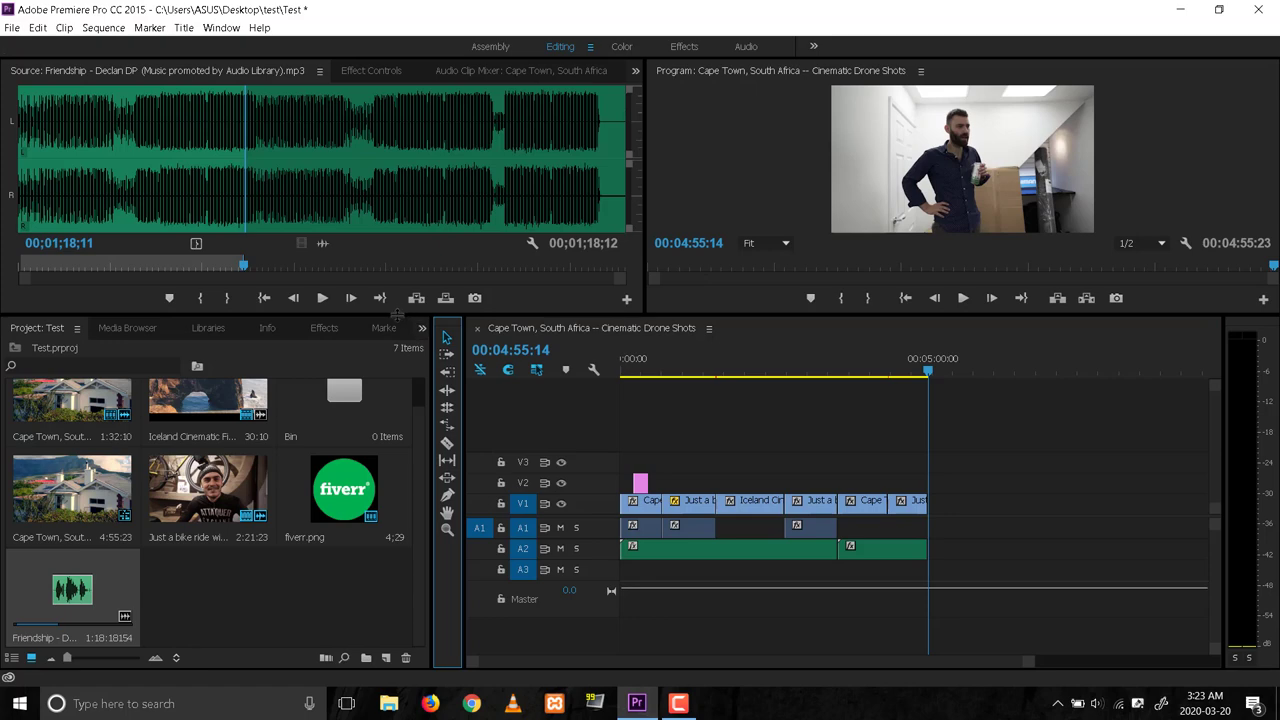
{"action": "left_click_drag", "start_coordinate": [402, 314], "coordinate": [402, 400]}
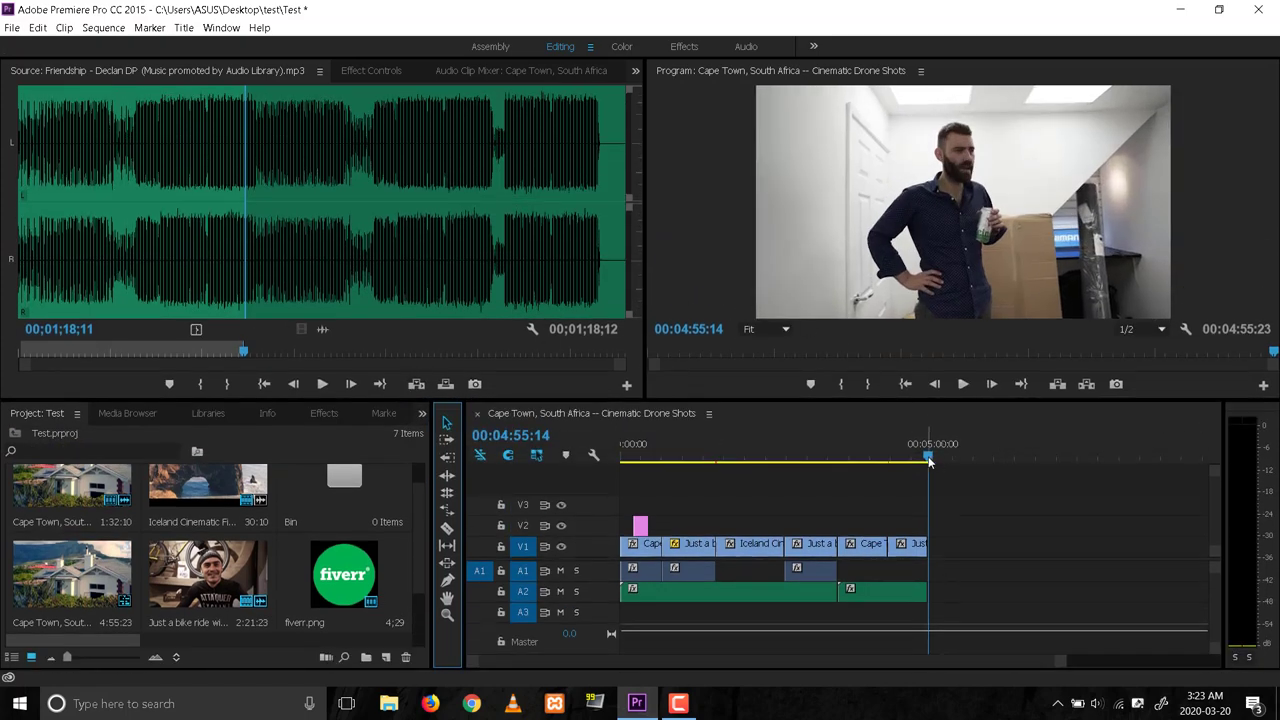
{"action": "left_click_drag", "start_coordinate": [929, 460], "coordinate": [618, 470]}
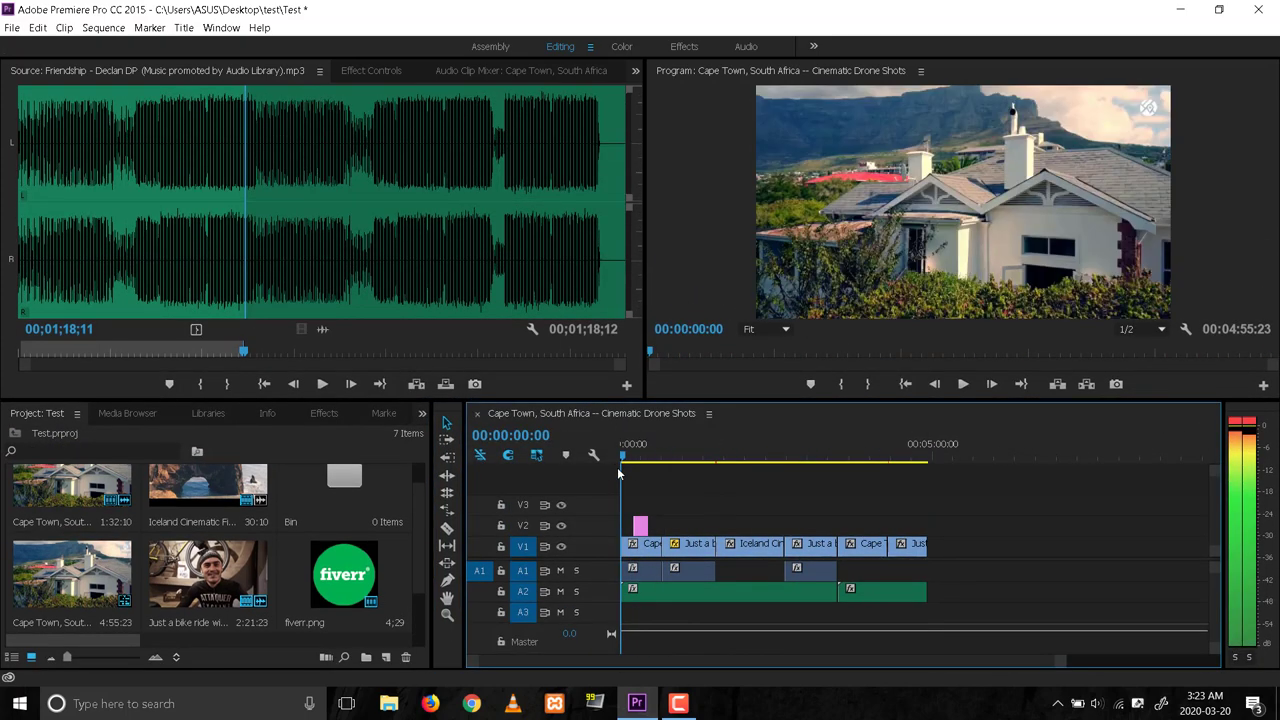
Preview the edit up to 00:00:08:10, then open File > Export > Media settings.
{"action": "left_click", "coordinate": [962, 384]}
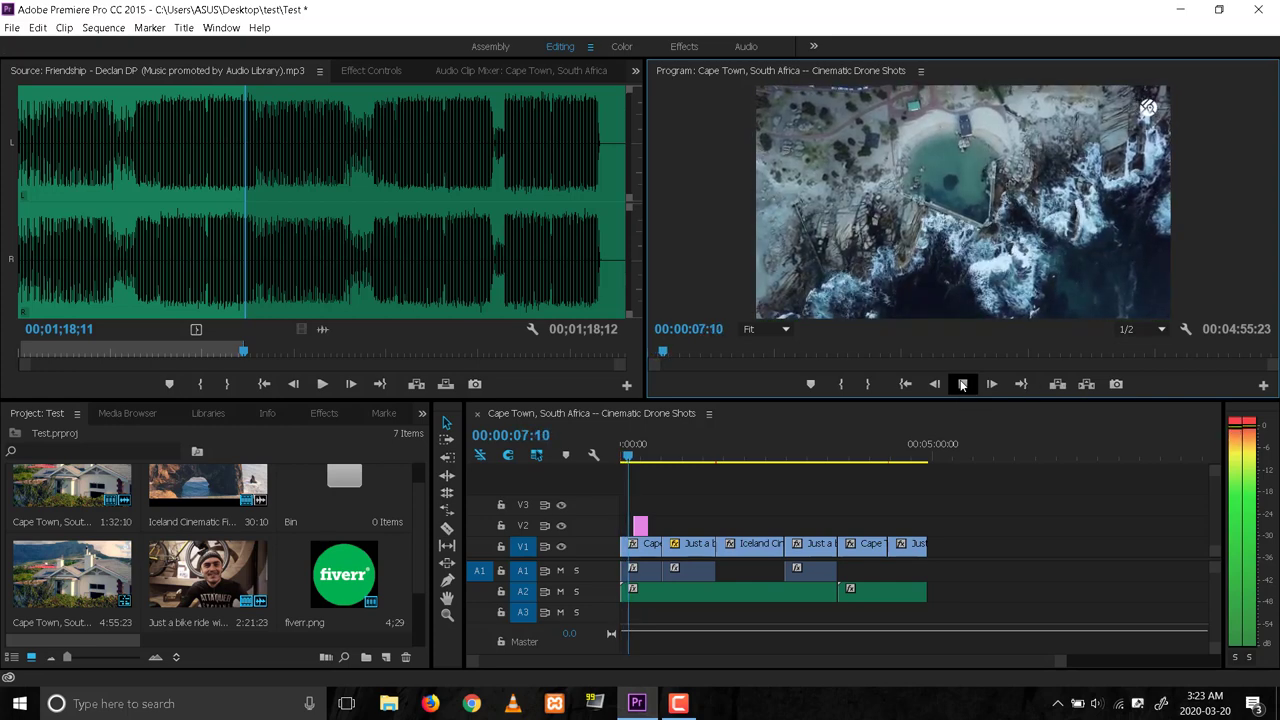
{"action": "left_click", "coordinate": [962, 384]}
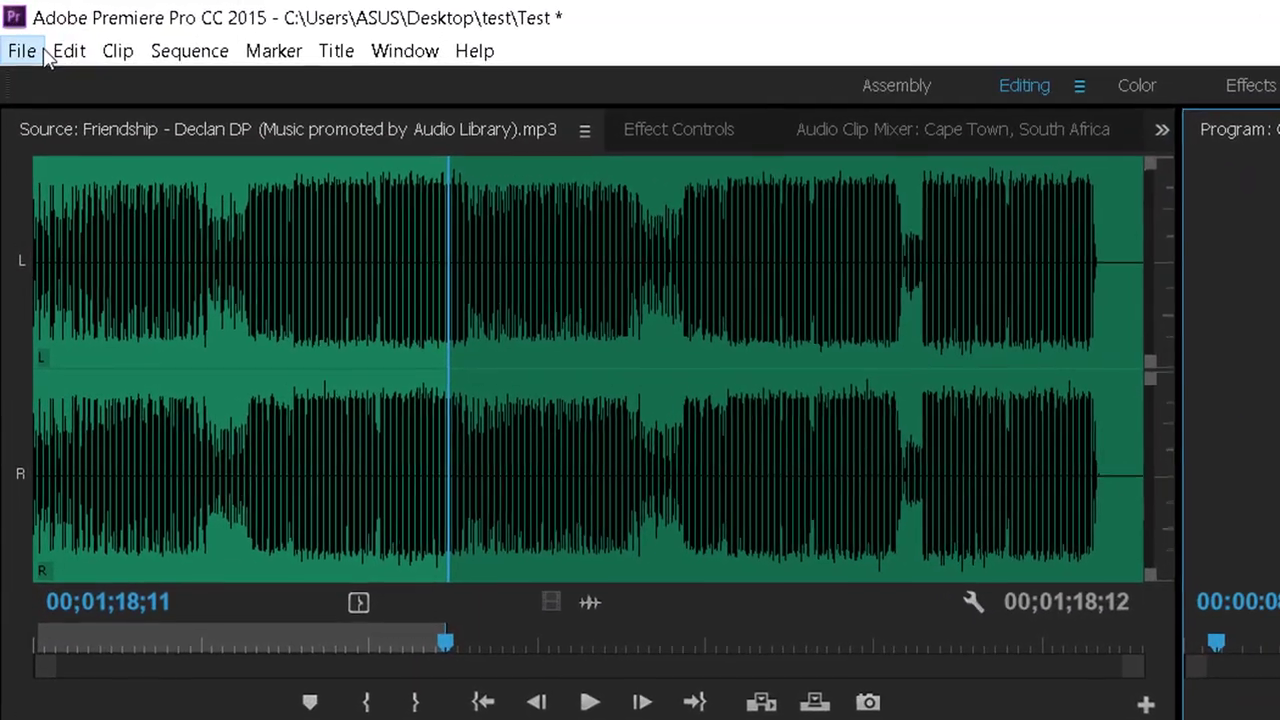
{"action": "left_click", "coordinate": [22, 30]}
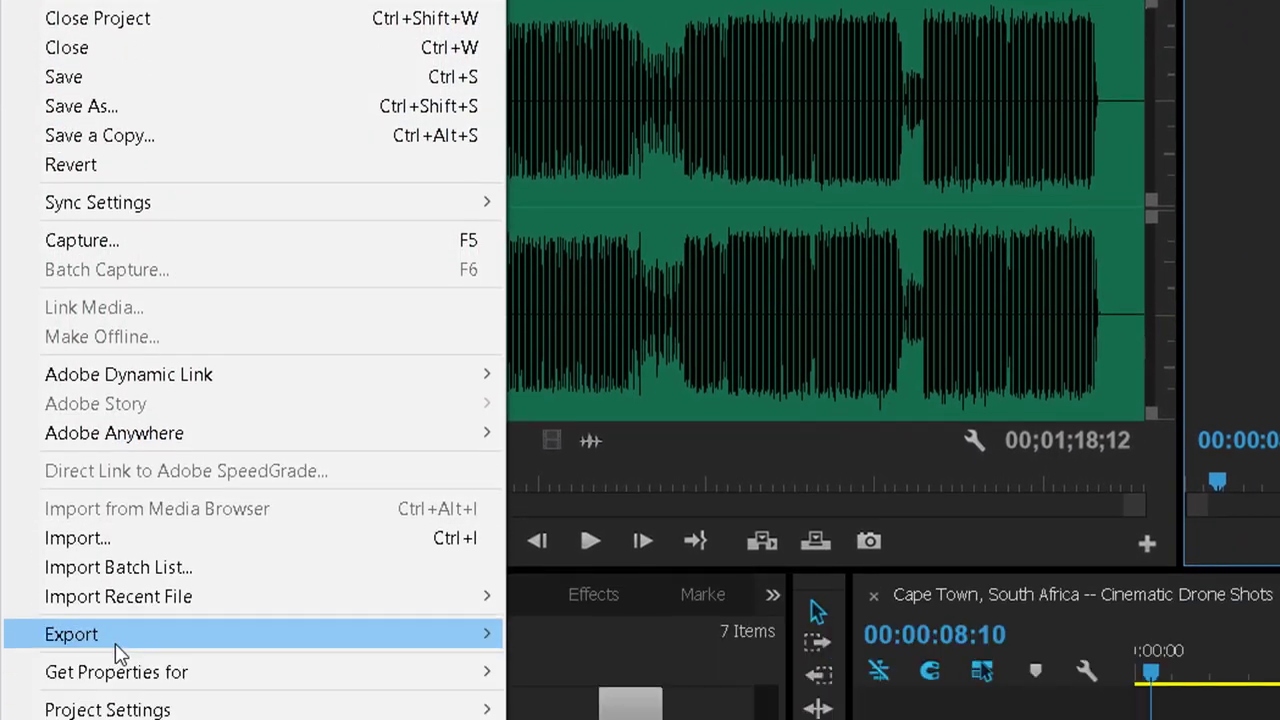
{"action": "mouse_move", "coordinate": [222, 378]}
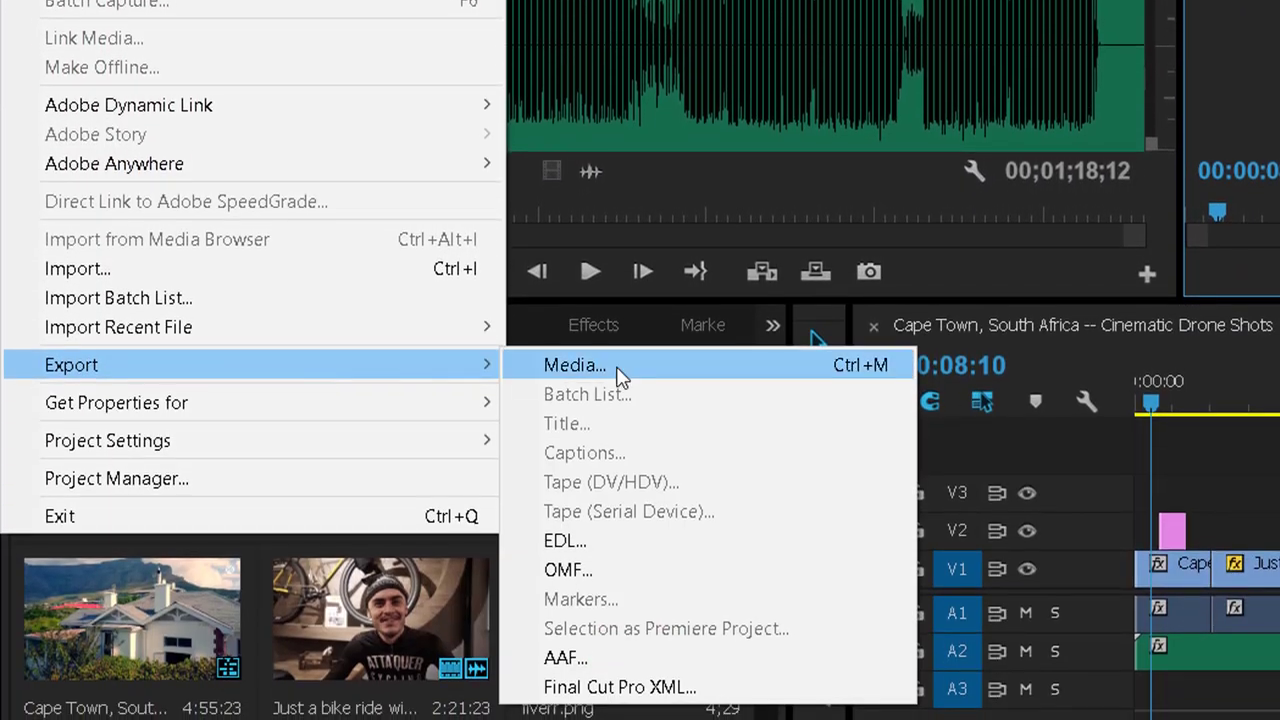
{"action": "left_click", "coordinate": [620, 375]}
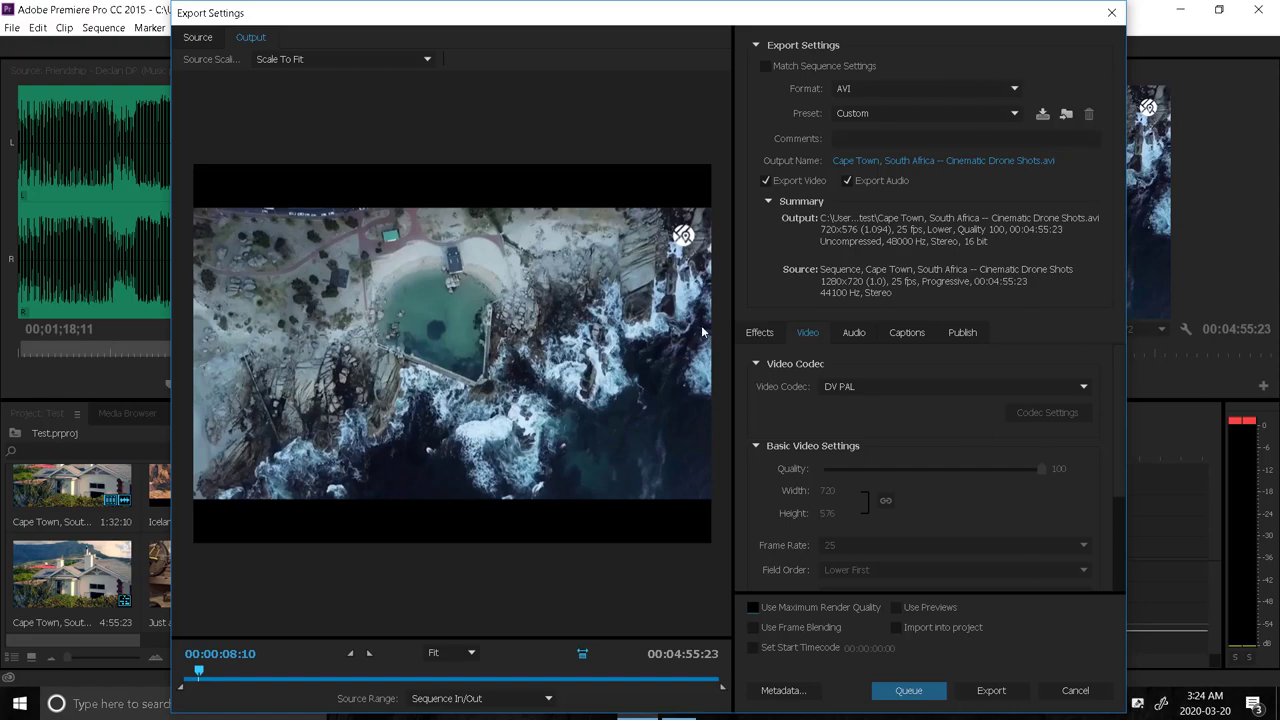
Keep AVI as the export format and open the Output Name save dialog.
{"action": "left_click_drag", "start_coordinate": [765, 20], "coordinate": [668, 25]}
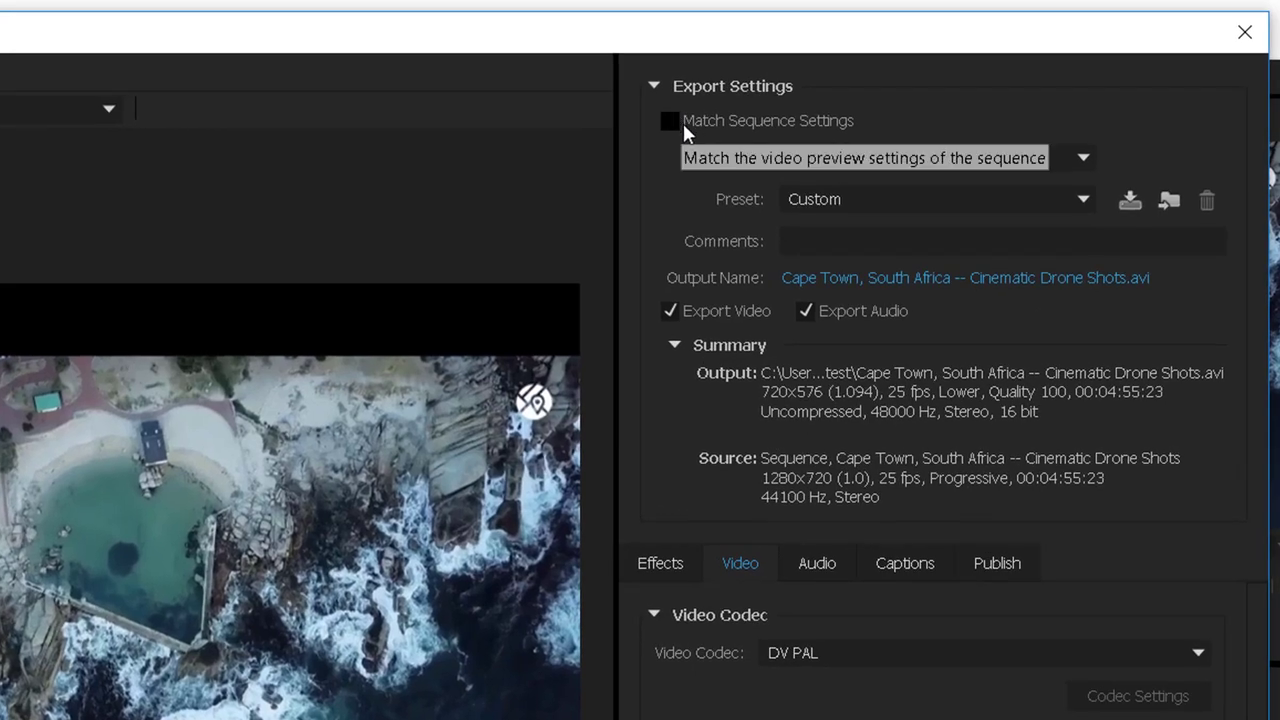
{"action": "left_click", "coordinate": [681, 121]}
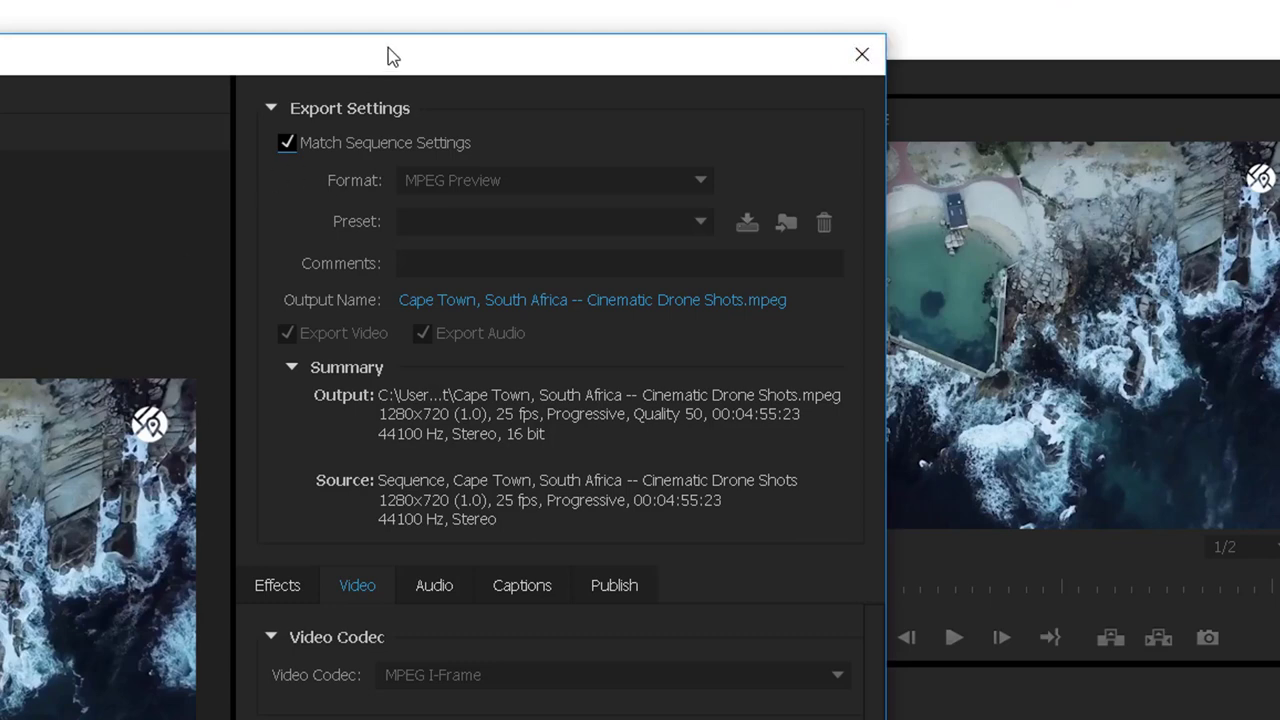
{"action": "left_click_drag", "start_coordinate": [388, 47], "coordinate": [689, 14]}
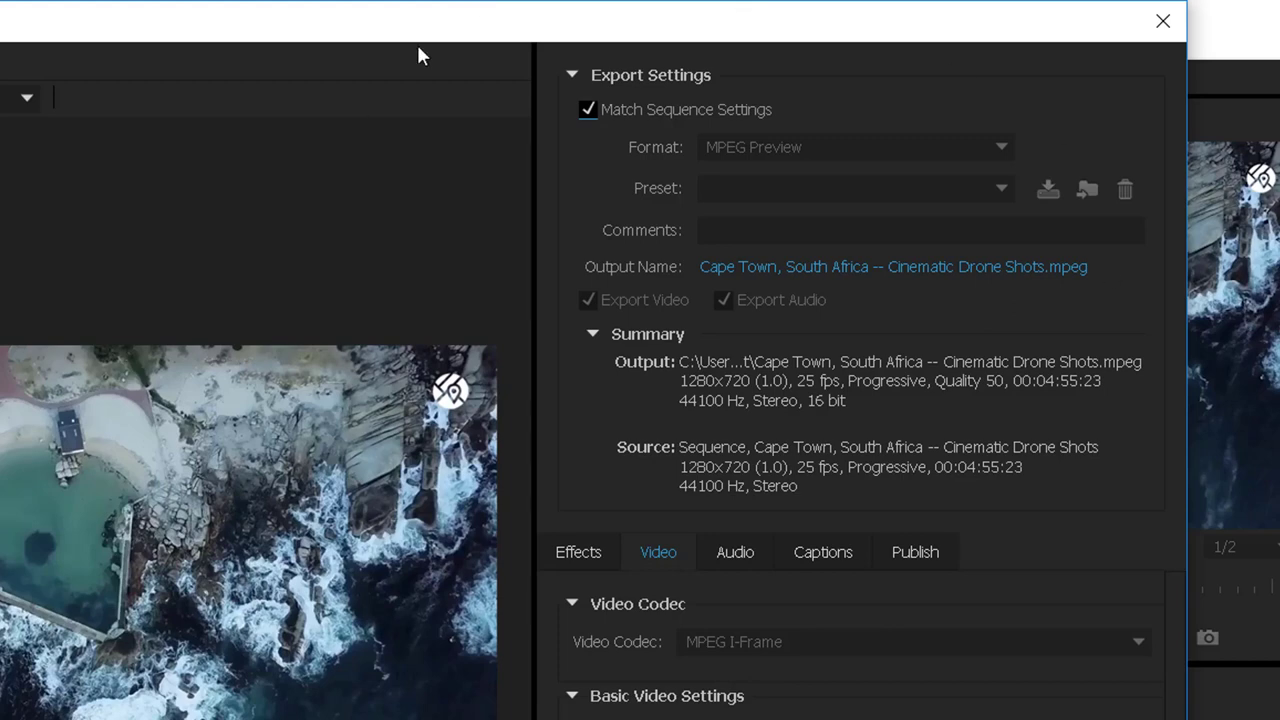
{"action": "left_click", "coordinate": [624, 104]}
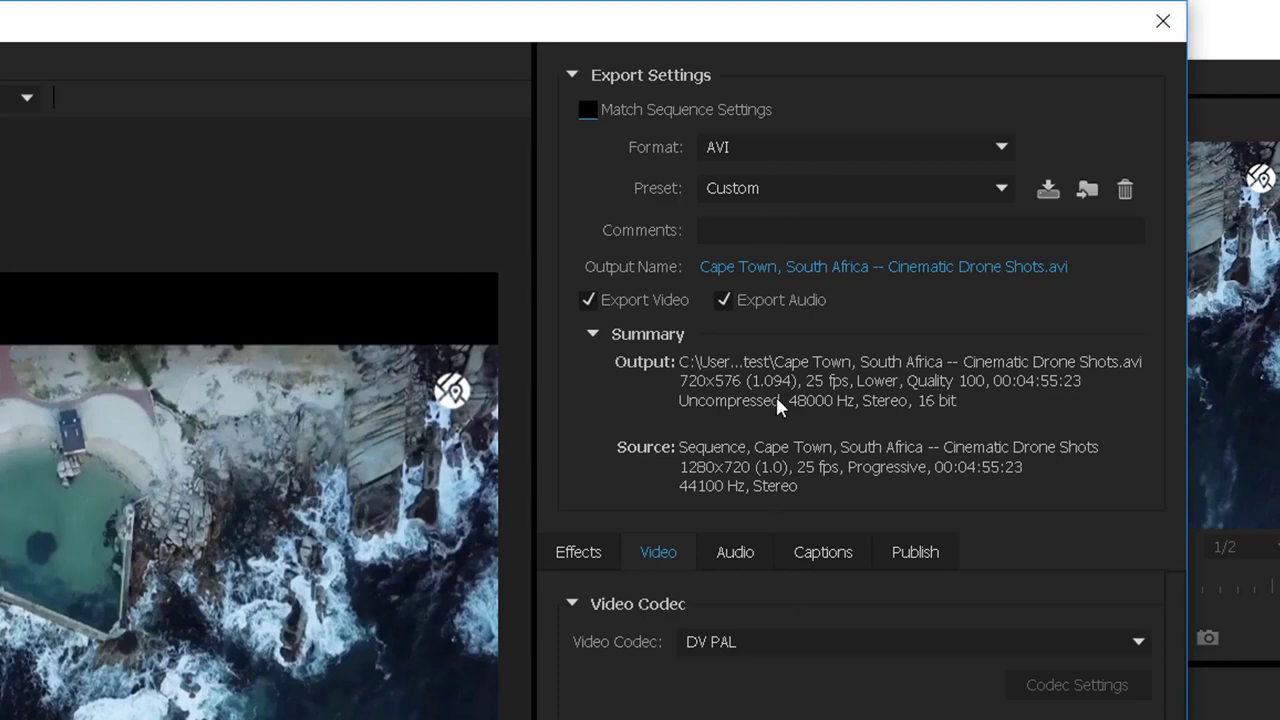
{"action": "left_click", "coordinate": [836, 152]}
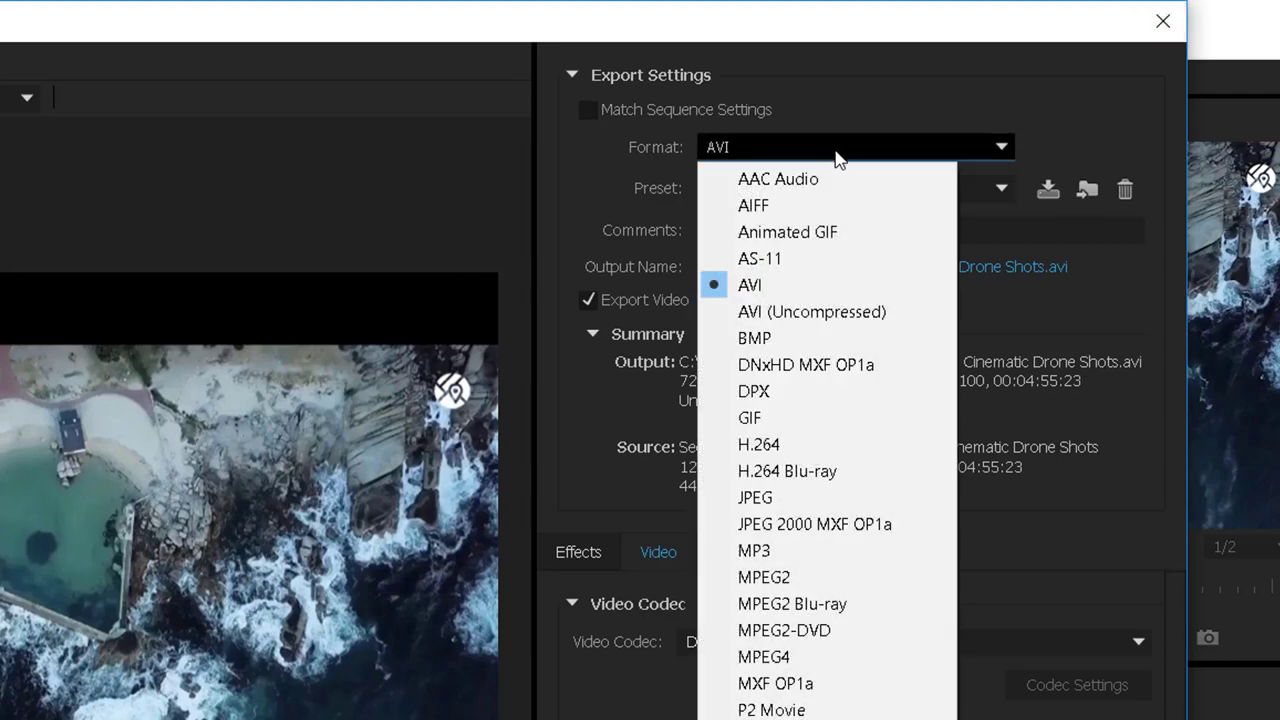
{"action": "left_click", "coordinate": [1011, 437]}
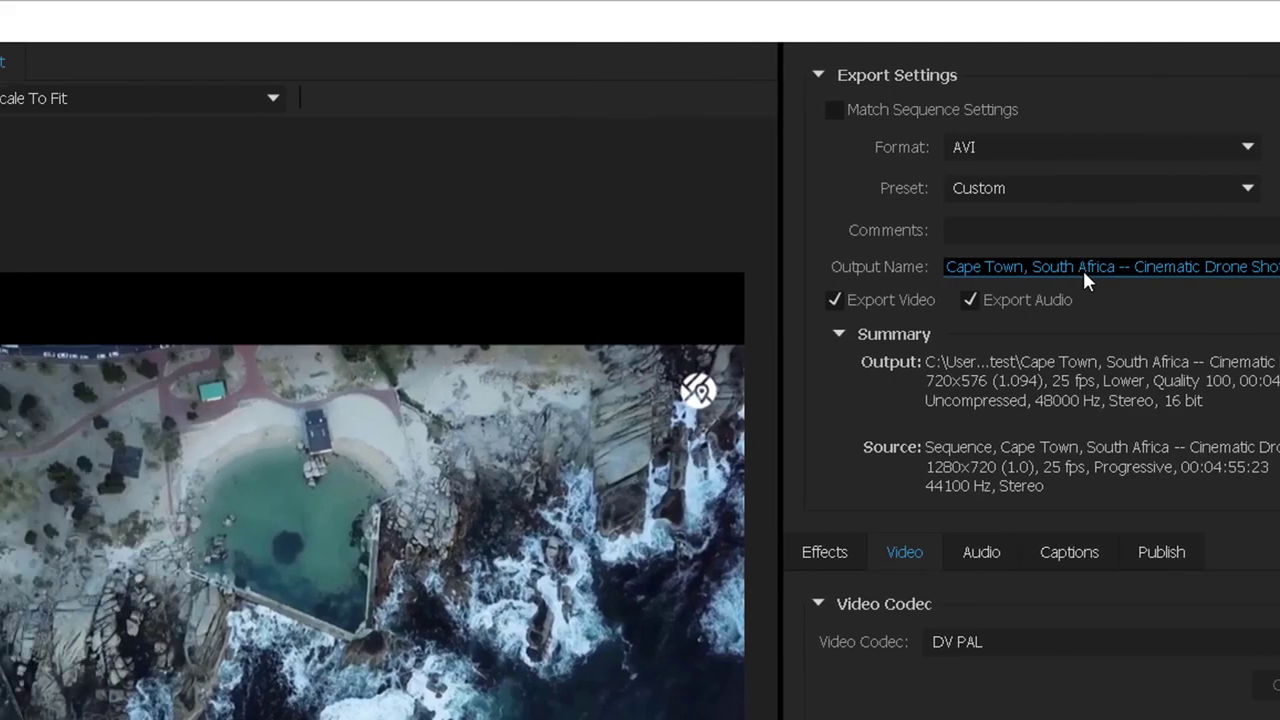
{"action": "left_click", "coordinate": [823, 266]}
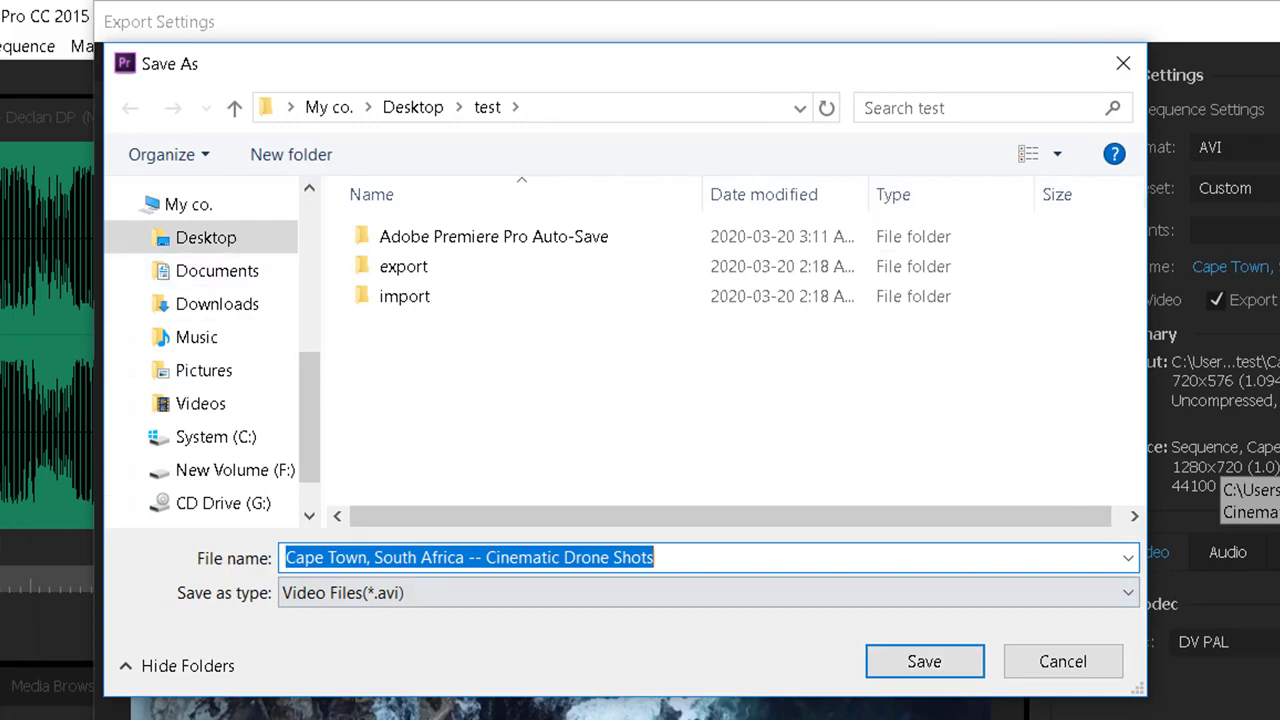
Cancel the Save As dialog without changing the export's file location.
{"action": "left_click", "coordinate": [1062, 661]}
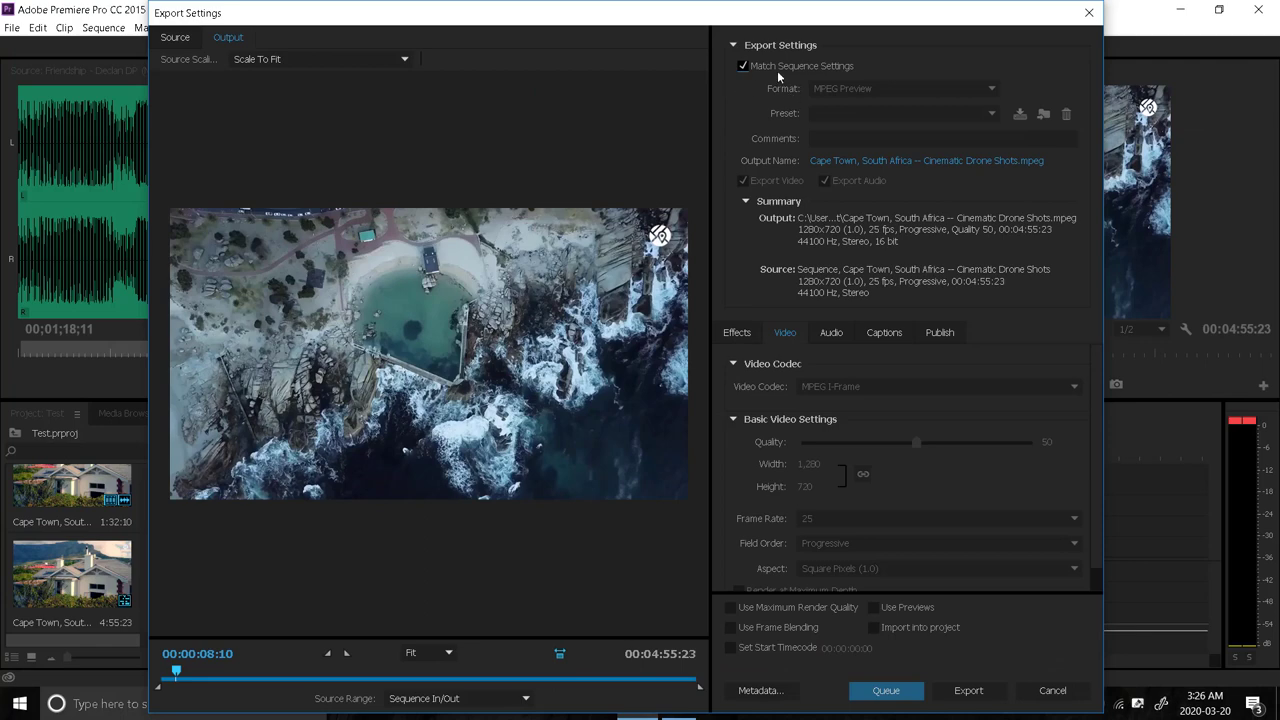
With Match Sequence Settings re-ticked, start exporting the Cape Town sequence as MPEG.
{"action": "left_click", "coordinate": [779, 67]}
{"action": "left_click", "coordinate": [776, 67]}
{"action": "left_click", "coordinate": [968, 690]}
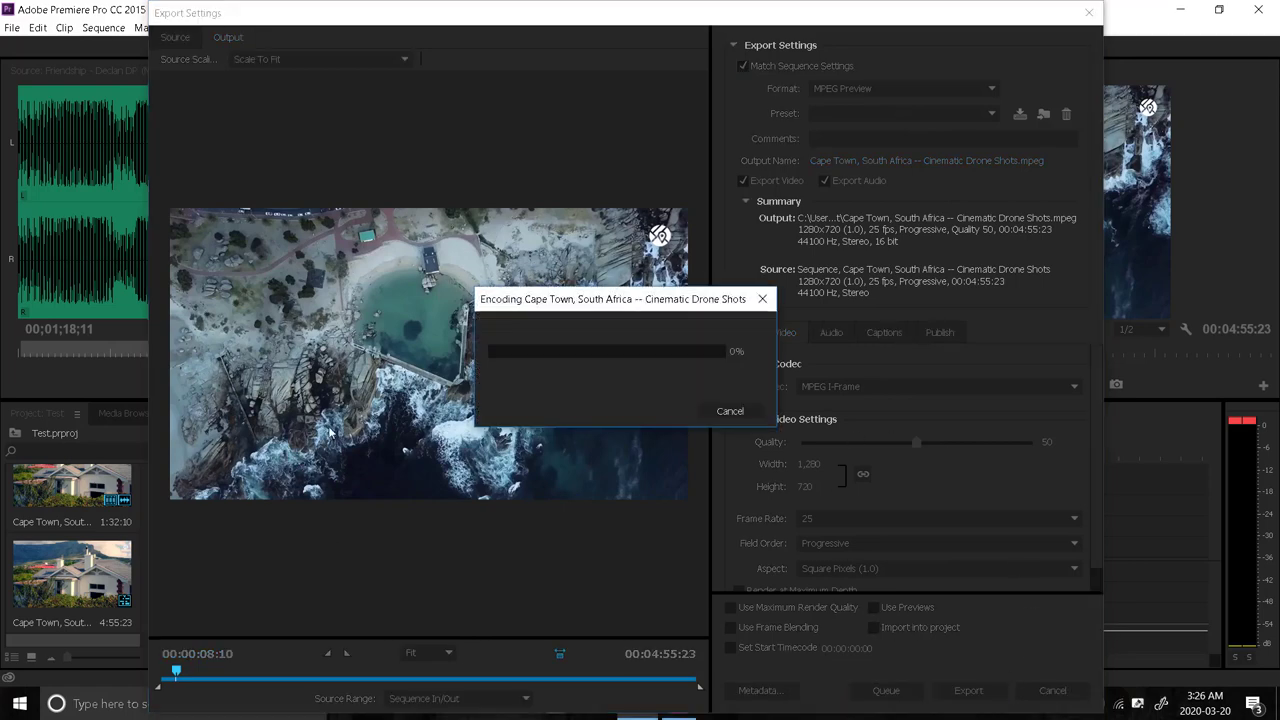